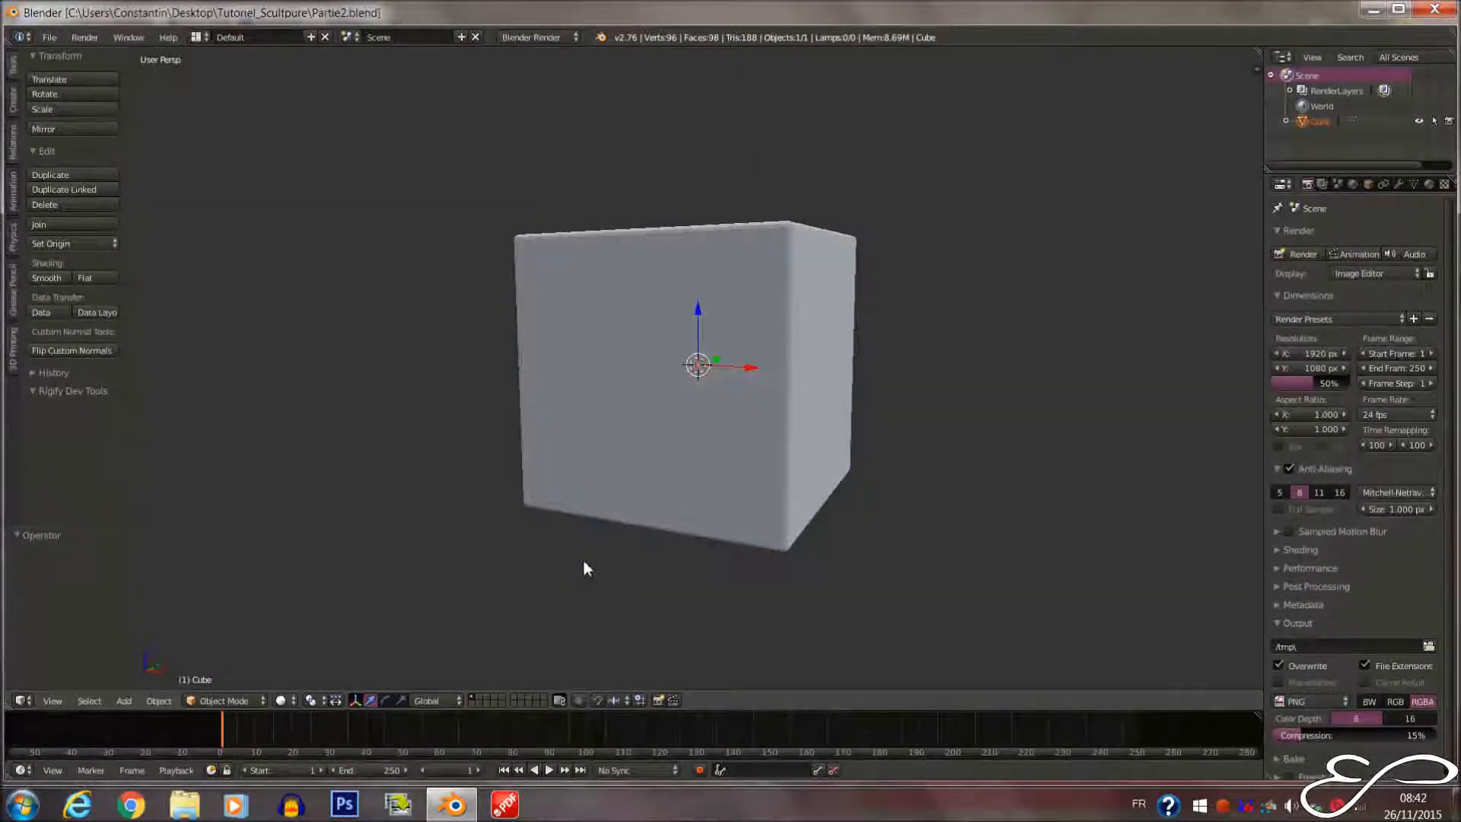
# Examine the viewport's Display and Shading settings, including the Matcap option used on the cube
pyautogui.moveTo(764, 323); pyautogui.dragTo(743, 374, button='middle')
pyautogui.press('n')
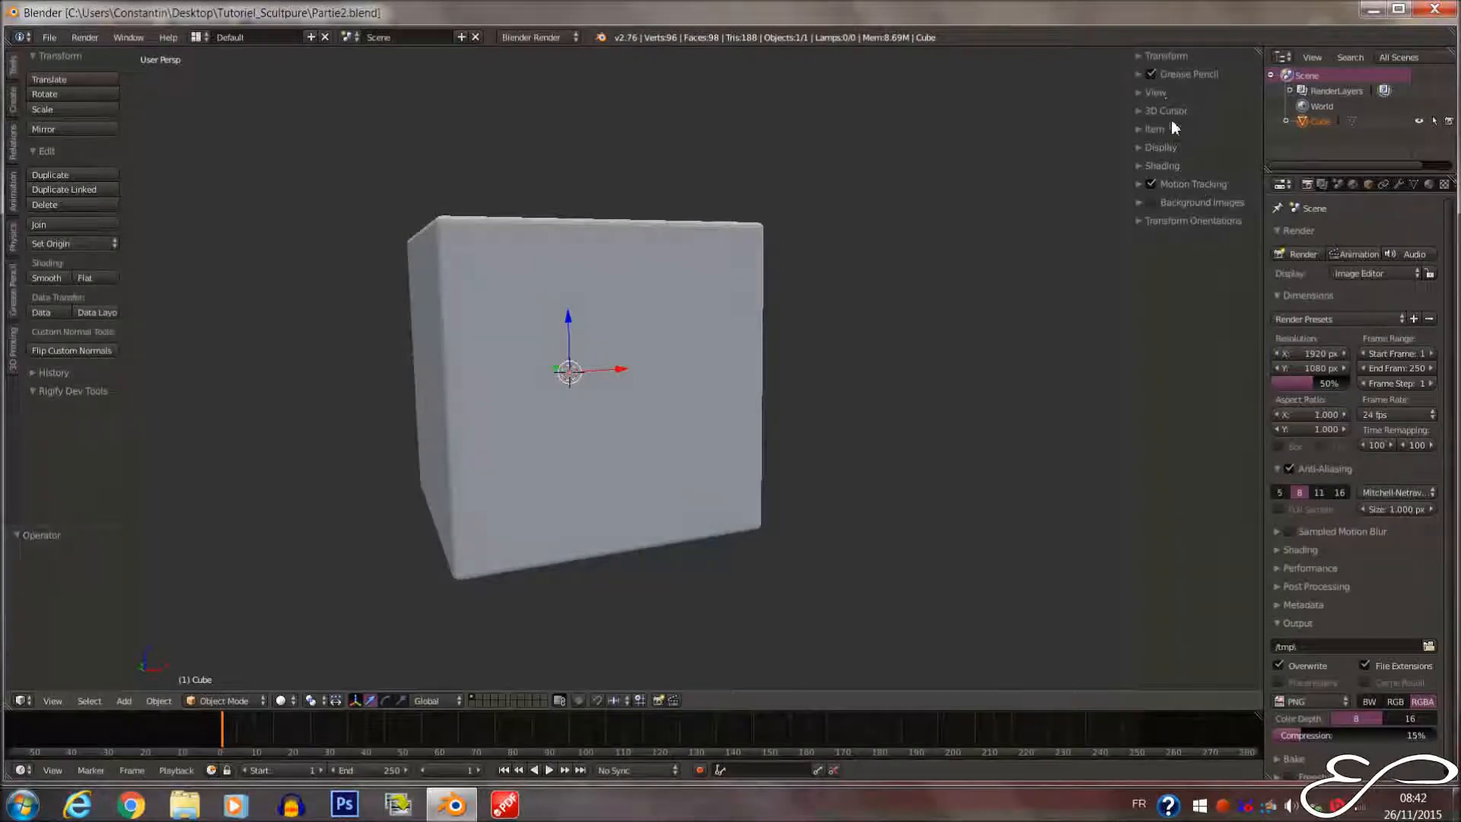
pyautogui.click(1164, 145)
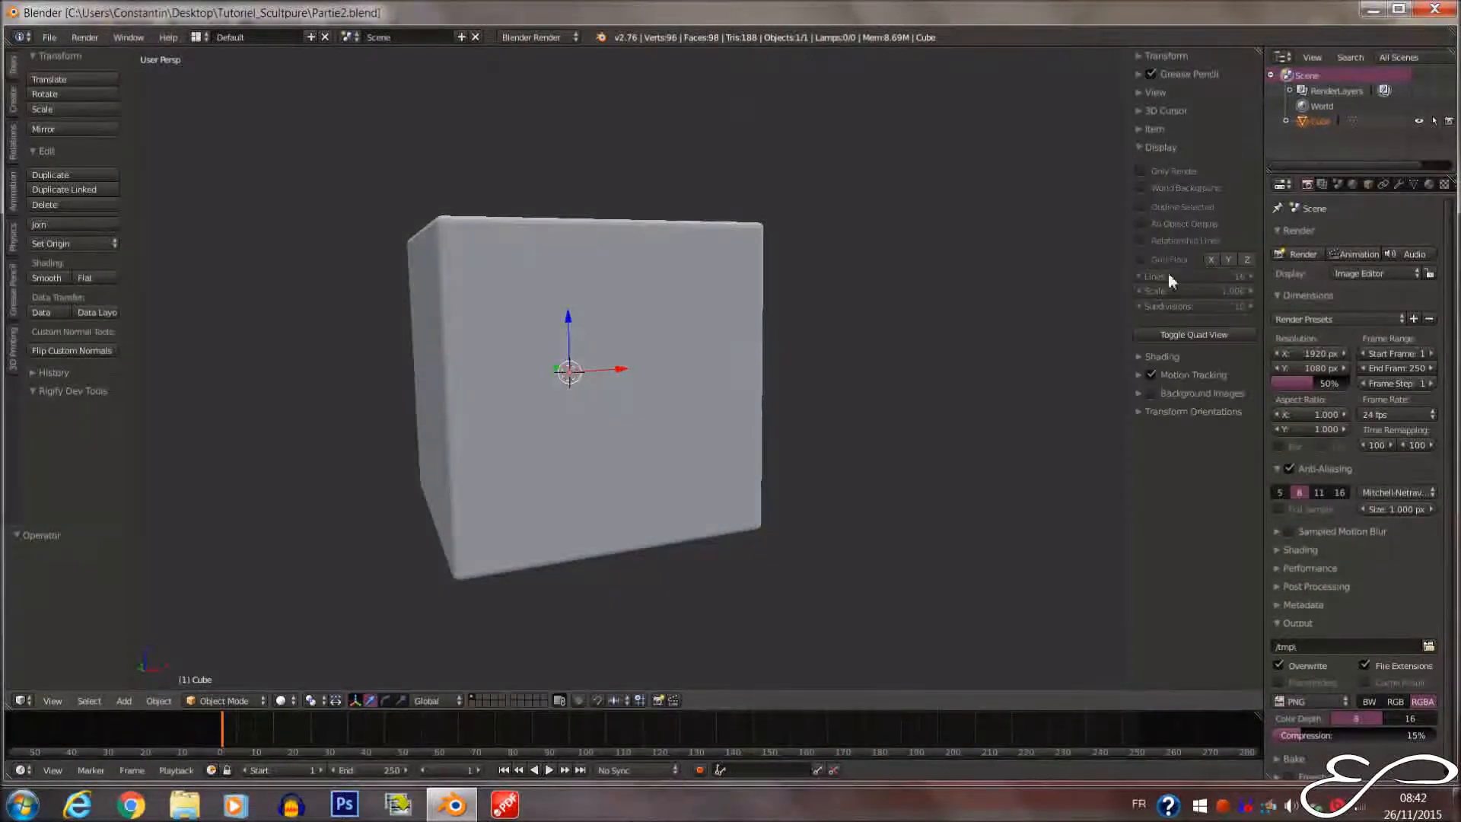
pyautogui.click(1176, 149)
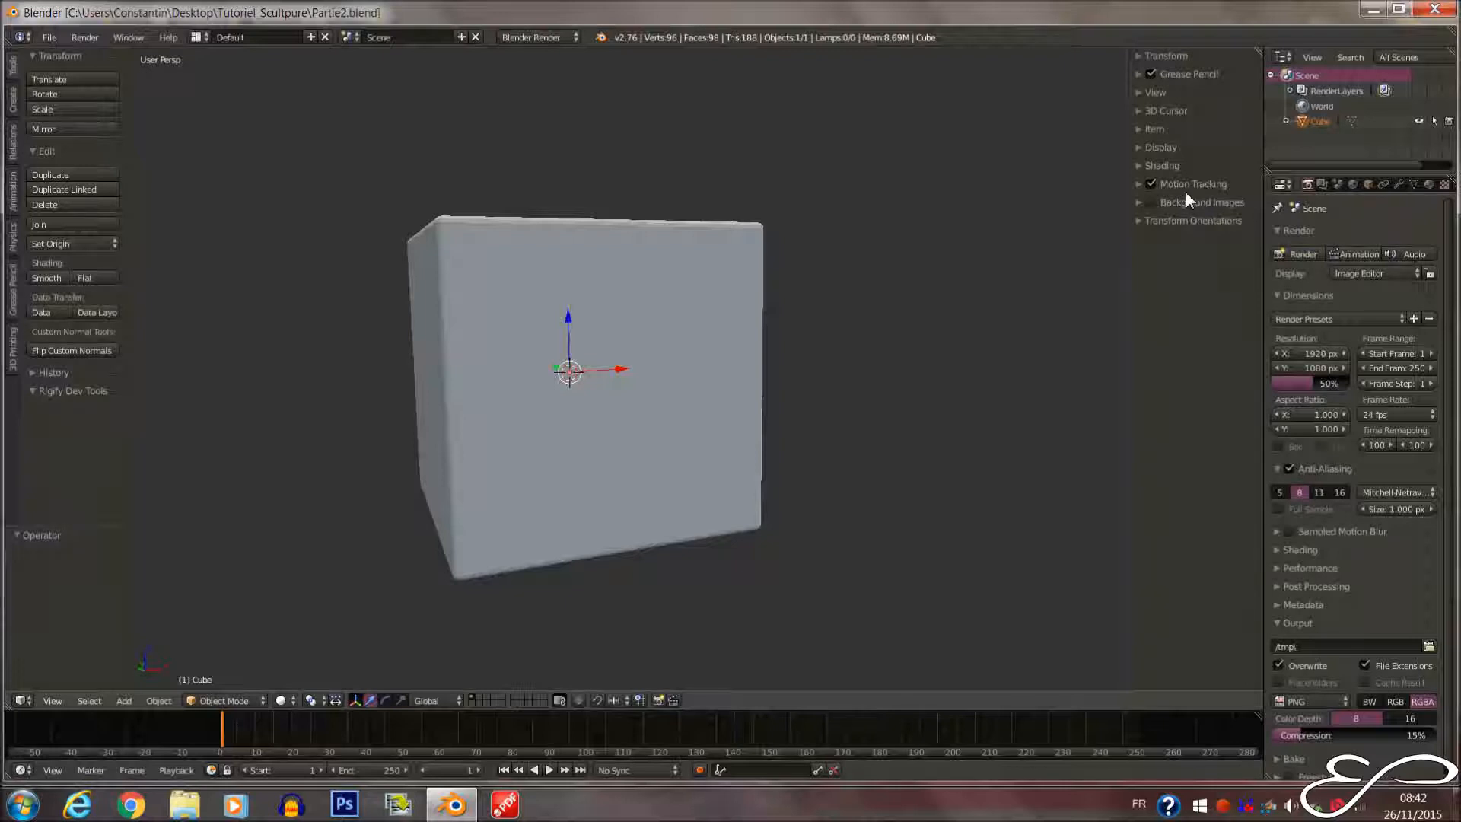
pyautogui.click(1185, 166)
pyautogui.click(1168, 165)
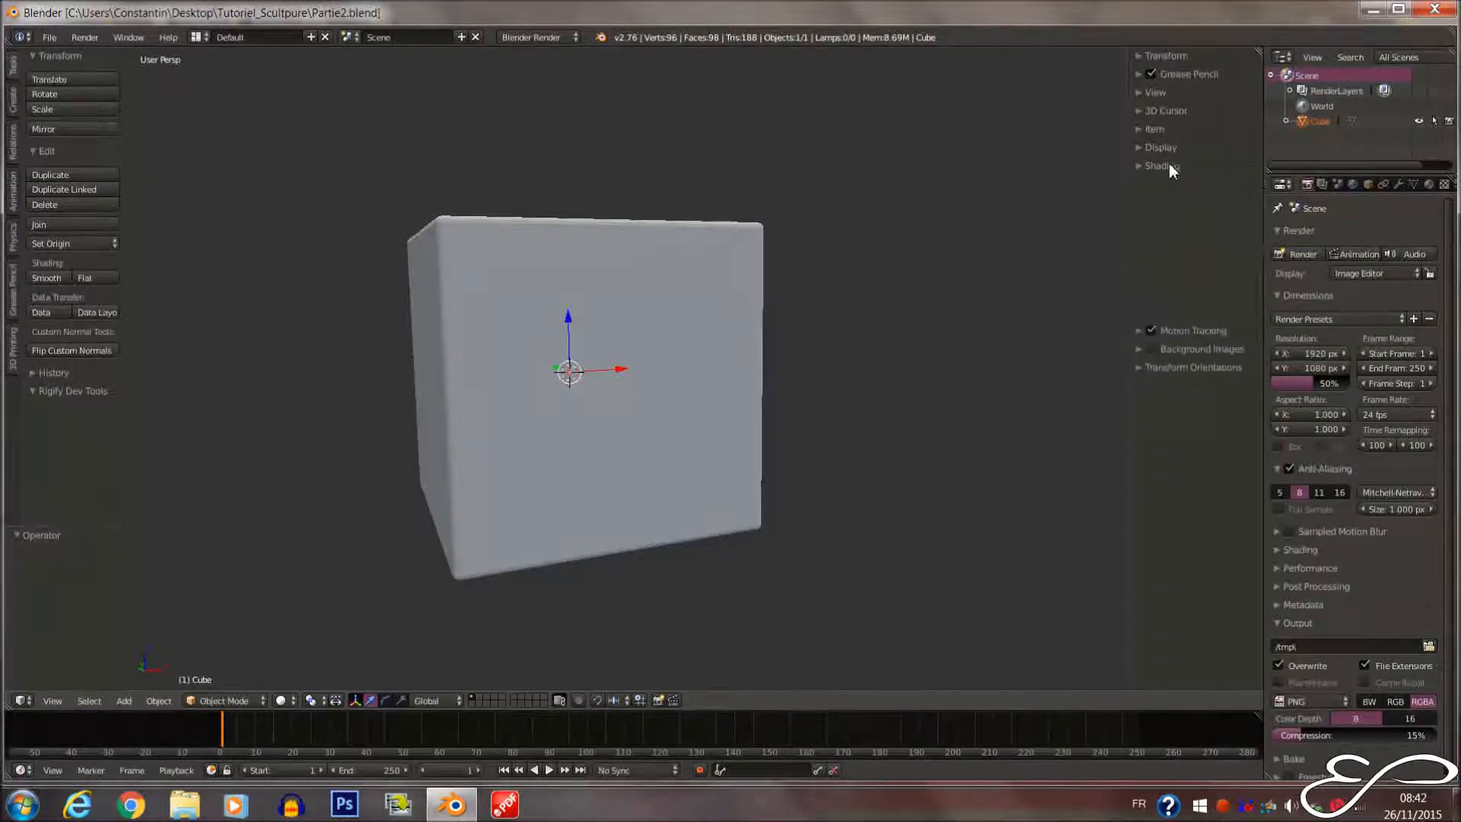
pyautogui.click(1184, 165)
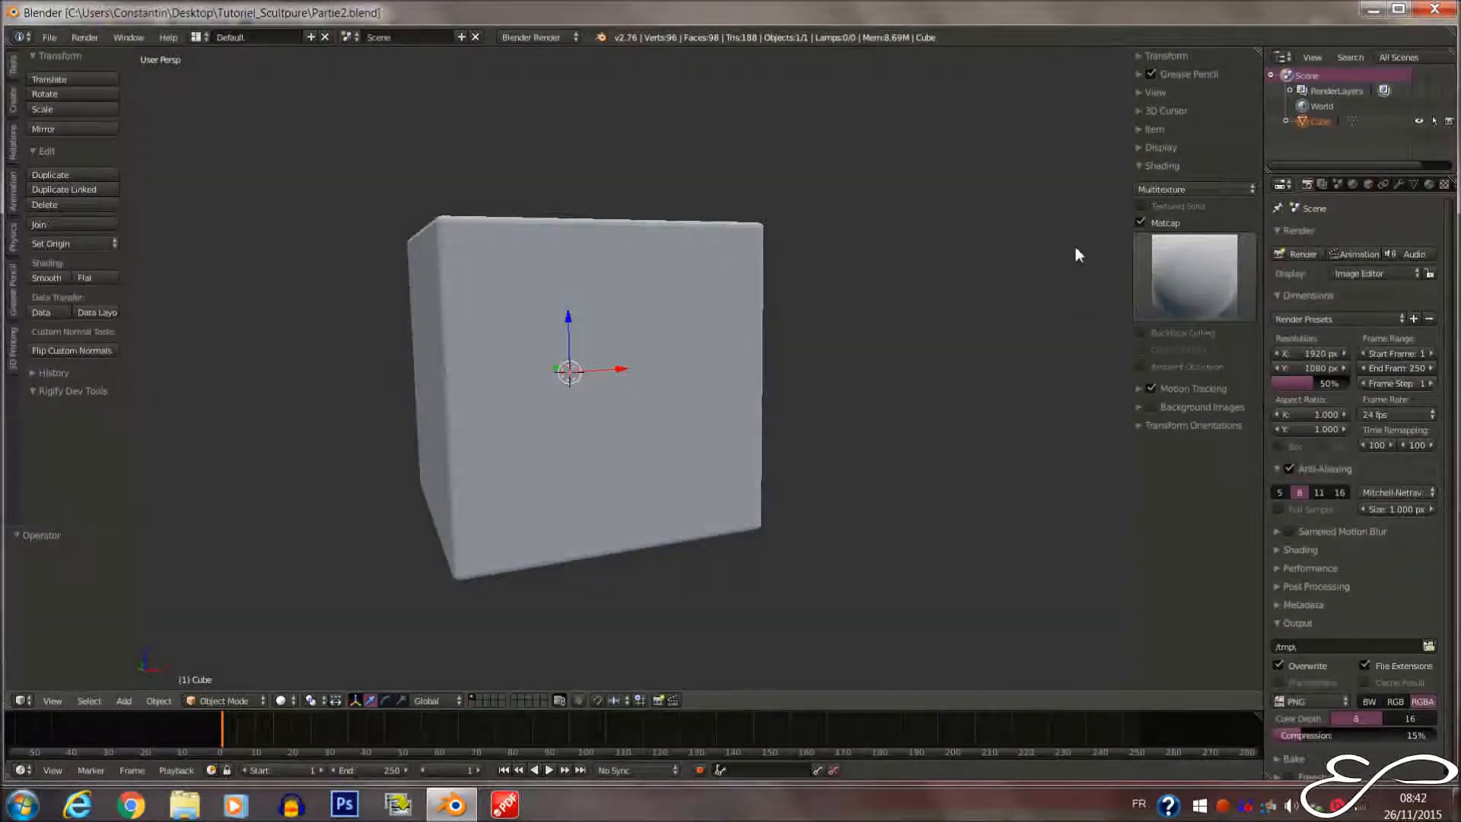
pyautogui.click(1194, 278)
pyautogui.click(1152, 166)
pyautogui.press('n')
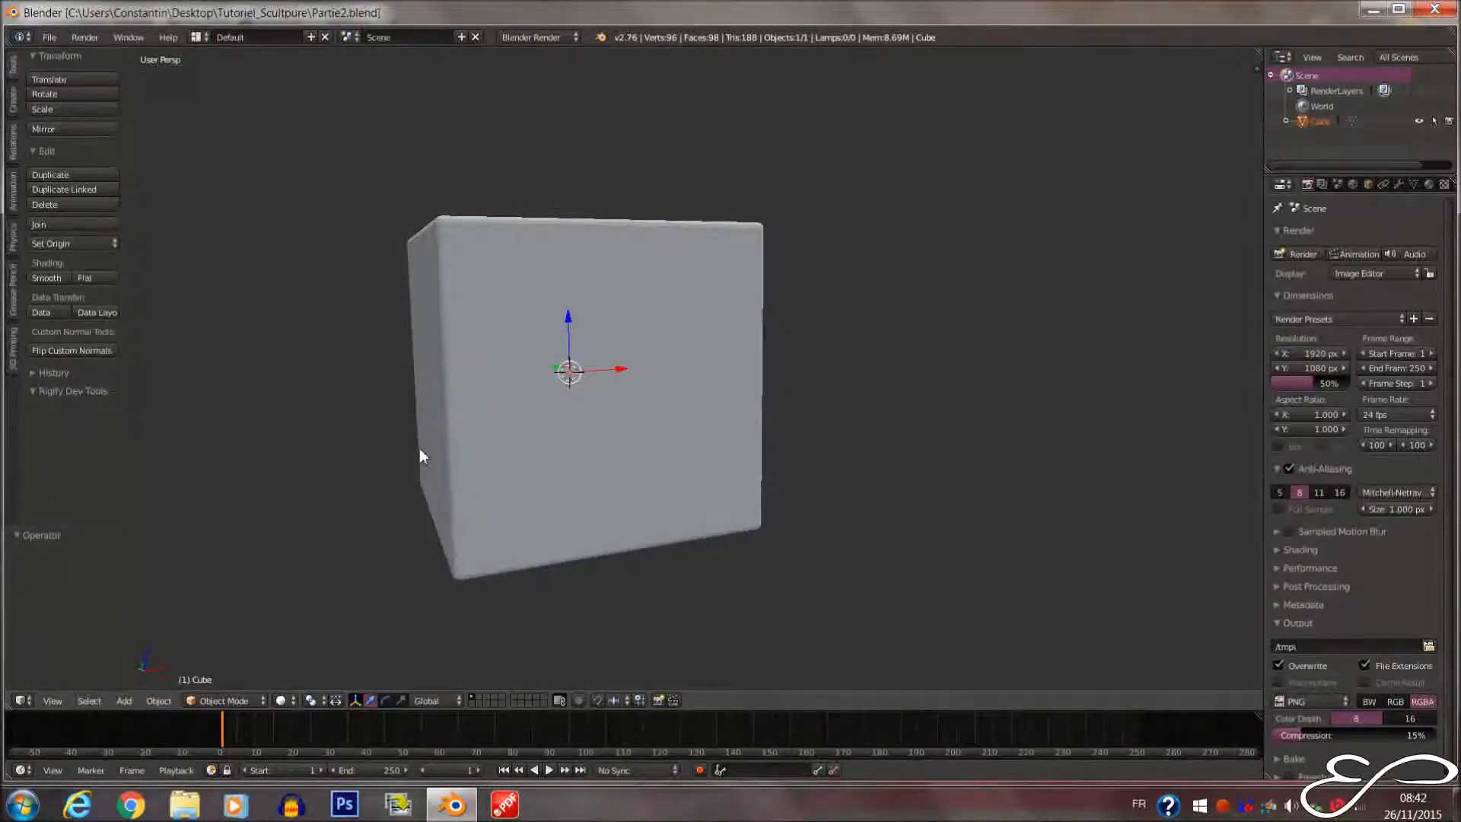
# Maximize the 3D viewport and check the cube's mesh in Edit Mode before returning to Object Mode
pyautogui.hotkey('ctrl', 'Up')
pyautogui.moveTo(421, 455); pyautogui.dragTo(619, 457, button='middle')
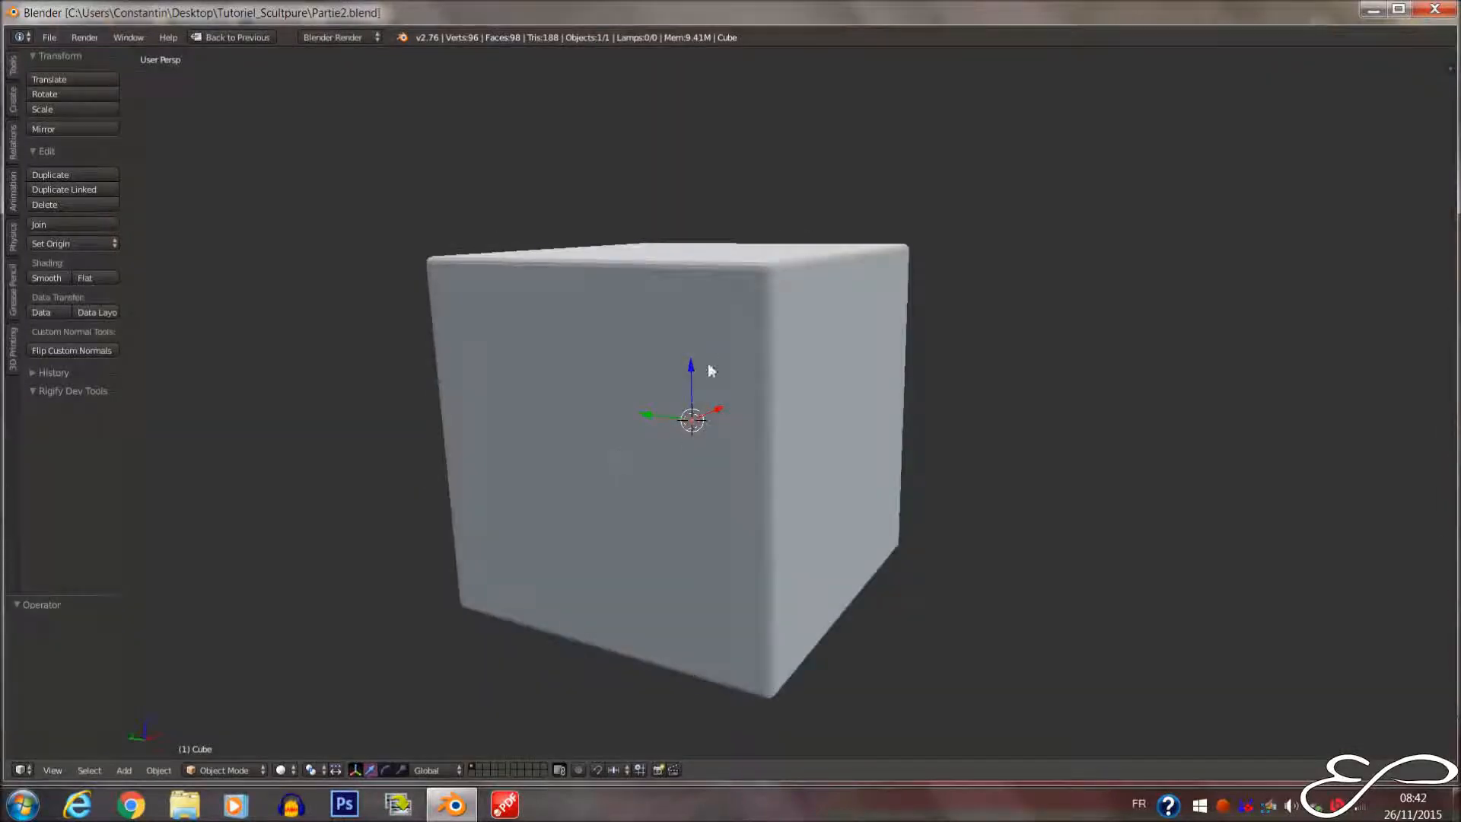
pyautogui.press('Tab')
pyautogui.moveTo(782, 360); pyautogui.dragTo(694, 276, button='middle')
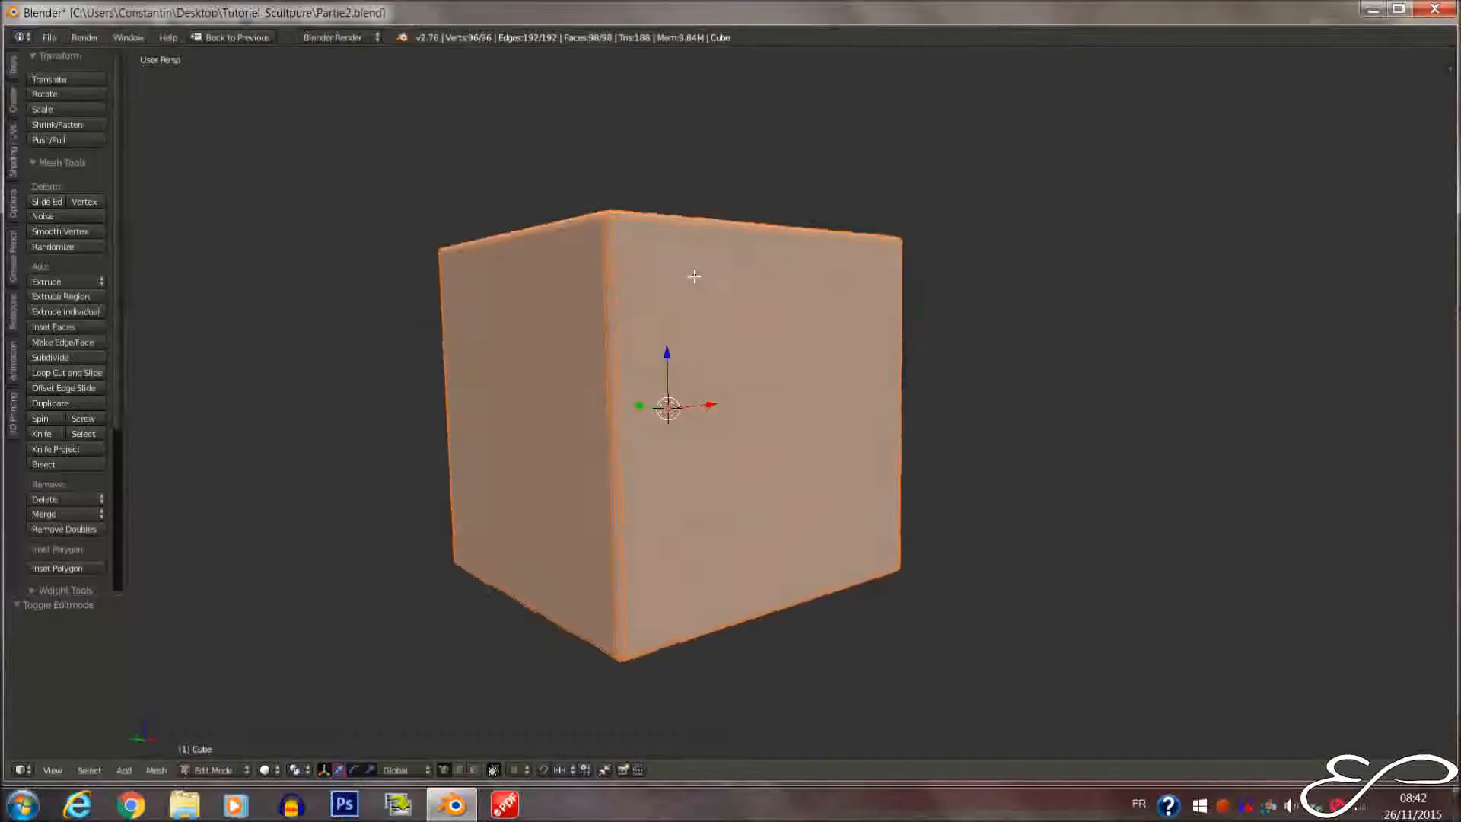
pyautogui.press('Tab')
# Apply smooth shading to the cube in the front orthographic view
pyautogui.press('KP_1')
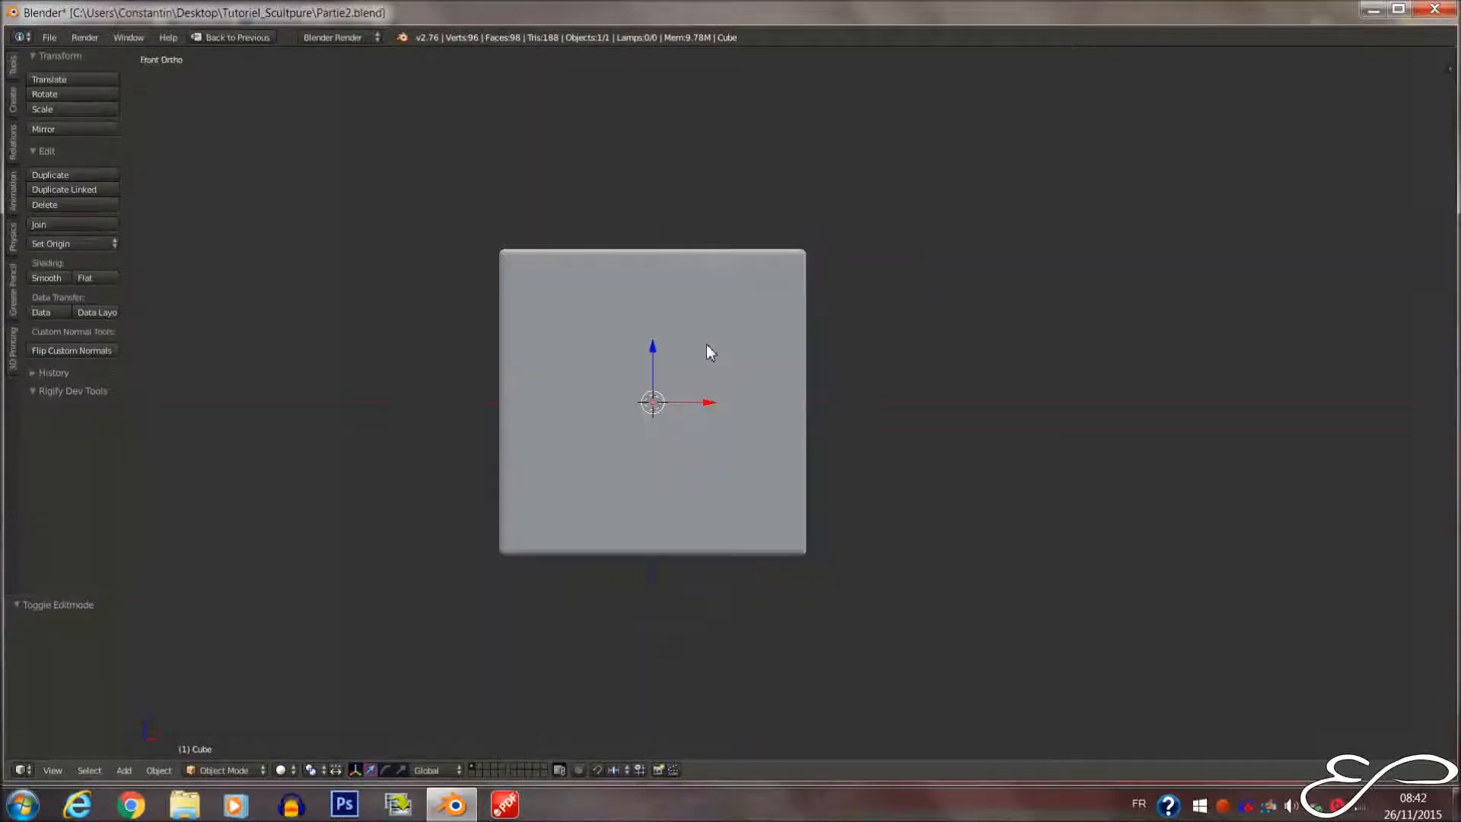
pyautogui.scroll(4, 357, 350)
pyautogui.click(66, 279)
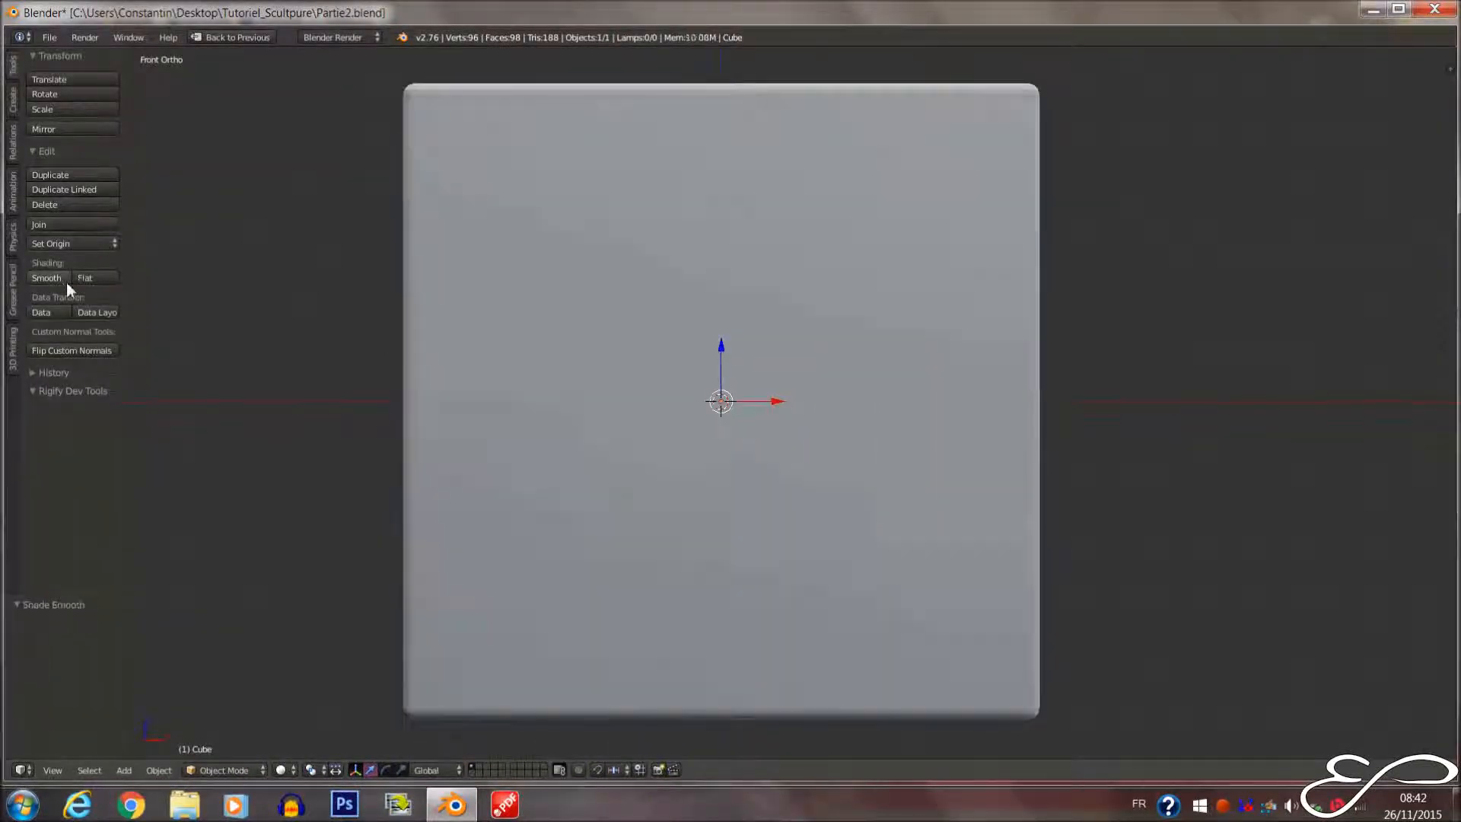
# Switch the cube to Sculpt Mode and enable Dyntopo
pyautogui.click(224, 769)
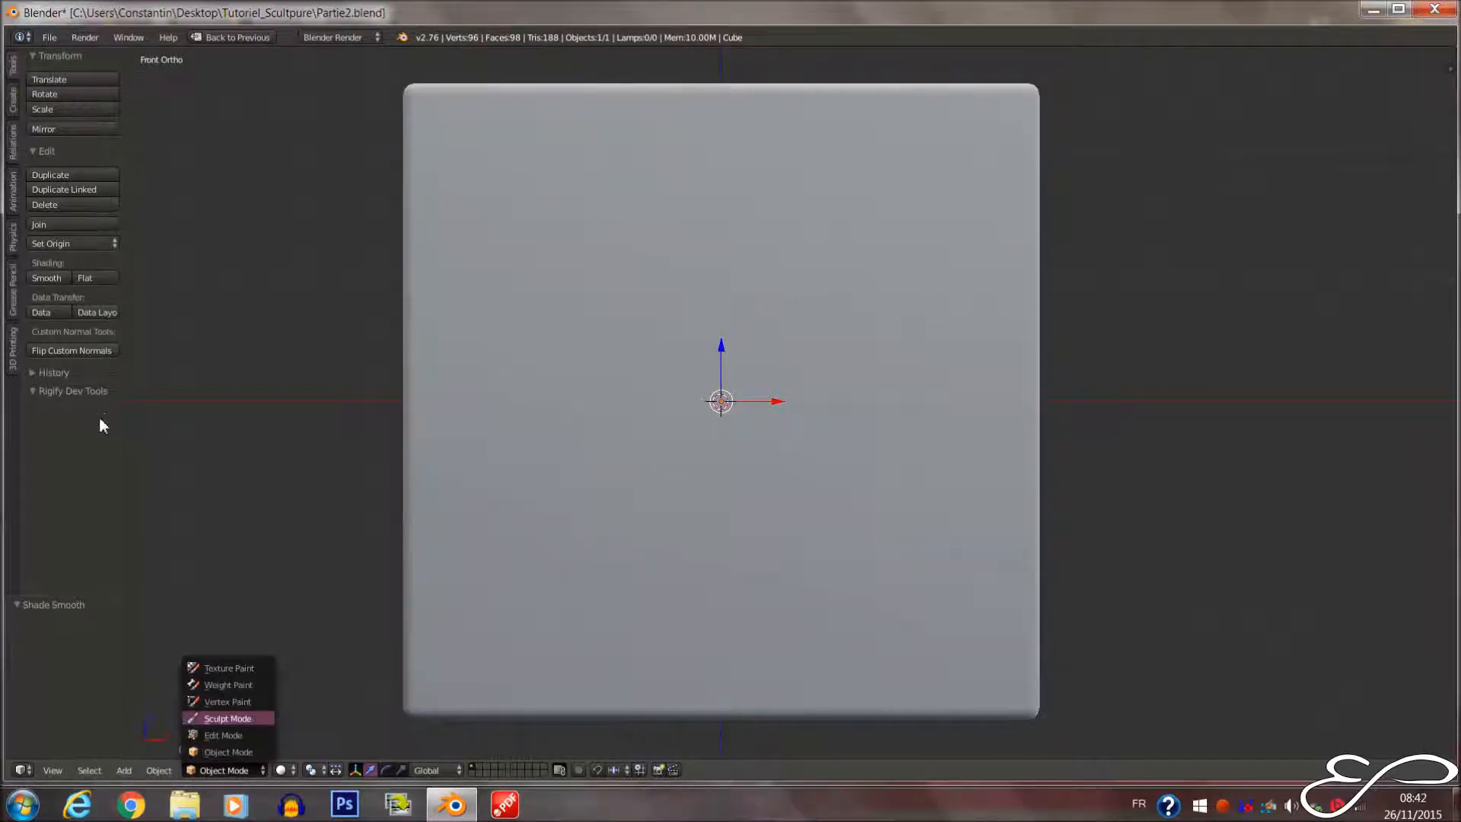
pyautogui.press('Return')
pyautogui.click(67, 410)
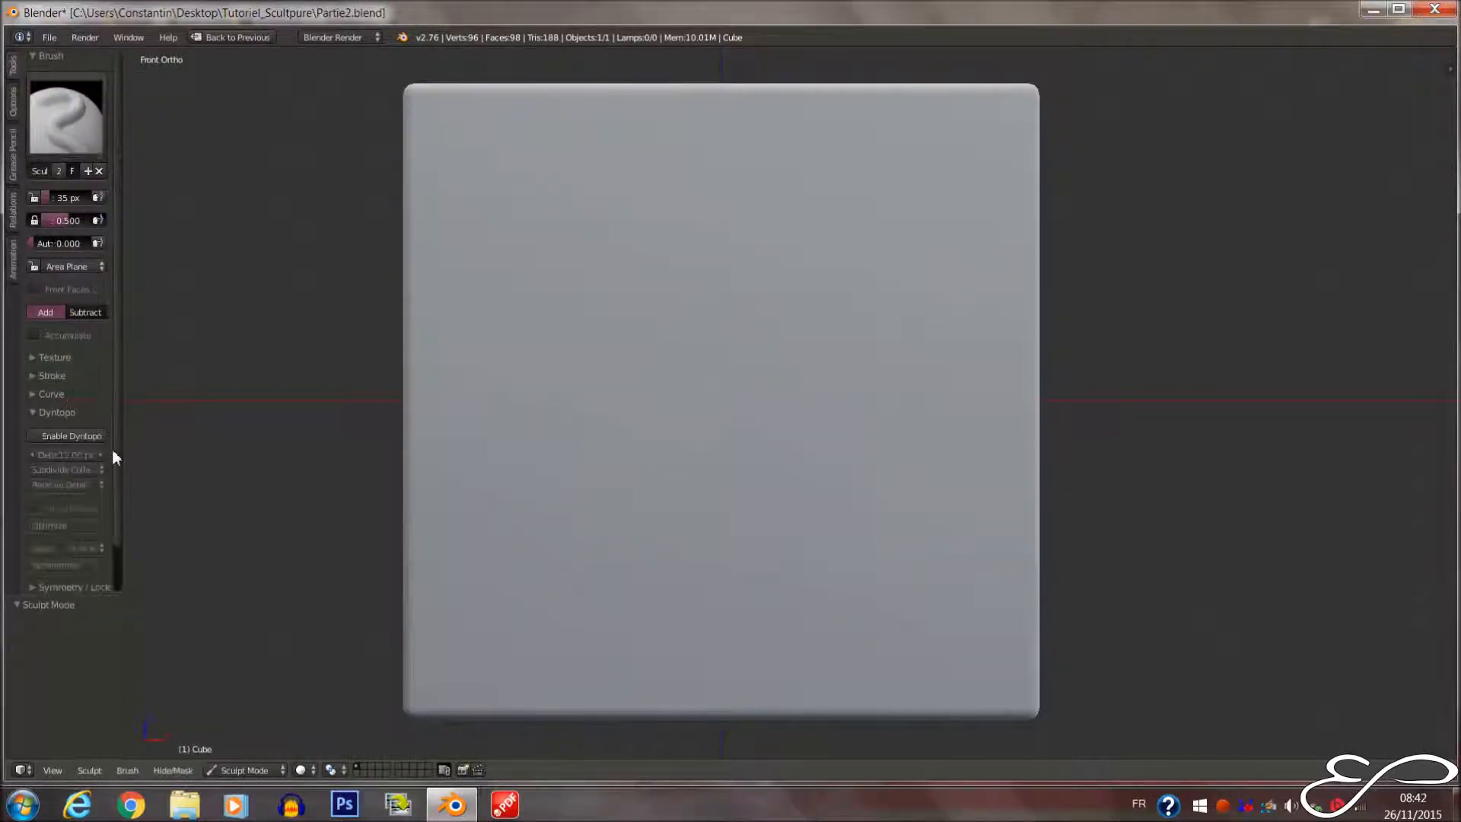
pyautogui.click(87, 437)
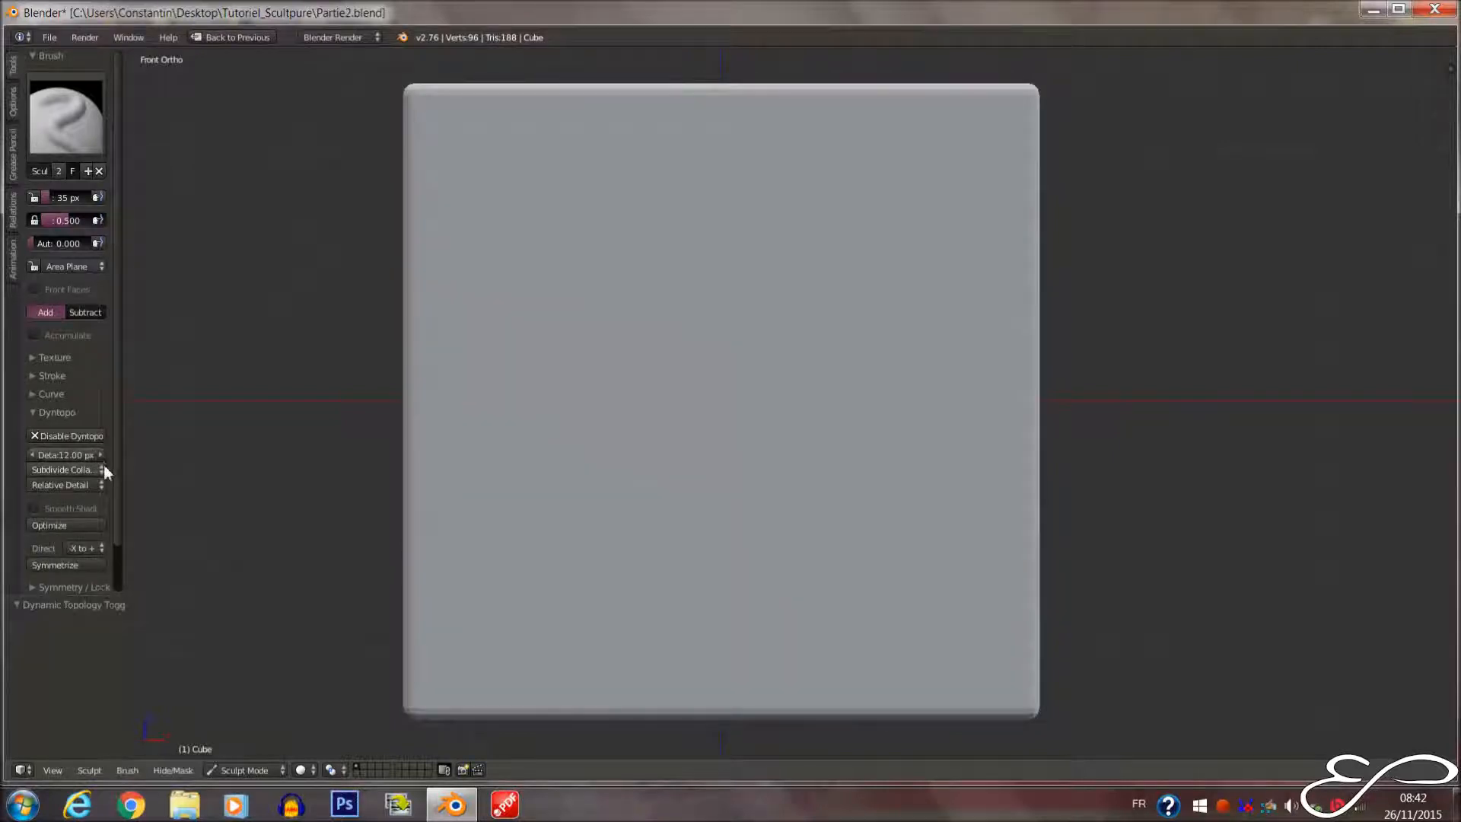
# Set the Dyntopo detail size to 8 px and expand the symmetry settings
pyautogui.click(75, 455)
pyautogui.press('BackSpace')
pyautogui.press('Escape')
pyautogui.click(74, 455)
pyautogui.write('8')
pyautogui.press('Return')
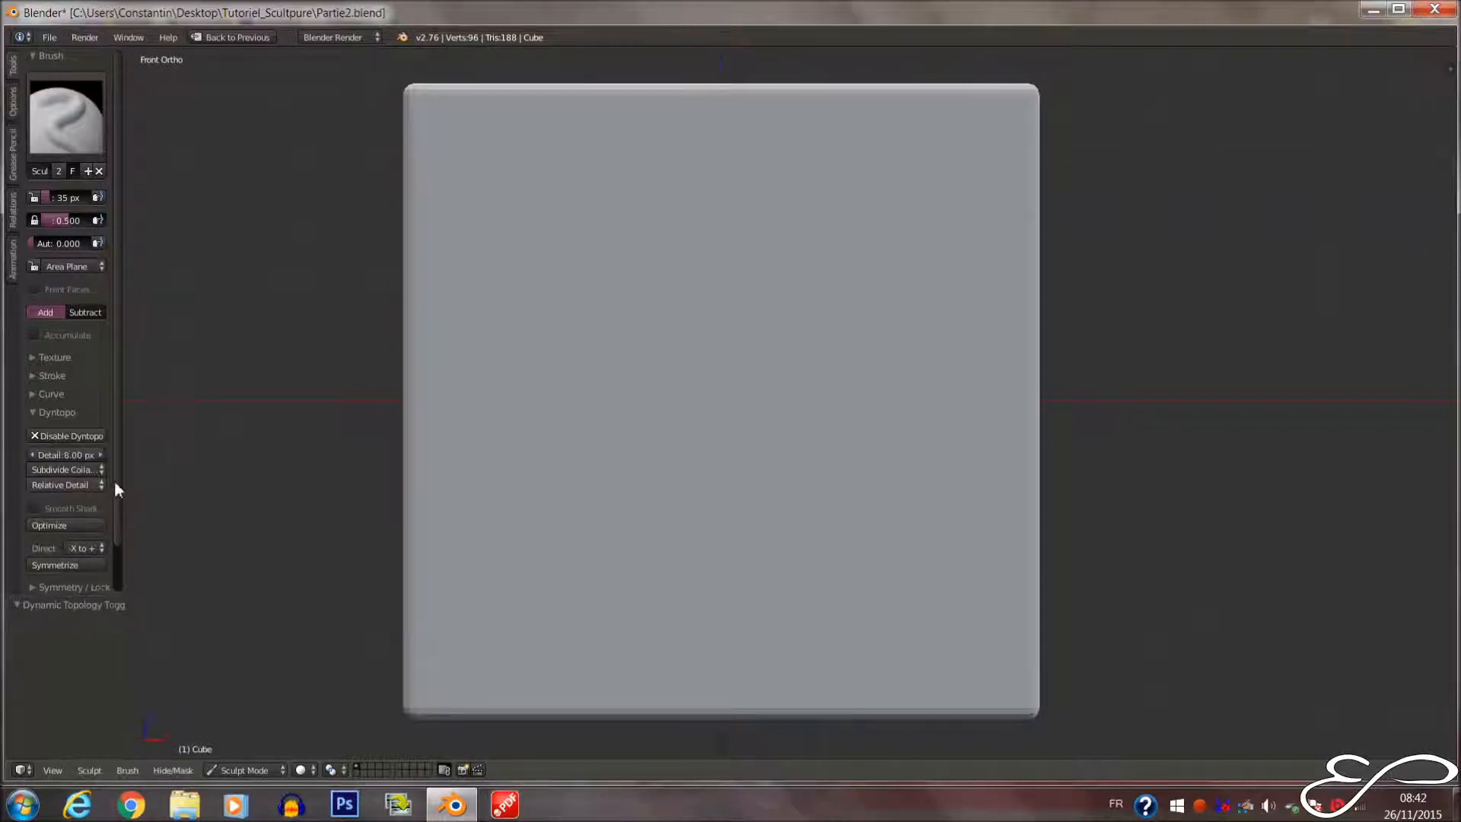
pyautogui.scroll(-3, 114, 487)
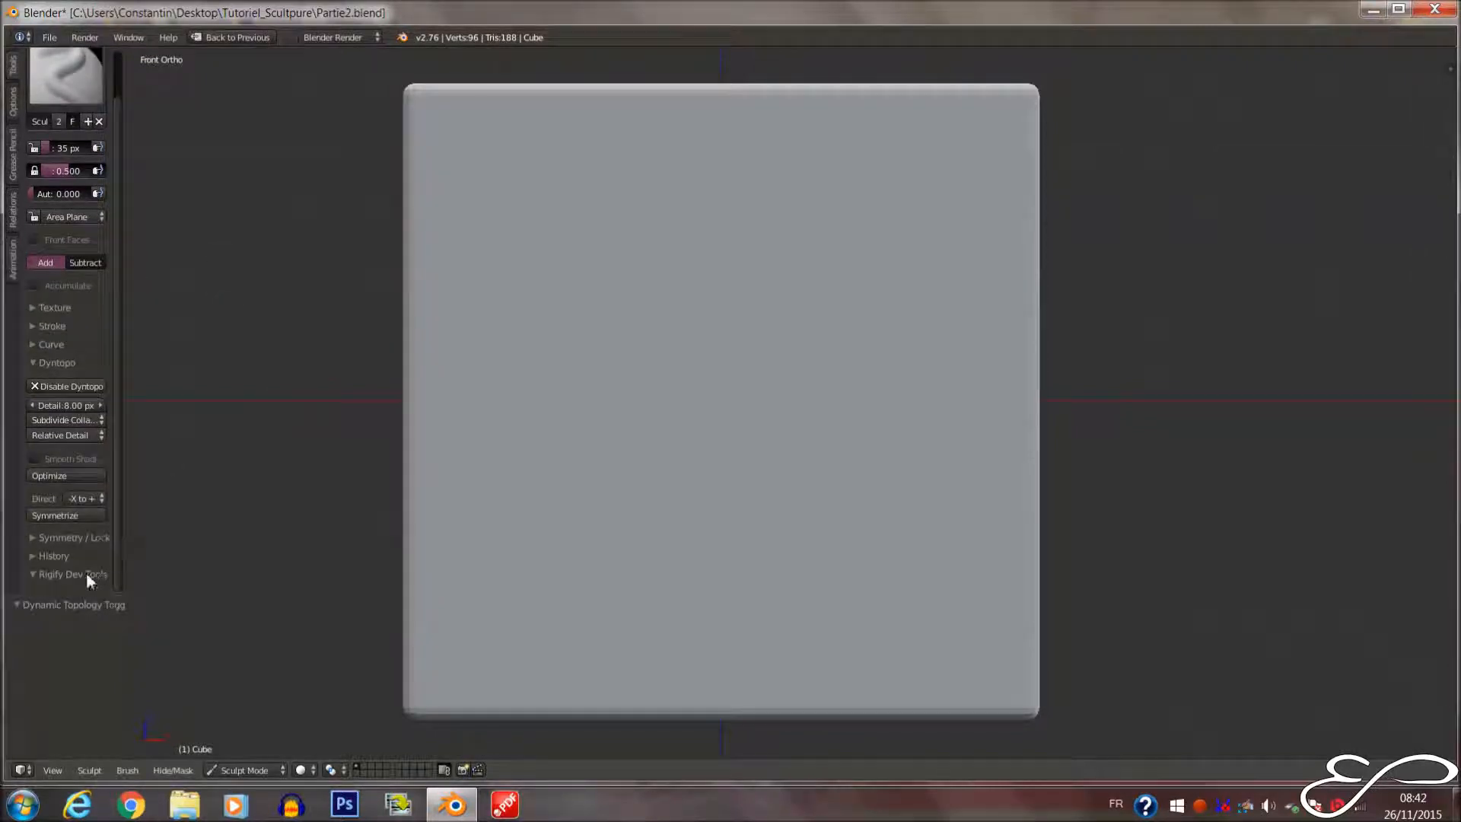
pyautogui.click(75, 538)
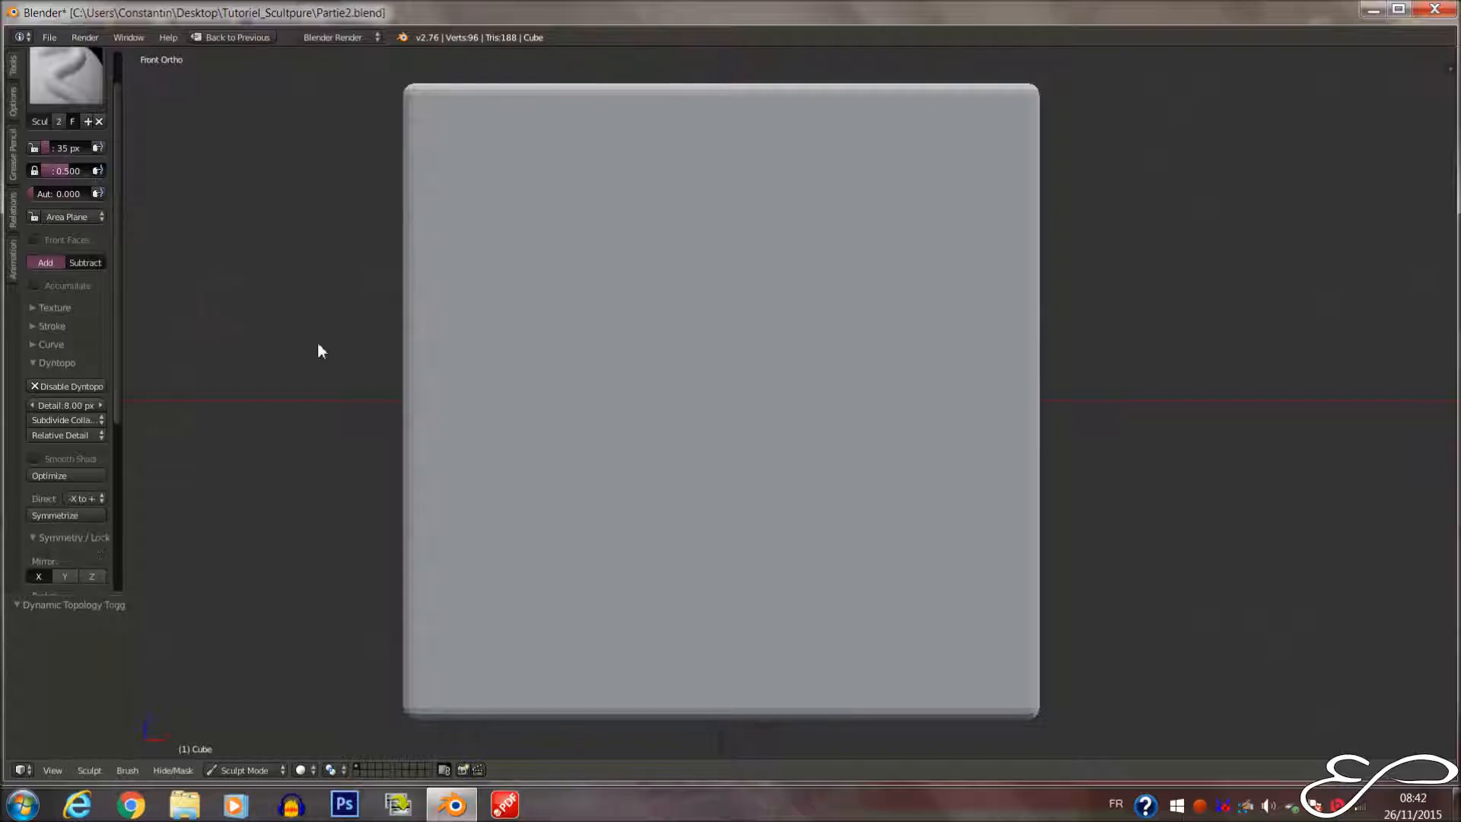
# Sculpt a mirrored lip-shaped bulge across the cube's front face with the SculptDraw brush at 92 px
pyautogui.scroll(-4, 750, 453)
pyautogui.click(752, 455)
pyautogui.click(775, 472)
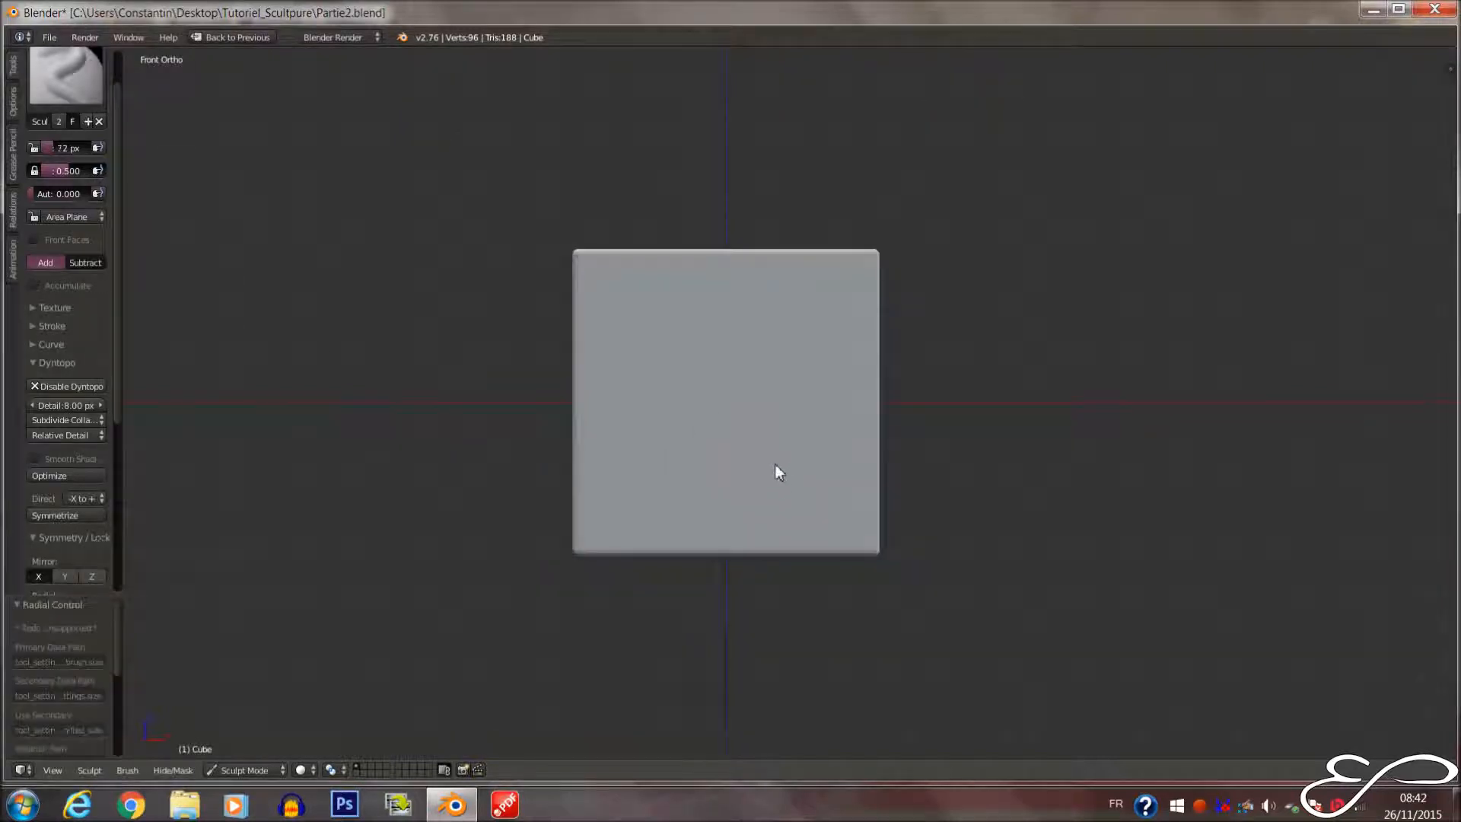
pyautogui.scroll(3, 774, 464)
pyautogui.press('f')
pyautogui.click(776, 477)
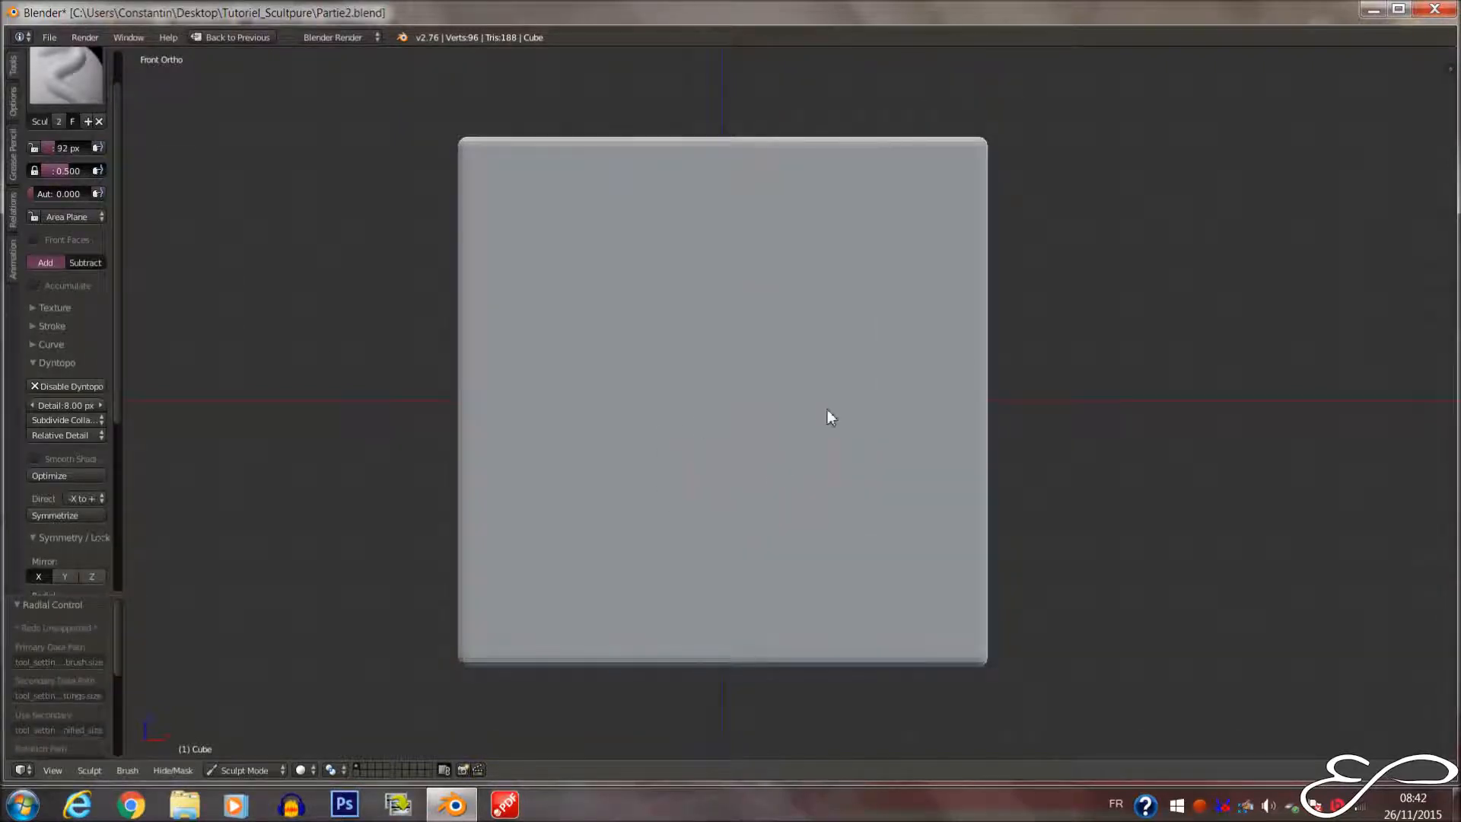
pyautogui.moveTo(828, 409)
pyautogui.mouseDown()
pyautogui.moveTo(869, 410)
pyautogui.moveTo(747, 387)
pyautogui.moveTo(610, 398)
pyautogui.moveTo(654, 449)
pyautogui.moveTo(817, 432)
pyautogui.moveTo(603, 431)
pyautogui.moveTo(845, 404)
pyautogui.moveTo(668, 378)
pyautogui.moveTo(857, 388)
pyautogui.moveTo(912, 445)
pyautogui.moveTo(694, 460)
pyautogui.moveTo(714, 457)
pyautogui.mouseUp()
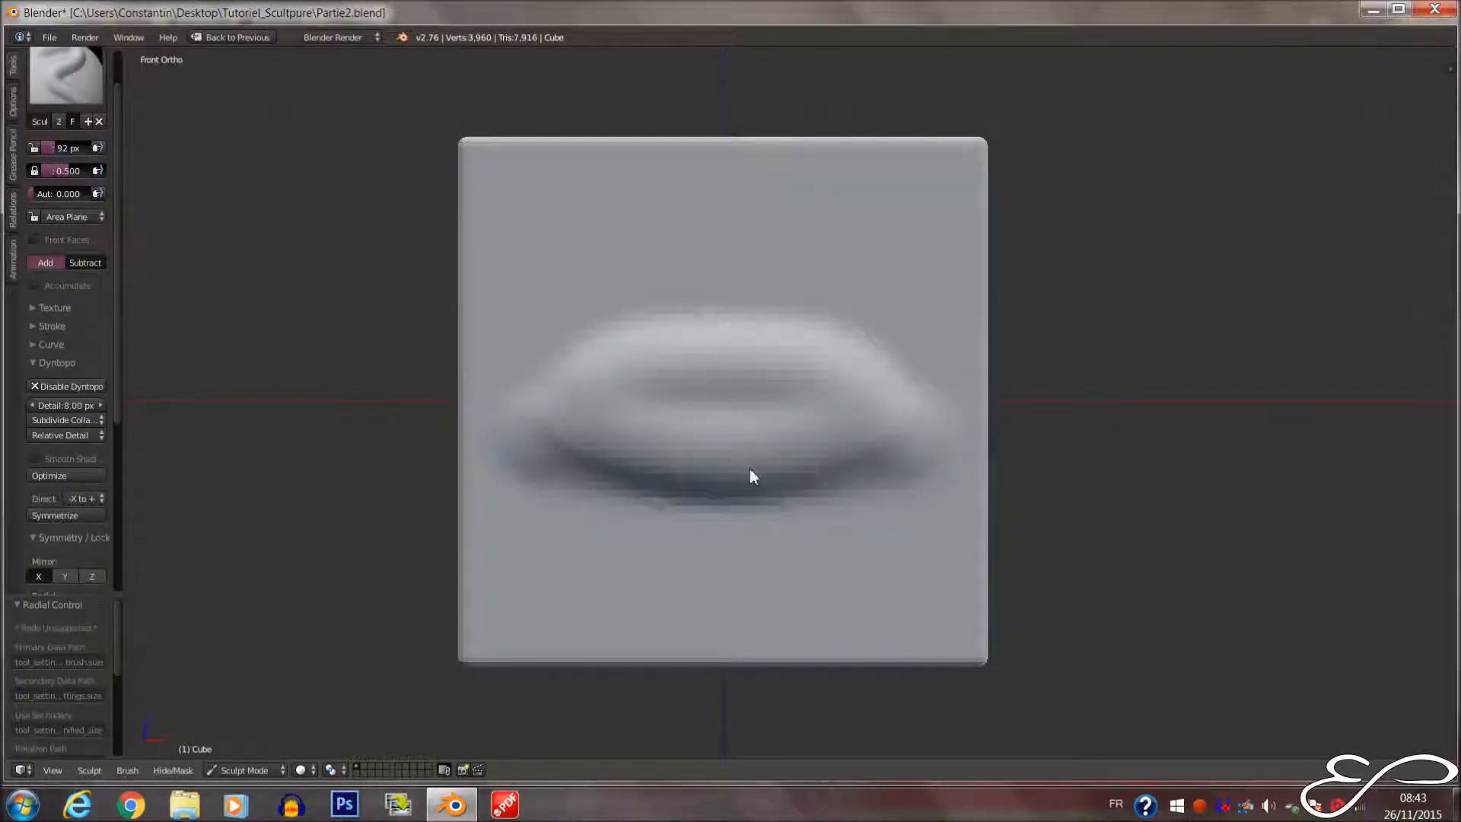
pyautogui.moveTo(760, 495); pyautogui.dragTo(622, 519, button='middle')
pyautogui.press('KP_1')
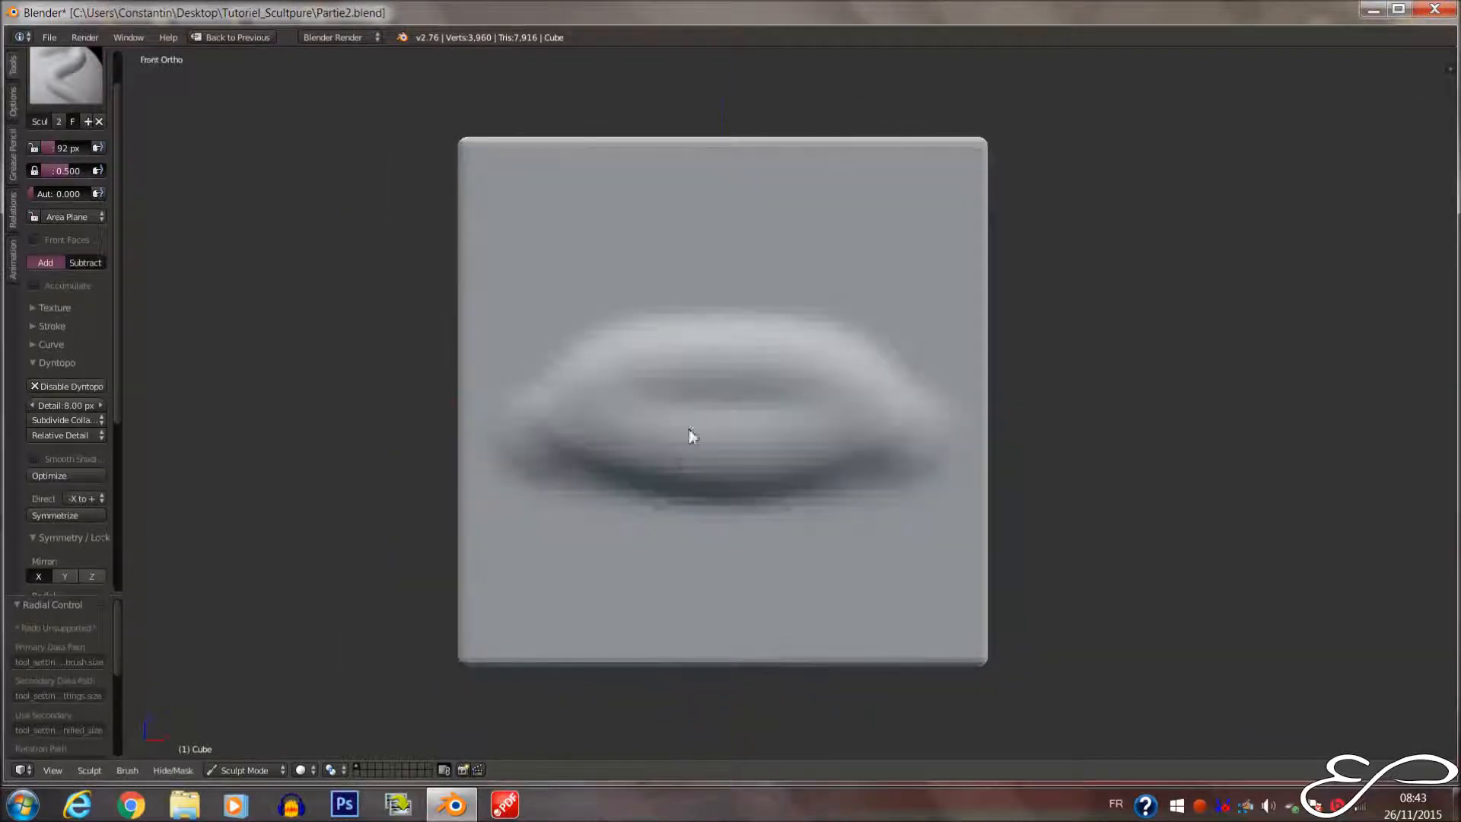
# Try to build up more volume across the lip bulge with the 92 px SculptDraw brush
pyautogui.moveTo(605, 410)
pyautogui.mouseDown()
pyautogui.moveTo(841, 408)
pyautogui.moveTo(666, 377)
pyautogui.moveTo(789, 441)
pyautogui.moveTo(723, 457)
pyautogui.moveTo(548, 358)
pyautogui.mouseUp()
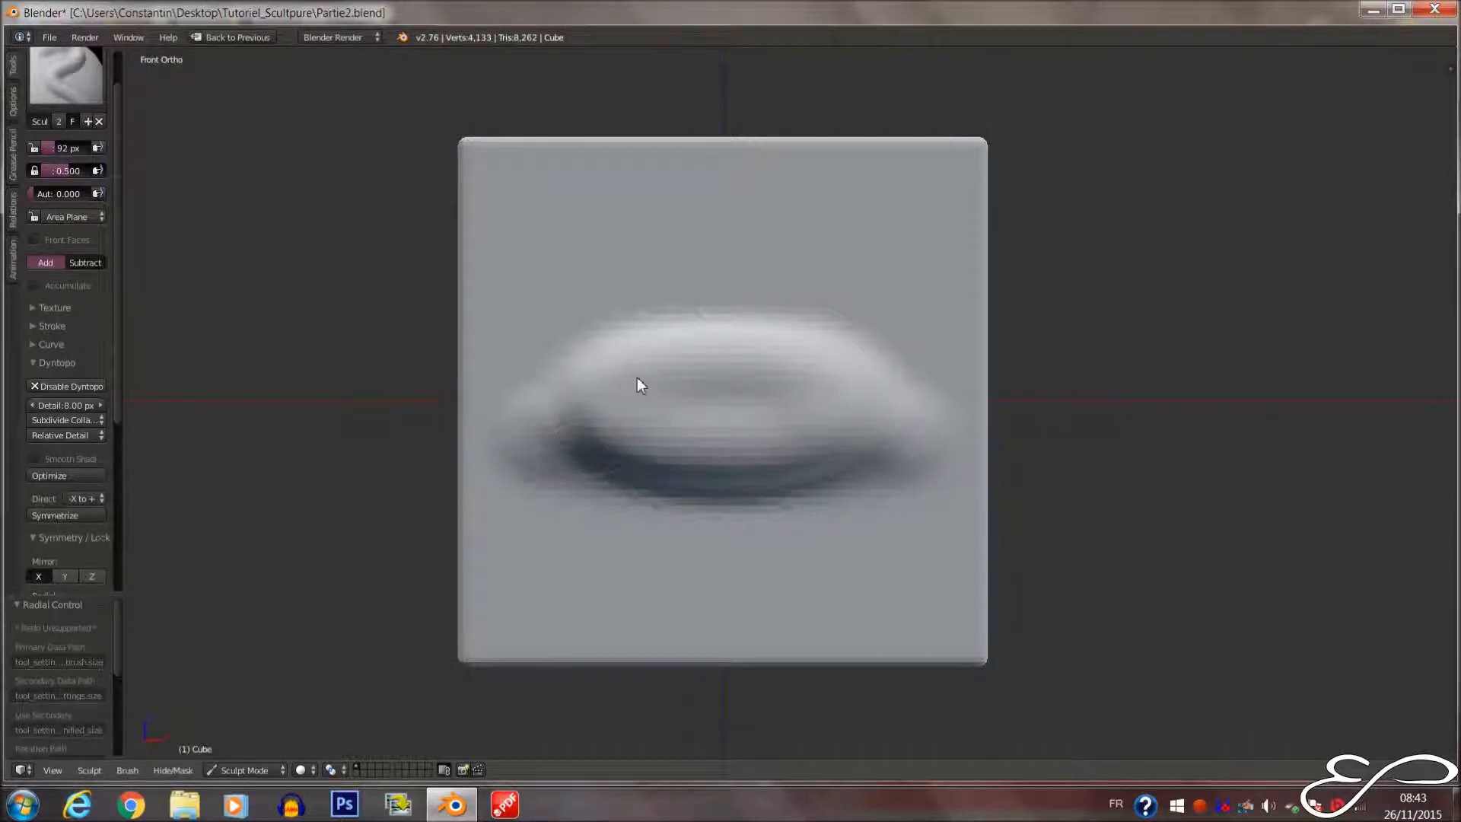
pyautogui.moveTo(723, 365); pyautogui.dragTo(525, 453, button='middle')
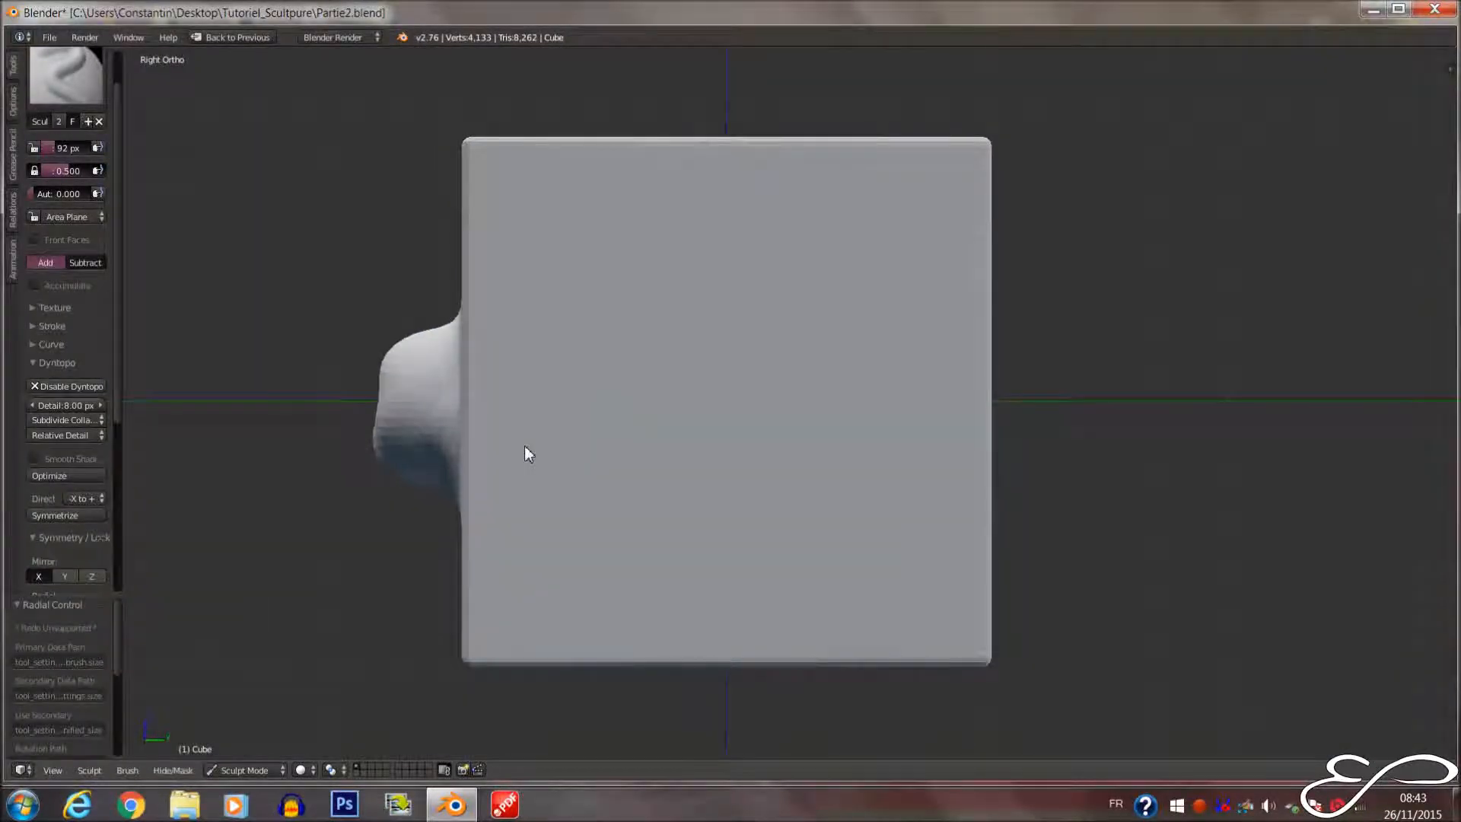
pyautogui.press('KP_1')
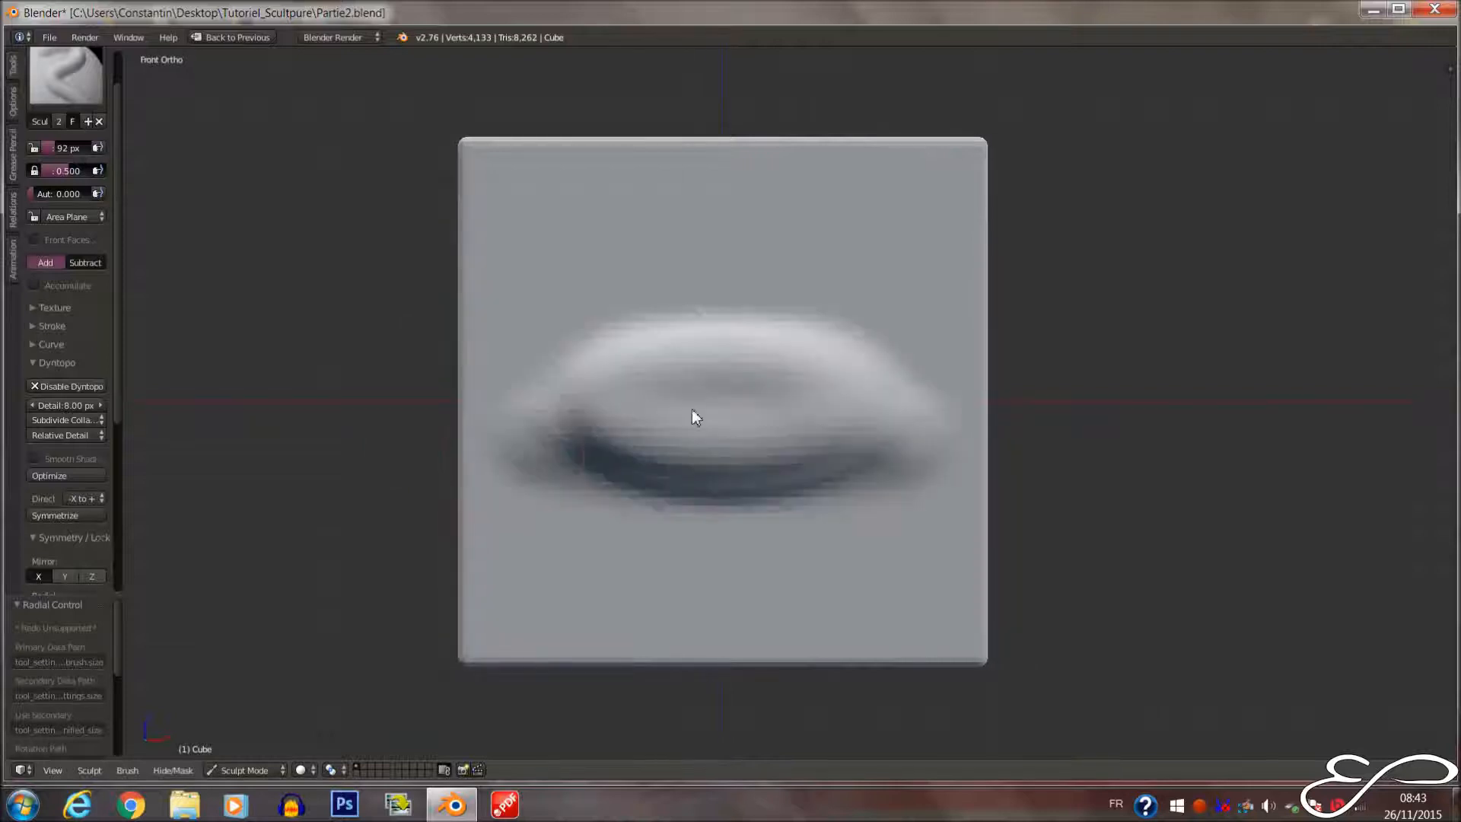
pyautogui.hotkey('ctrl', 'z')
# Enlarge the SculptDraw brush to 126 px and add volume to the middle of the lip bulge
pyautogui.moveTo(697, 431); pyautogui.dragTo(513, 452, button='middle')
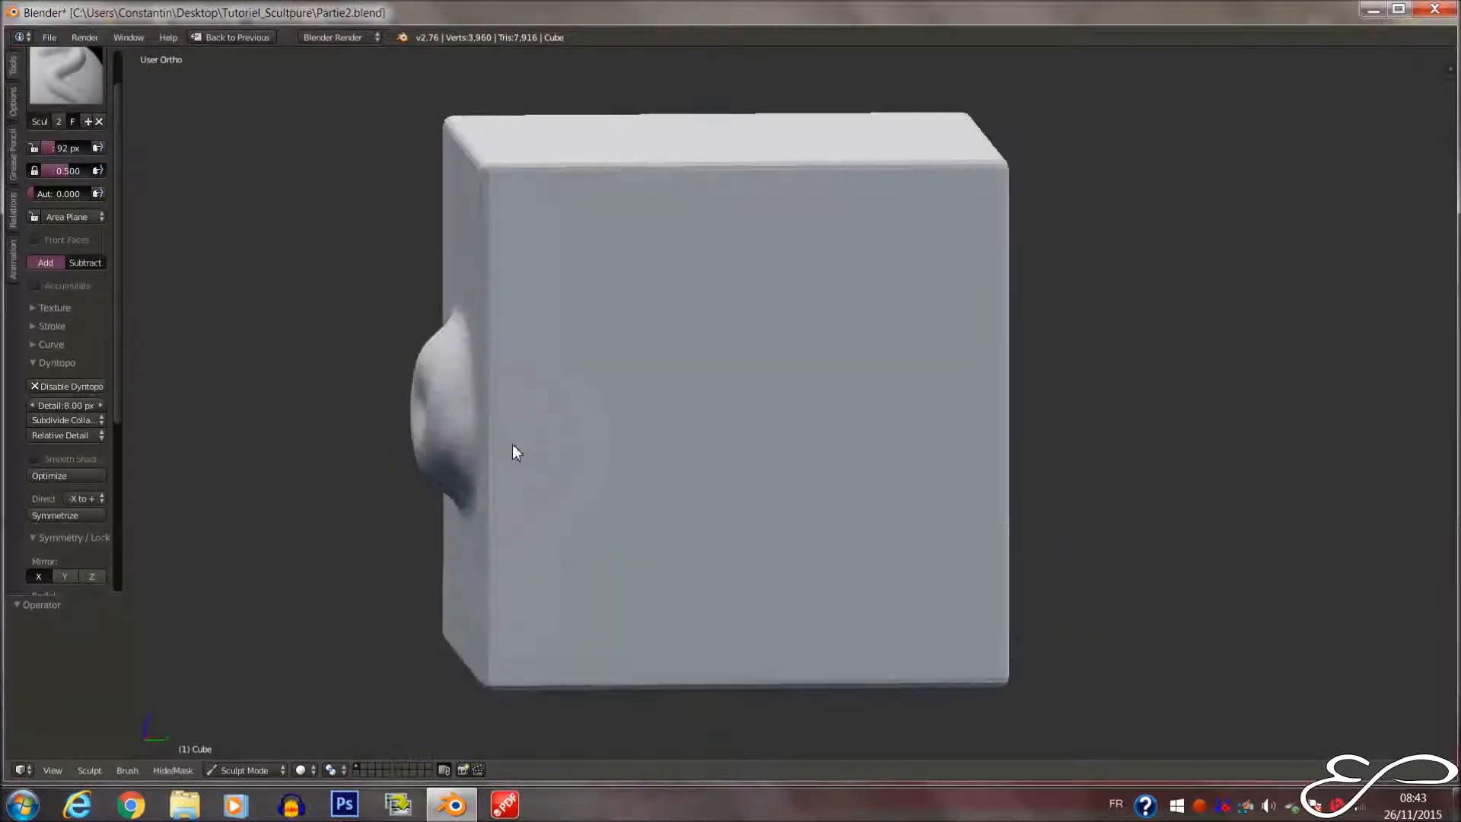
pyautogui.press('KP_1')
pyautogui.scroll(1, 673, 405)
pyautogui.press('f')
pyautogui.click(686, 412)
pyautogui.moveTo(743, 412); pyautogui.dragTo(811, 408)
pyautogui.moveTo(811, 408)
pyautogui.mouseDown(button='middle')
pyautogui.moveTo(560, 431)
pyautogui.moveTo(580, 456)
pyautogui.mouseUp(button='middle')
pyautogui.press('KP_1')
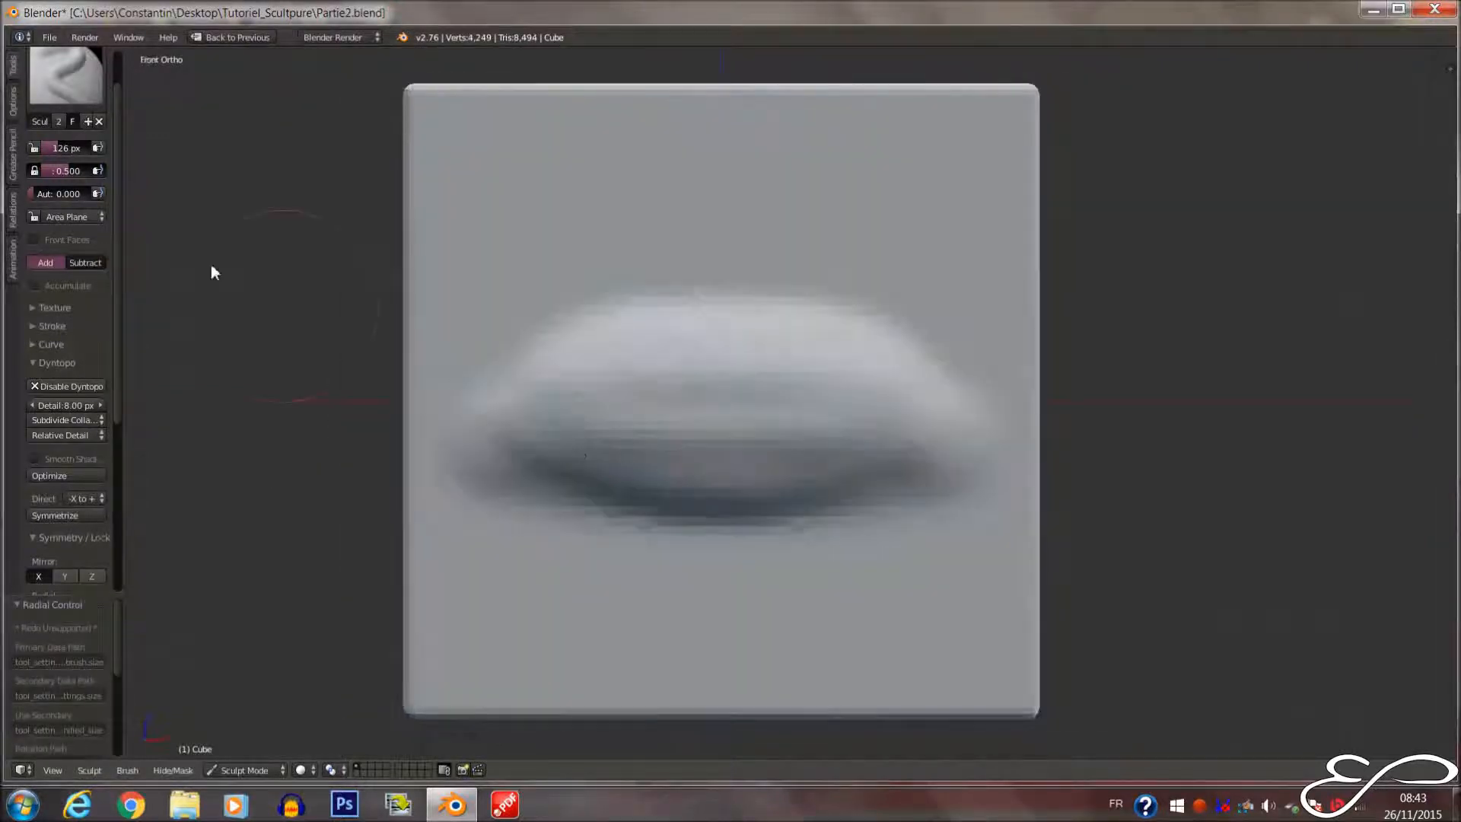
# Carve a wavy, mirrored mouth line between the lips using the Crease brush at 33 px
pyautogui.click(84, 83)
pyautogui.click(82, 99)
pyautogui.click(82, 98)
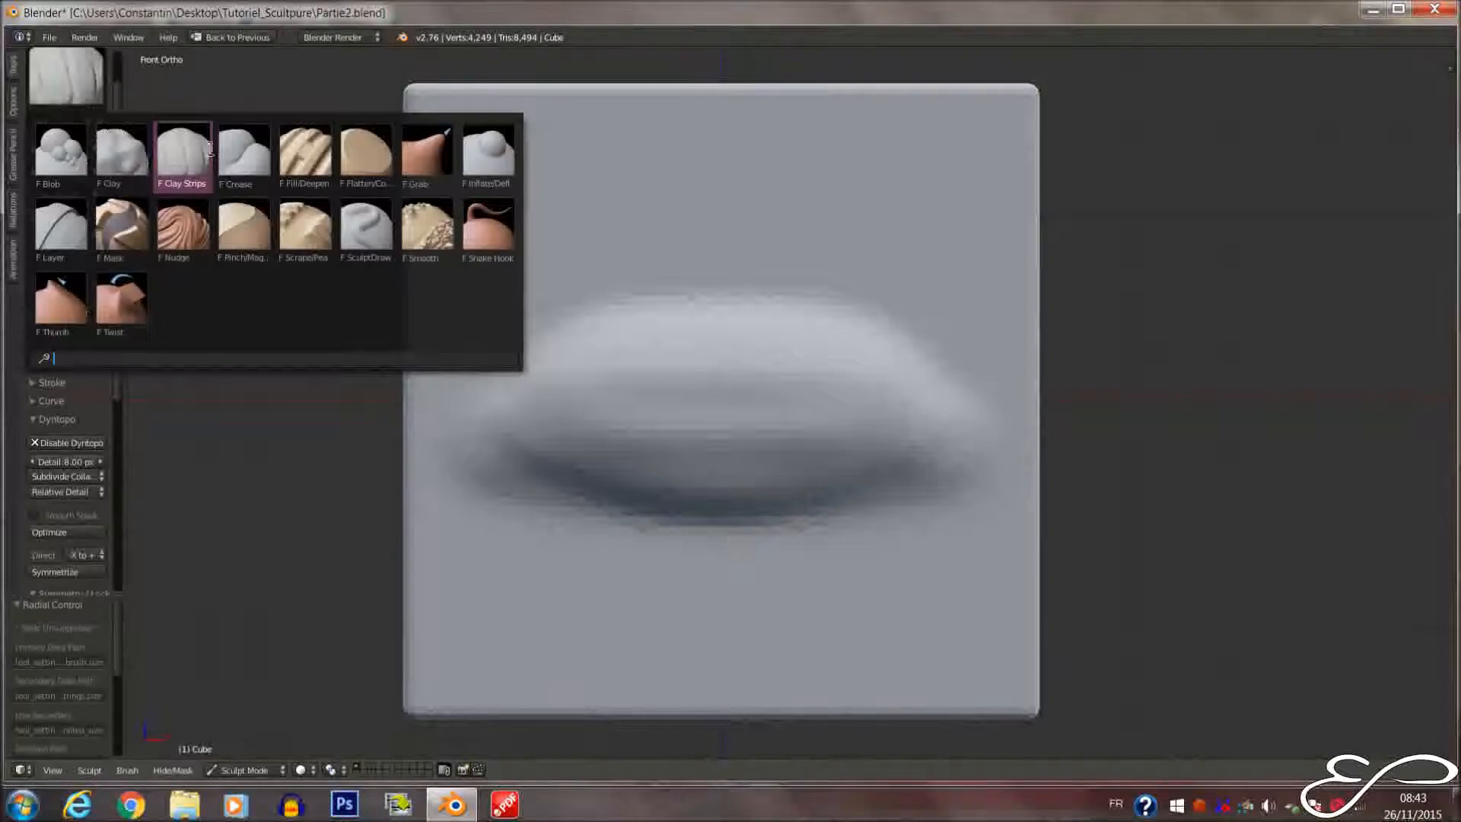
pyautogui.click(235, 154)
pyautogui.click(703, 414)
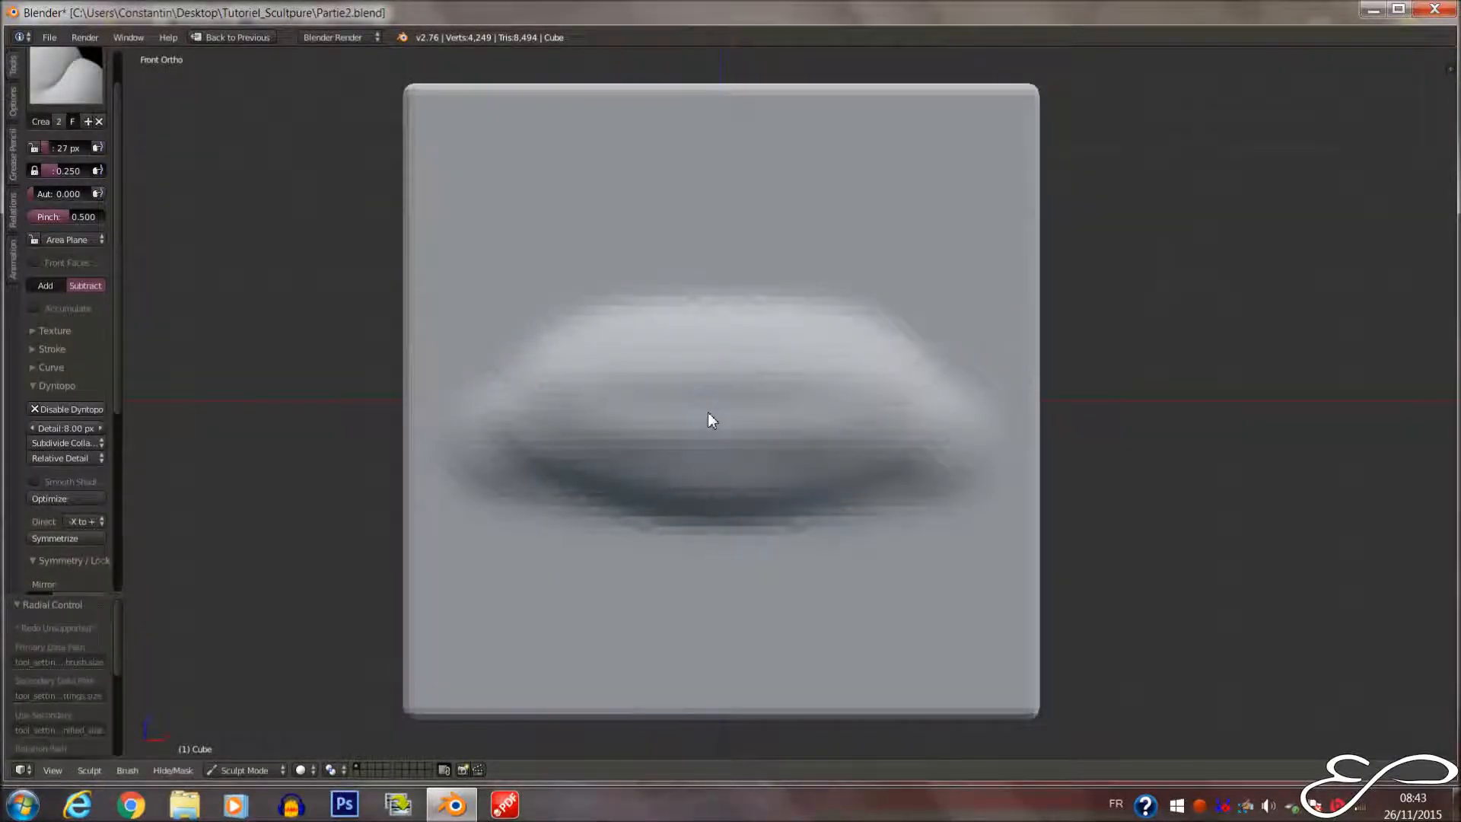
pyautogui.moveTo(728, 412); pyautogui.dragTo(793, 394)
pyautogui.moveTo(974, 408); pyautogui.dragTo(760, 419)
pyautogui.click(730, 415)
pyautogui.moveTo(979, 423)
pyautogui.mouseDown()
pyautogui.moveTo(750, 420)
pyautogui.moveTo(818, 395)
pyautogui.mouseUp()
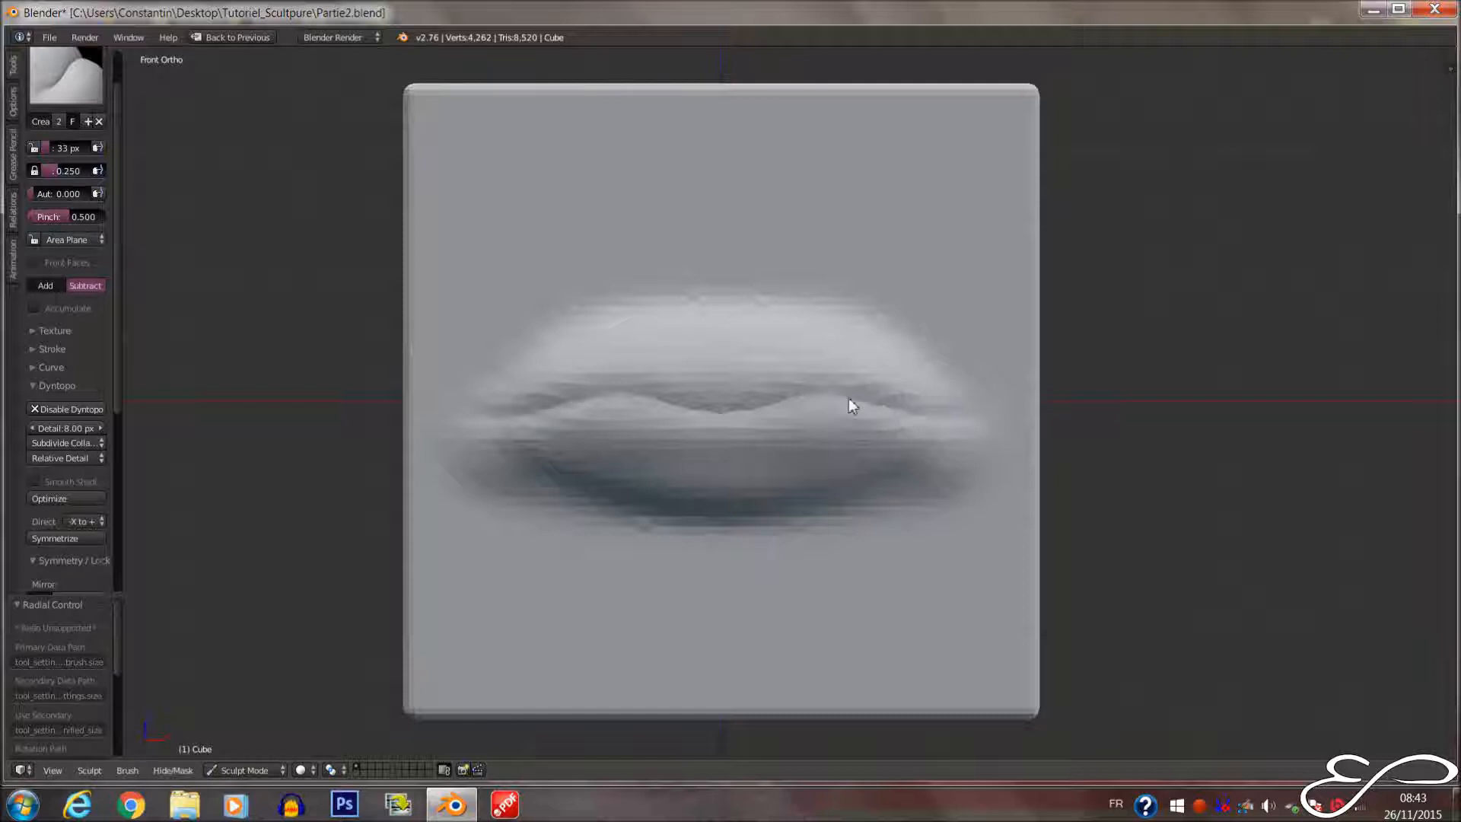
pyautogui.moveTo(979, 418); pyautogui.dragTo(495, 429, button='middle')
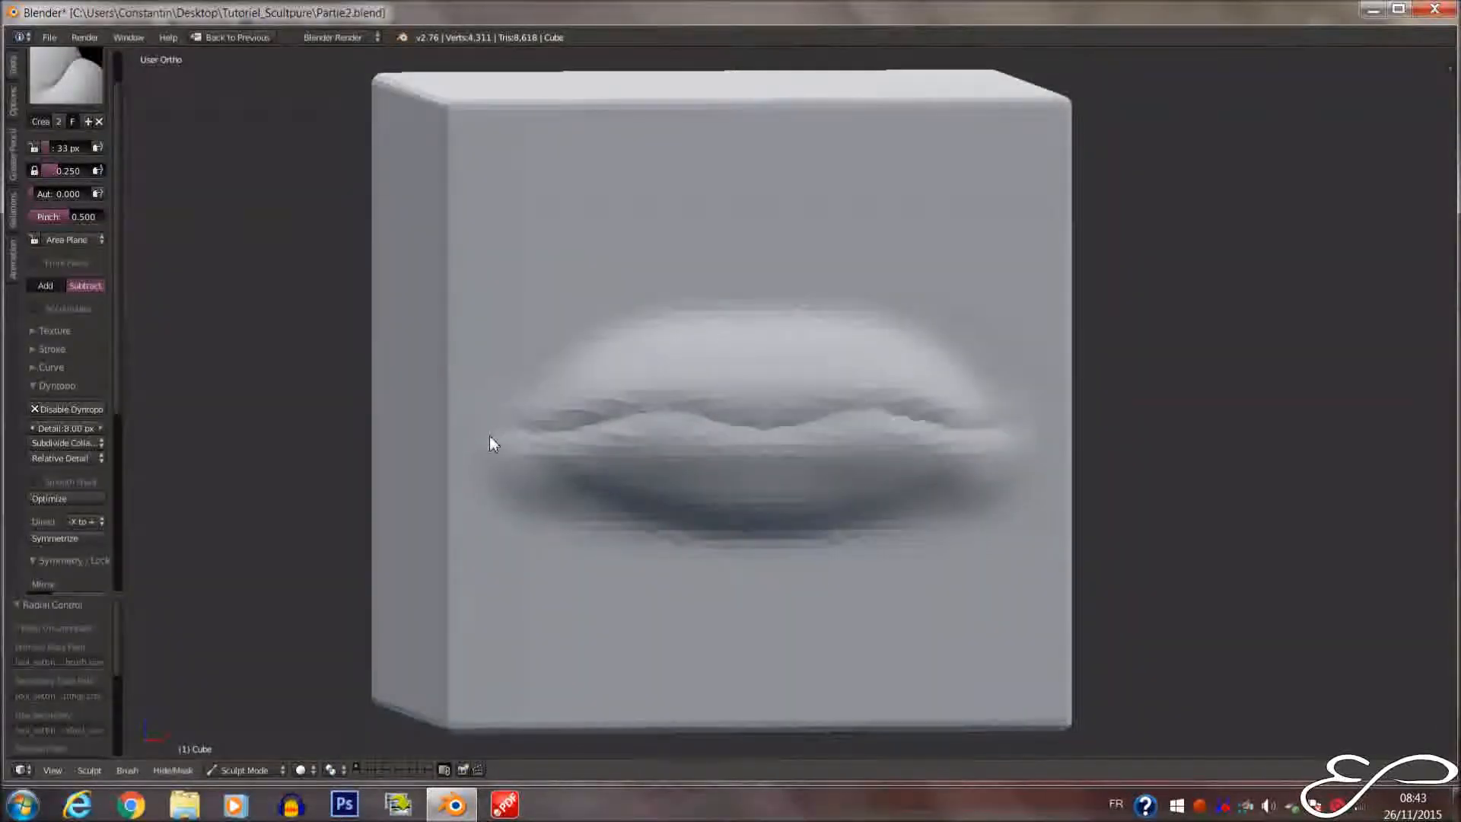
pyautogui.press('KP_1')
# Enlarge the Crease brush to 47 px and deepen the mouth line near the corners of the lips
pyautogui.press('ctrl+KP_6')
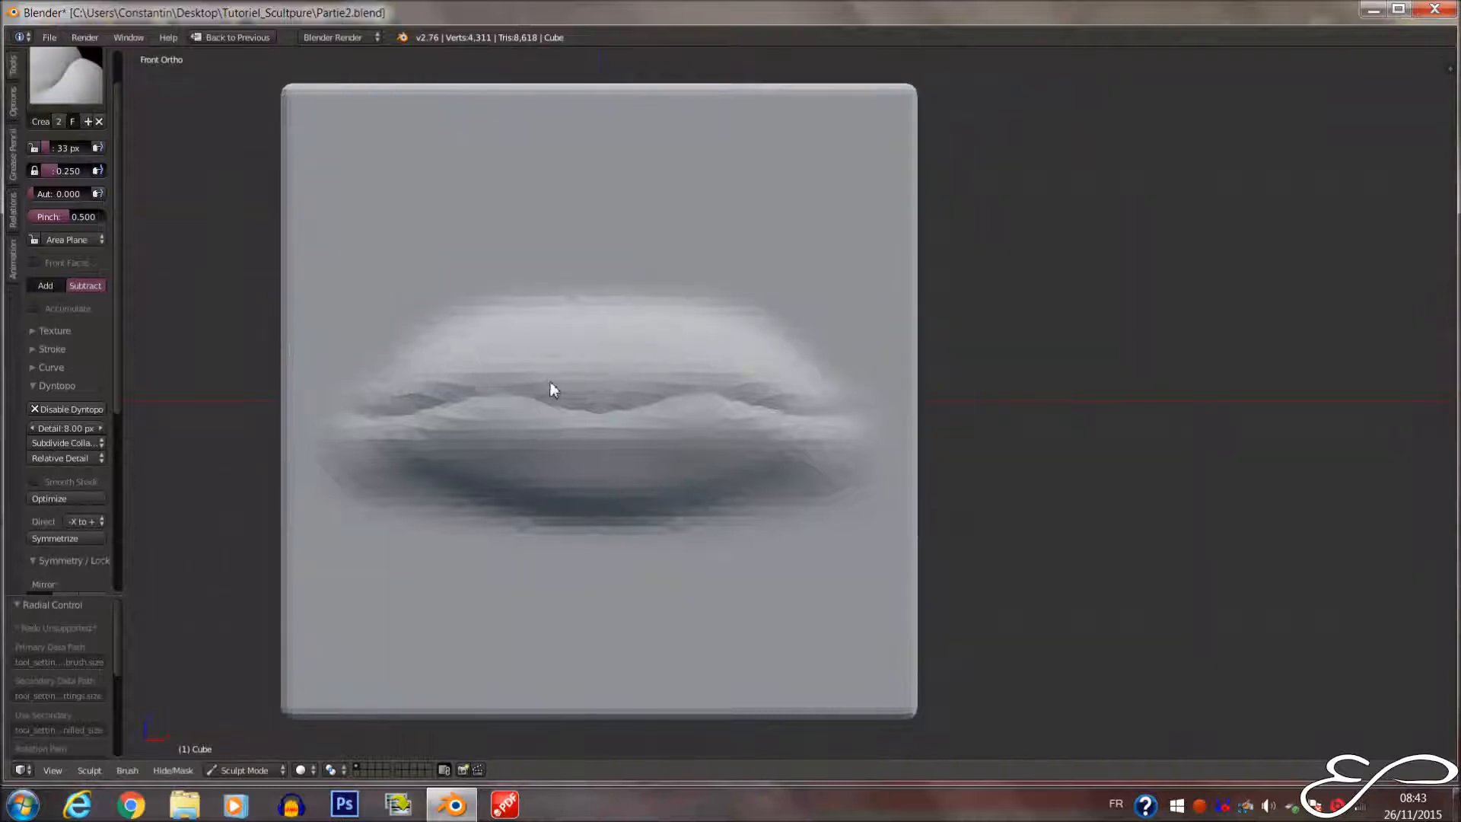
pyautogui.scroll(2, 544, 388)
pyautogui.scroll(2, 533, 411)
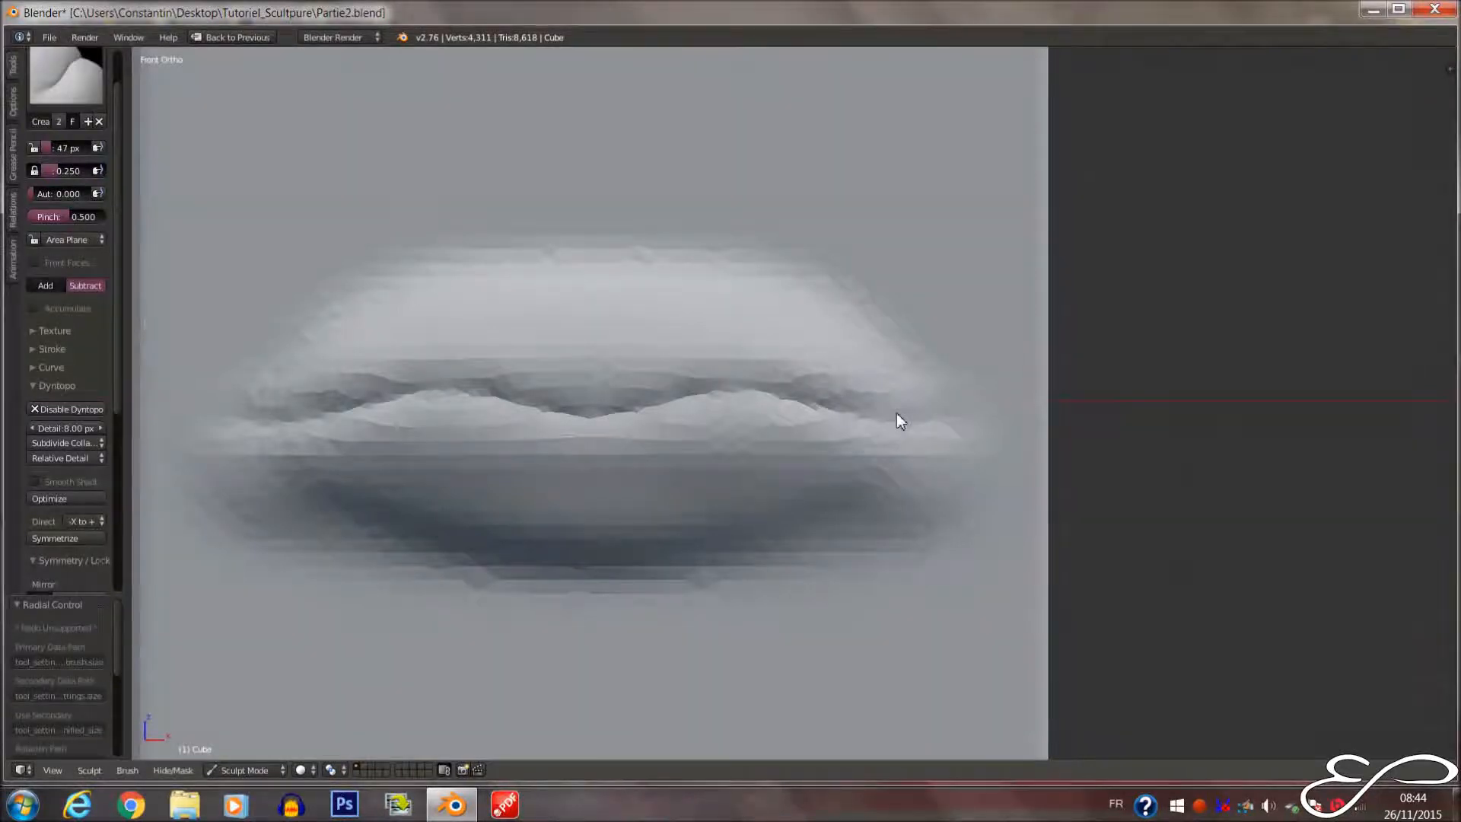
pyautogui.moveTo(887, 418); pyautogui.dragTo(926, 427)
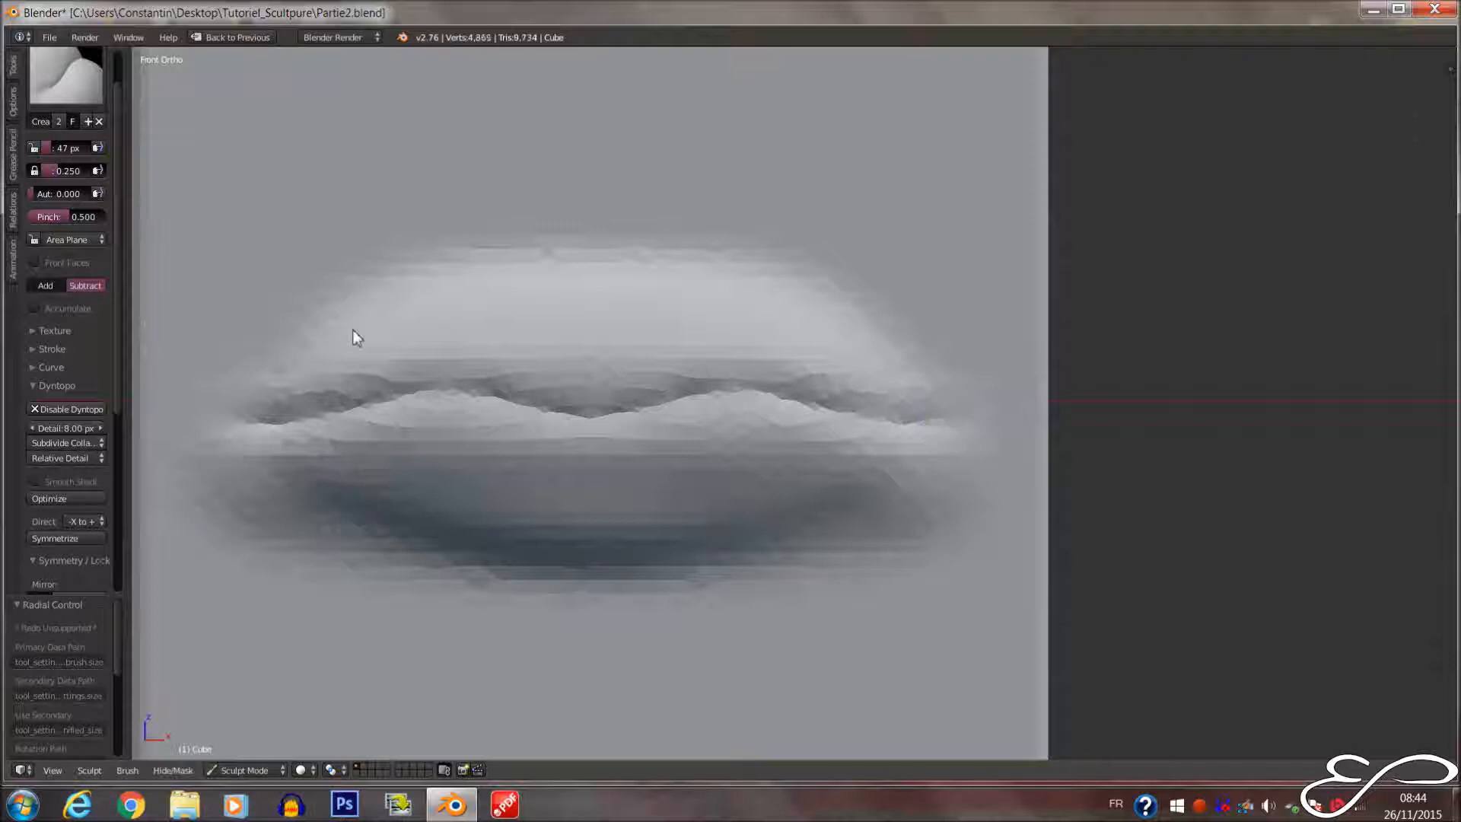
# Switch to the Clay Strips brush and set its falloff curve to the constant preset
pyautogui.click(67, 76)
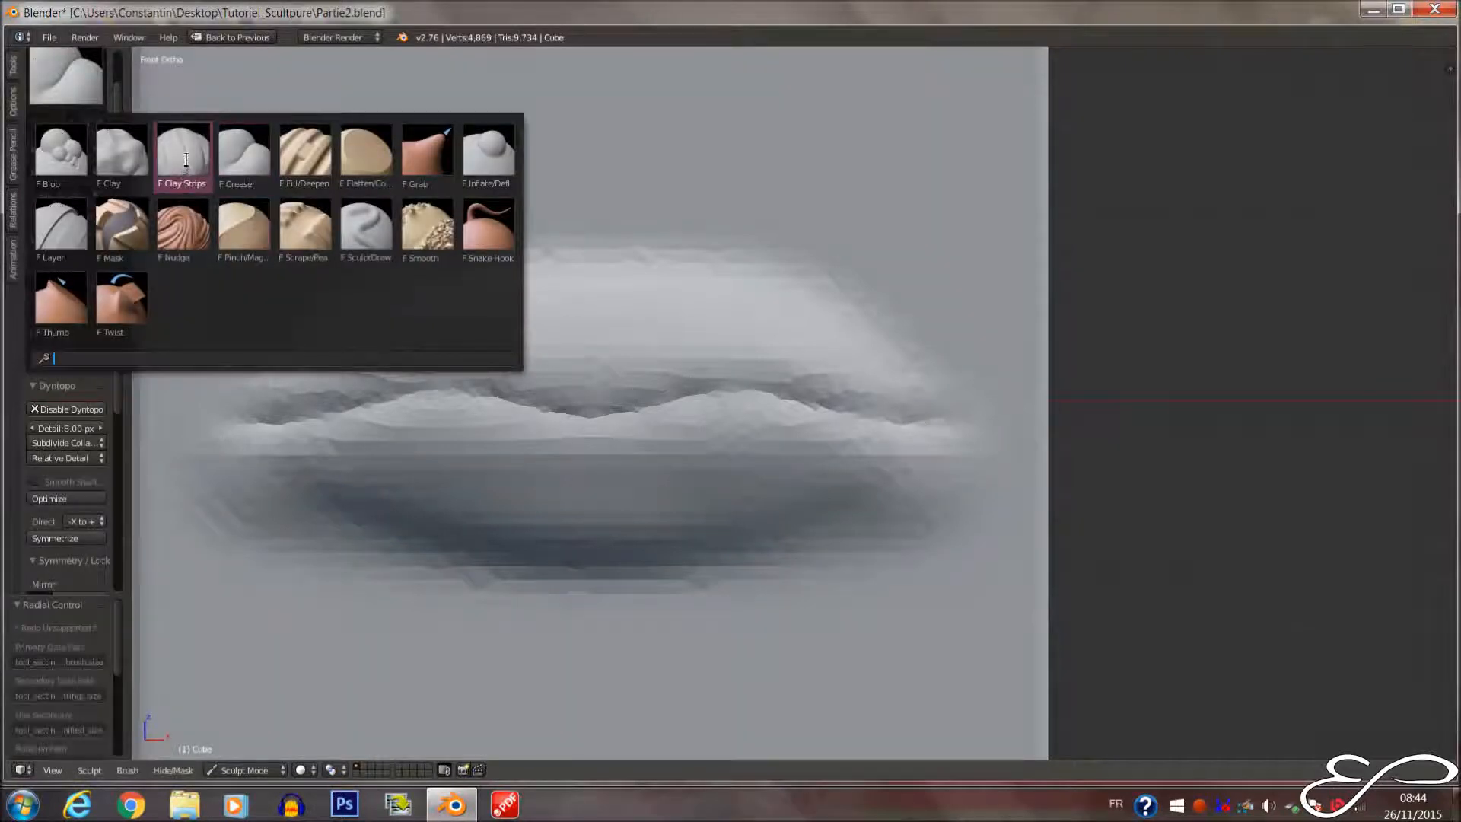
pyautogui.click(186, 160)
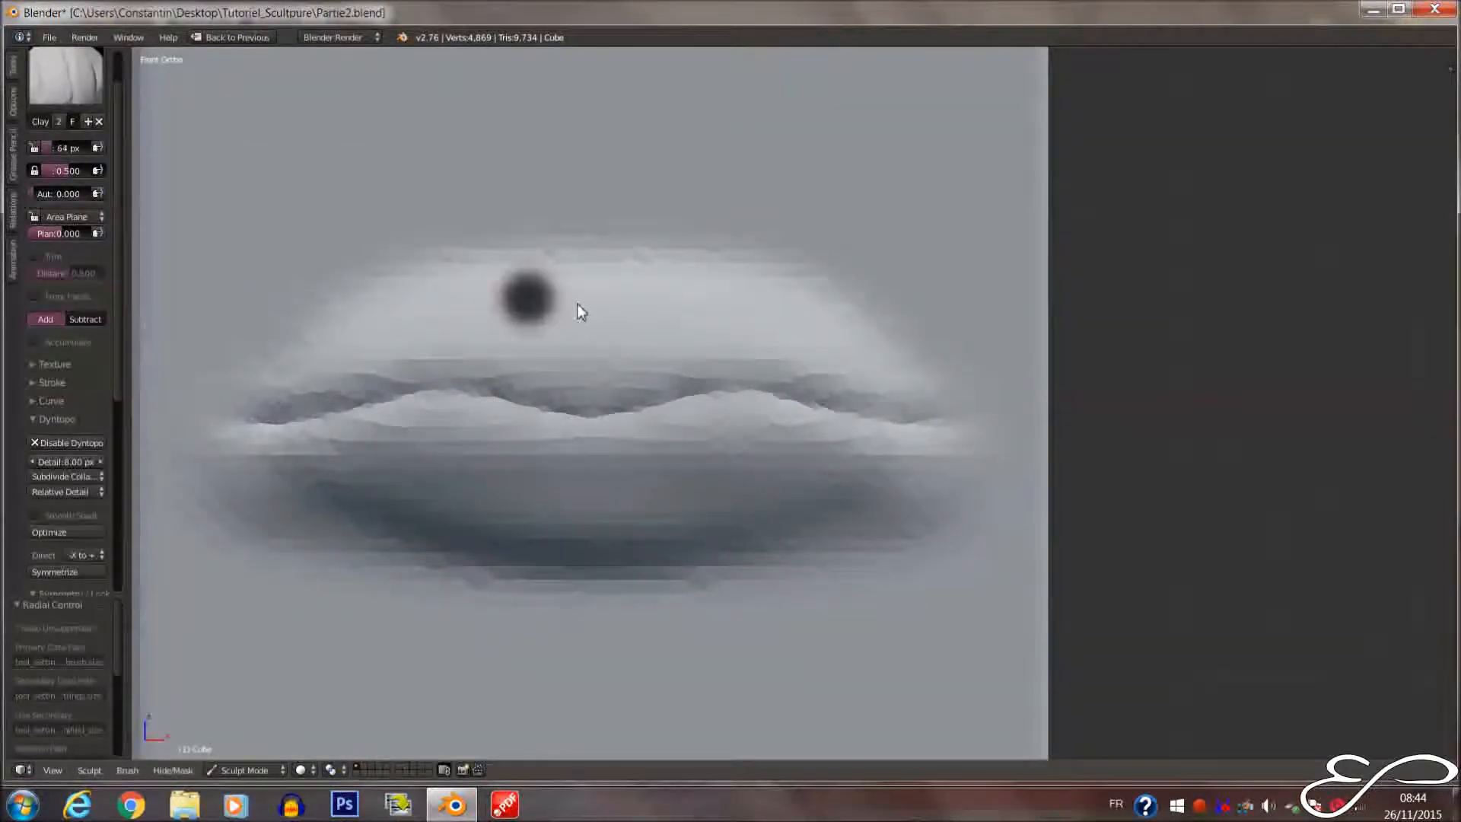
pyautogui.click(73, 417)
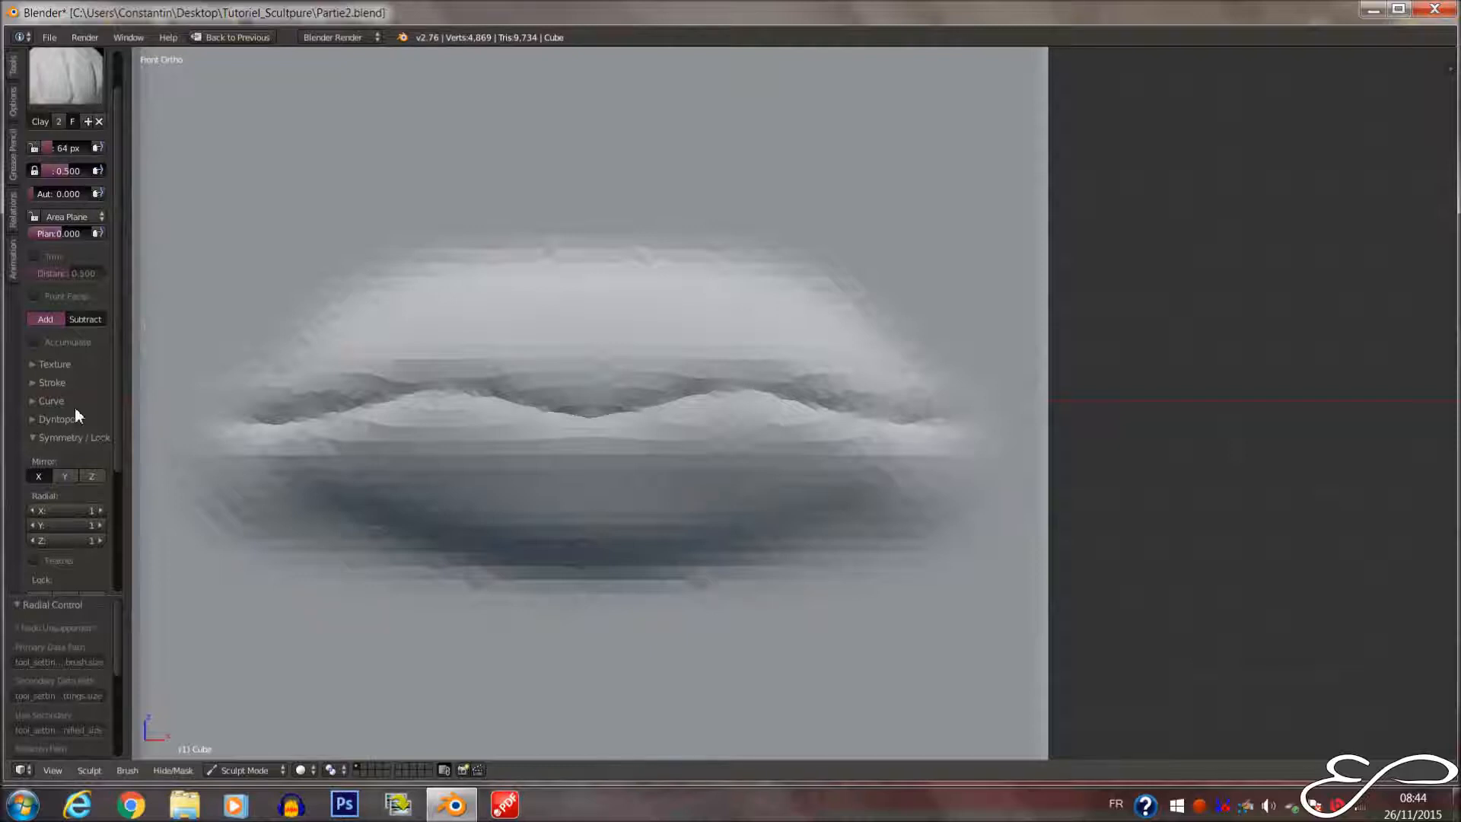
pyautogui.click(72, 405)
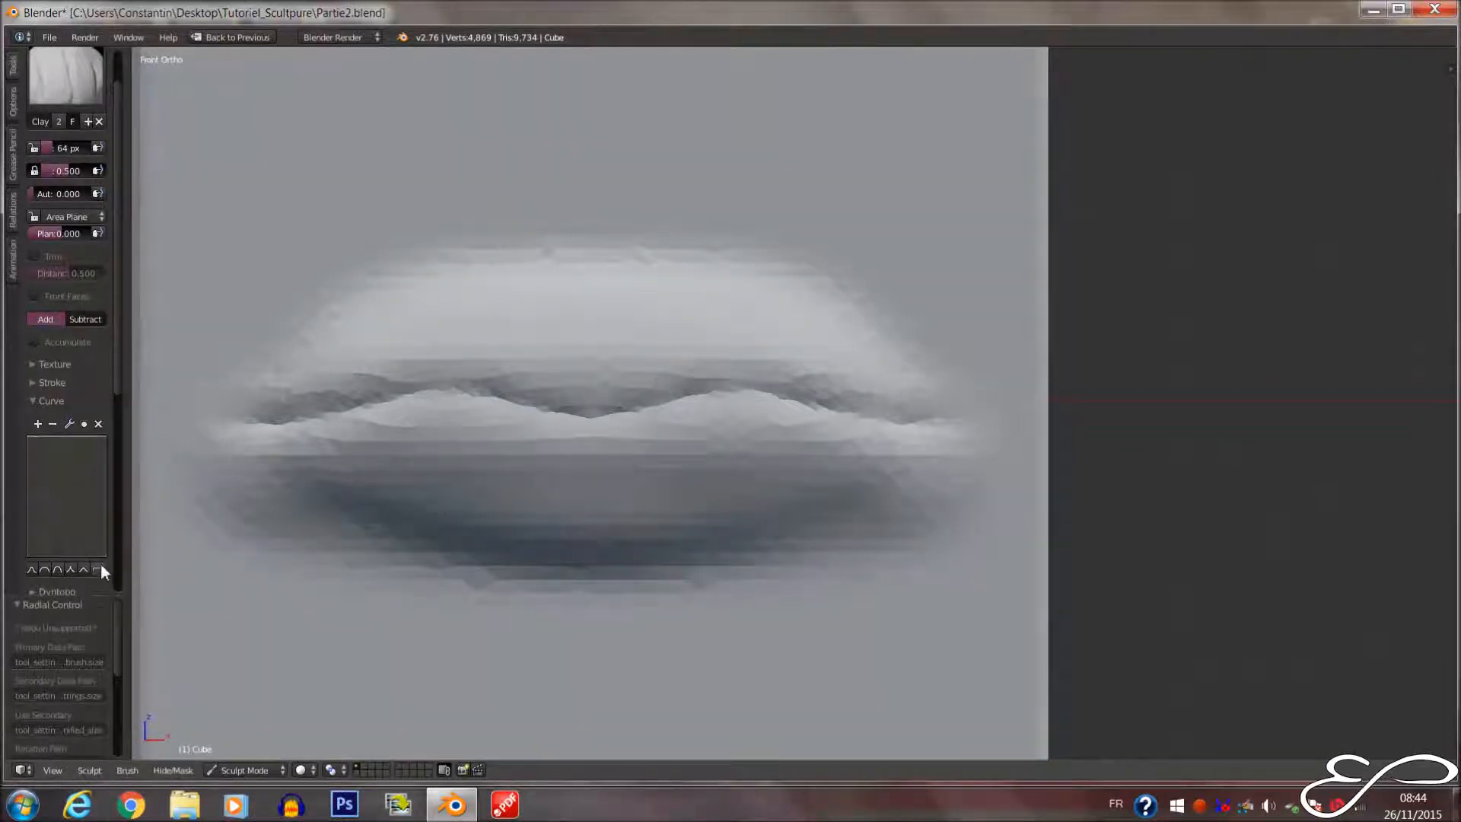
pyautogui.click(68, 400)
# Carve a mirrored philtrum groove from the middle of the upper lip upward with the Clay Strips brush at 51 px
pyautogui.click(581, 295)
pyautogui.hotkey('alt', 'space')
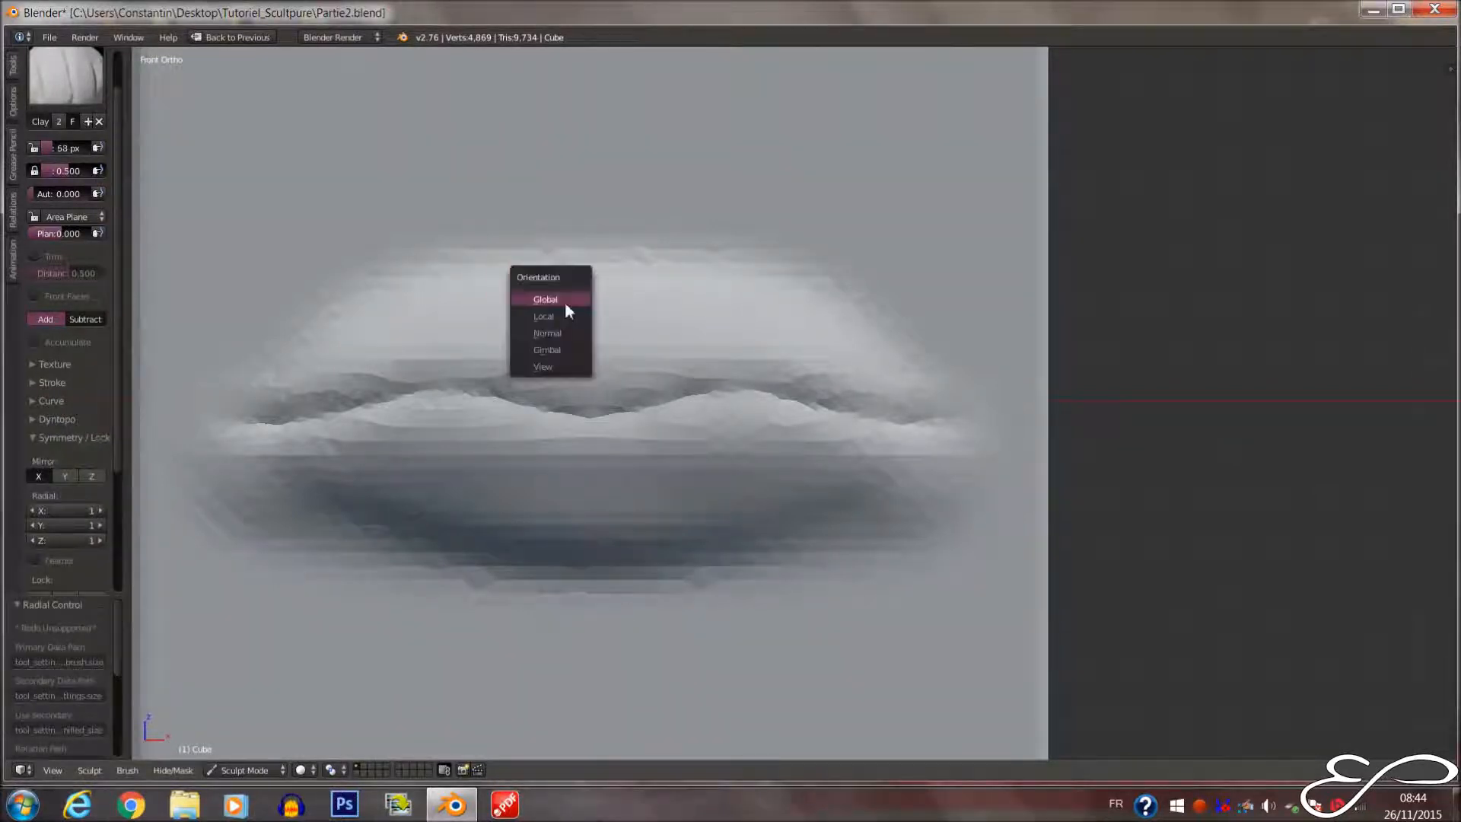
pyautogui.click(597, 294)
pyautogui.moveTo(593, 281)
pyautogui.mouseDown(button='middle')
pyautogui.moveTo(421, 377)
pyautogui.moveTo(472, 347)
pyautogui.moveTo(531, 367)
pyautogui.mouseUp(button='middle')
pyautogui.click(518, 395)
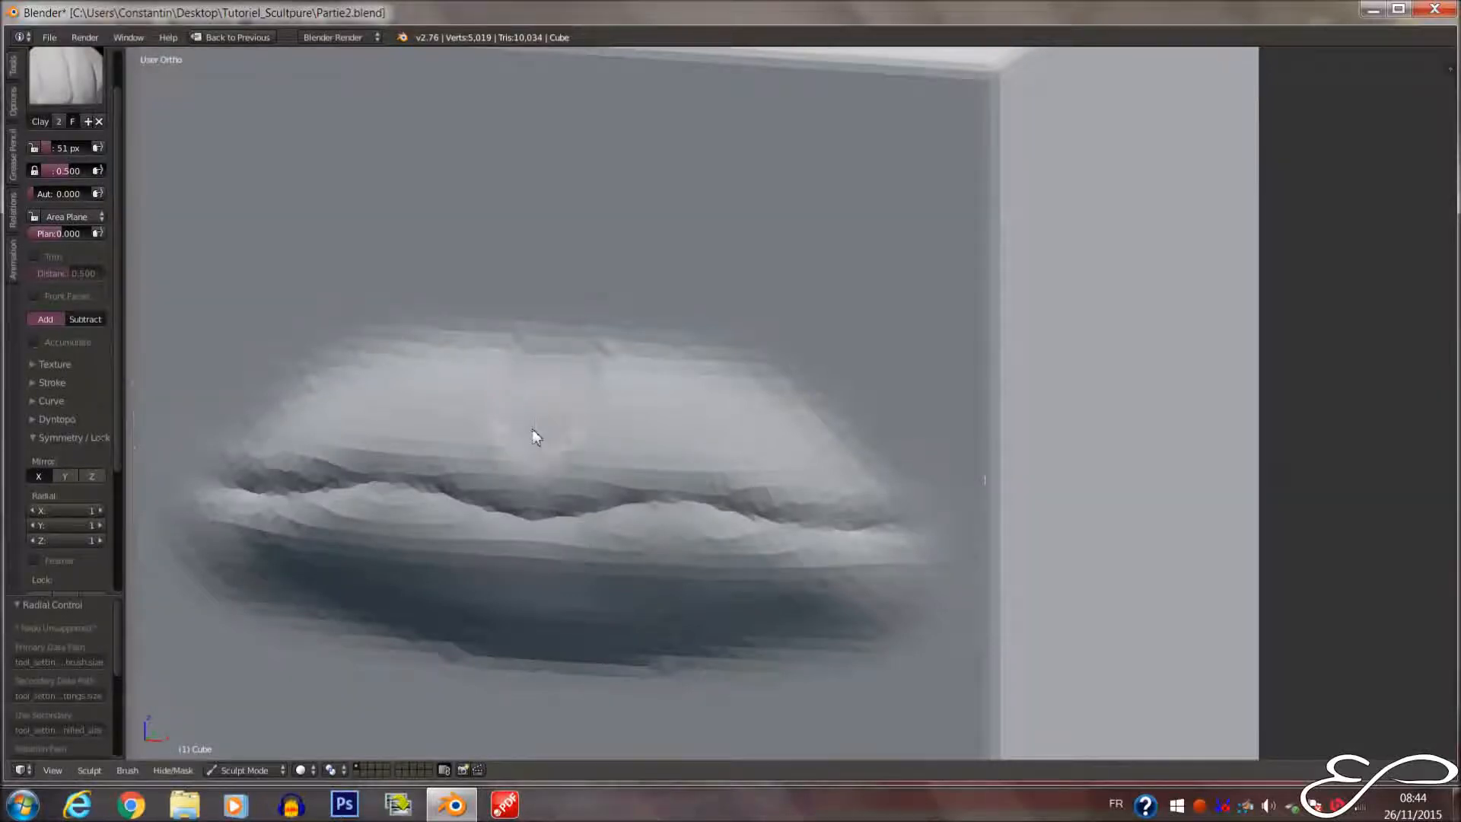
pyautogui.moveTo(541, 335)
pyautogui.mouseDown()
pyautogui.moveTo(540, 355)
pyautogui.moveTo(550, 297)
pyautogui.mouseUp()
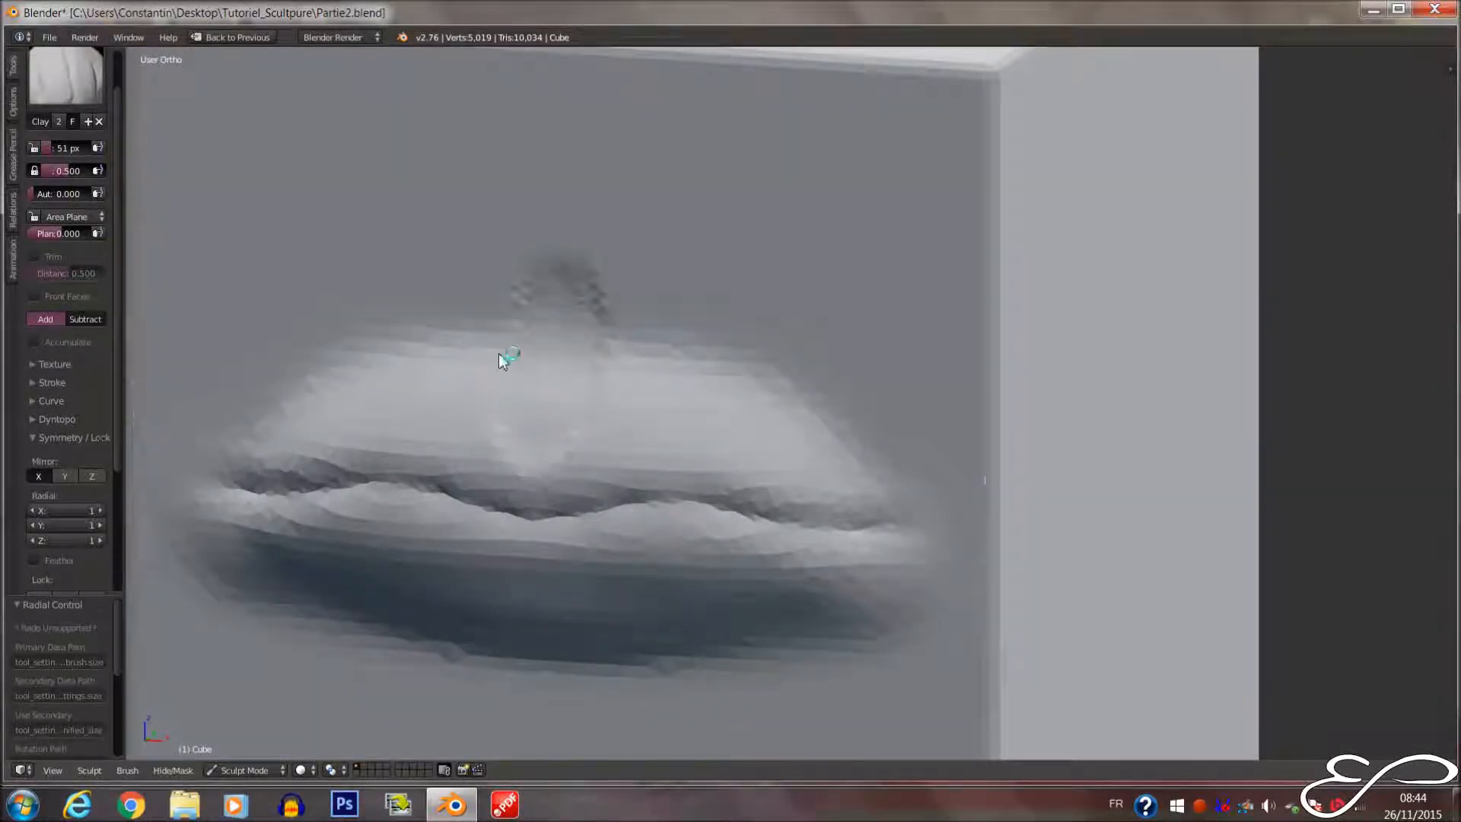
# Enlarge the Clay Strips brush to 73 px and widen the groove in the middle of the upper lip
pyautogui.press('f')
pyautogui.click(549, 406)
pyautogui.moveTo(554, 411)
pyautogui.mouseDown(button='middle')
pyautogui.moveTo(467, 415)
pyautogui.moveTo(559, 374)
pyautogui.moveTo(704, 360)
pyautogui.mouseUp(button='middle')
pyautogui.scroll(-2, 624, 349)
pyautogui.moveTo(604, 349); pyautogui.dragTo(630, 345, button='middle')
pyautogui.scroll(2, 651, 357)
pyautogui.press('f')
pyautogui.click(662, 400)
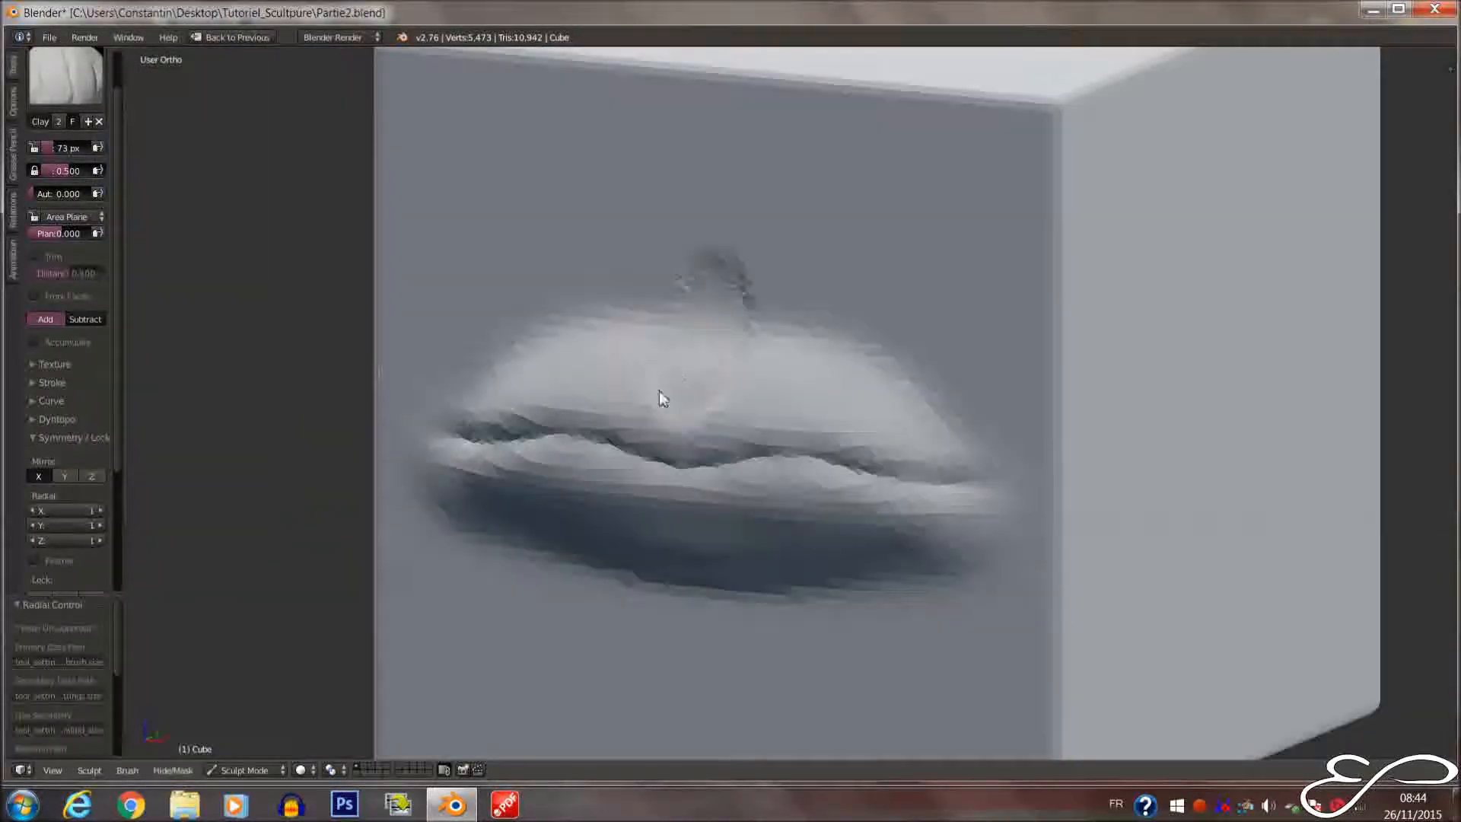
pyautogui.scroll(4, 677, 396)
pyautogui.moveTo(675, 369); pyautogui.dragTo(658, 352)
# Reduce the Clay Strips brush to 44 px and refine the base of the philtrum groove
pyautogui.press('f')
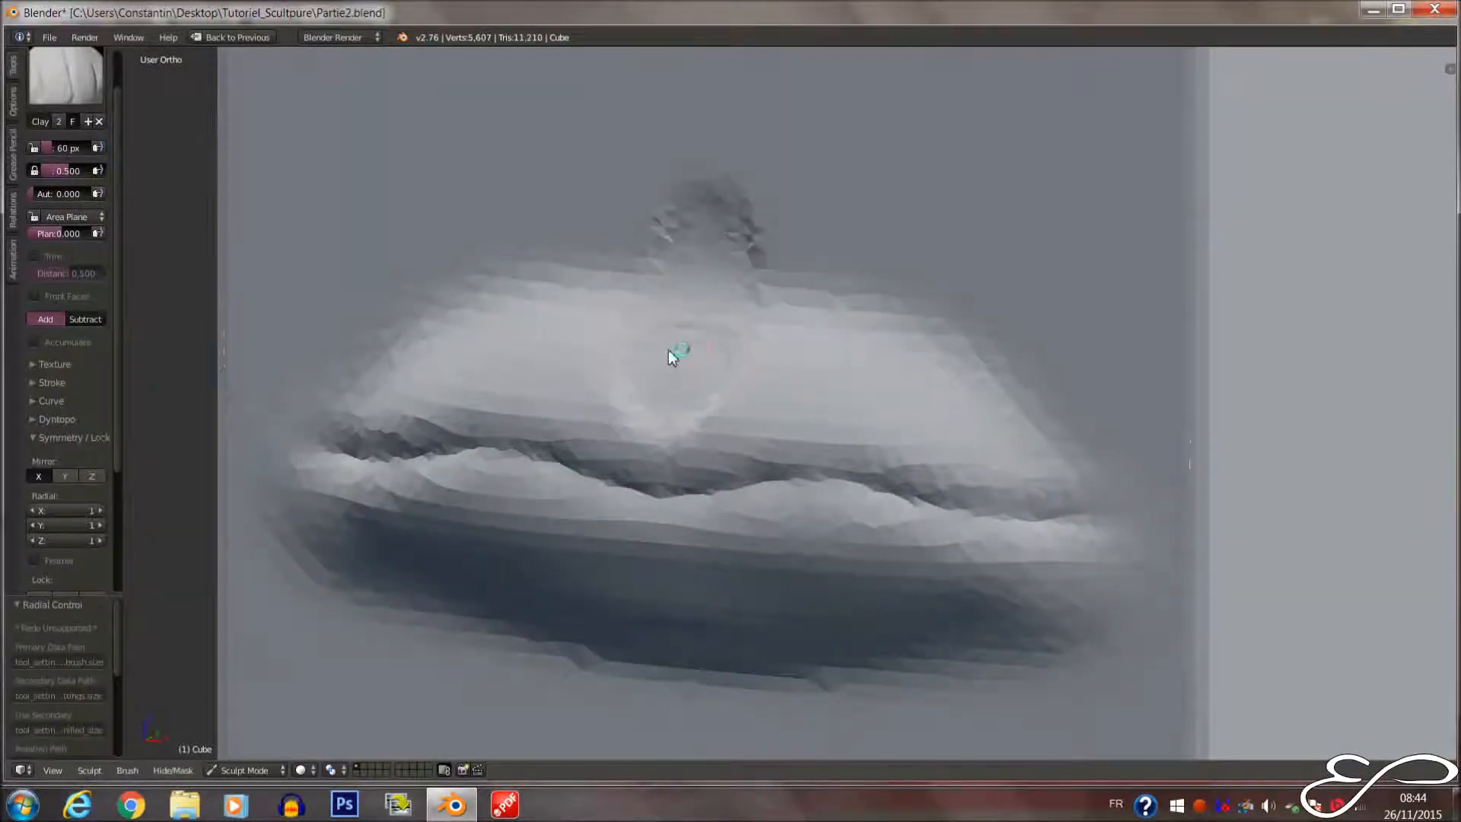
pyautogui.click(656, 353)
pyautogui.moveTo(691, 329)
pyautogui.mouseDown()
pyautogui.moveTo(675, 381)
pyautogui.moveTo(697, 261)
pyautogui.moveTo(654, 401)
pyautogui.mouseUp()
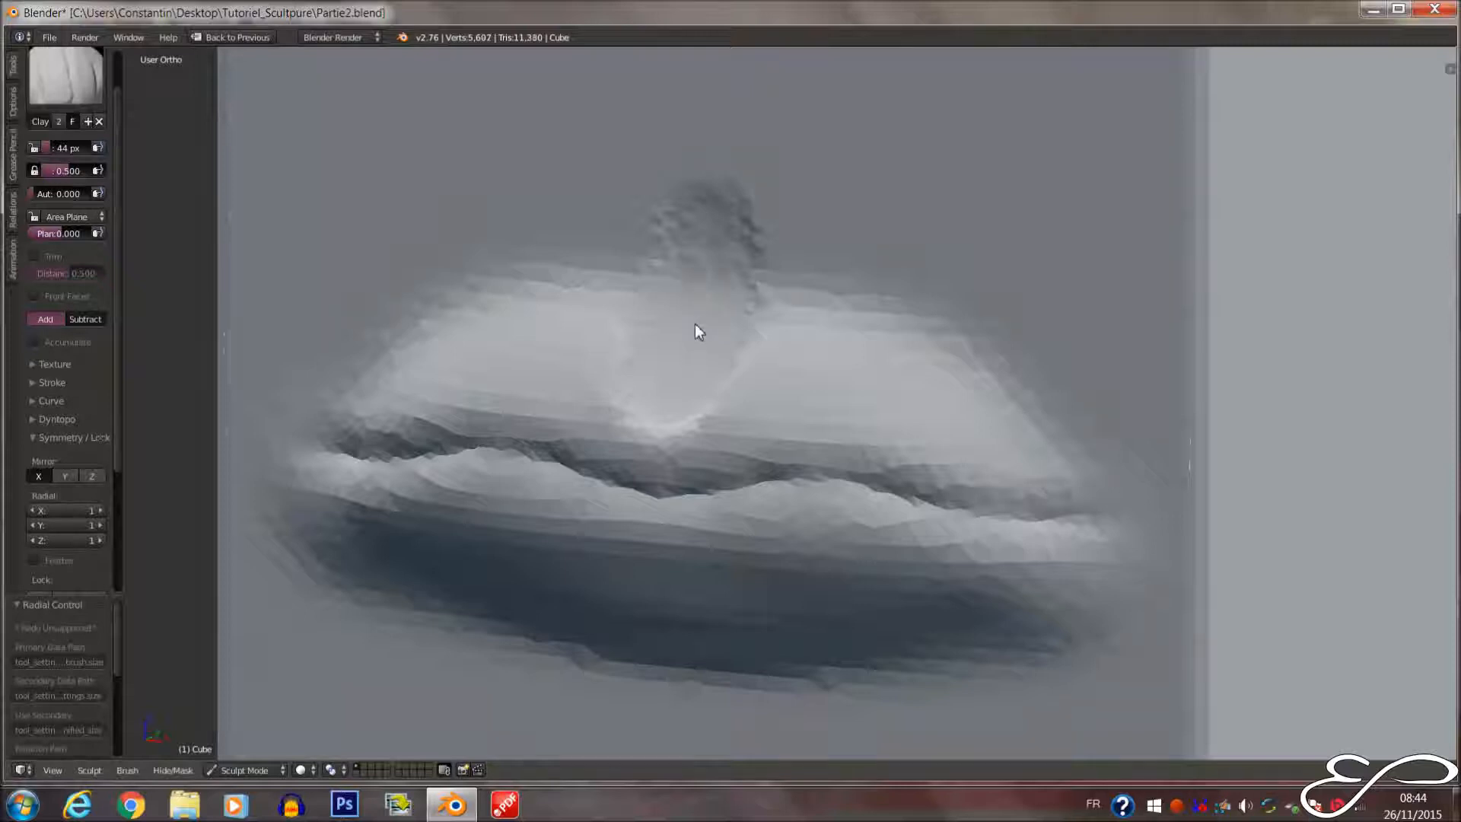
pyautogui.moveTo(698, 332); pyautogui.dragTo(753, 342)
# Shape the upper border of the upper lip on both sides of the philtrum with the Clay Strips brush at 62 px
pyautogui.moveTo(541, 325)
pyautogui.mouseDown()
pyautogui.moveTo(502, 365)
pyautogui.moveTo(371, 414)
pyautogui.moveTo(455, 269)
pyautogui.mouseUp()
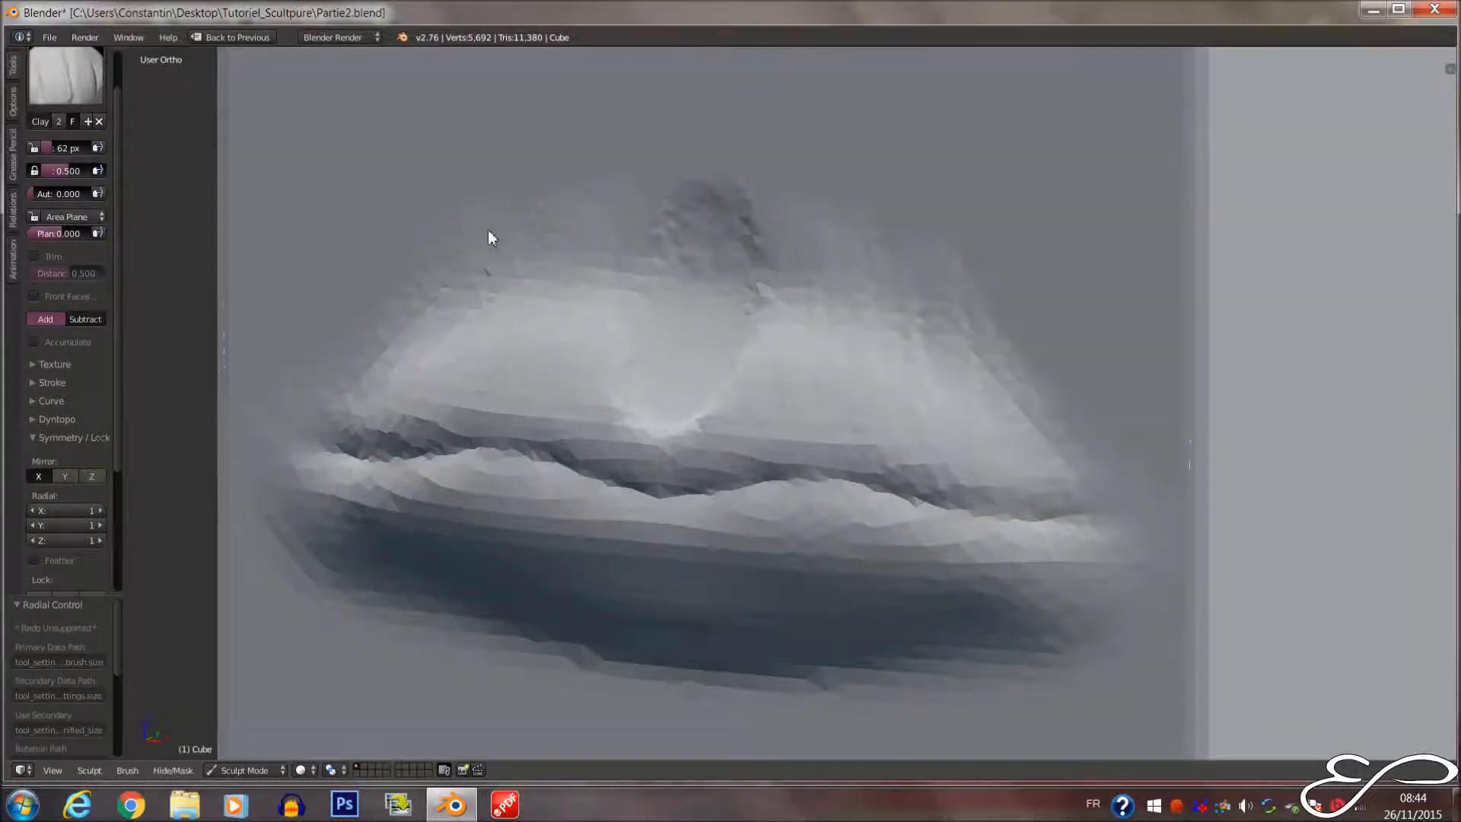
pyautogui.moveTo(487, 230); pyautogui.dragTo(452, 285, button='middle')
pyautogui.moveTo(400, 307); pyautogui.dragTo(449, 263)
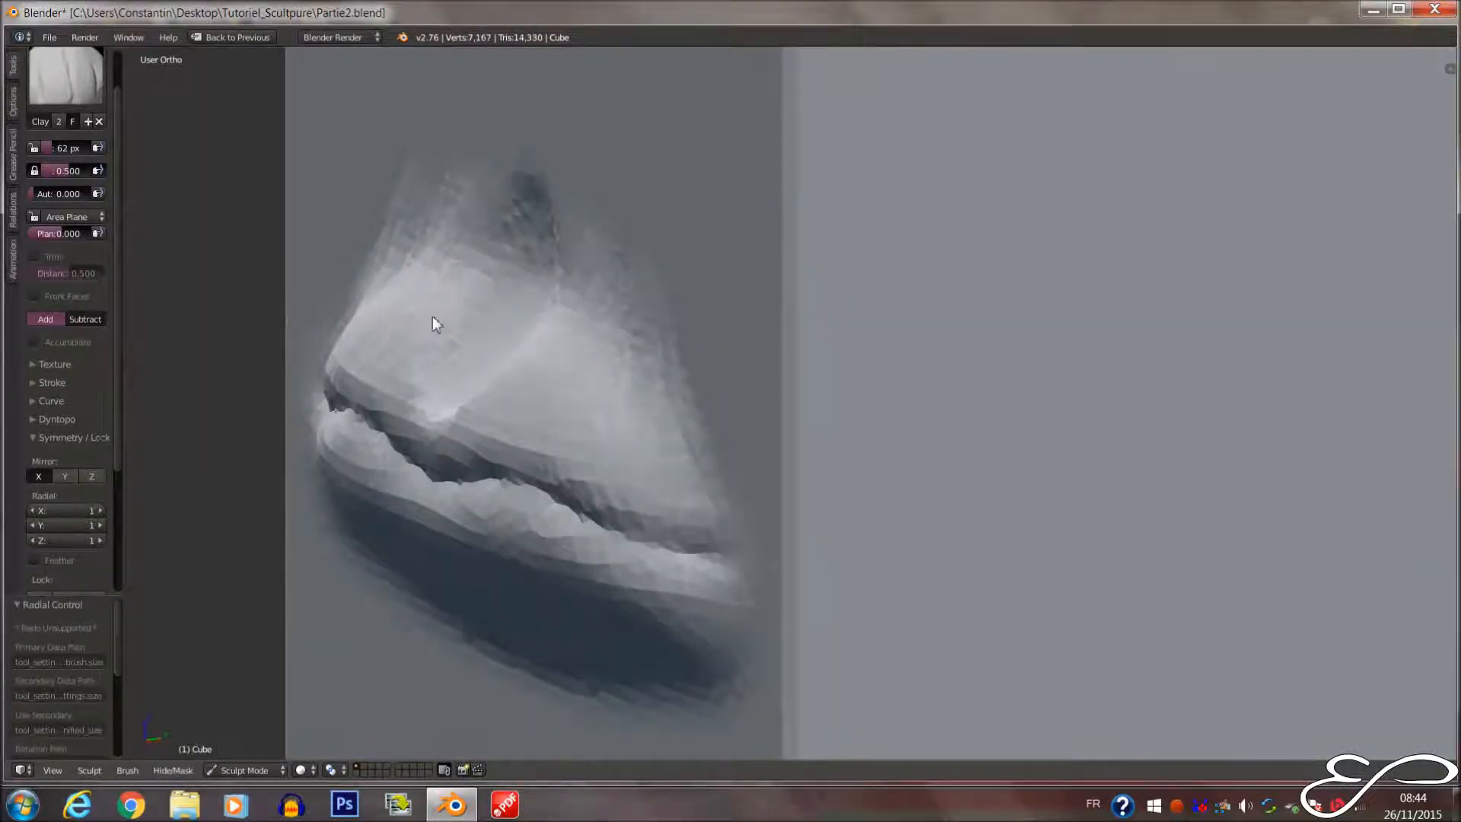
pyautogui.moveTo(475, 268); pyautogui.dragTo(637, 264, button='middle')
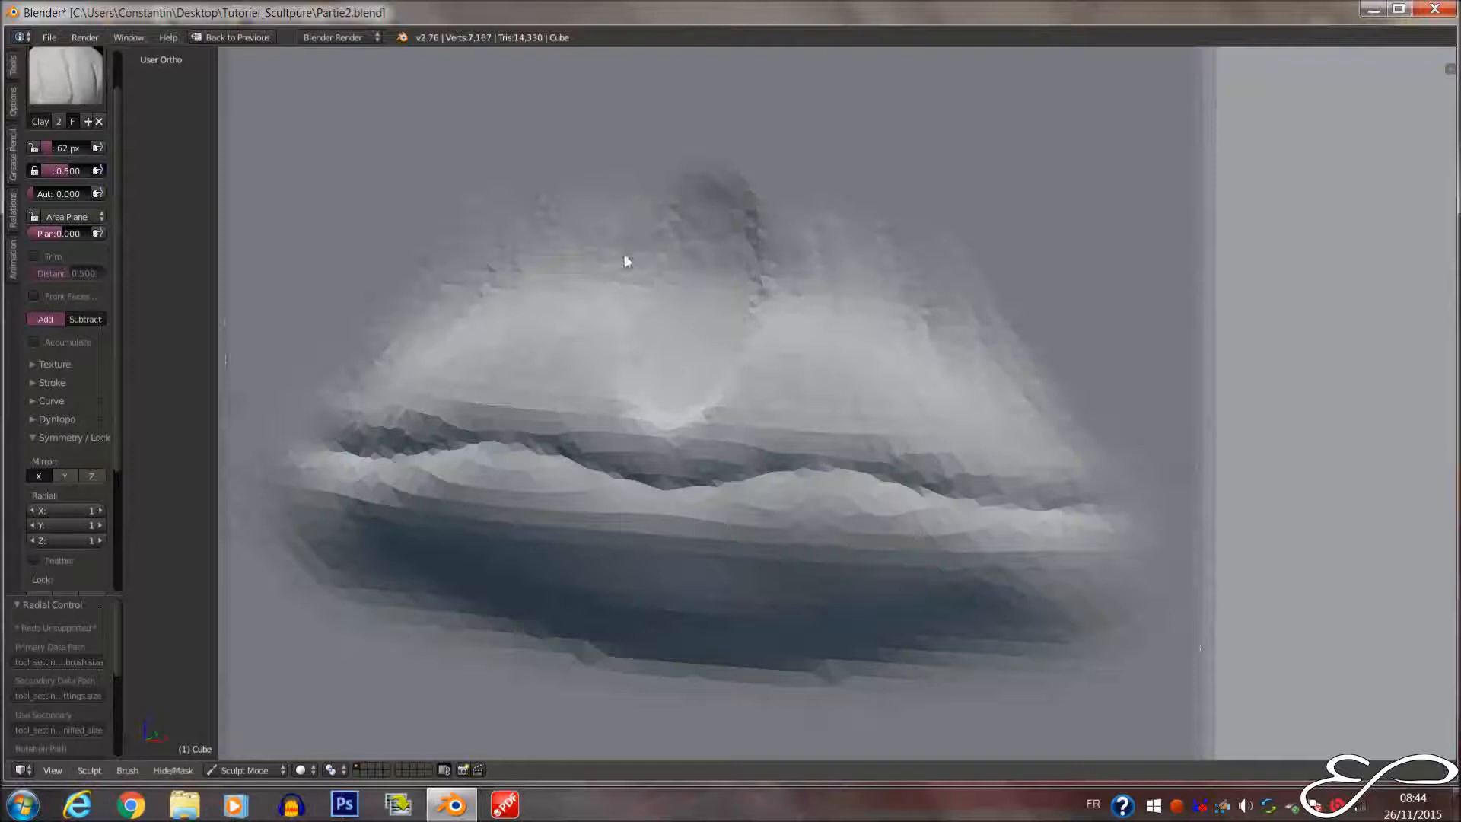
# Resize the Clay Strips brush and shape the underside of the lower lip from corner to corner
pyautogui.moveTo(523, 376); pyautogui.dragTo(581, 359, button='middle')
pyautogui.moveTo(577, 373)
pyautogui.mouseDown()
pyautogui.moveTo(611, 409)
pyautogui.moveTo(764, 445)
pyautogui.mouseUp()
pyautogui.moveTo(859, 516); pyautogui.dragTo(916, 525)
pyautogui.moveTo(916, 525); pyautogui.dragTo(594, 343, button='middle')
pyautogui.press('f')
pyautogui.click(514, 350)
pyautogui.moveTo(517, 352)
pyautogui.mouseDown()
pyautogui.moveTo(687, 381)
pyautogui.moveTo(929, 356)
pyautogui.mouseUp()
# Enlarge the Clay Strips brush and rework the lower lip from its lower edge toward its middle
pyautogui.press('f')
pyautogui.click(910, 393)
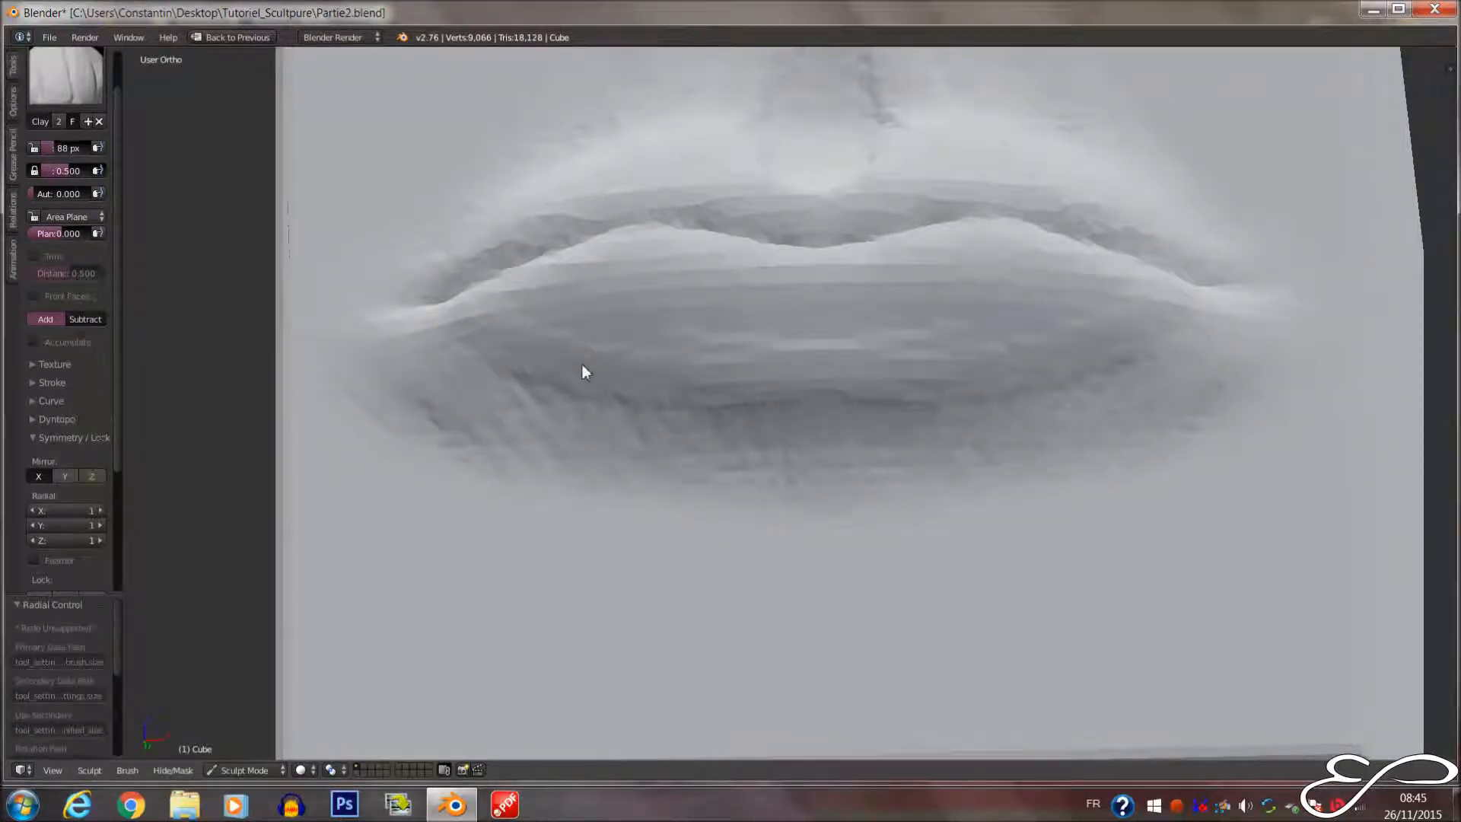
pyautogui.moveTo(574, 381)
pyautogui.mouseDown()
pyautogui.moveTo(923, 395)
pyautogui.moveTo(559, 357)
pyautogui.moveTo(952, 381)
pyautogui.moveTo(581, 362)
pyautogui.moveTo(994, 349)
pyautogui.moveTo(641, 383)
pyautogui.moveTo(977, 351)
pyautogui.moveTo(601, 369)
pyautogui.moveTo(750, 350)
pyautogui.moveTo(688, 330)
pyautogui.moveTo(832, 325)
pyautogui.mouseUp()
pyautogui.moveTo(831, 326)
pyautogui.mouseDown(button='middle')
pyautogui.moveTo(832, 368)
pyautogui.moveTo(786, 385)
pyautogui.moveTo(161, 201)
pyautogui.mouseUp(button='middle')
# Carve a mirrored crease along the lower edge of the lower lip with the Crease brush at 61 px
pyautogui.click(65, 76)
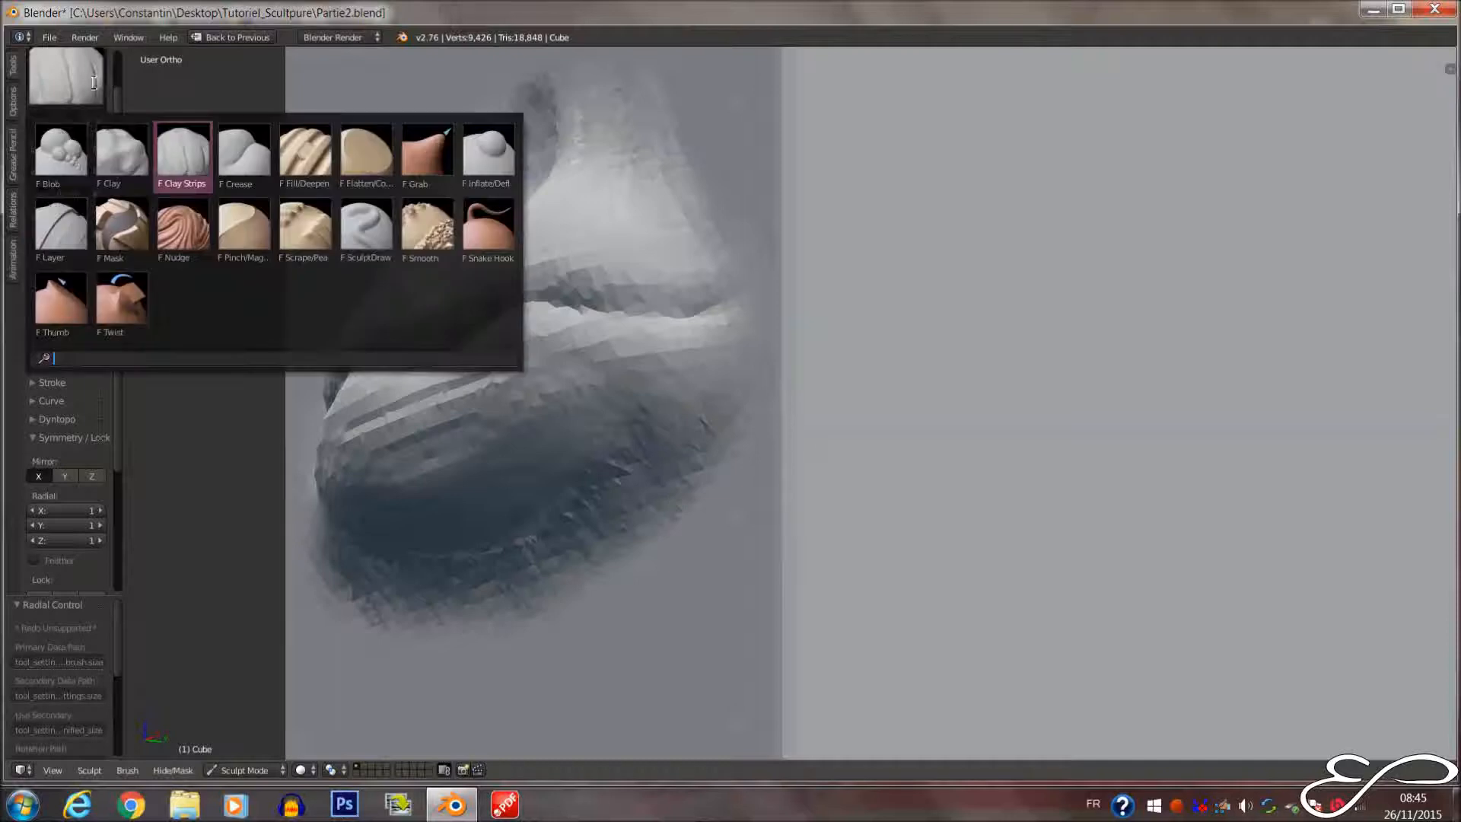
pyautogui.click(218, 147)
pyautogui.scroll(3, 577, 435)
pyautogui.moveTo(376, 377); pyautogui.dragTo(582, 440, button='middle')
pyautogui.press('f')
pyautogui.click(556, 439)
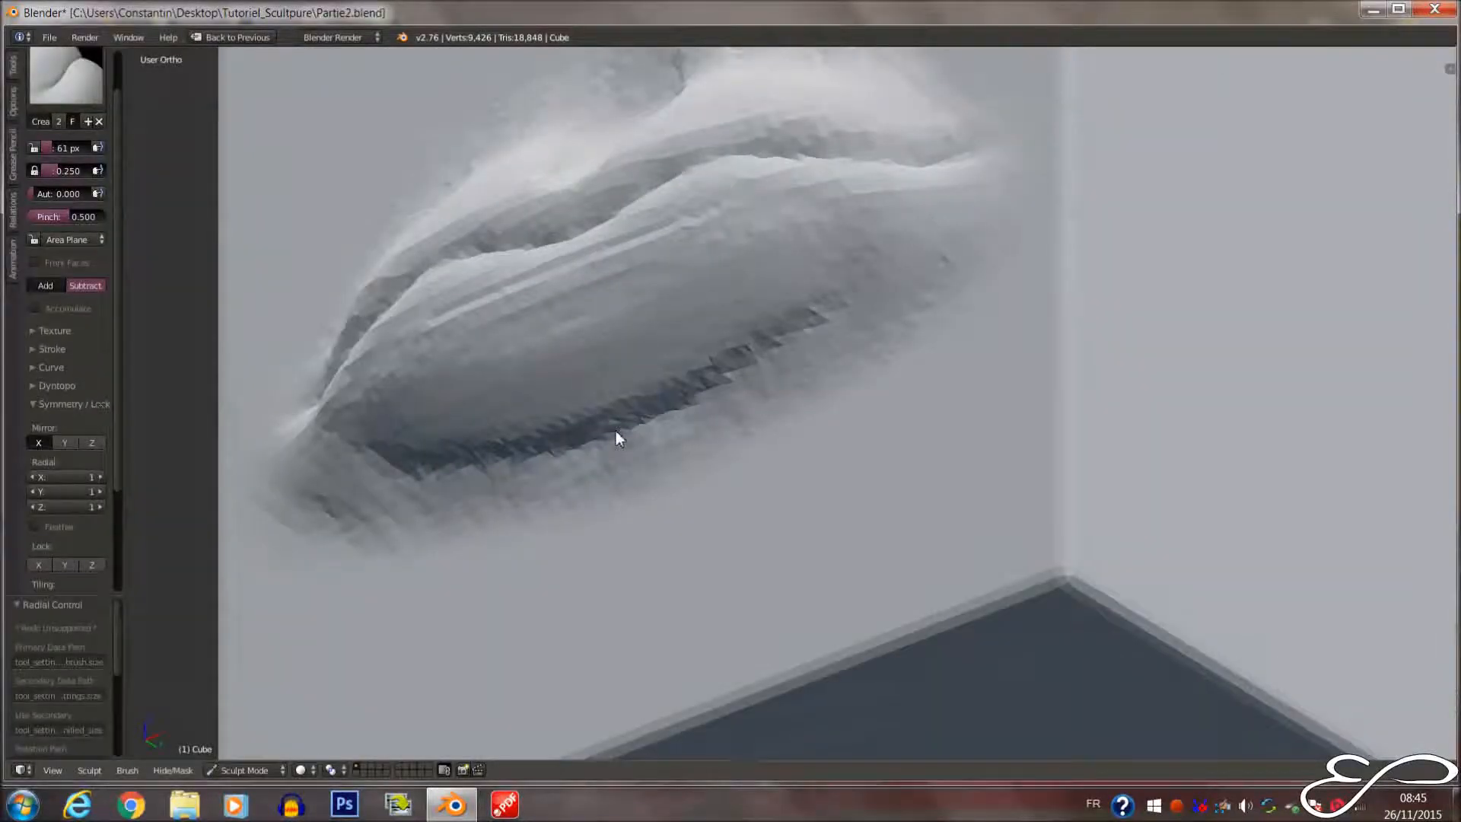
pyautogui.moveTo(652, 417)
pyautogui.mouseDown()
pyautogui.moveTo(756, 367)
pyautogui.moveTo(826, 281)
pyautogui.moveTo(872, 264)
pyautogui.moveTo(876, 277)
pyautogui.mouseUp()
pyautogui.moveTo(895, 265); pyautogui.dragTo(939, 257)
pyautogui.moveTo(645, 411); pyautogui.dragTo(846, 284)
pyautogui.moveTo(796, 316); pyautogui.dragTo(738, 411, button='middle')
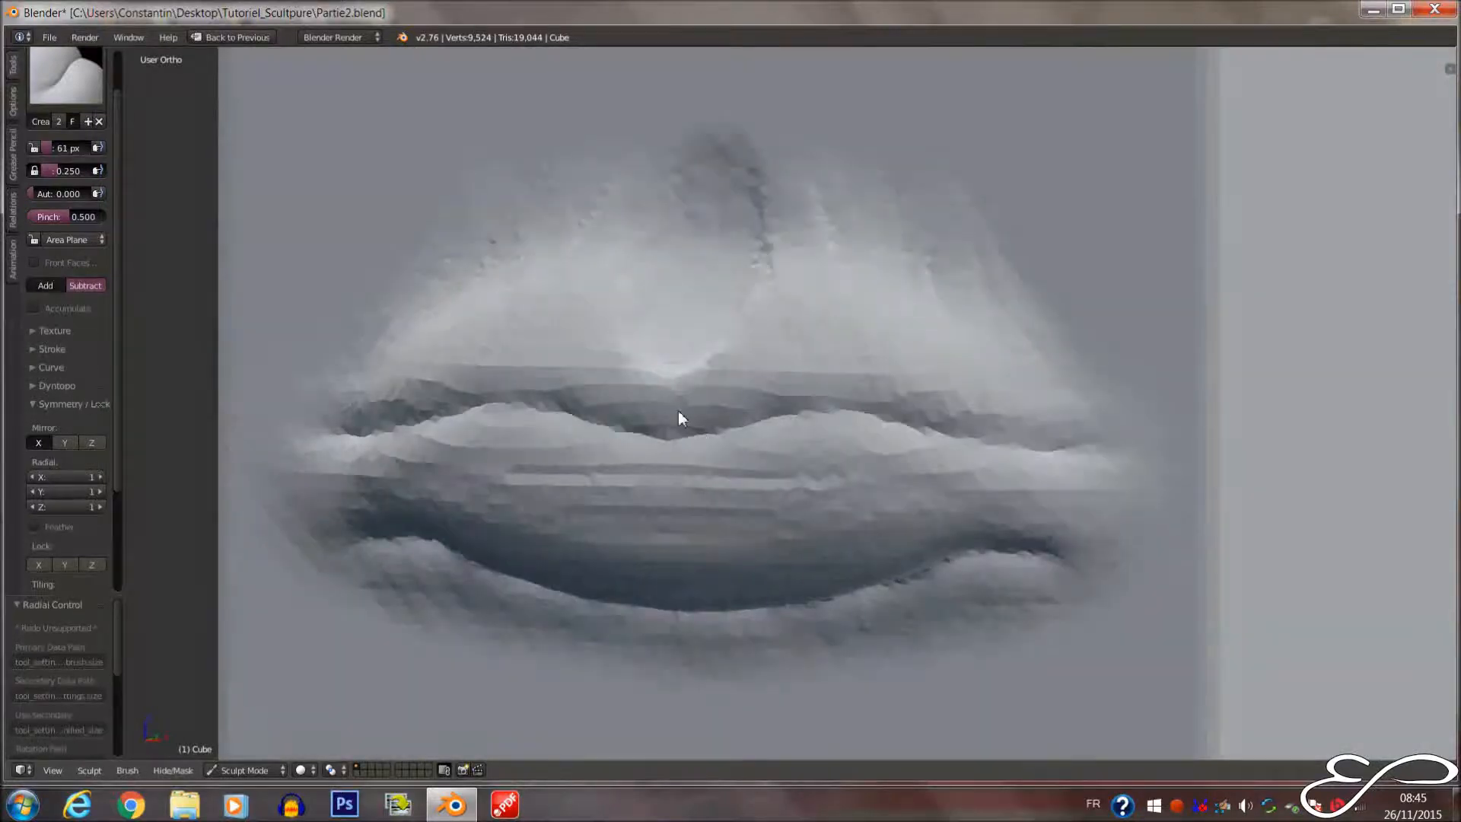
# Enlarge the Crease brush to 79 px and redefine the mouth line from the centre to the corner in front view
pyautogui.press('KP_1')
pyautogui.scroll(-5, 709, 382)
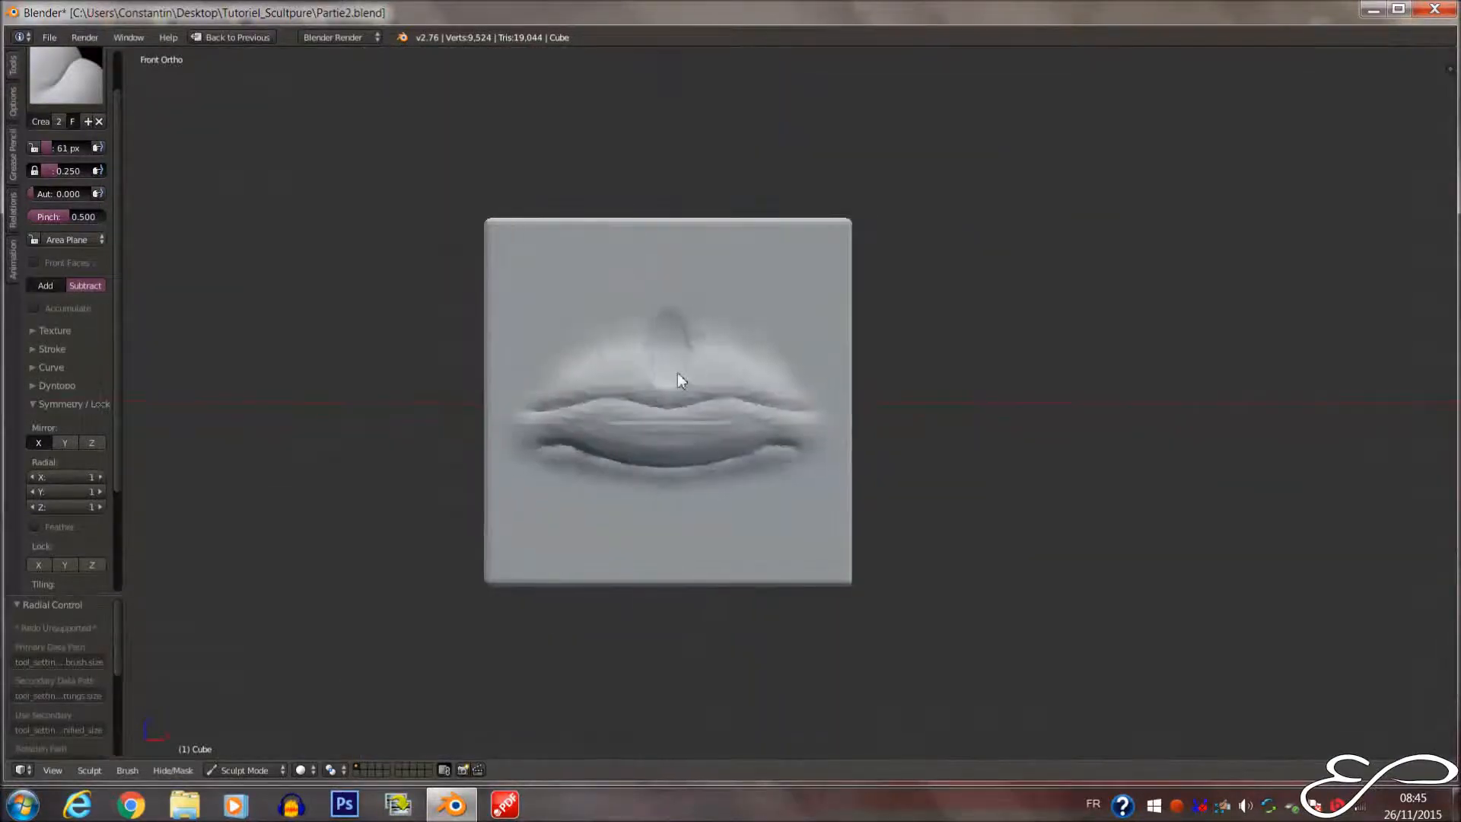
pyautogui.scroll(6, 678, 374)
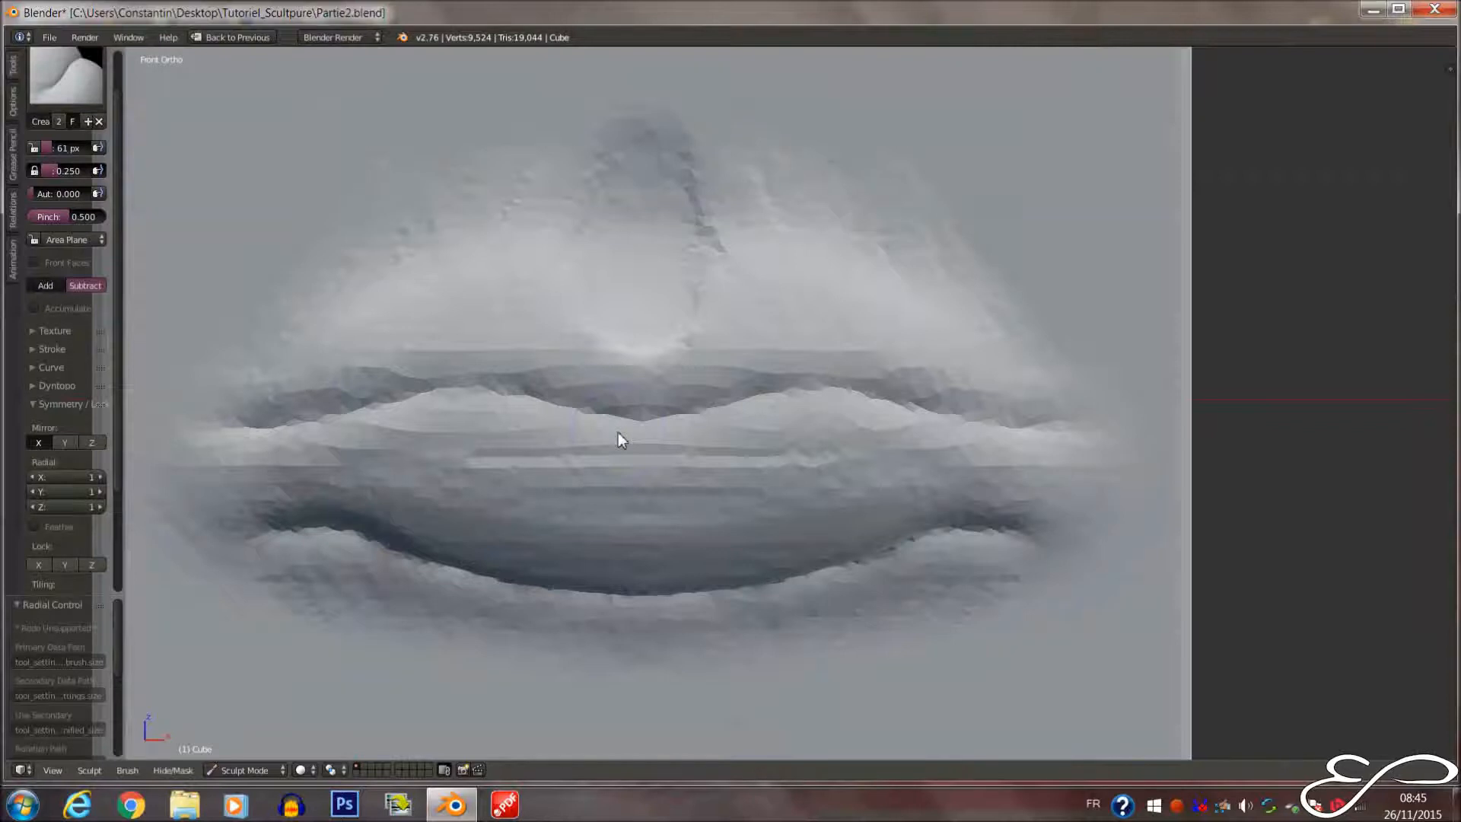
pyautogui.scroll(2, 617, 433)
pyautogui.press('f')
pyautogui.click(615, 442)
pyautogui.moveTo(616, 444)
pyautogui.mouseDown()
pyautogui.moveTo(818, 403)
pyautogui.moveTo(778, 413)
pyautogui.mouseUp()
pyautogui.moveTo(654, 471)
pyautogui.mouseDown()
pyautogui.moveTo(660, 455)
pyautogui.moveTo(748, 416)
pyautogui.moveTo(812, 404)
pyautogui.moveTo(710, 443)
pyautogui.moveTo(911, 401)
pyautogui.moveTo(1112, 433)
pyautogui.moveTo(1245, 431)
pyautogui.moveTo(1167, 447)
pyautogui.mouseUp()
# Sharpen the outer contour of the lips near the corners and the edges of the philtrum groove with the Crease brush
pyautogui.moveTo(1207, 574)
pyautogui.mouseDown()
pyautogui.moveTo(1166, 564)
pyautogui.moveTo(1110, 578)
pyautogui.moveTo(1197, 512)
pyautogui.mouseUp()
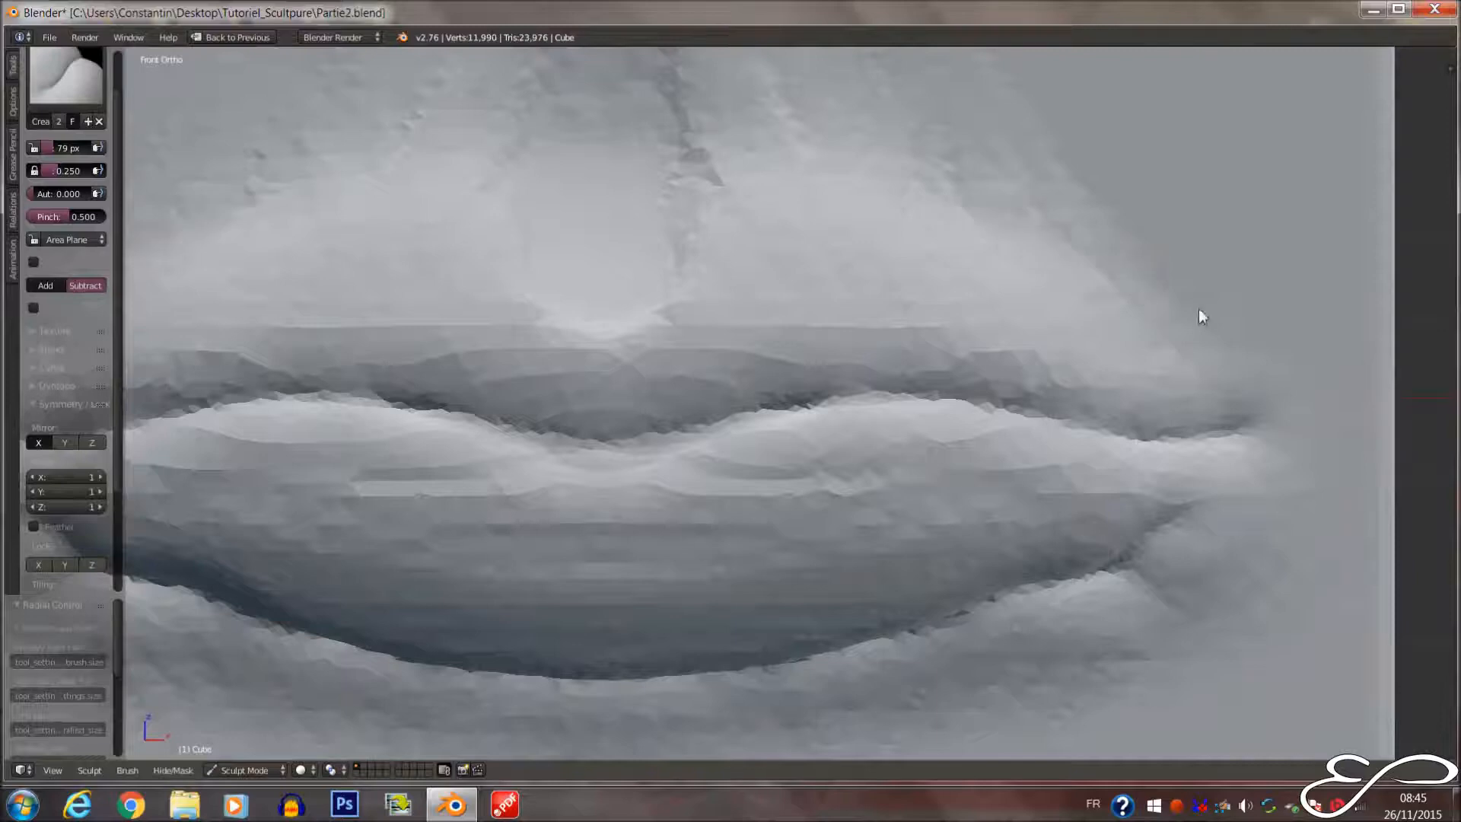
pyautogui.moveTo(1240, 414); pyautogui.dragTo(1154, 346)
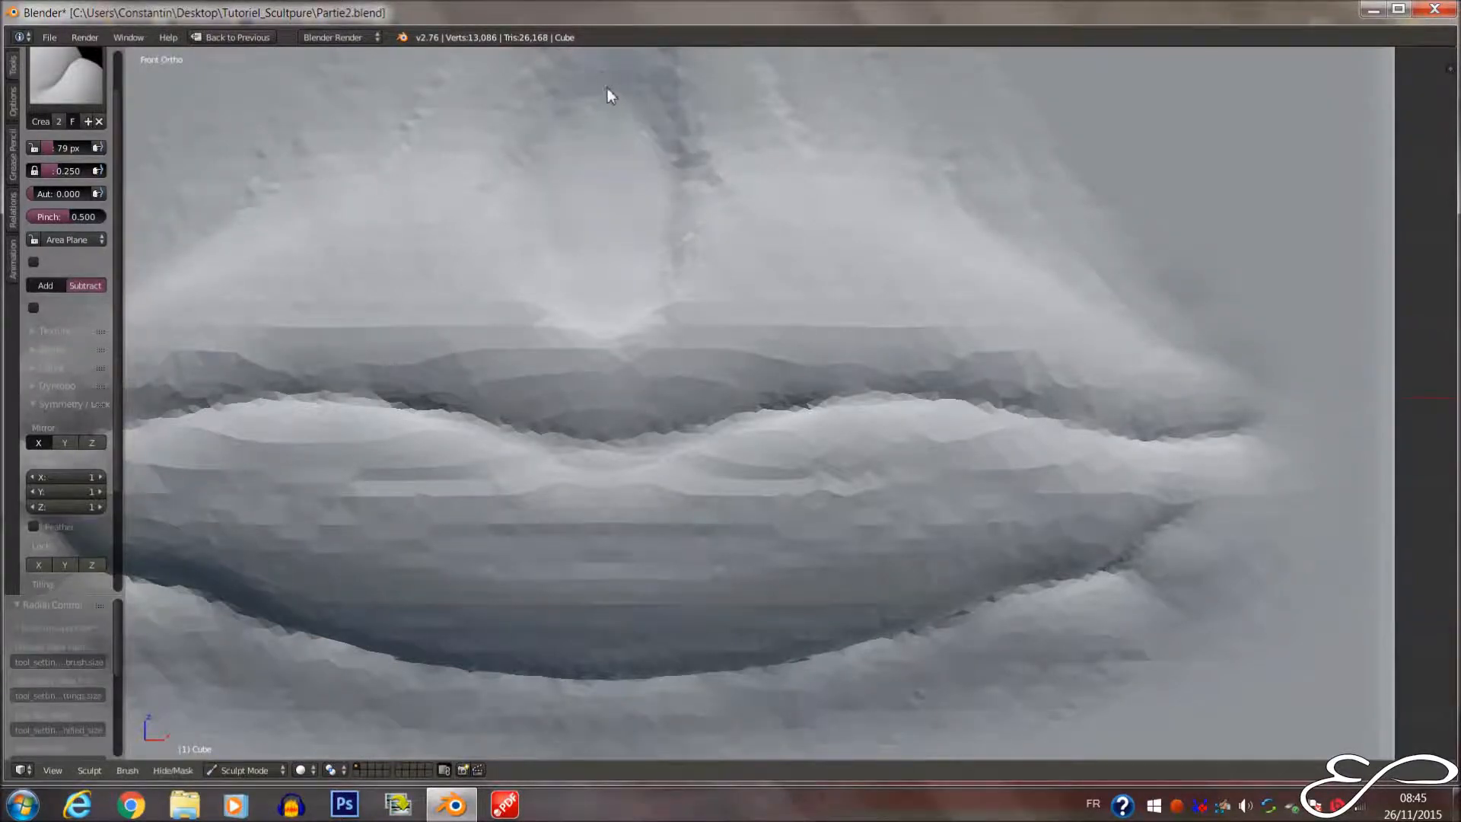
pyautogui.moveTo(656, 153); pyautogui.dragTo(642, 280)
pyautogui.scroll(-3, 660, 260)
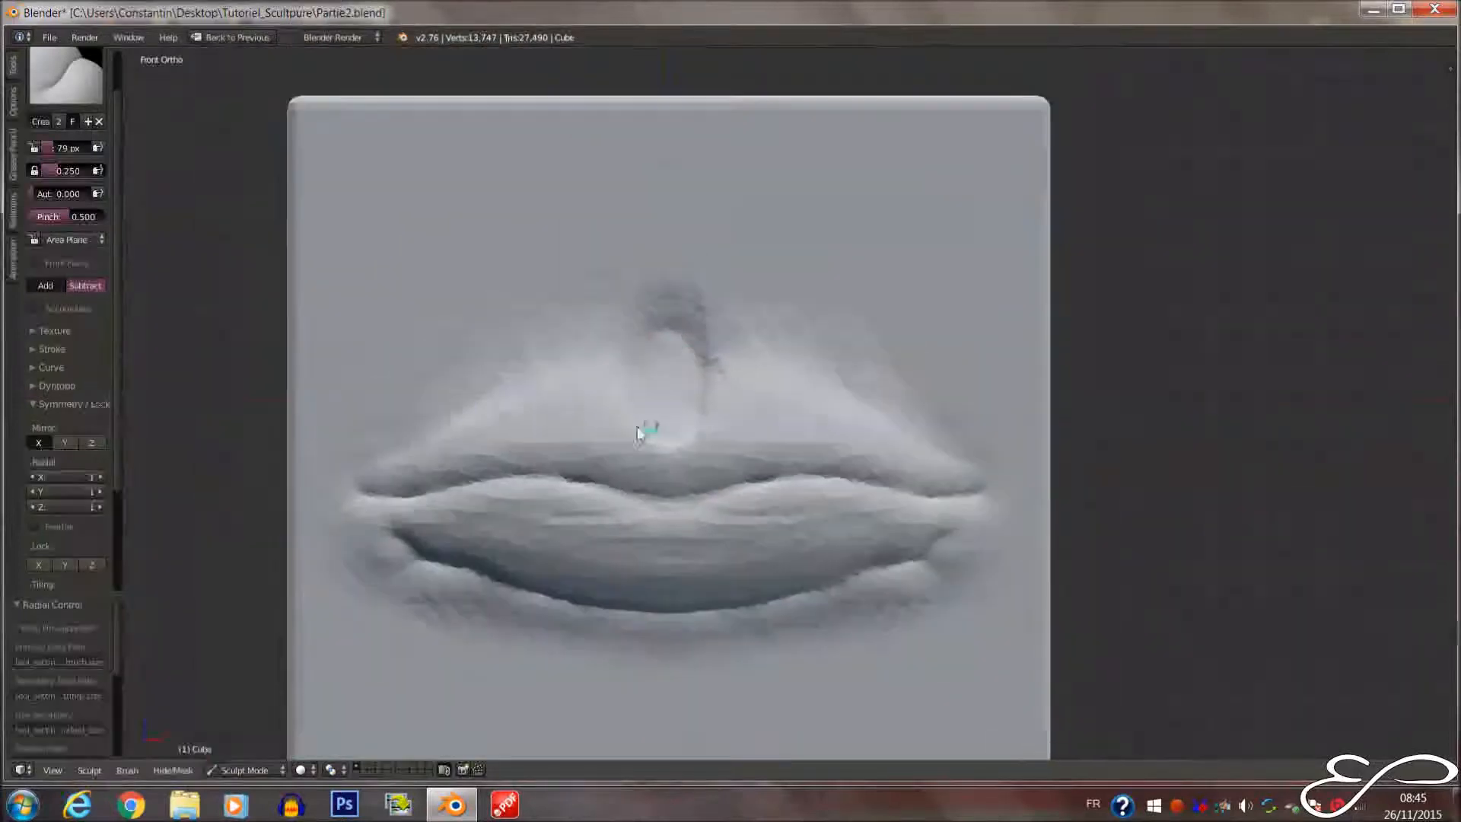
# Switch back to the Clay Strips brush and save the file over Partie2.blend
pyautogui.click(86, 100)
pyautogui.click(181, 154)
pyautogui.scroll(2, 604, 450)
pyautogui.keyDown('shift'); pyautogui.moveTo(602, 450); pyautogui.dragTo(604, 340, button='middle'); pyautogui.keyUp('shift')
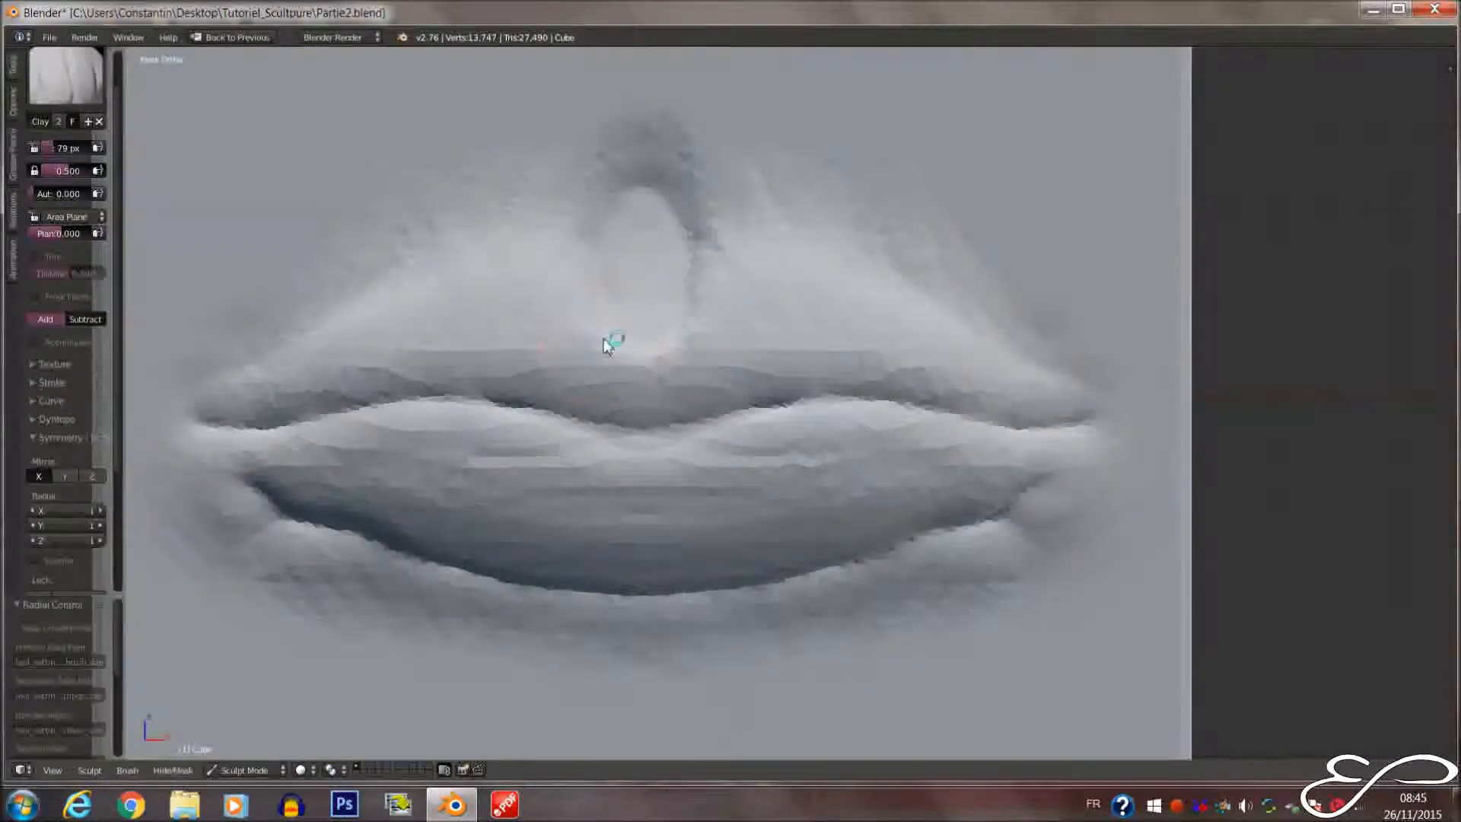
pyautogui.hotkey('ctrl', 's')
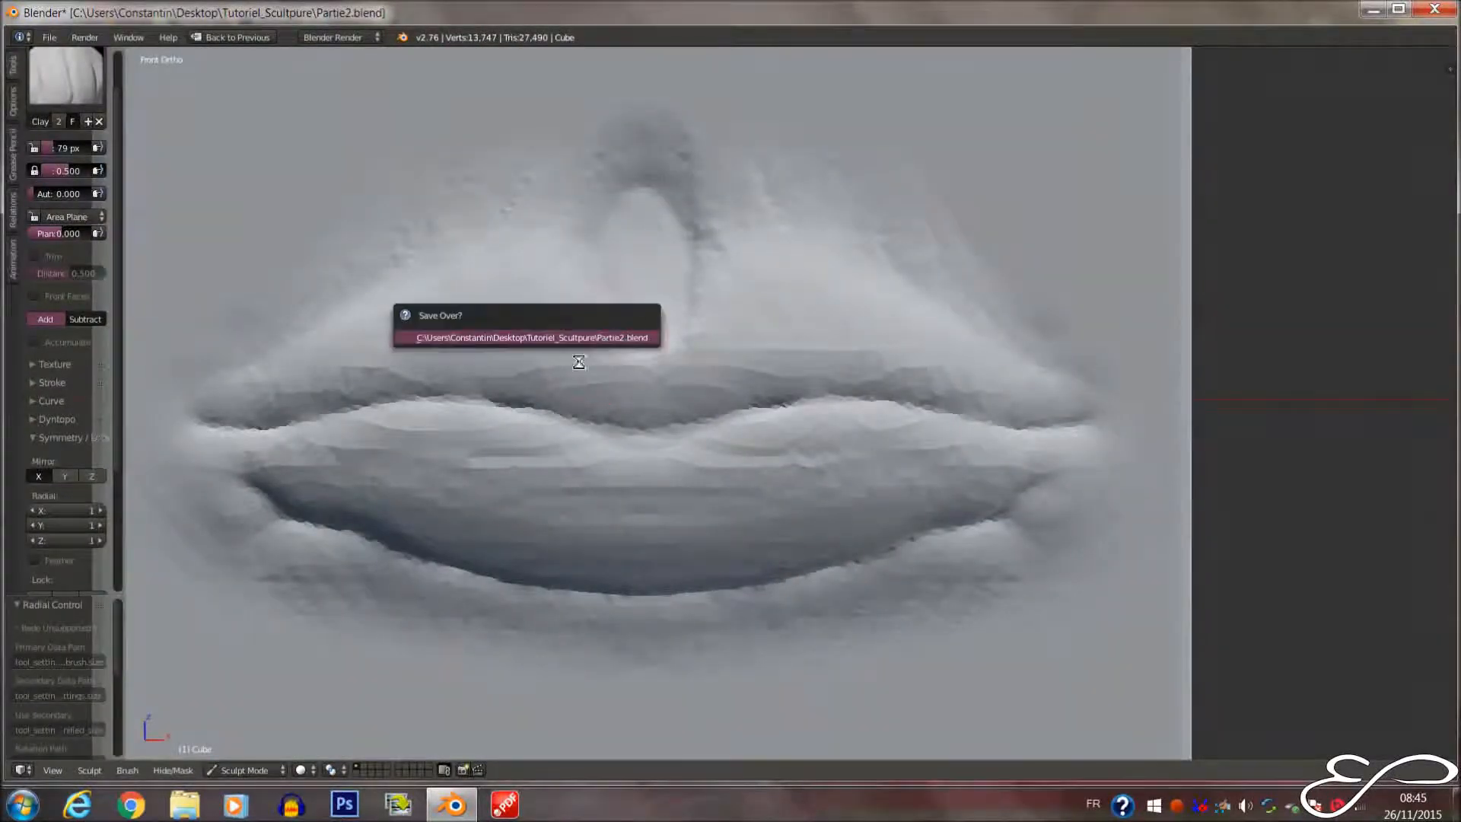
pyautogui.press('Return')
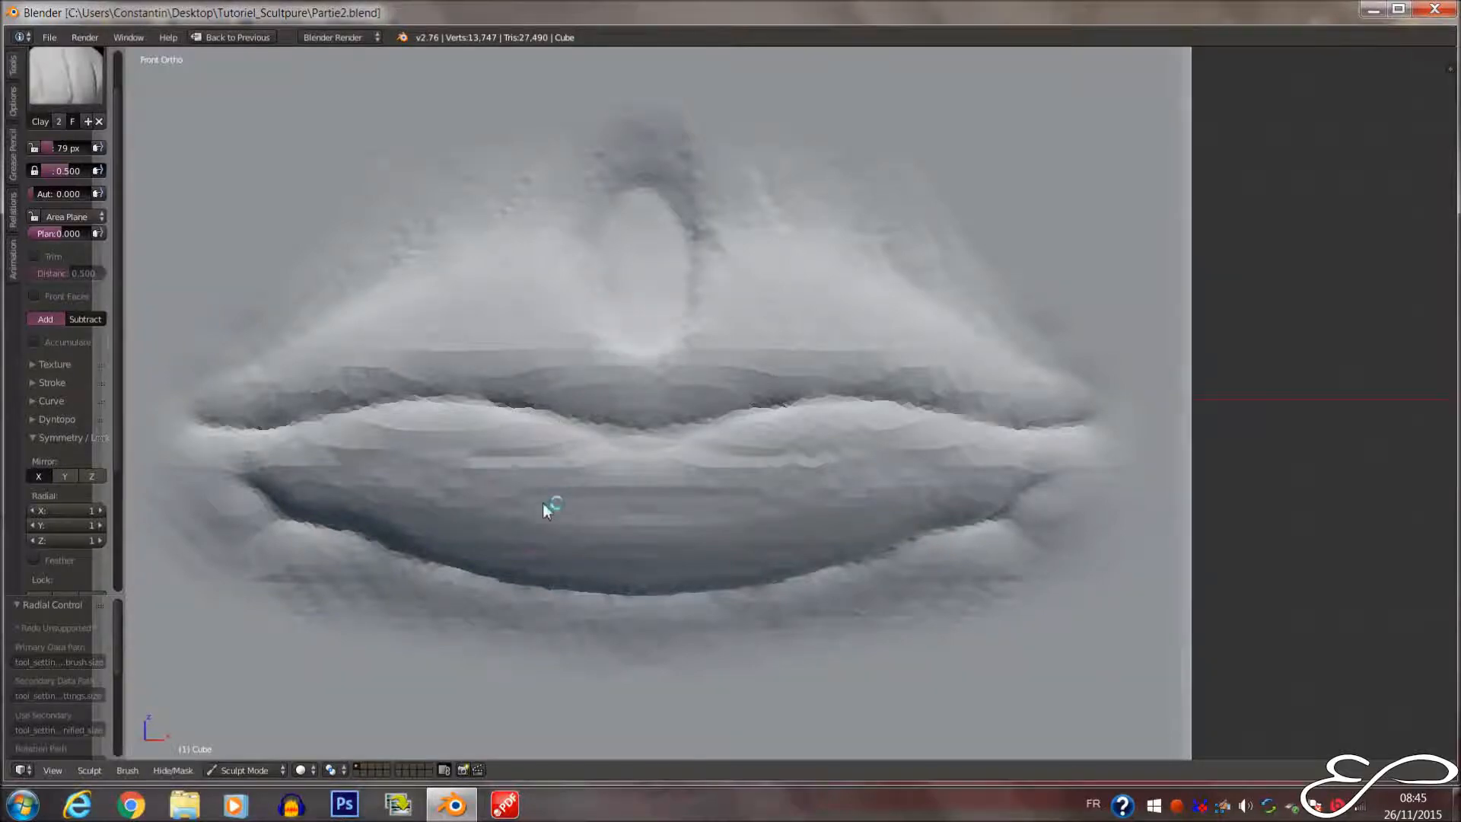
# Sculpt the cupid's bow around the base of the philtrum with the Clay Strips brush at 52 px
pyautogui.moveTo(589, 366)
pyautogui.mouseDown(button='middle')
pyautogui.moveTo(492, 406)
pyautogui.moveTo(562, 392)
pyautogui.mouseUp(button='middle')
pyautogui.scroll(2, 563, 393)
pyautogui.press('f')
pyautogui.click(589, 414)
pyautogui.moveTo(596, 505); pyautogui.dragTo(594, 477, button='middle')
pyautogui.moveTo(428, 461); pyautogui.dragTo(522, 442, button='middle')
pyautogui.press('f')
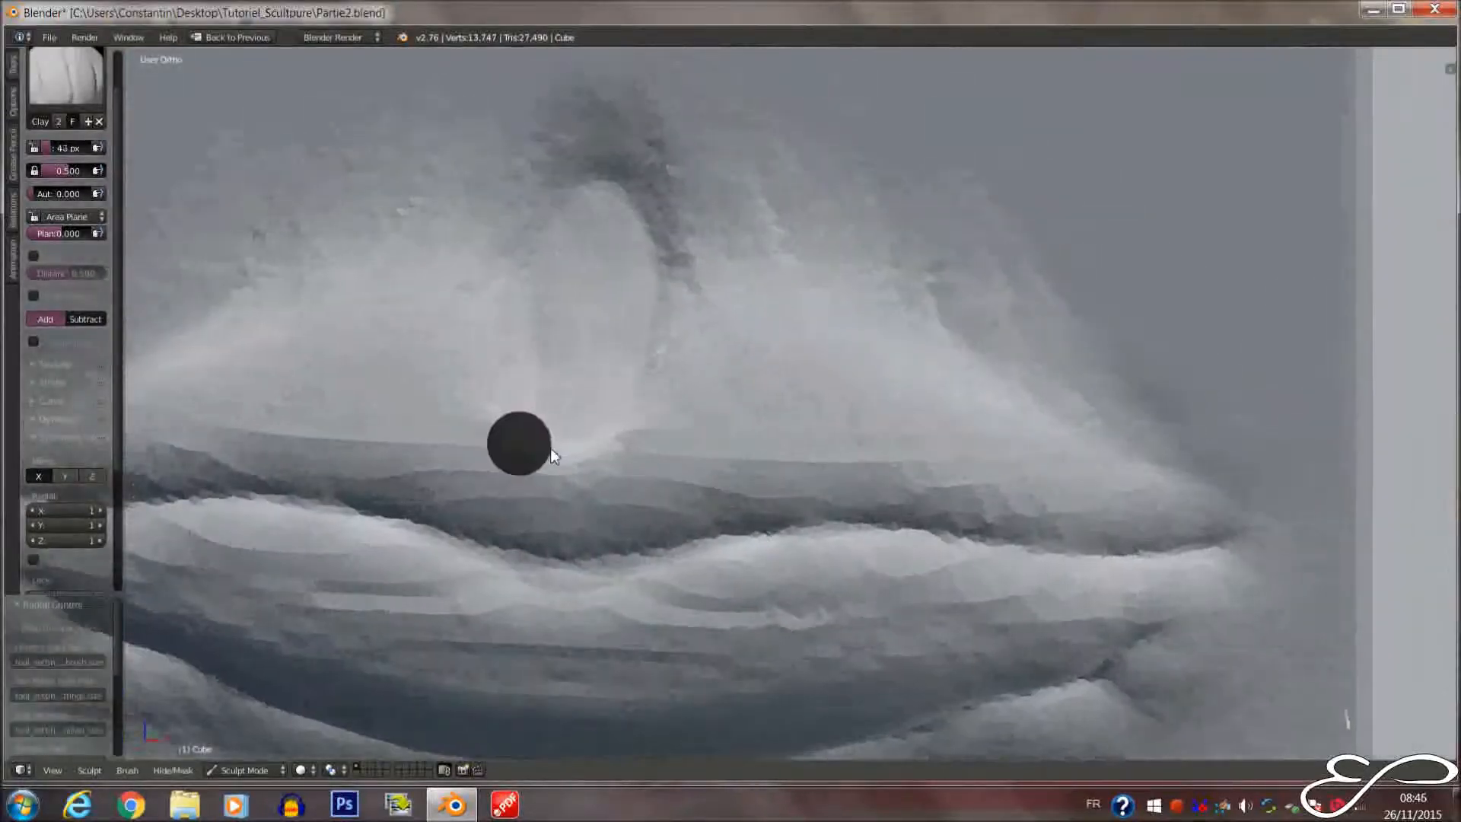
pyautogui.click(557, 461)
pyautogui.moveTo(562, 477)
pyautogui.mouseDown()
pyautogui.moveTo(652, 455)
pyautogui.moveTo(691, 426)
pyautogui.moveTo(697, 372)
pyautogui.mouseUp()
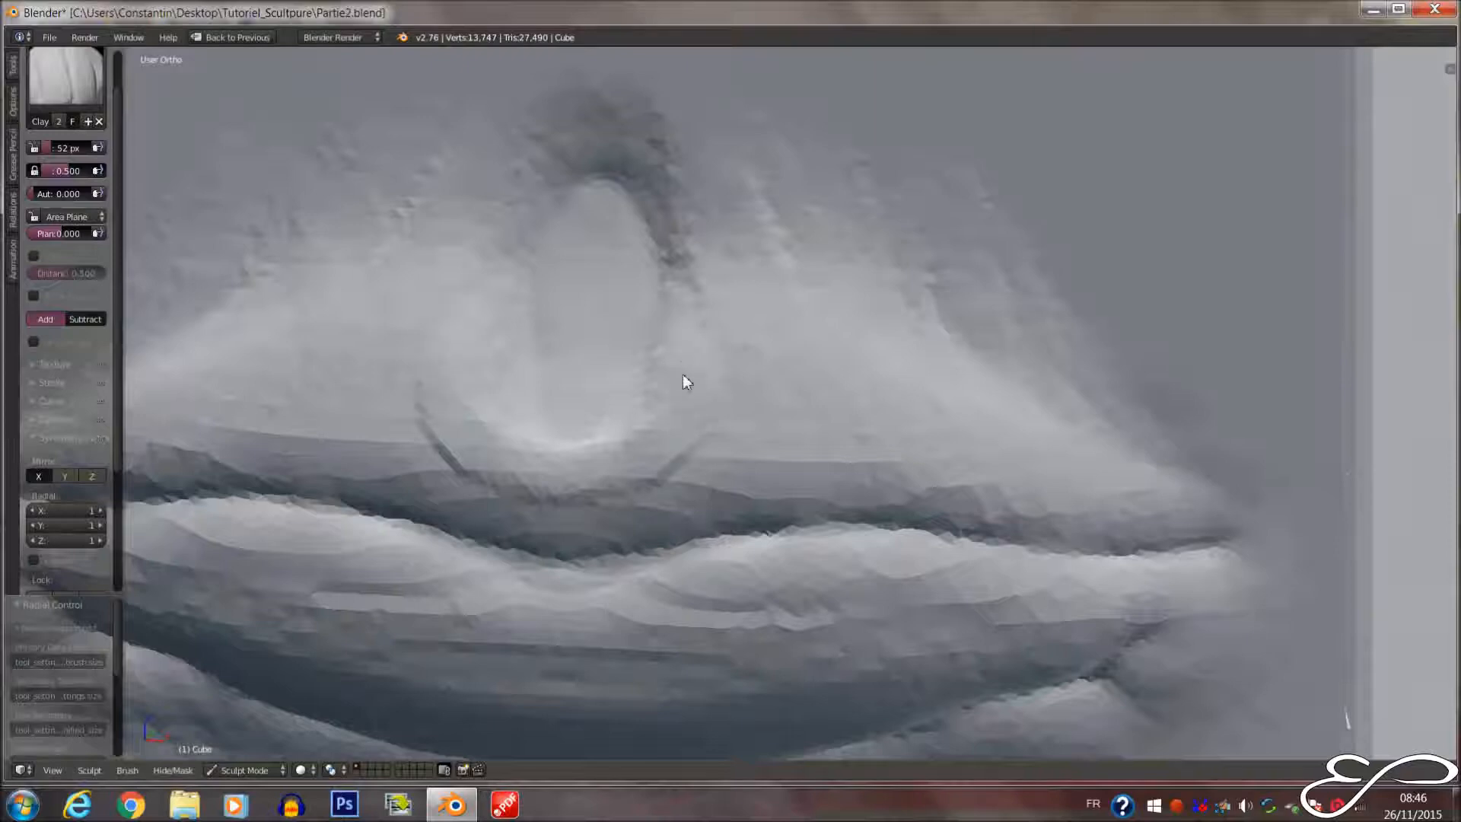
pyautogui.moveTo(700, 348)
pyautogui.mouseDown()
pyautogui.moveTo(601, 456)
pyautogui.moveTo(685, 362)
pyautogui.moveTo(812, 351)
pyautogui.mouseUp()
# Enlarge the brush to 73 px and smooth the hard ridge beside the cupid's bow on the upper lip
pyautogui.scroll(-2, 812, 385)
pyautogui.moveTo(812, 385)
pyautogui.mouseDown(button='middle')
pyautogui.moveTo(587, 426)
pyautogui.moveTo(684, 385)
pyautogui.moveTo(541, 434)
pyautogui.mouseUp(button='middle')
pyautogui.press('f')
pyautogui.click(487, 378)
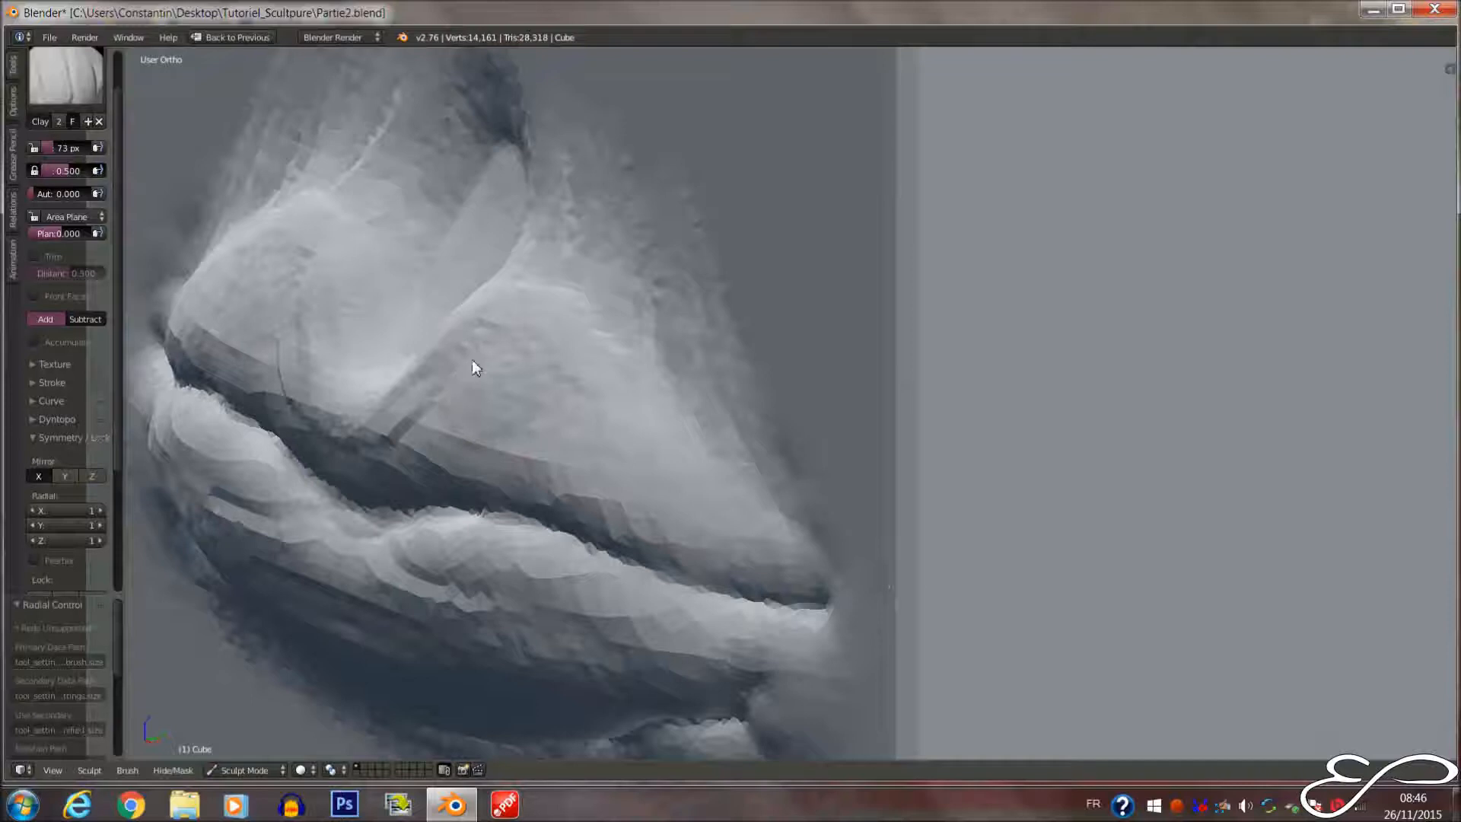
pyautogui.keyDown('shift'); pyautogui.moveTo(427, 409); pyautogui.dragTo(398, 432); pyautogui.keyUp('shift')
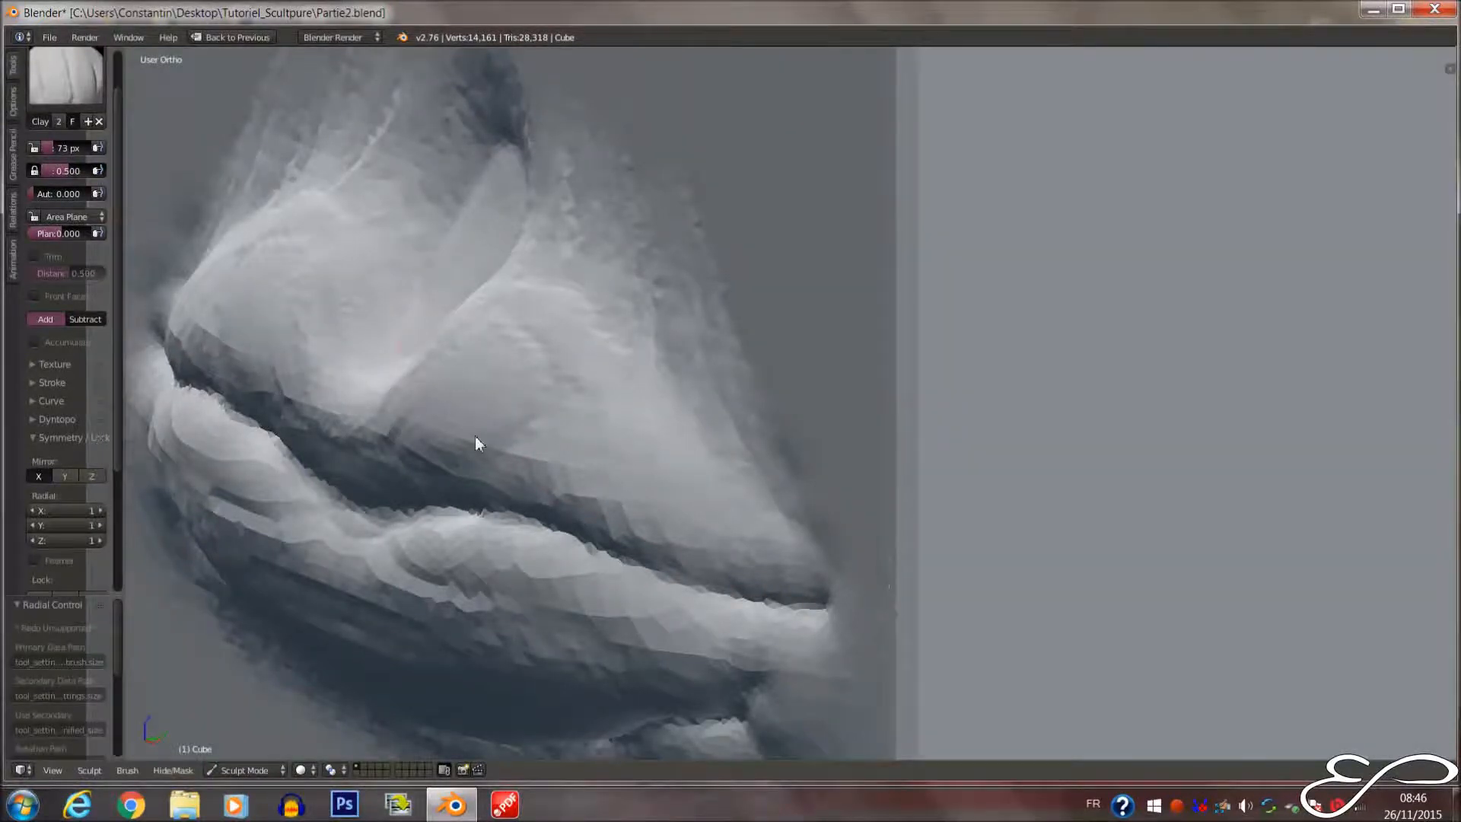
# Refine the surface of the upper lip from side angles with the Clay Strips brush at 73 px
pyautogui.scroll(3, 454, 361)
pyautogui.moveTo(630, 475)
pyautogui.mouseDown()
pyautogui.moveTo(717, 411)
pyautogui.moveTo(685, 444)
pyautogui.moveTo(756, 499)
pyautogui.moveTo(692, 494)
pyautogui.mouseUp()
pyautogui.moveTo(689, 487)
pyautogui.mouseDown(button='middle')
pyautogui.moveTo(525, 468)
pyautogui.moveTo(494, 404)
pyautogui.mouseUp(button='middle')
pyautogui.moveTo(426, 282)
pyautogui.mouseDown()
pyautogui.moveTo(489, 228)
pyautogui.moveTo(453, 316)
pyautogui.moveTo(386, 283)
pyautogui.moveTo(441, 245)
pyautogui.moveTo(476, 435)
pyautogui.moveTo(551, 438)
pyautogui.moveTo(486, 395)
pyautogui.mouseUp()
pyautogui.moveTo(486, 395)
pyautogui.mouseDown(button='middle')
pyautogui.moveTo(610, 281)
pyautogui.moveTo(702, 403)
pyautogui.mouseUp(button='middle')
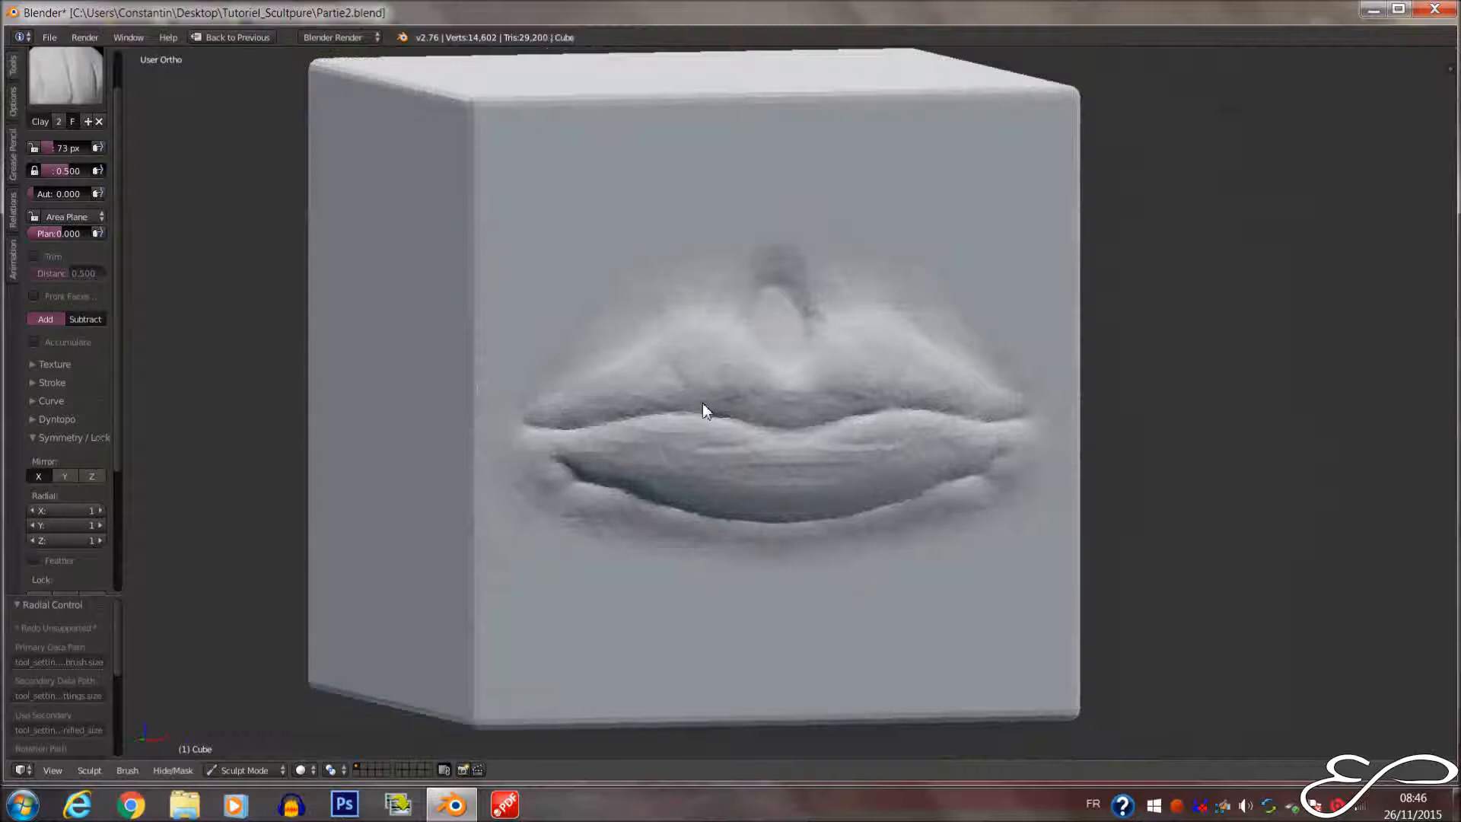
# Smooth the upper lip and the philtrum area in front view with the Smooth brush at 76 px
pyautogui.press('KP_1')
pyautogui.keyDown('shift'); pyautogui.moveTo(587, 427); pyautogui.dragTo(490, 443, button='middle'); pyautogui.keyUp('shift')
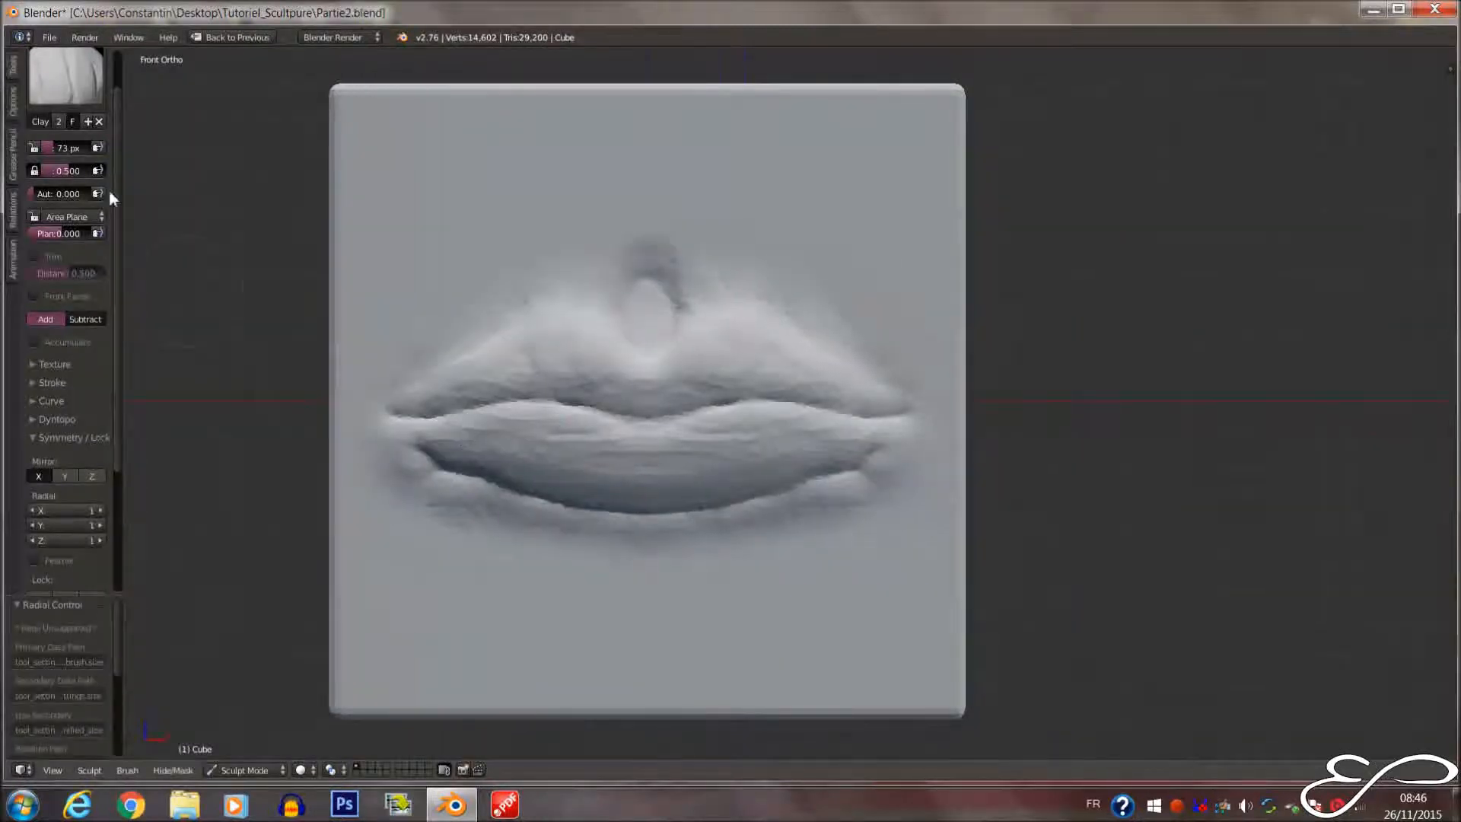
pyautogui.click(65, 76)
pyautogui.click(421, 221)
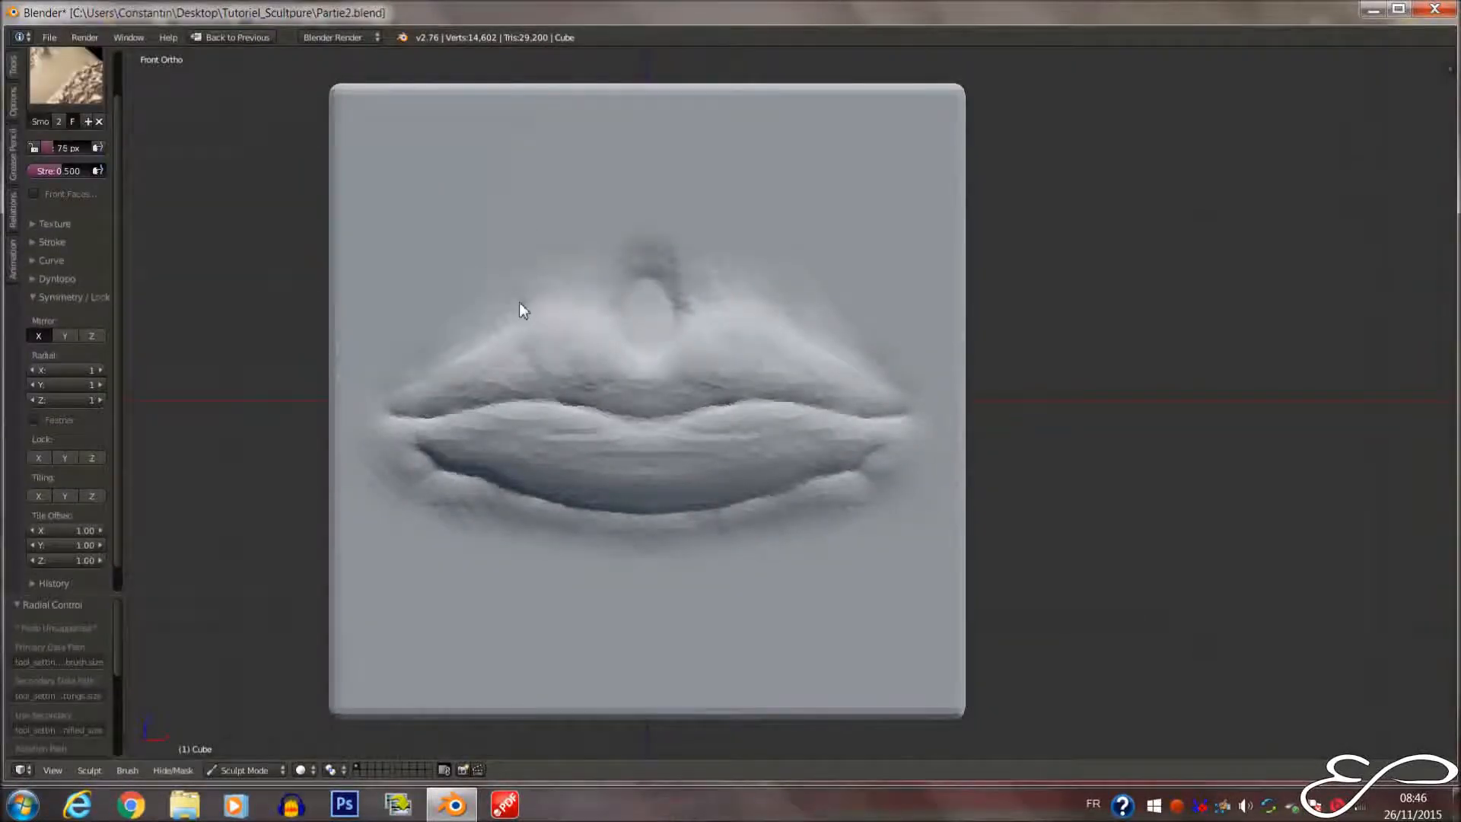
pyautogui.moveTo(468, 383); pyautogui.dragTo(625, 366)
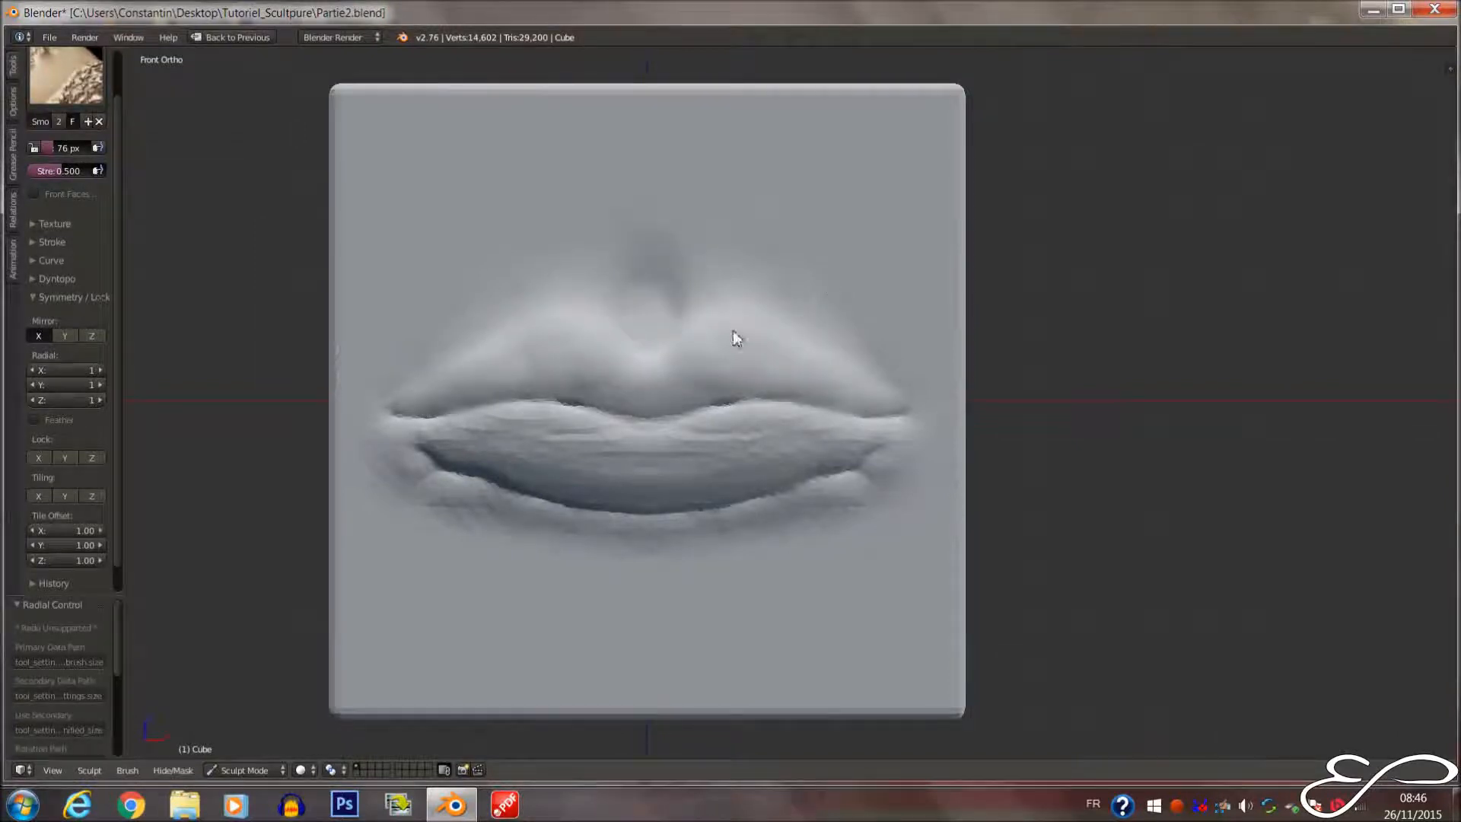
# Smooth the lower lip and the crease beneath it, then check the mouth from the side and front
pyautogui.moveTo(420, 473)
pyautogui.mouseDown()
pyautogui.moveTo(626, 544)
pyautogui.moveTo(505, 476)
pyautogui.moveTo(558, 456)
pyautogui.moveTo(744, 445)
pyautogui.moveTo(531, 433)
pyautogui.moveTo(779, 441)
pyautogui.moveTo(721, 476)
pyautogui.mouseUp()
pyautogui.moveTo(720, 476)
pyautogui.mouseDown(button='middle')
pyautogui.moveTo(580, 484)
pyautogui.moveTo(669, 464)
pyautogui.mouseUp(button='middle')
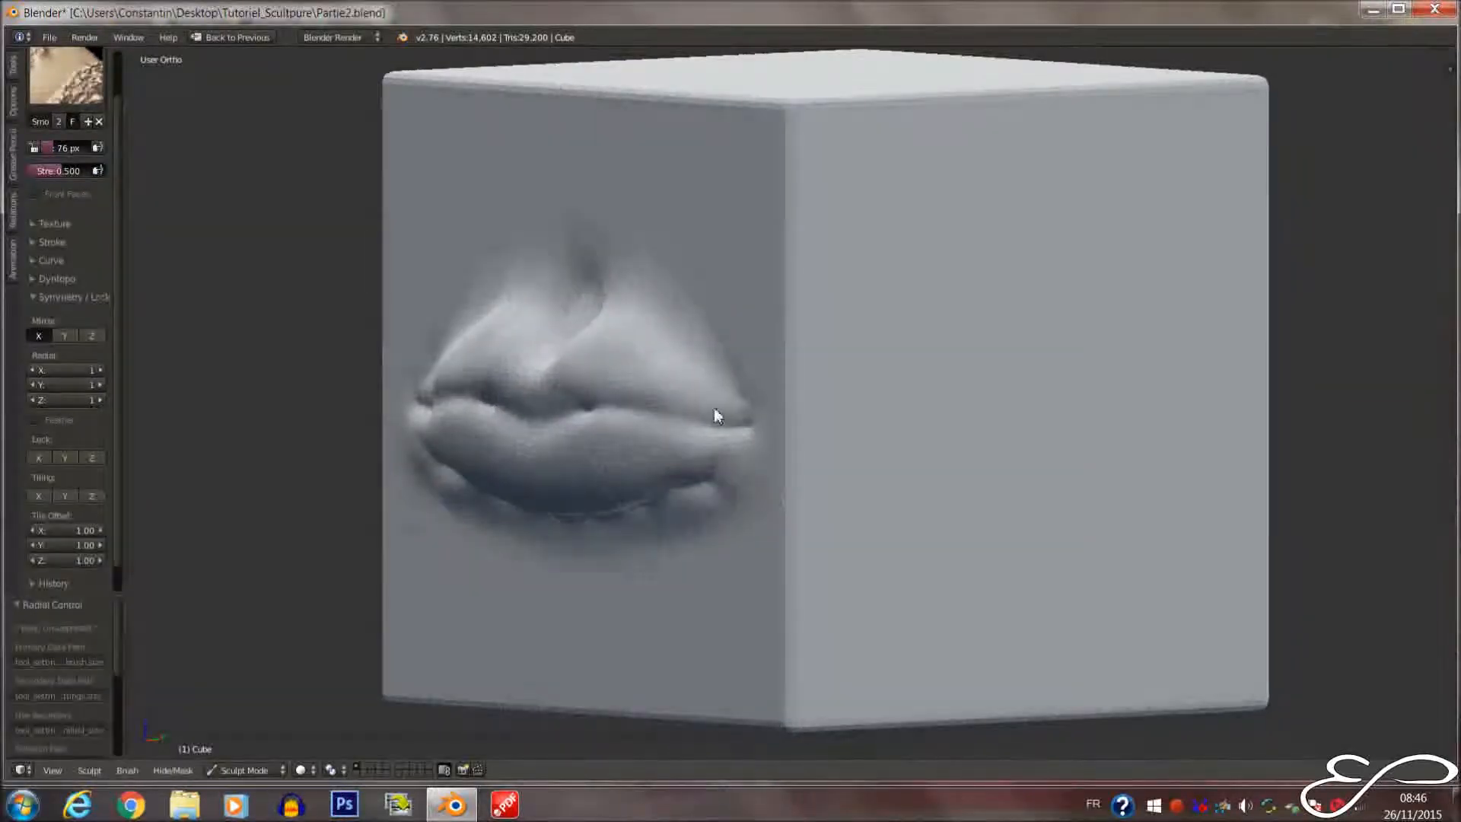
pyautogui.press('KP_1')
pyautogui.scroll(-3, 751, 458)
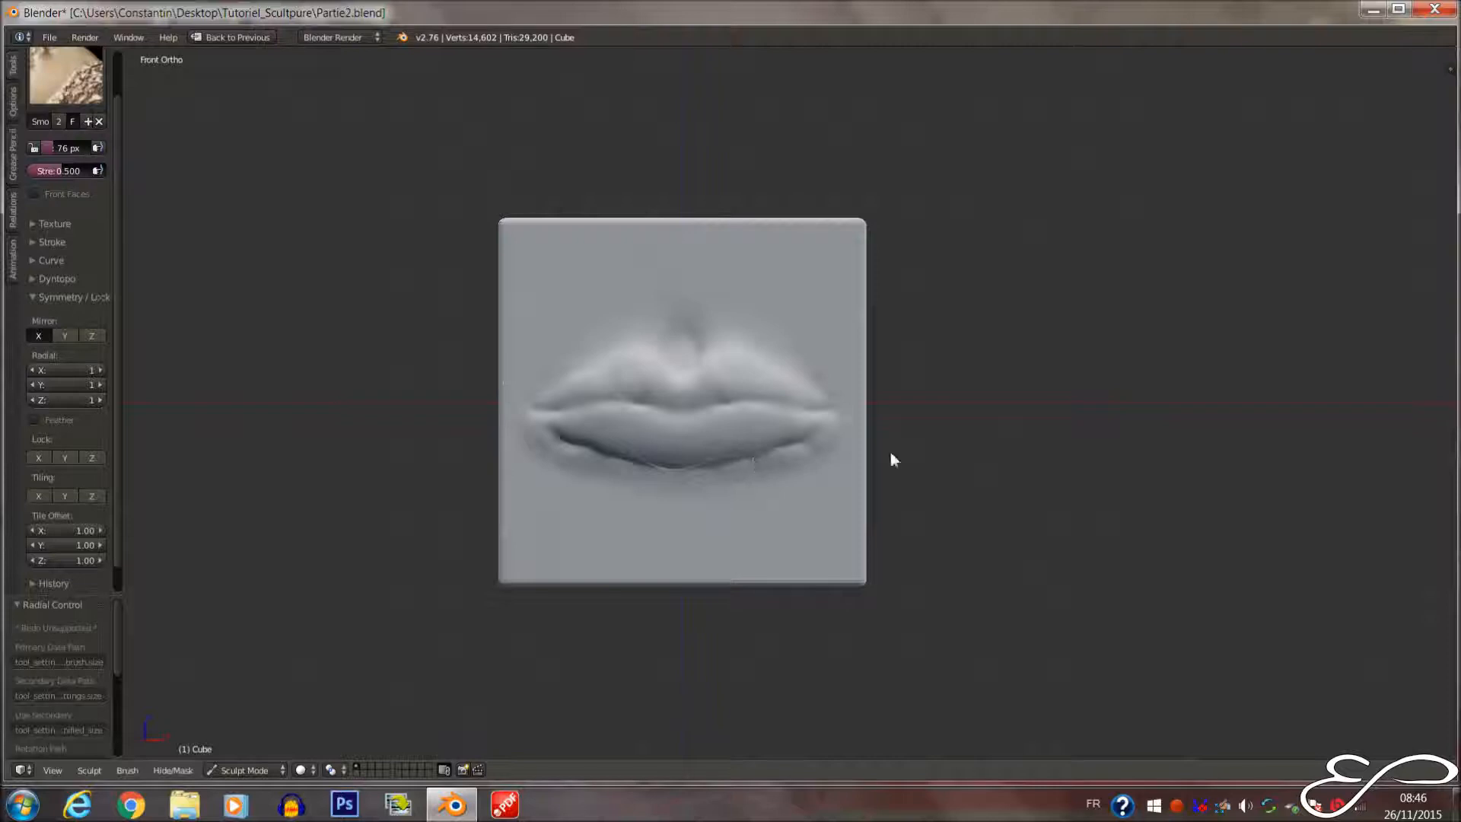
# Switch to the Flatten/Contrast brush at 127 px and flatten the bulge of the upper lip beside the cupid's bow
pyautogui.moveTo(646, 454)
pyautogui.mouseDown(button='middle')
pyautogui.moveTo(809, 457)
pyautogui.moveTo(767, 473)
pyautogui.moveTo(814, 442)
pyautogui.moveTo(785, 470)
pyautogui.mouseUp(button='middle')
pyautogui.press('KP_3')
pyautogui.scroll(3, 616, 466)
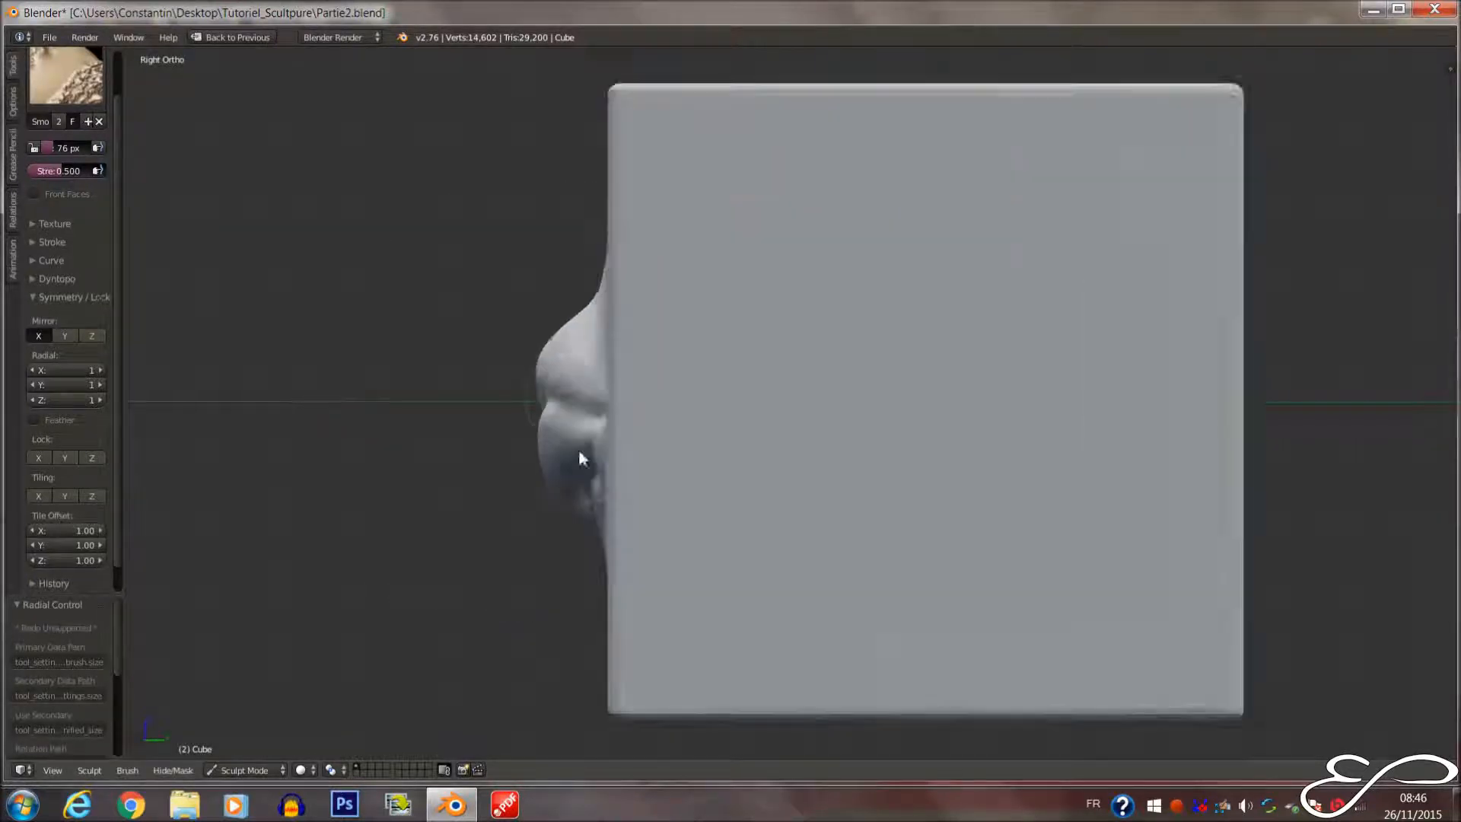
pyautogui.scroll(2, 580, 456)
pyautogui.press('f')
pyautogui.click(562, 489)
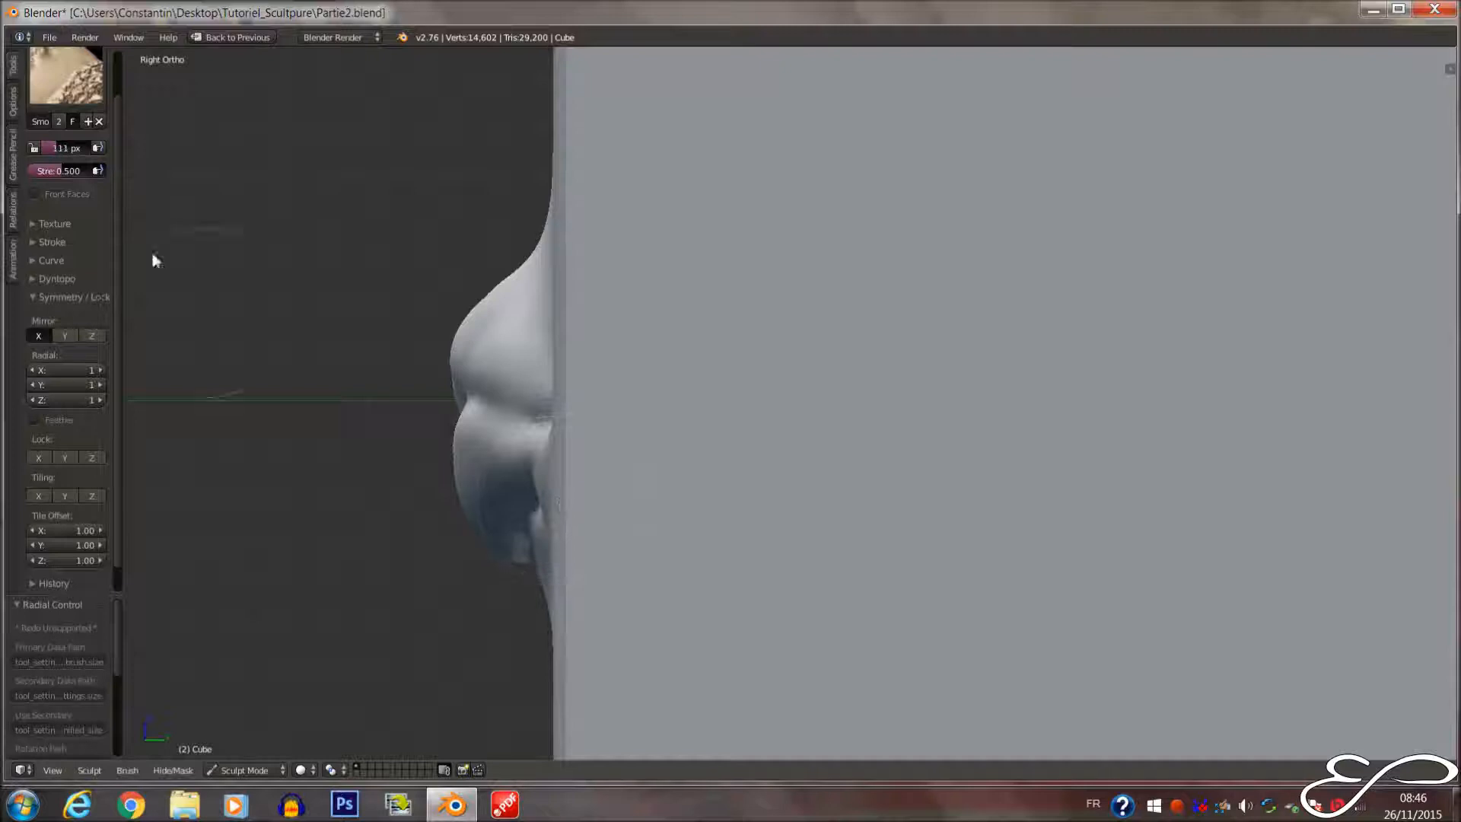
pyautogui.click(66, 76)
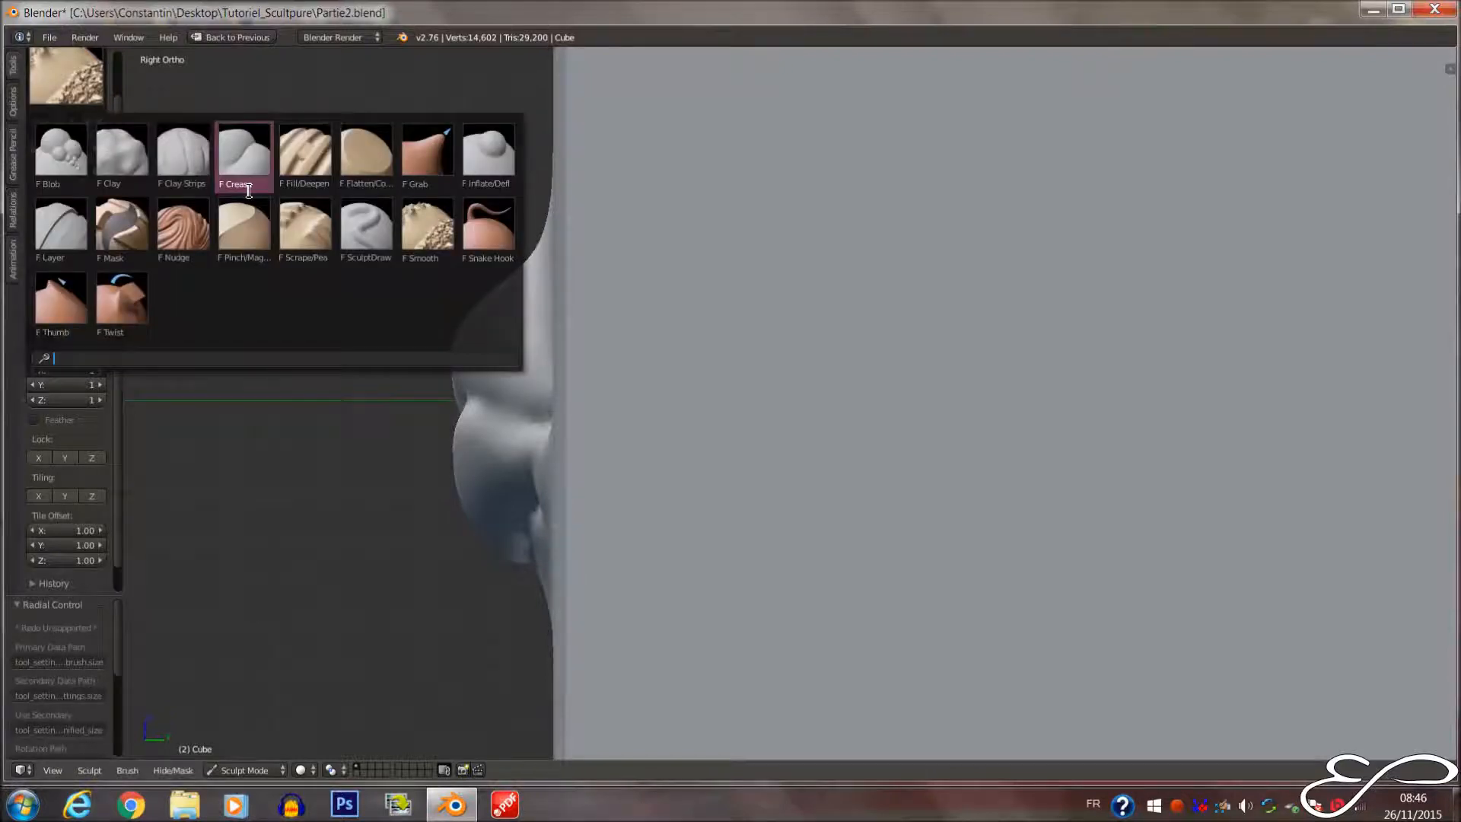
pyautogui.click(356, 162)
pyautogui.moveTo(426, 300)
pyautogui.mouseDown(button='middle')
pyautogui.moveTo(607, 339)
pyautogui.moveTo(600, 375)
pyautogui.mouseUp(button='middle')
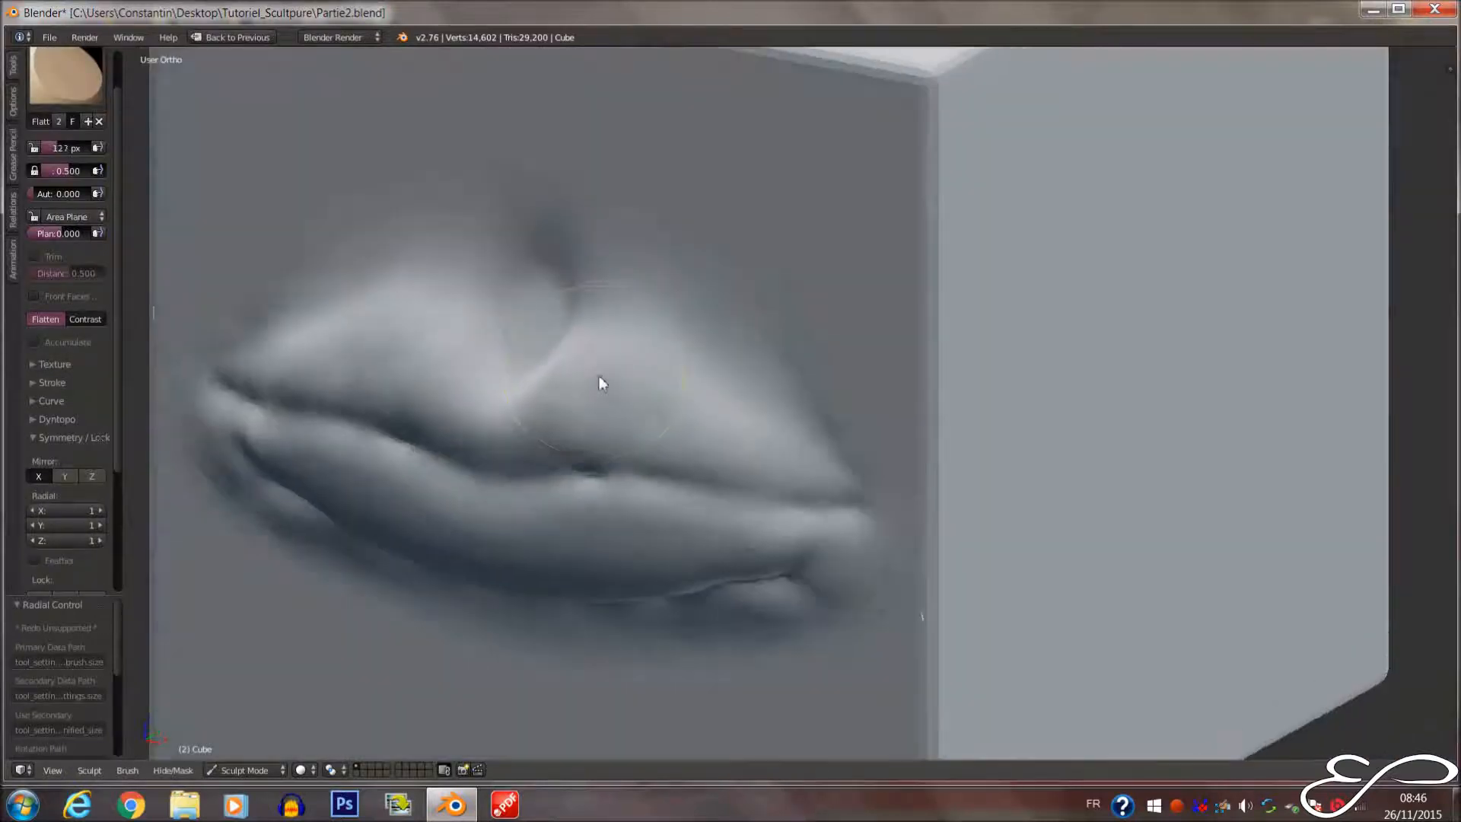
pyautogui.moveTo(597, 386)
pyautogui.mouseDown()
pyautogui.moveTo(571, 405)
pyautogui.moveTo(526, 390)
pyautogui.mouseUp()
# Set the Flatten brush to 121 px and flatten both lips from several angles
pyautogui.press('f')
pyautogui.click(489, 404)
pyautogui.moveTo(600, 310)
pyautogui.mouseDown()
pyautogui.moveTo(578, 398)
pyautogui.moveTo(824, 454)
pyautogui.moveTo(659, 312)
pyautogui.mouseUp()
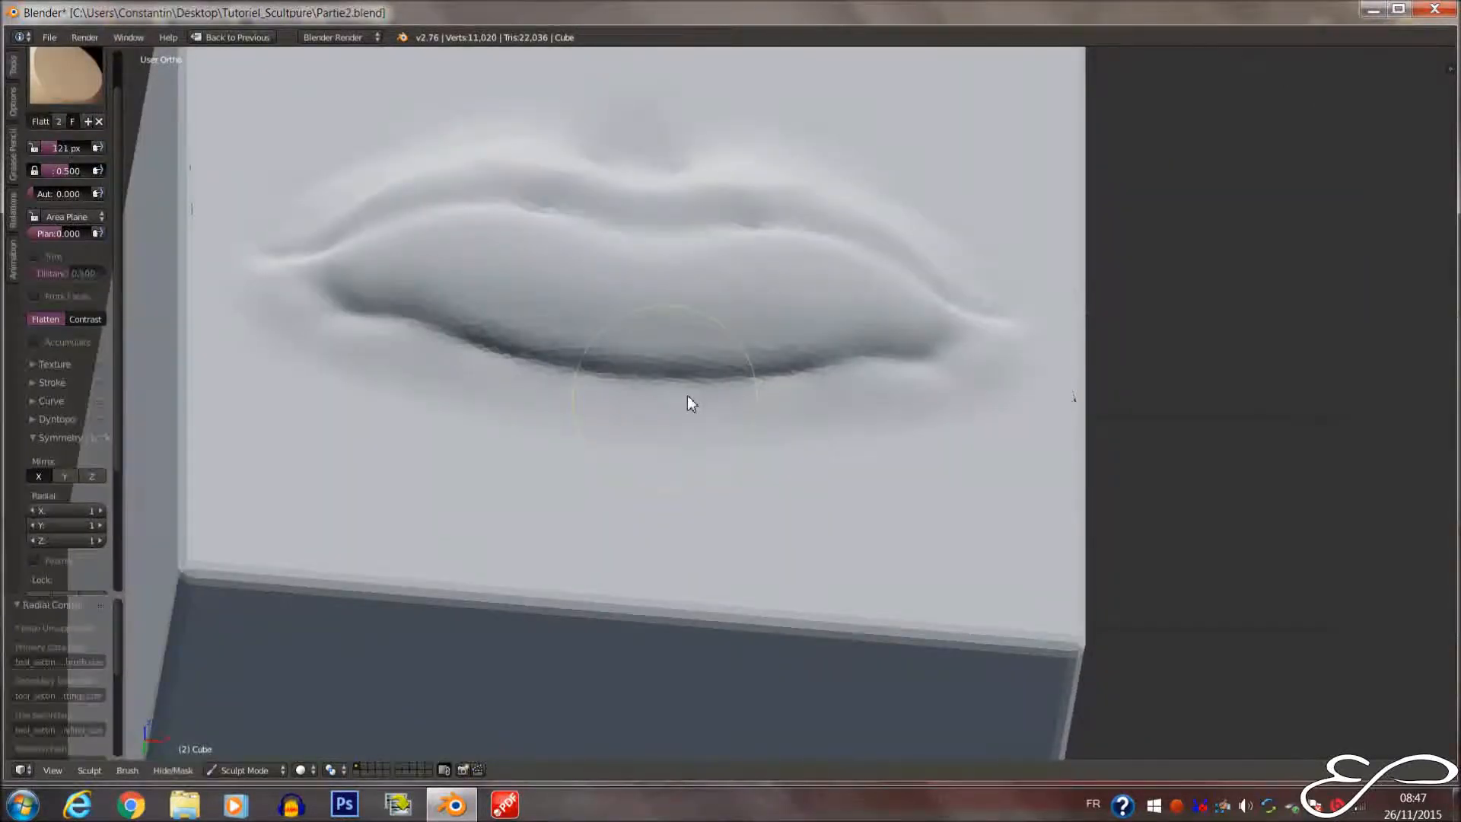
pyautogui.moveTo(687, 395)
pyautogui.mouseDown(button='middle')
pyautogui.moveTo(609, 376)
pyautogui.moveTo(505, 479)
pyautogui.moveTo(472, 481)
pyautogui.moveTo(552, 476)
pyautogui.moveTo(543, 498)
pyautogui.mouseUp(button='middle')
pyautogui.moveTo(484, 531)
pyautogui.mouseDown()
pyautogui.moveTo(535, 551)
pyautogui.moveTo(493, 564)
pyautogui.moveTo(717, 495)
pyautogui.moveTo(441, 581)
pyautogui.mouseUp()
pyautogui.moveTo(439, 573)
pyautogui.mouseDown(button='middle')
pyautogui.moveTo(408, 532)
pyautogui.moveTo(498, 533)
pyautogui.mouseUp(button='middle')
# Build up the middle of the lower lip with the Clay Strips brush at 79 px
pyautogui.click(75, 87)
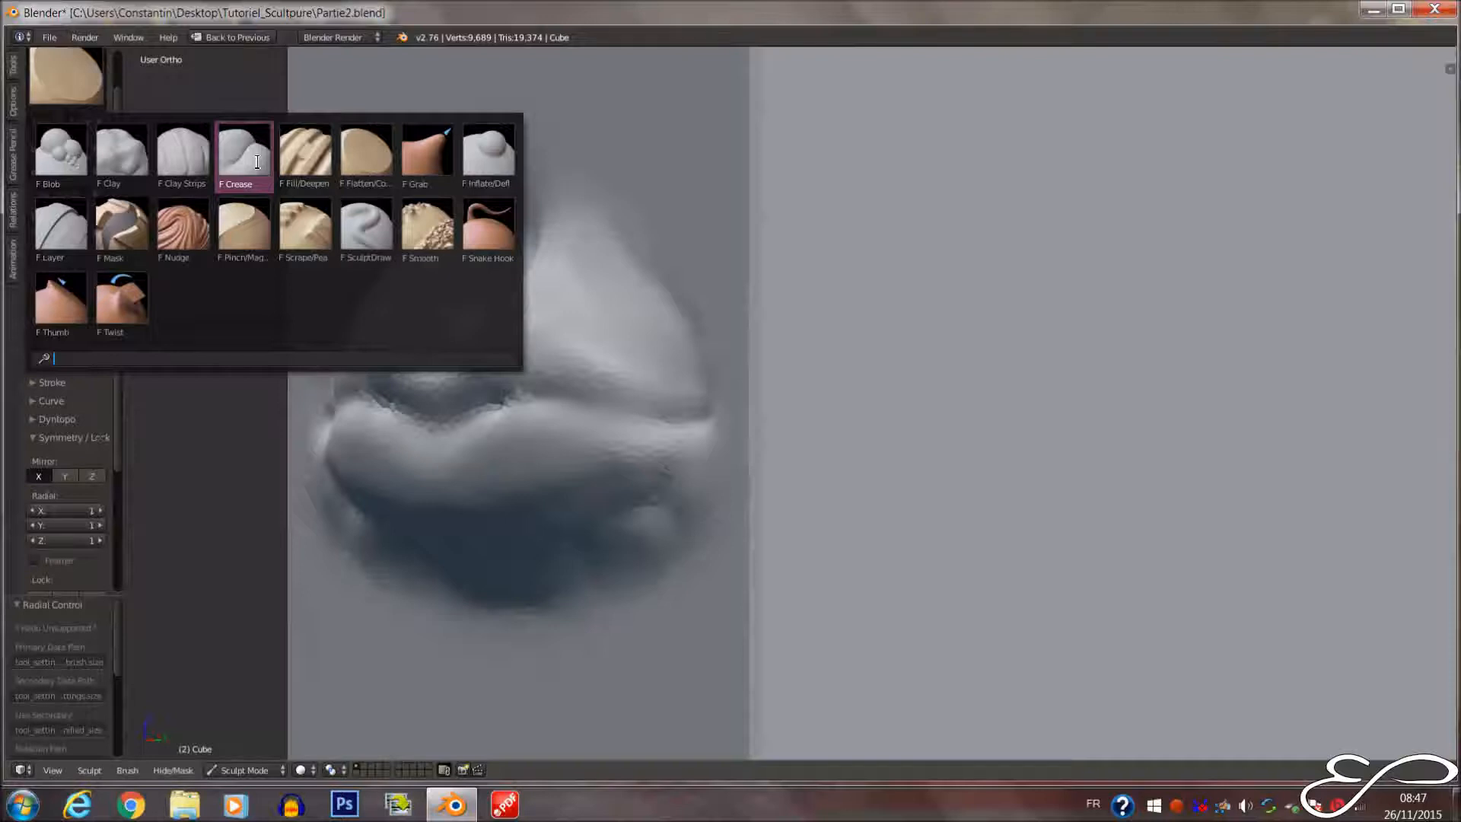
pyautogui.click(182, 156)
pyautogui.scroll(4, 461, 407)
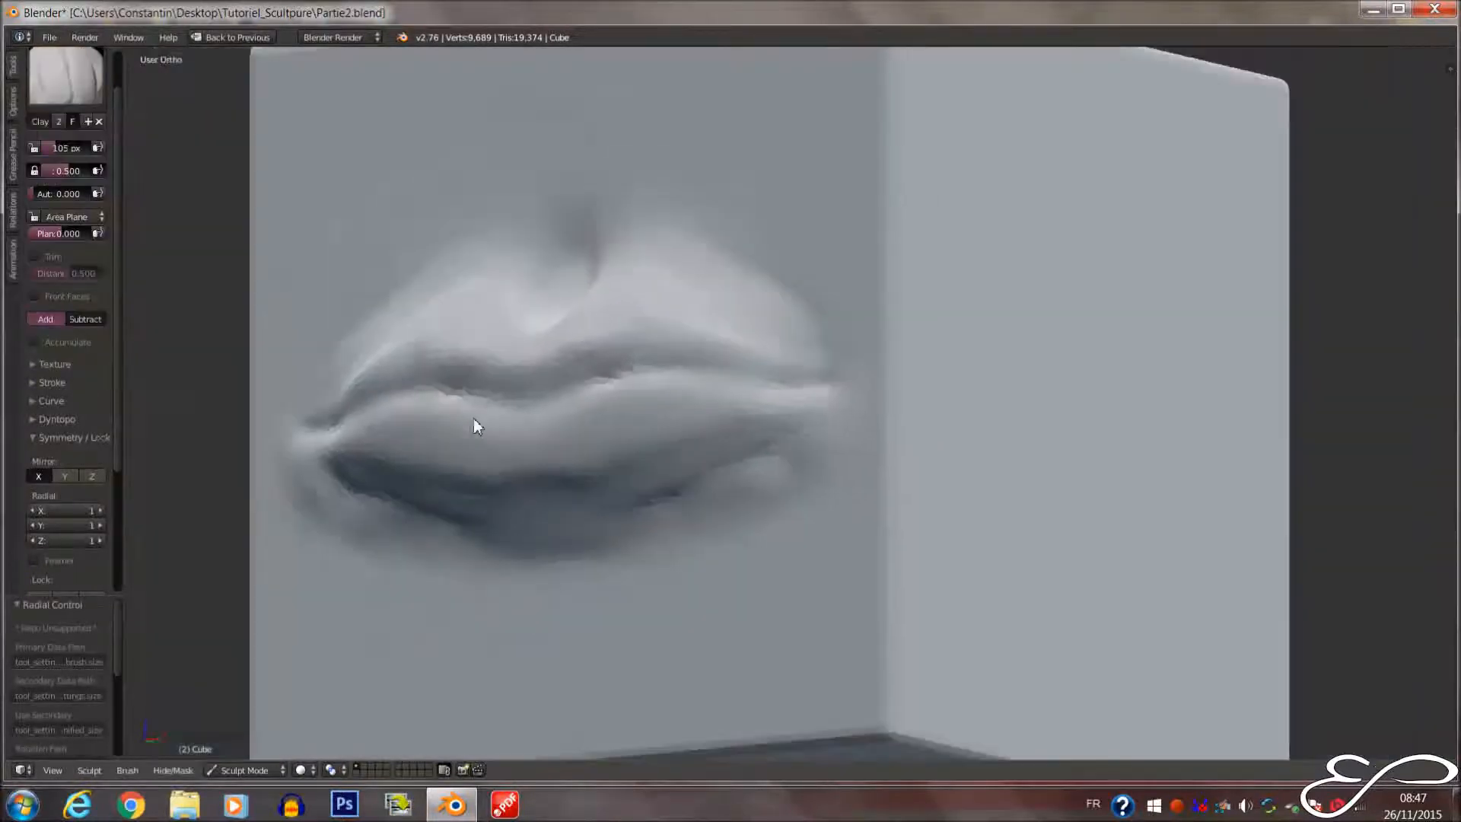
pyautogui.click(435, 472)
pyautogui.moveTo(423, 478); pyautogui.dragTo(515, 488)
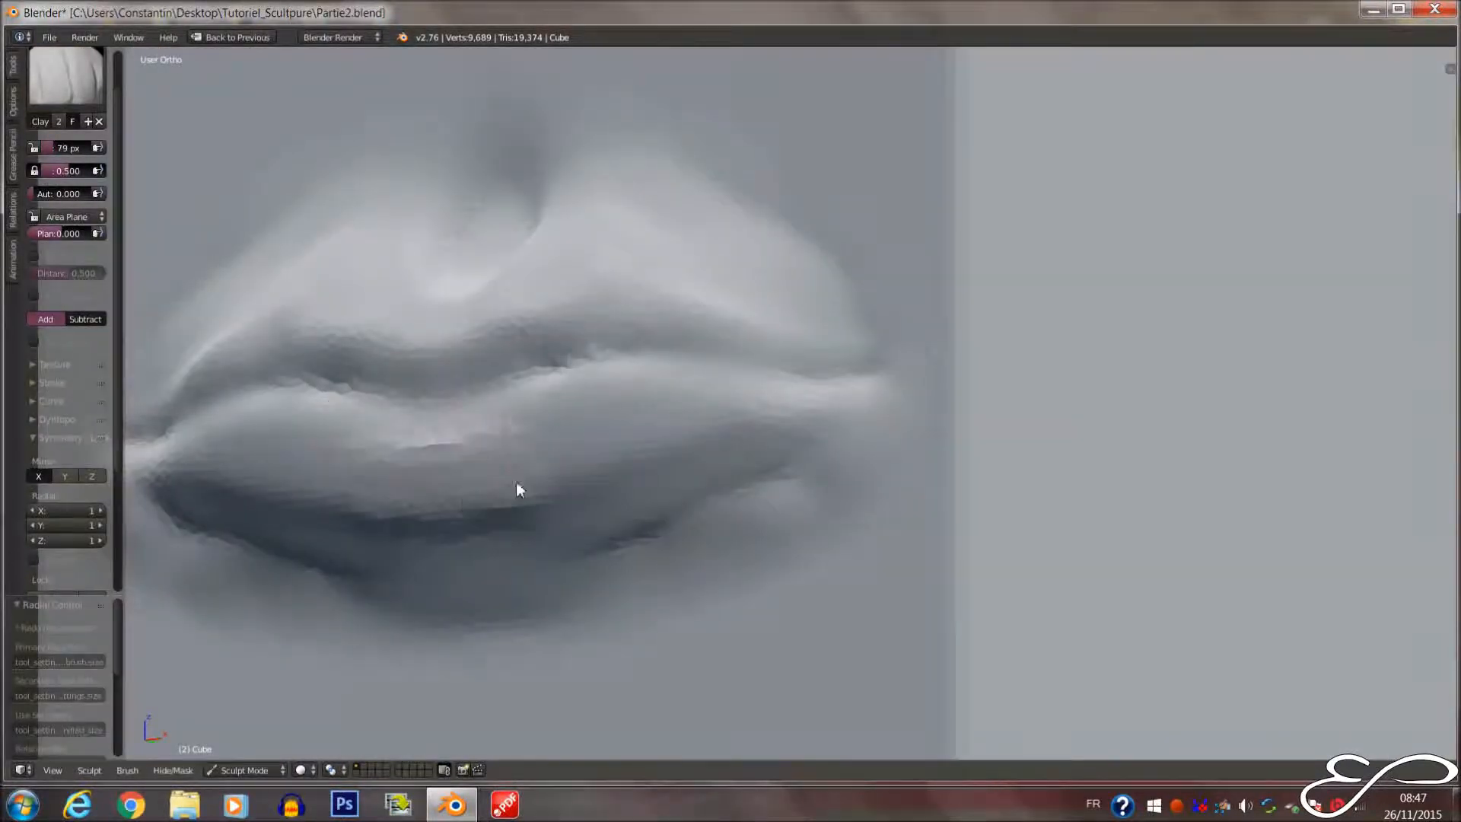
pyautogui.moveTo(388, 504); pyautogui.dragTo(488, 478)
pyautogui.moveTo(285, 506); pyautogui.dragTo(646, 418)
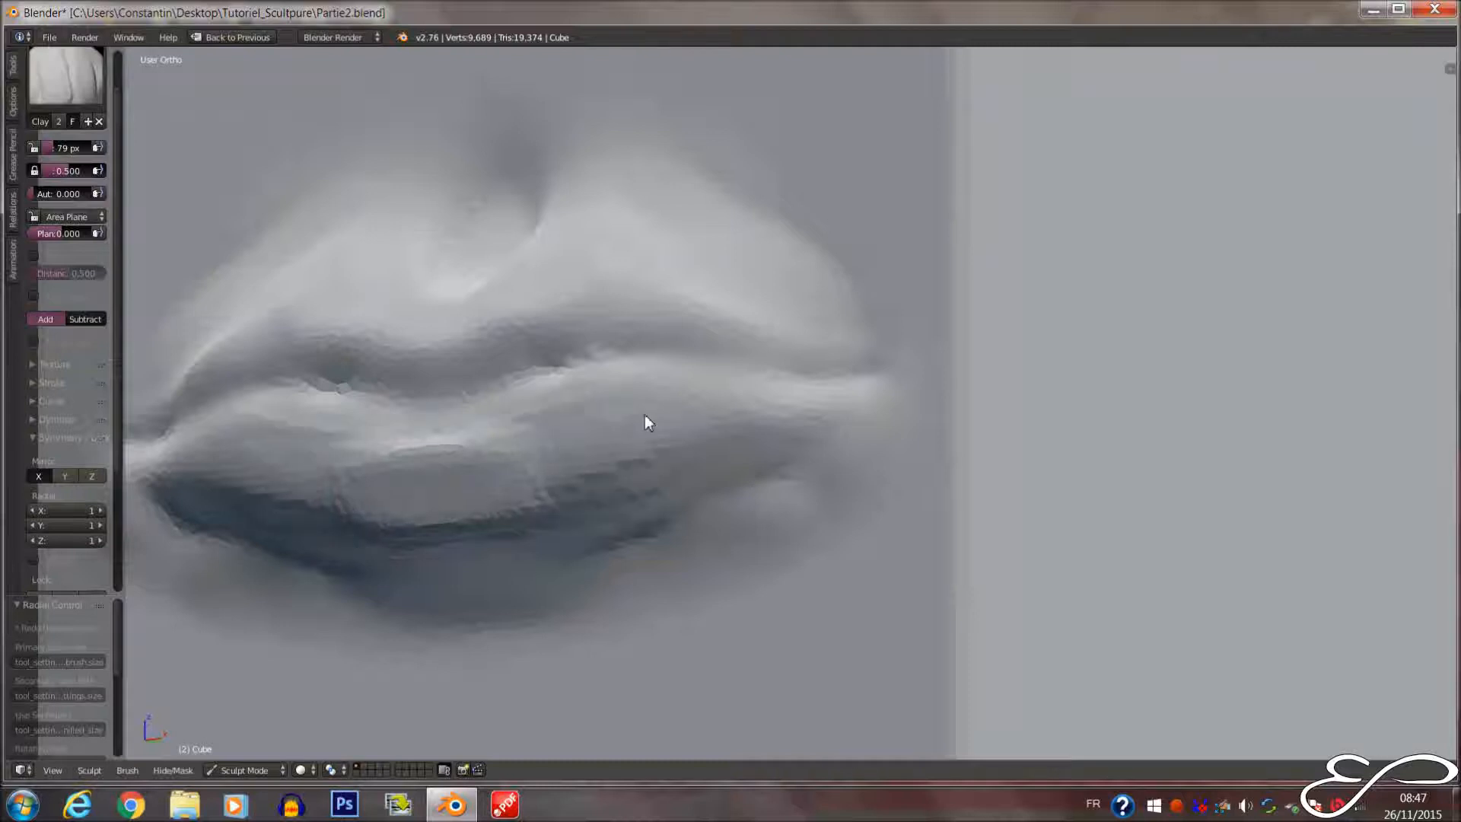
pyautogui.moveTo(391, 511)
pyautogui.mouseDown()
pyautogui.moveTo(581, 464)
pyautogui.moveTo(300, 498)
pyautogui.moveTo(593, 437)
pyautogui.moveTo(508, 438)
pyautogui.mouseUp()
# Reduce the Clay Strips brush to 53 px and add volume across the whole lower lip
pyautogui.press('f')
pyautogui.click(555, 458)
pyautogui.moveTo(402, 448); pyautogui.dragTo(465, 484)
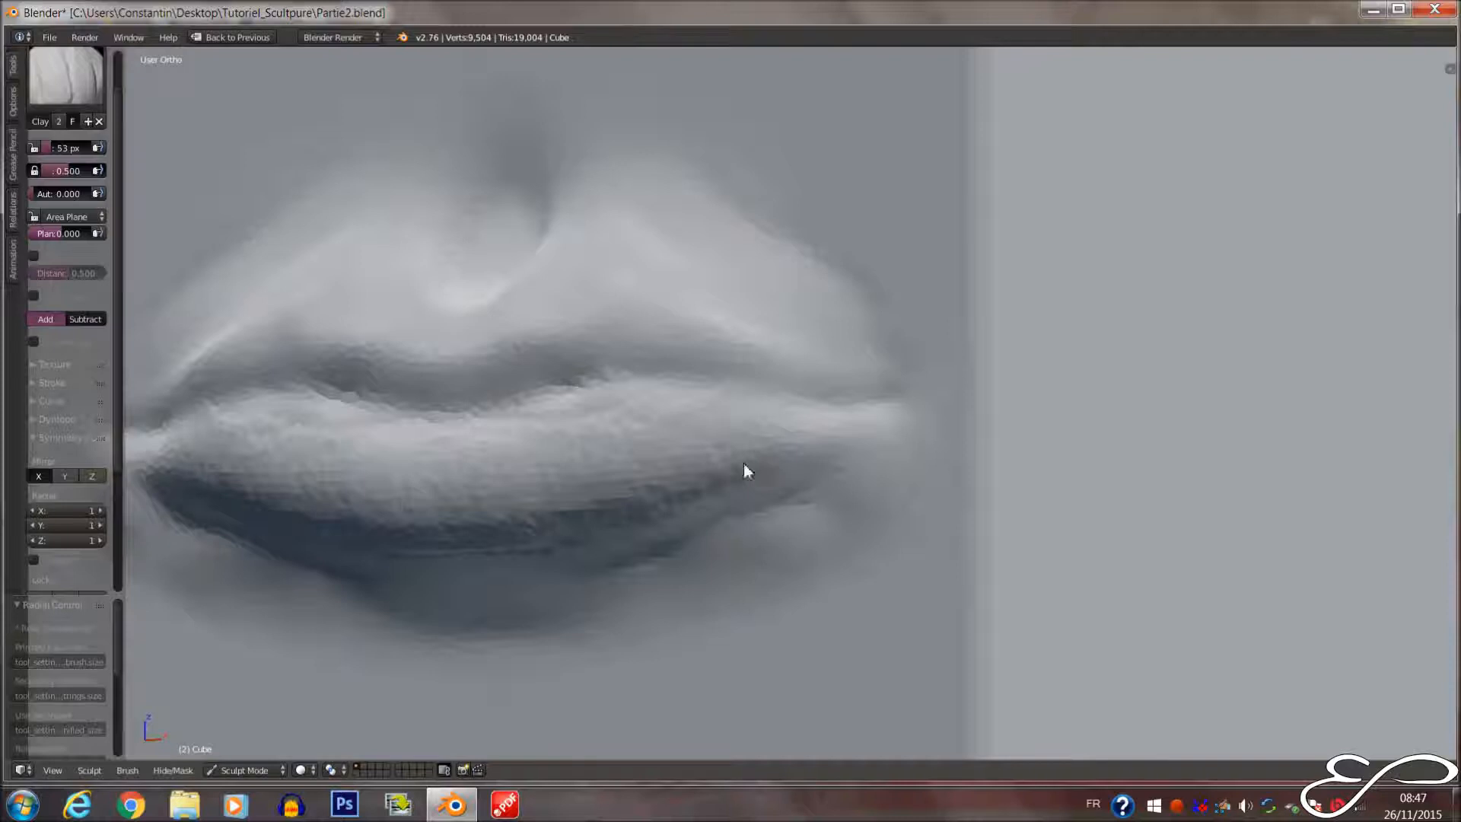
pyautogui.moveTo(361, 507); pyautogui.dragTo(449, 516)
pyautogui.moveTo(448, 516)
pyautogui.mouseDown(button='middle')
pyautogui.moveTo(298, 507)
pyautogui.moveTo(303, 521)
pyautogui.moveTo(337, 508)
pyautogui.moveTo(405, 552)
pyautogui.mouseUp(button='middle')
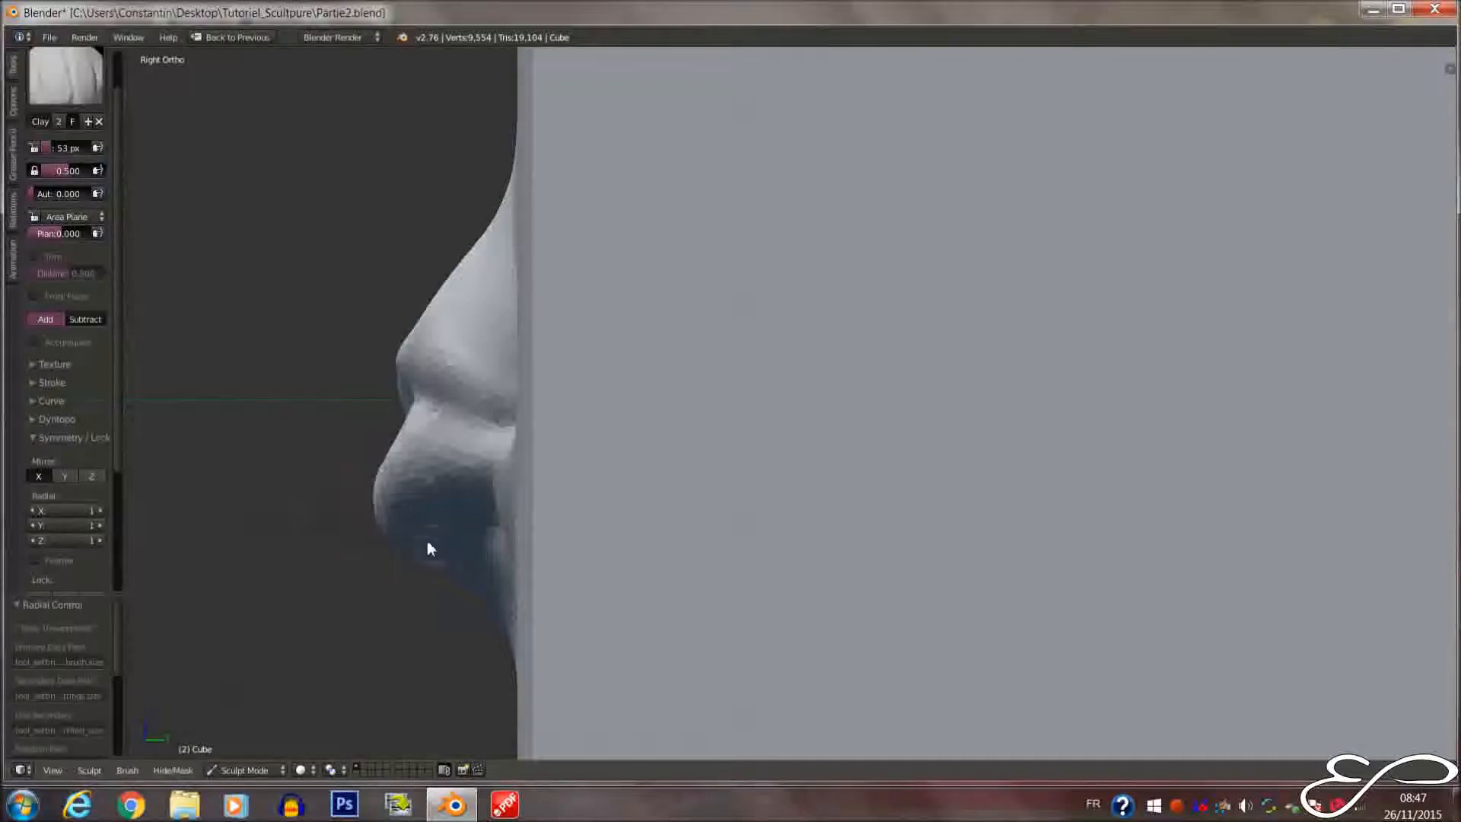
# Carve the fold beneath the lower lip with the Crease brush at 72 px, then compare the front and side views
pyautogui.click(65, 76)
pyautogui.click(306, 155)
pyautogui.moveTo(482, 439); pyautogui.dragTo(651, 417, button='middle')
pyautogui.press('f')
pyautogui.click(473, 495)
pyautogui.moveTo(434, 508)
pyautogui.mouseDown()
pyautogui.moveTo(550, 460)
pyautogui.moveTo(606, 414)
pyautogui.moveTo(426, 512)
pyautogui.moveTo(680, 346)
pyautogui.moveTo(636, 391)
pyautogui.moveTo(776, 316)
pyautogui.moveTo(623, 399)
pyautogui.moveTo(804, 301)
pyautogui.mouseUp()
pyautogui.press('KP_1')
pyautogui.press('KP_3')
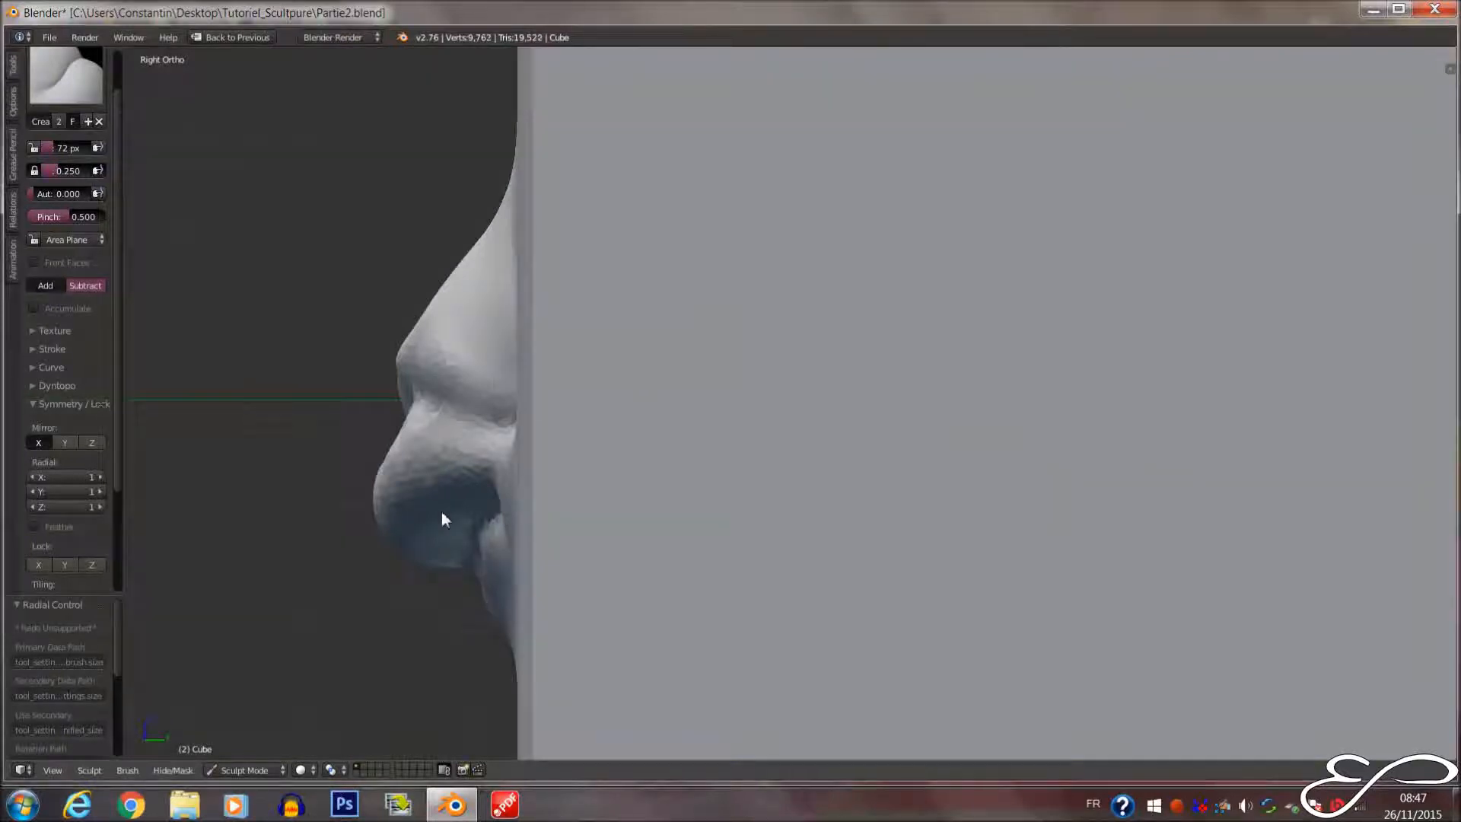
# Push the front of the lower lip back toward the cube in side view with the Grab brush
pyautogui.click(63, 72)
pyautogui.click(208, 221)
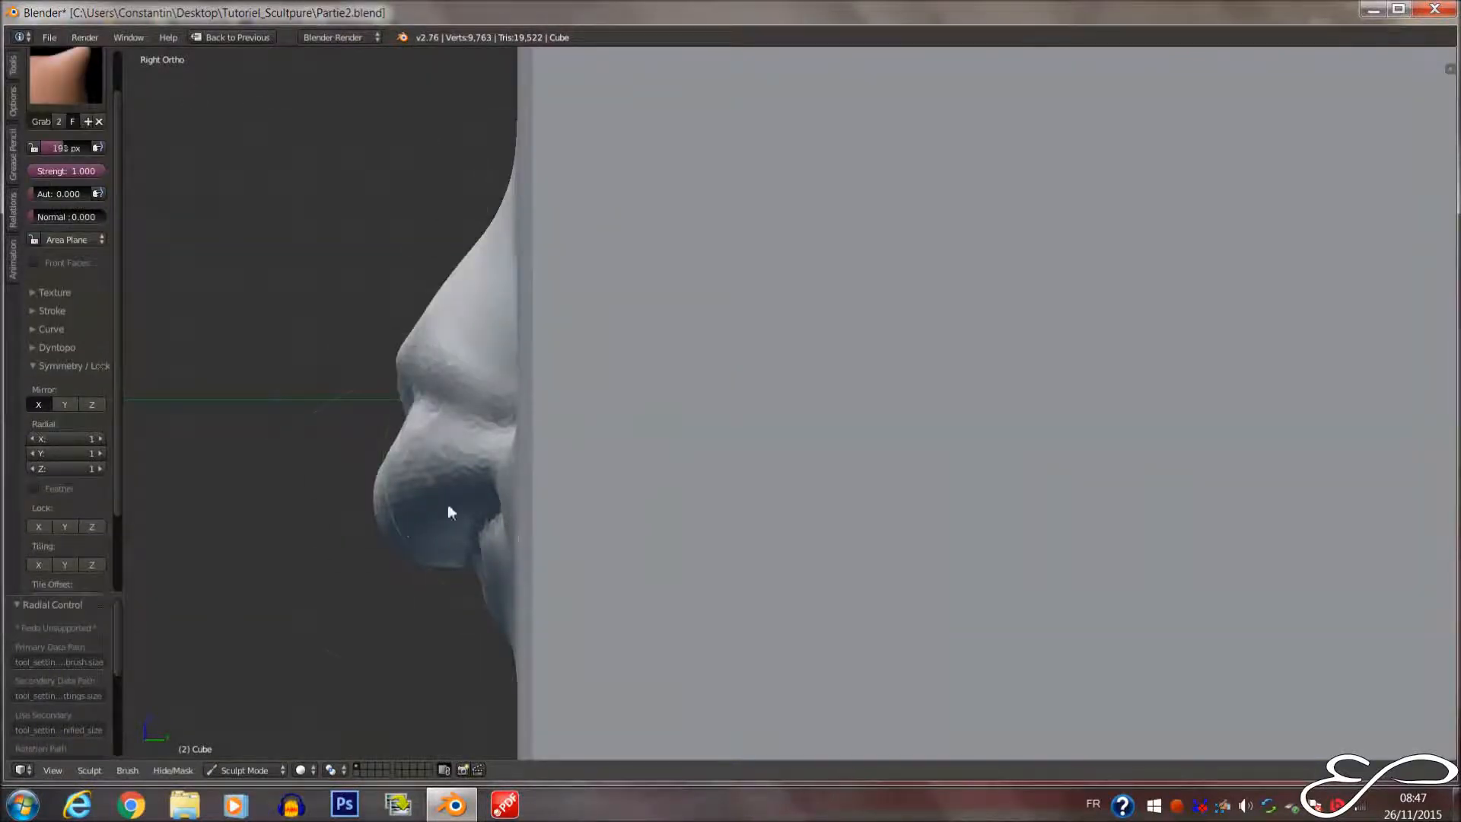
pyautogui.press('f')
pyautogui.click(378, 525)
pyautogui.moveTo(378, 524); pyautogui.dragTo(389, 520)
pyautogui.press('f')
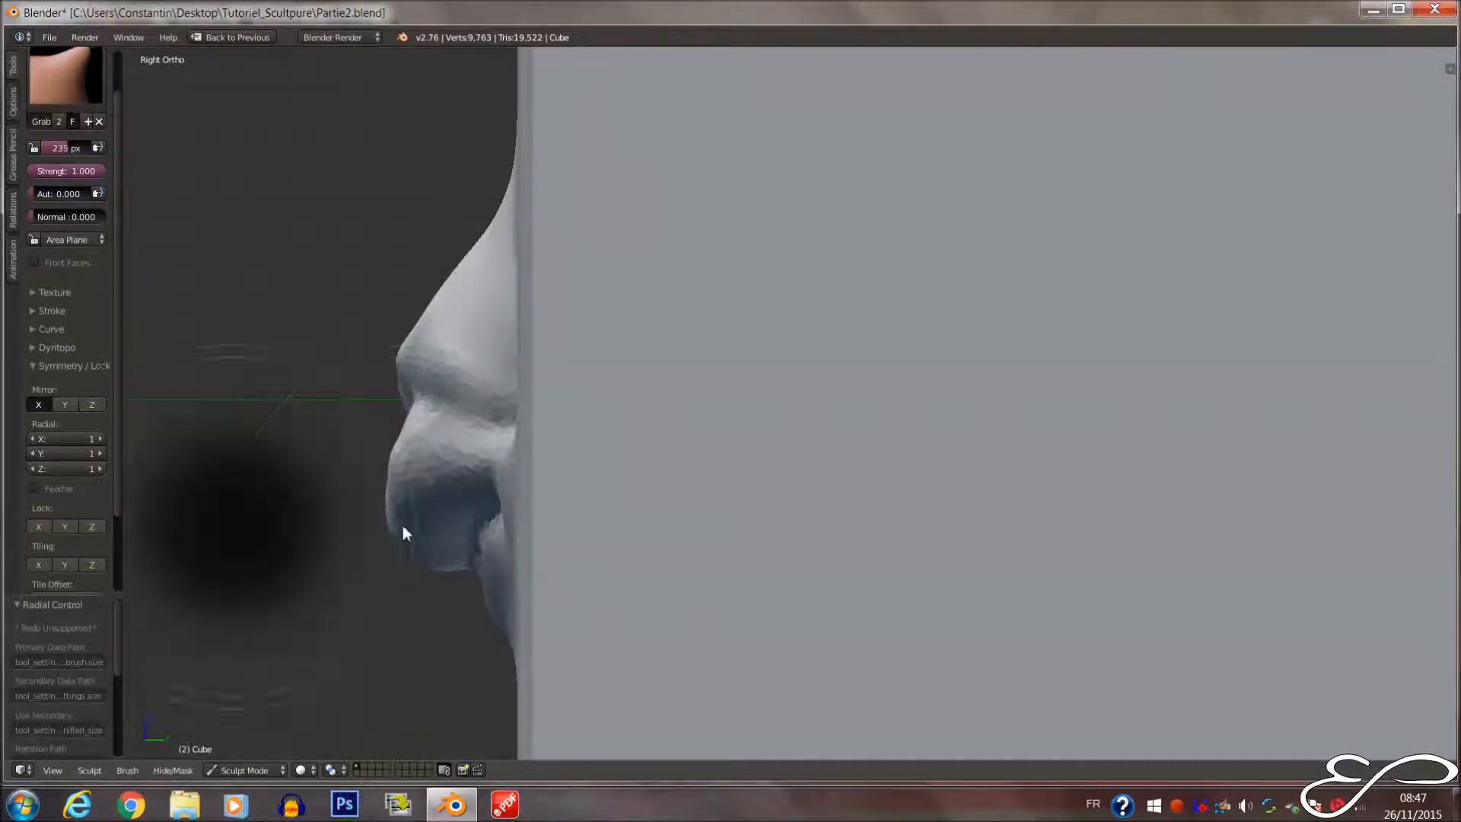
pyautogui.click(379, 518)
# Try to reshape the underside of the lower lip with the Grab brush at about 153 px and undo the last change
pyautogui.press('f')
pyautogui.click(456, 562)
pyautogui.press('f')
pyautogui.click(438, 574)
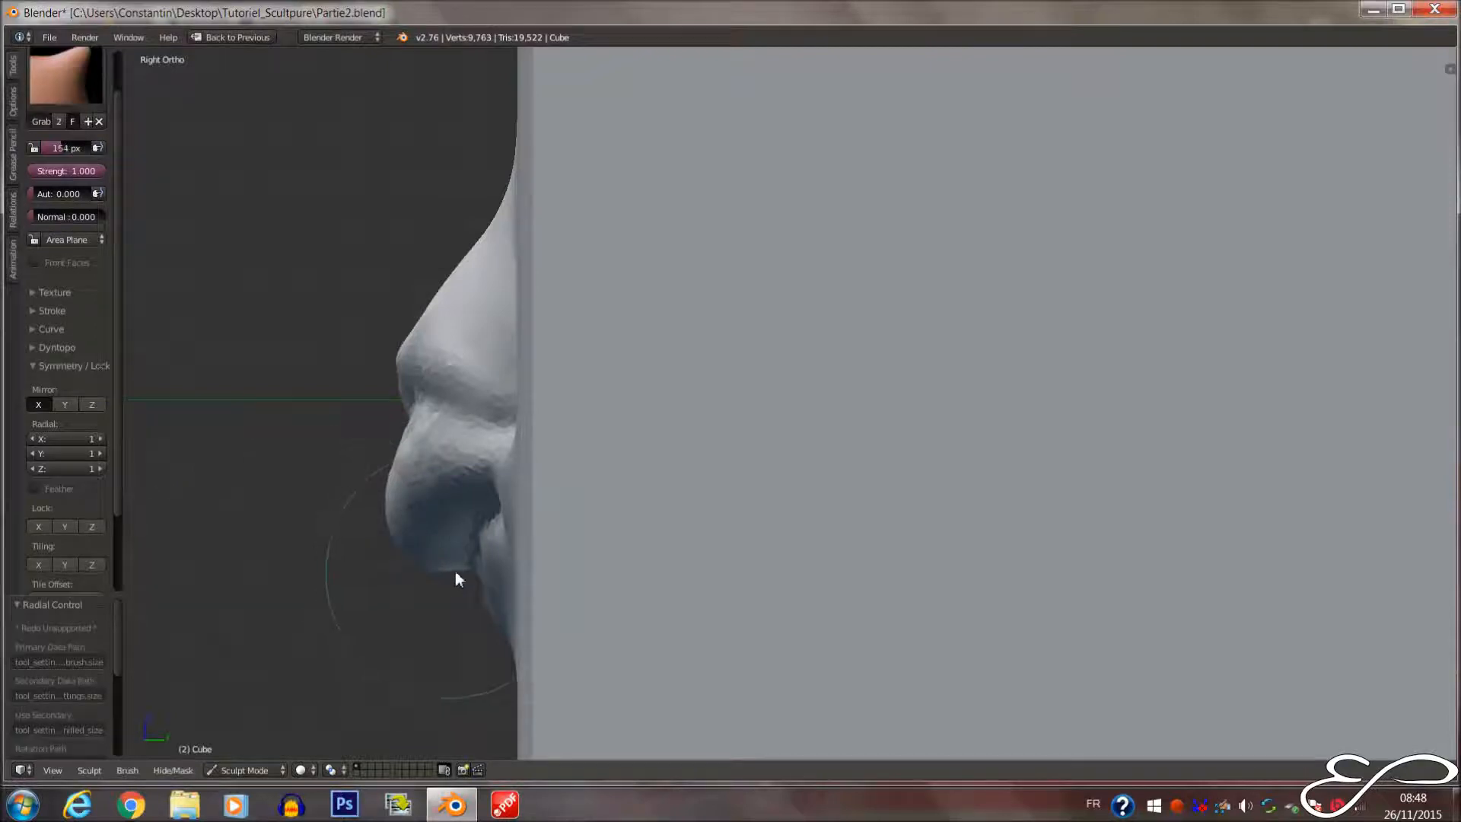
pyautogui.press('f')
pyautogui.click(421, 581)
pyautogui.hotkey('ctrl', 'z')
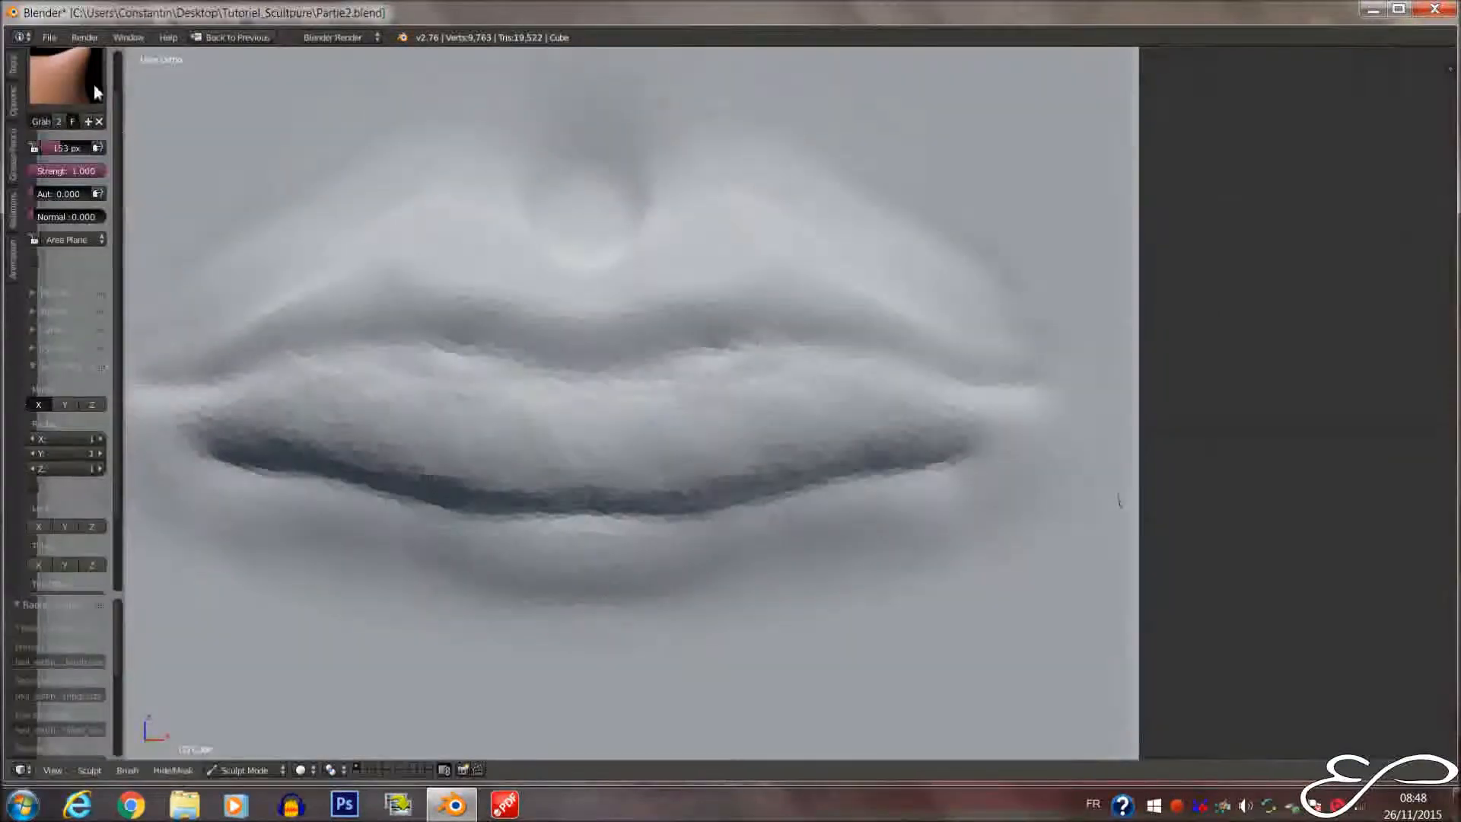
# Build up the two peaks of the upper lip beside the cupid's bow with the Clay Strips brush at 64 and 80 px
pyautogui.click(94, 85)
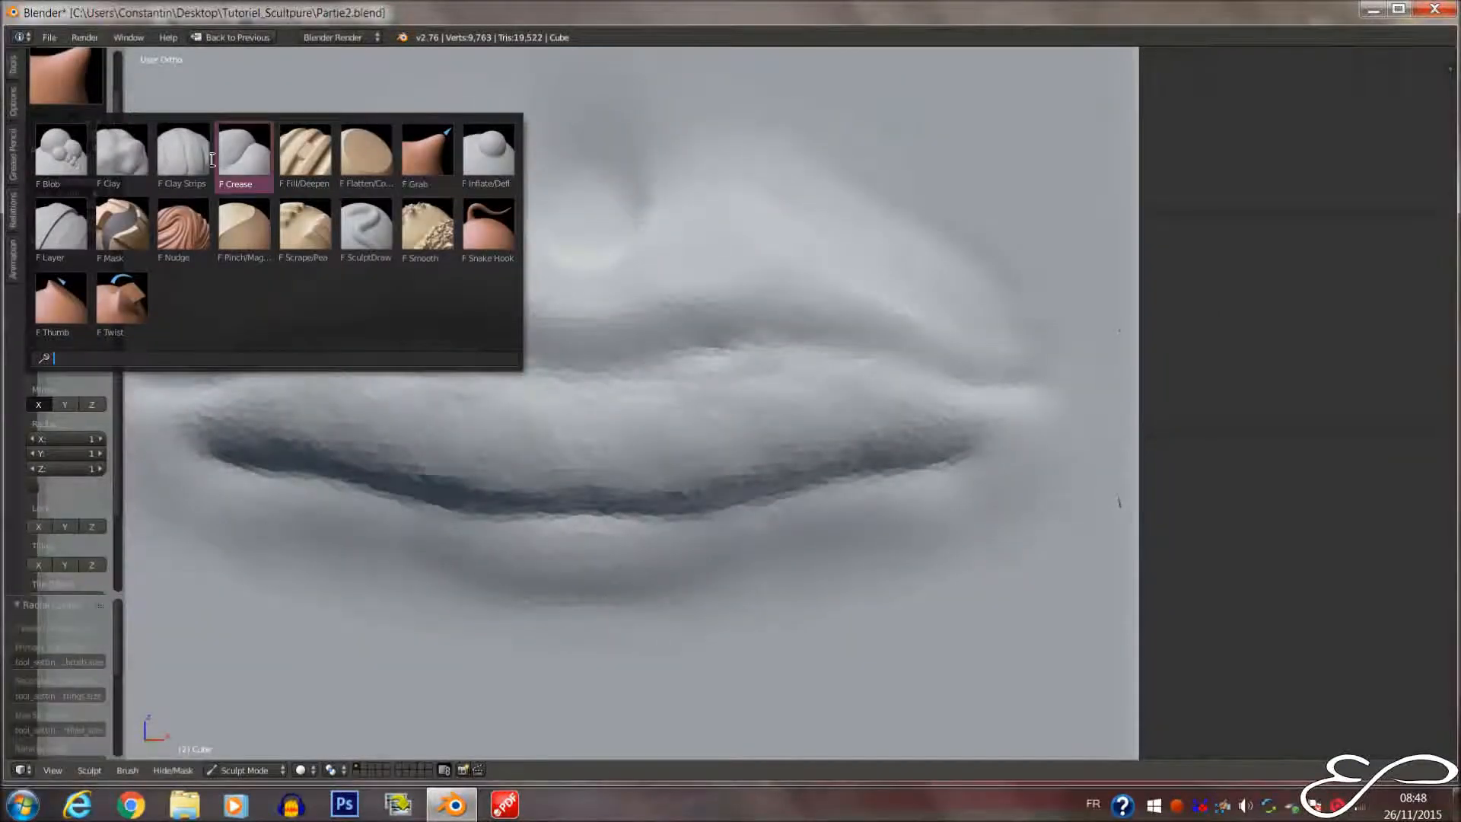
pyautogui.click(185, 159)
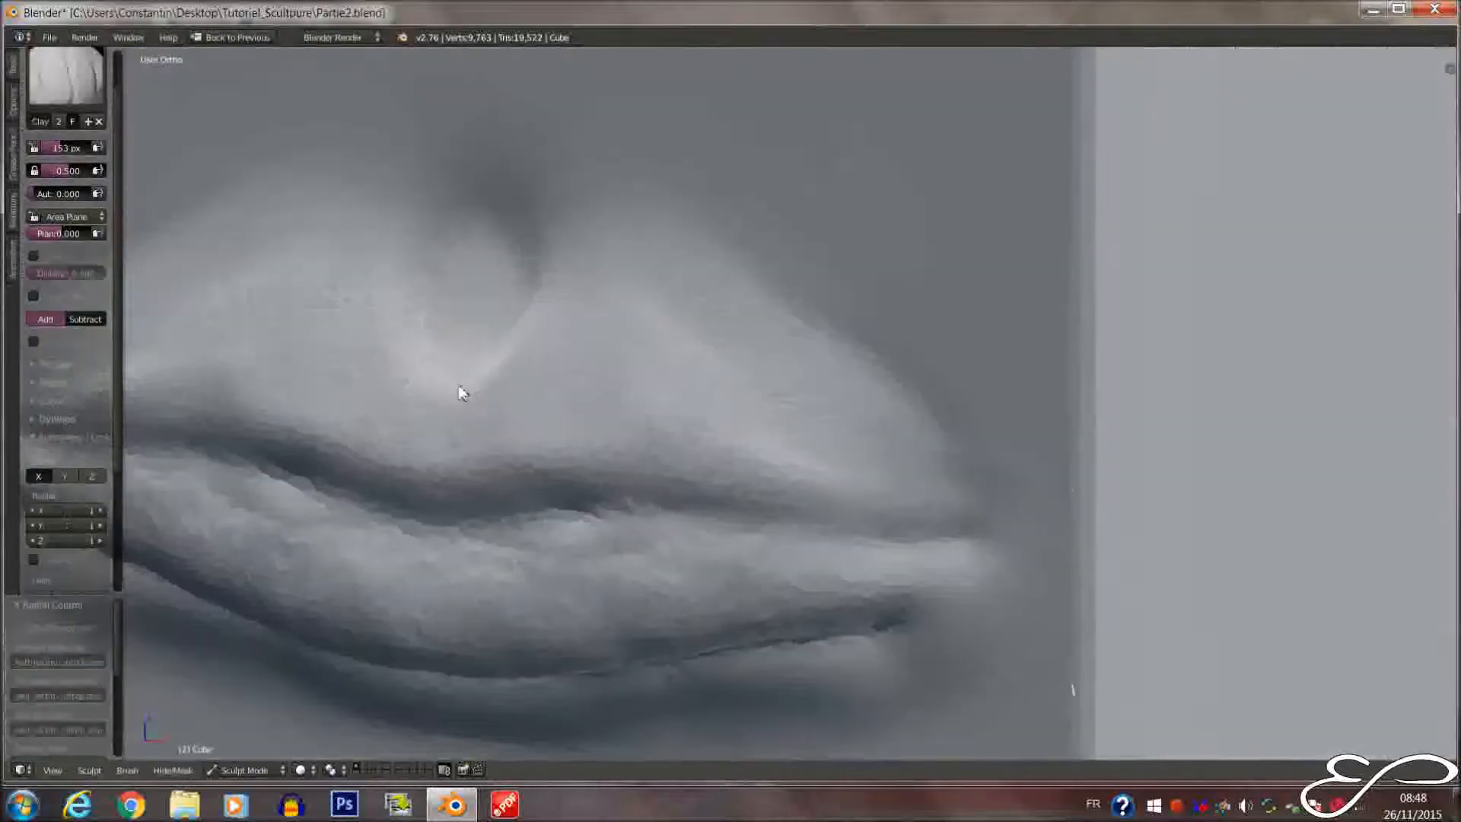
pyautogui.press('f')
pyautogui.click(410, 397)
pyautogui.press('f')
pyautogui.click(505, 408)
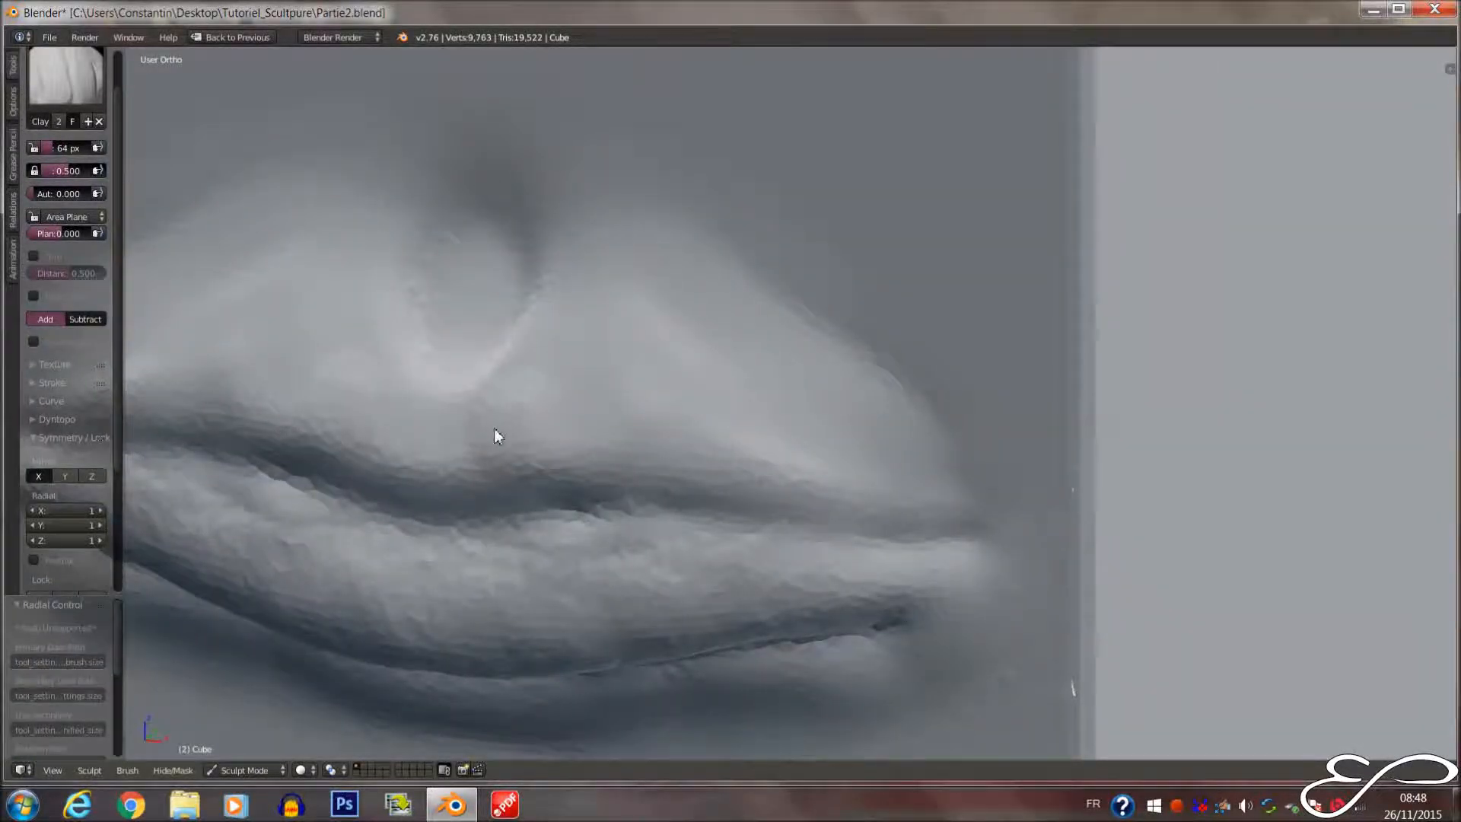
pyautogui.press('f')
pyautogui.click(572, 411)
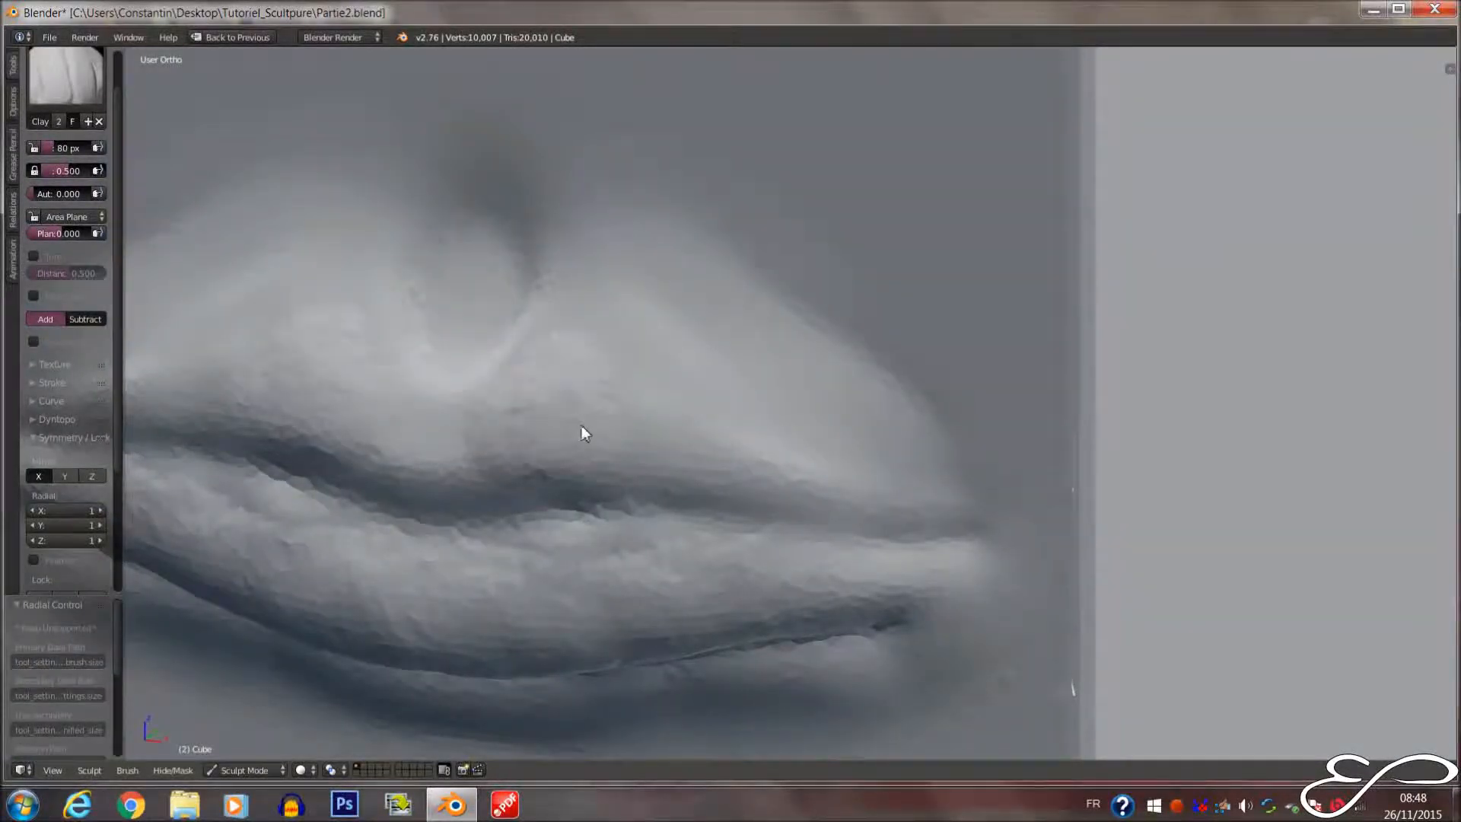
pyautogui.moveTo(587, 415)
pyautogui.mouseDown()
pyautogui.moveTo(556, 441)
pyautogui.moveTo(553, 363)
pyautogui.moveTo(531, 436)
pyautogui.moveTo(556, 434)
pyautogui.mouseUp()
# Set the Clay Strips brush to 57 px and add volume to the lower part of the upper lip's peaks
pyautogui.press('f')
pyautogui.click(514, 445)
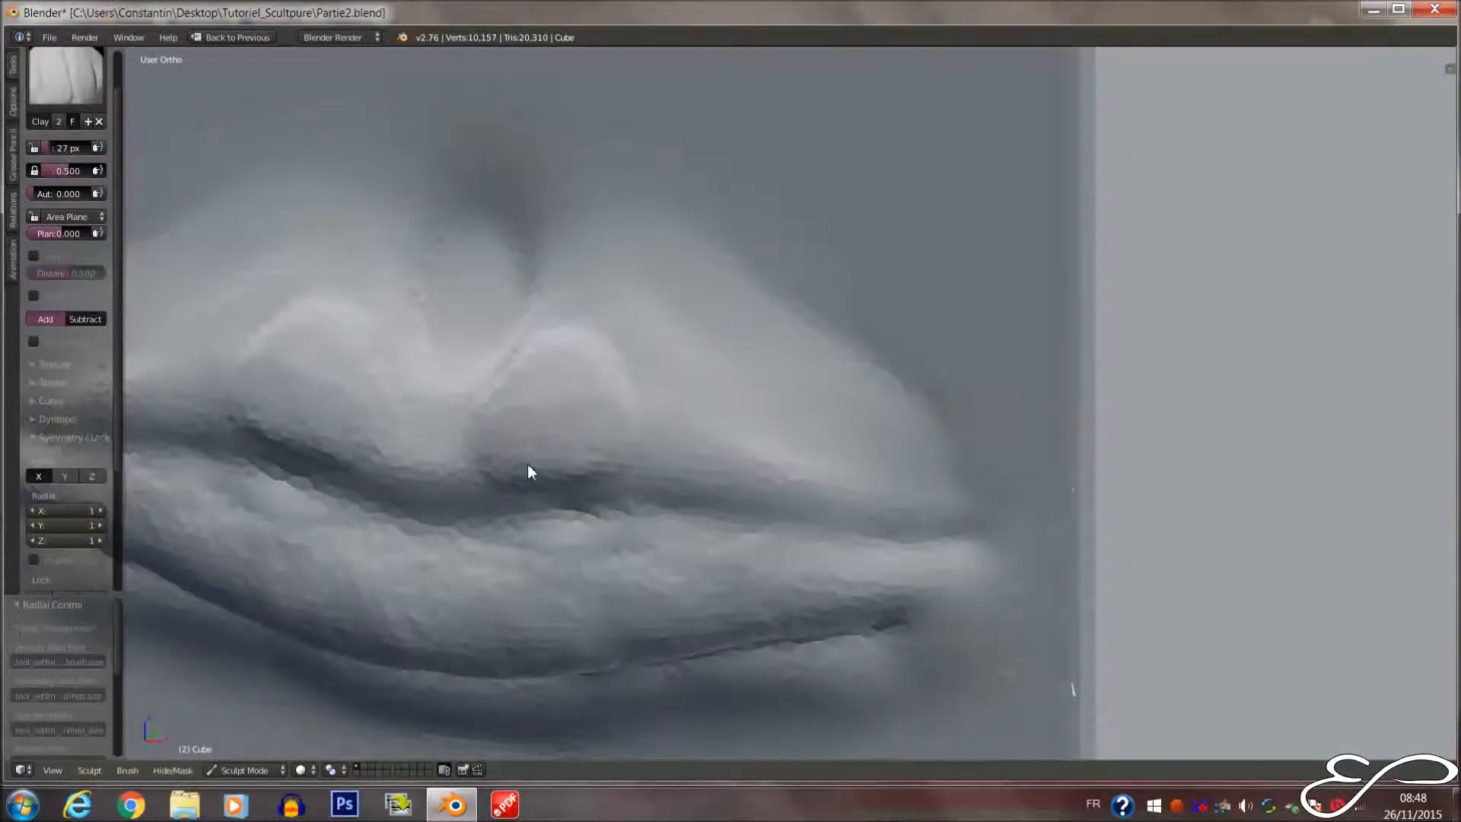
pyautogui.press('f')
pyautogui.click(574, 379)
pyautogui.moveTo(499, 437)
pyautogui.mouseDown()
pyautogui.moveTo(597, 403)
pyautogui.moveTo(576, 450)
pyautogui.moveTo(535, 356)
pyautogui.mouseUp()
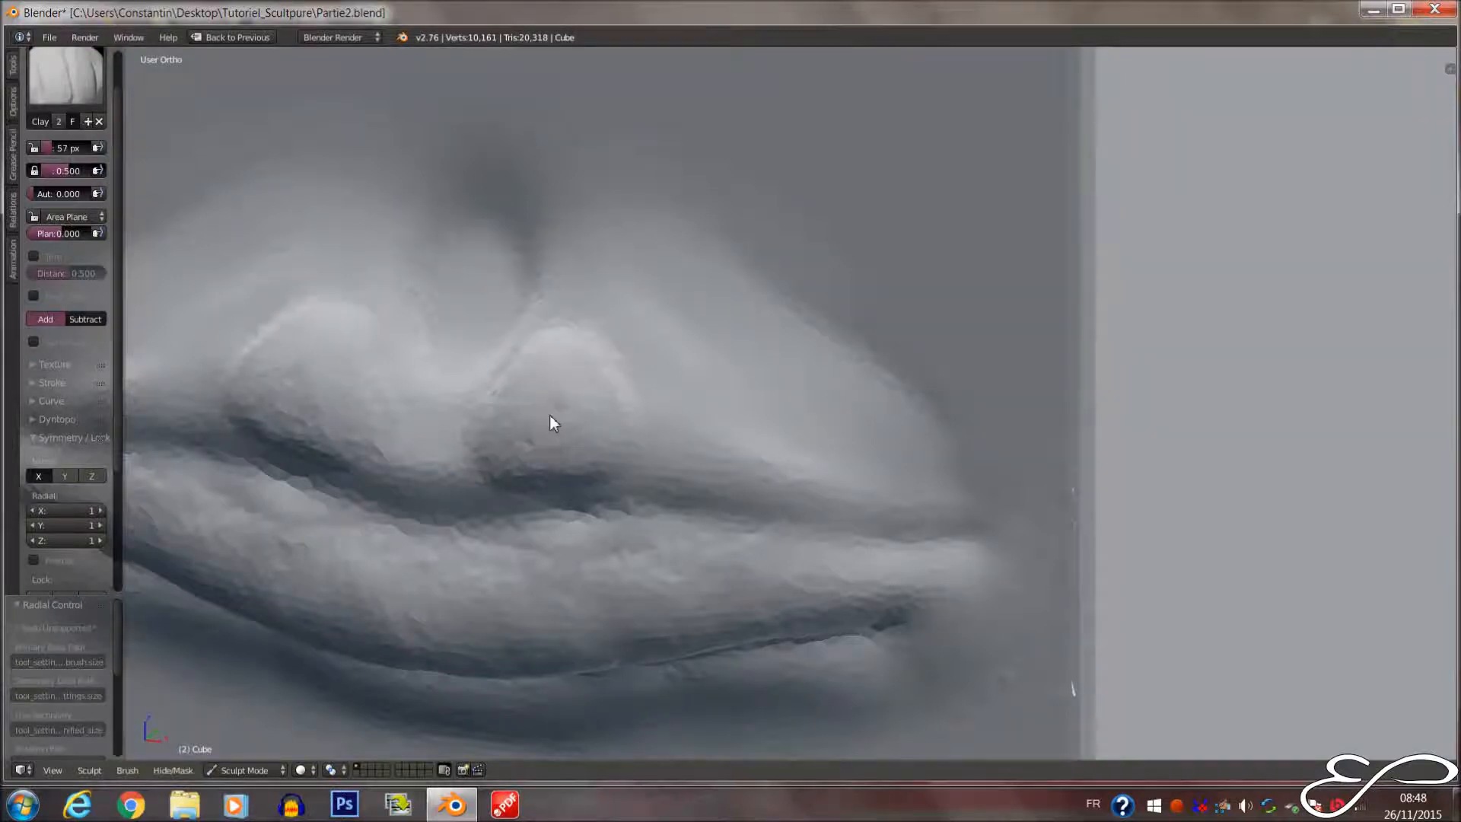
# Raise the ridges on both sides of the philtrum from an oblique angle with 57 px Clay Strips strokes
pyautogui.moveTo(550, 416); pyautogui.dragTo(514, 392, button='middle')
pyautogui.moveTo(479, 356)
pyautogui.mouseDown()
pyautogui.moveTo(456, 320)
pyautogui.moveTo(543, 390)
pyautogui.mouseUp()
pyautogui.moveTo(454, 350); pyautogui.dragTo(536, 377)
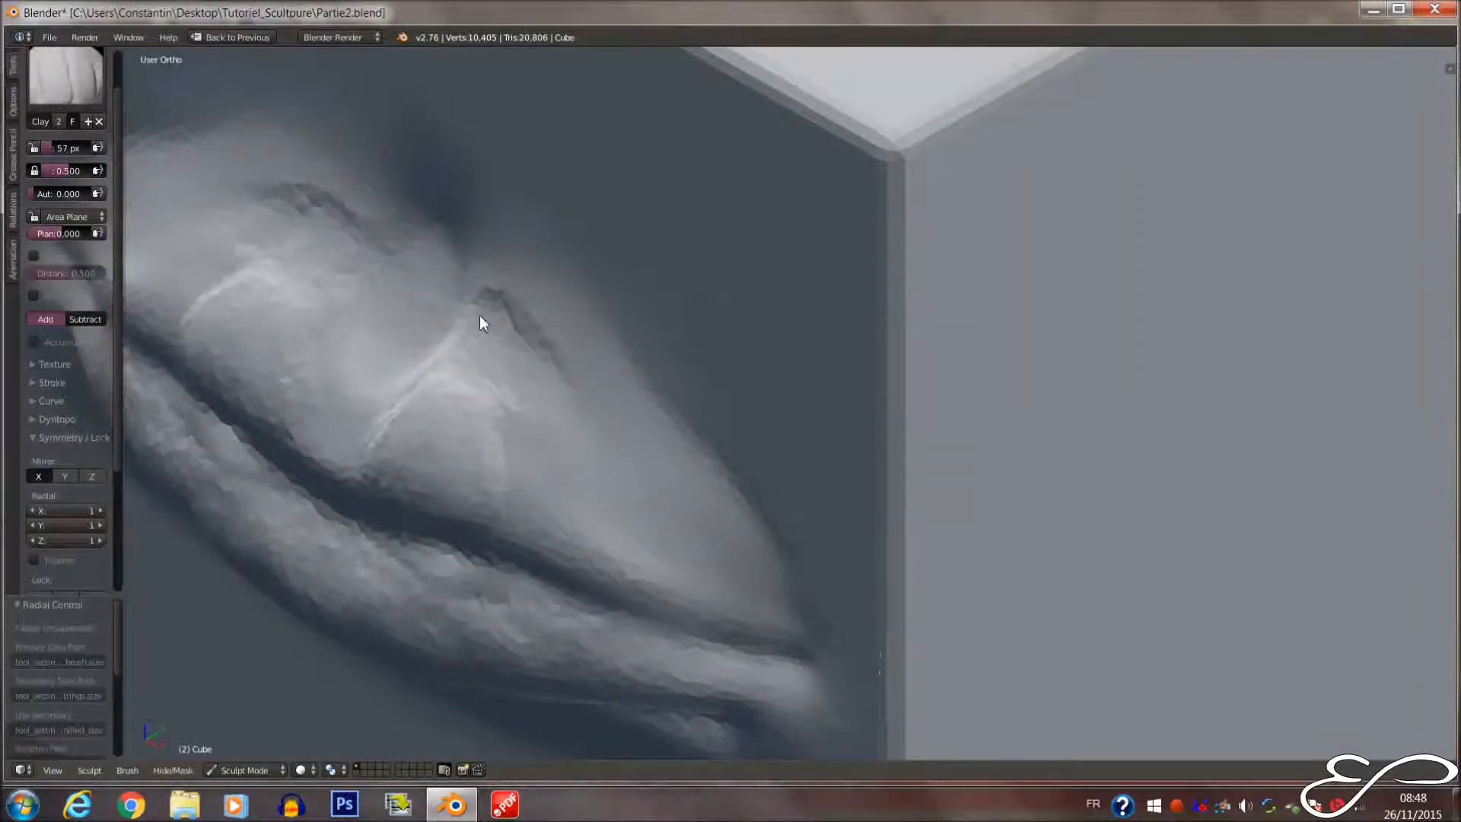
pyautogui.moveTo(459, 346); pyautogui.dragTo(520, 158)
# Enlarge the Clay Strips brush to 79 px and blend the philtrum ridges into the upper lip
pyautogui.moveTo(476, 313)
pyautogui.mouseDown(button='middle')
pyautogui.moveTo(455, 283)
pyautogui.moveTo(437, 295)
pyautogui.mouseUp(button='middle')
pyautogui.click(444, 299)
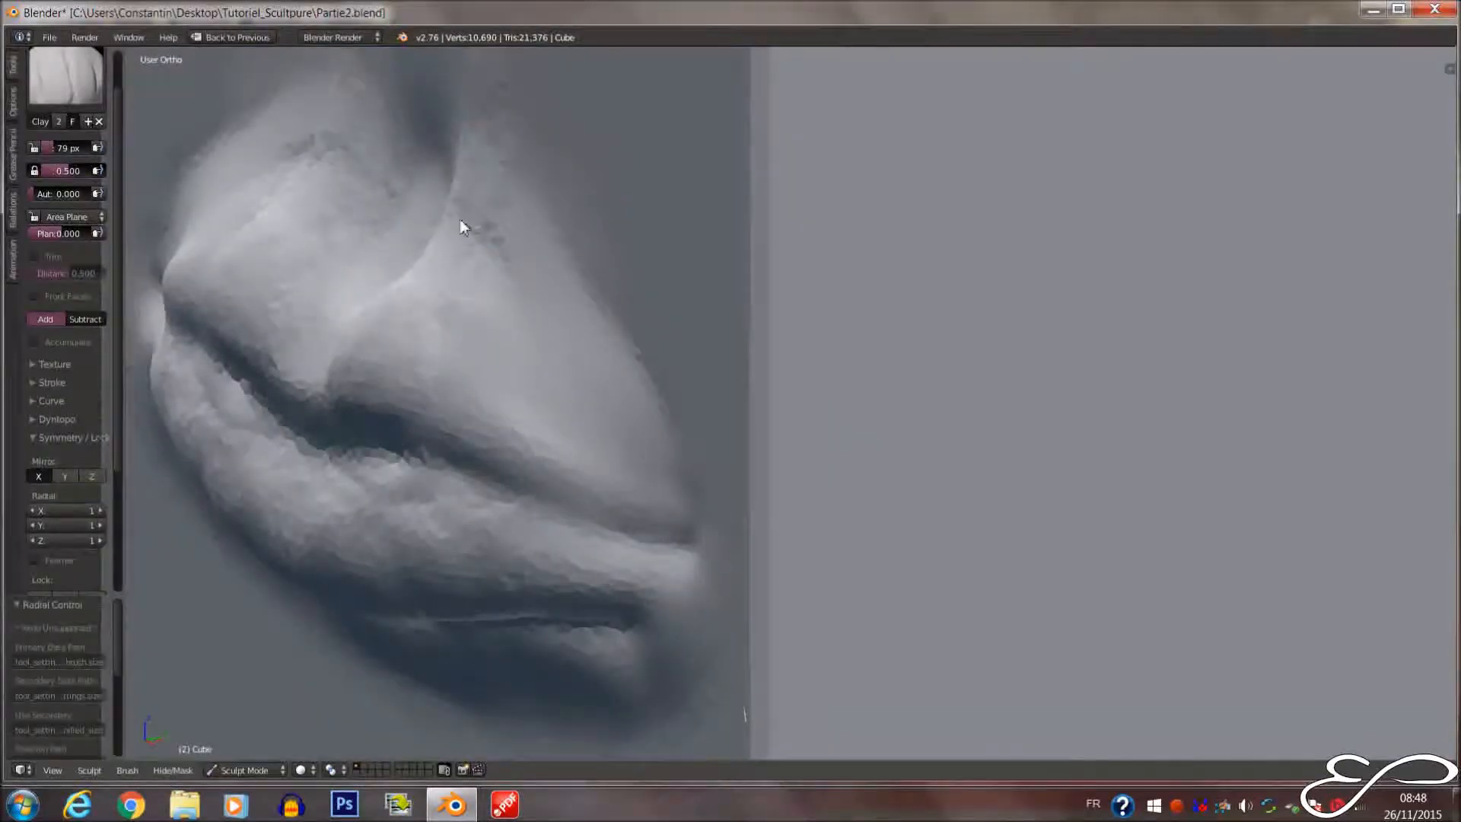
pyautogui.moveTo(478, 174)
pyautogui.mouseDown()
pyautogui.moveTo(493, 189)
pyautogui.moveTo(490, 239)
pyautogui.moveTo(467, 275)
pyautogui.mouseUp()
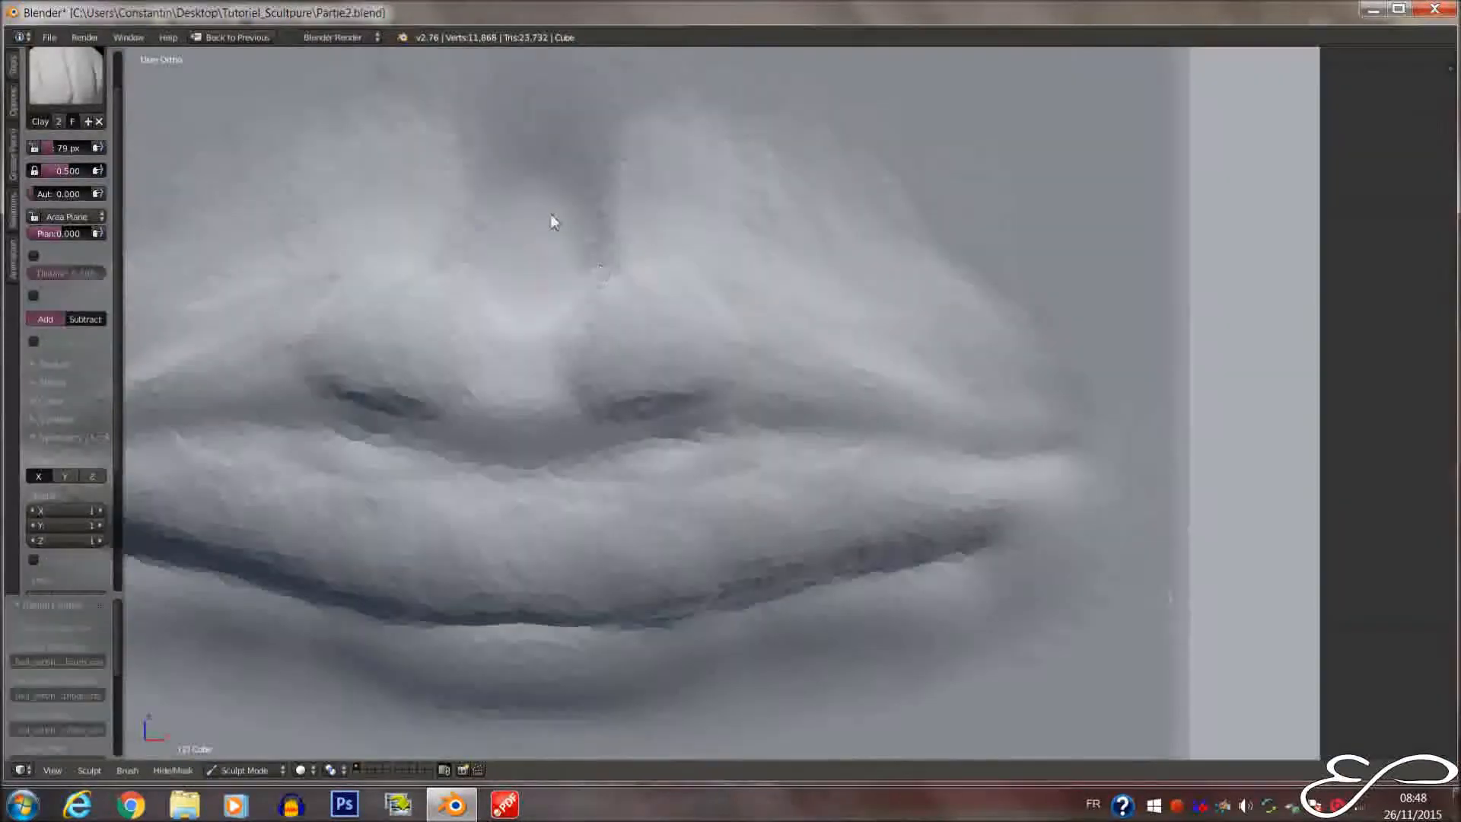
pyautogui.moveTo(532, 169)
pyautogui.mouseDown()
pyautogui.moveTo(535, 354)
pyautogui.moveTo(486, 348)
pyautogui.moveTo(445, 382)
pyautogui.mouseUp()
# Reduce the Clay Strips brush to 42 px and thicken the upper lip's lower edge toward the mouth corner
pyautogui.press('f')
pyautogui.click(515, 354)
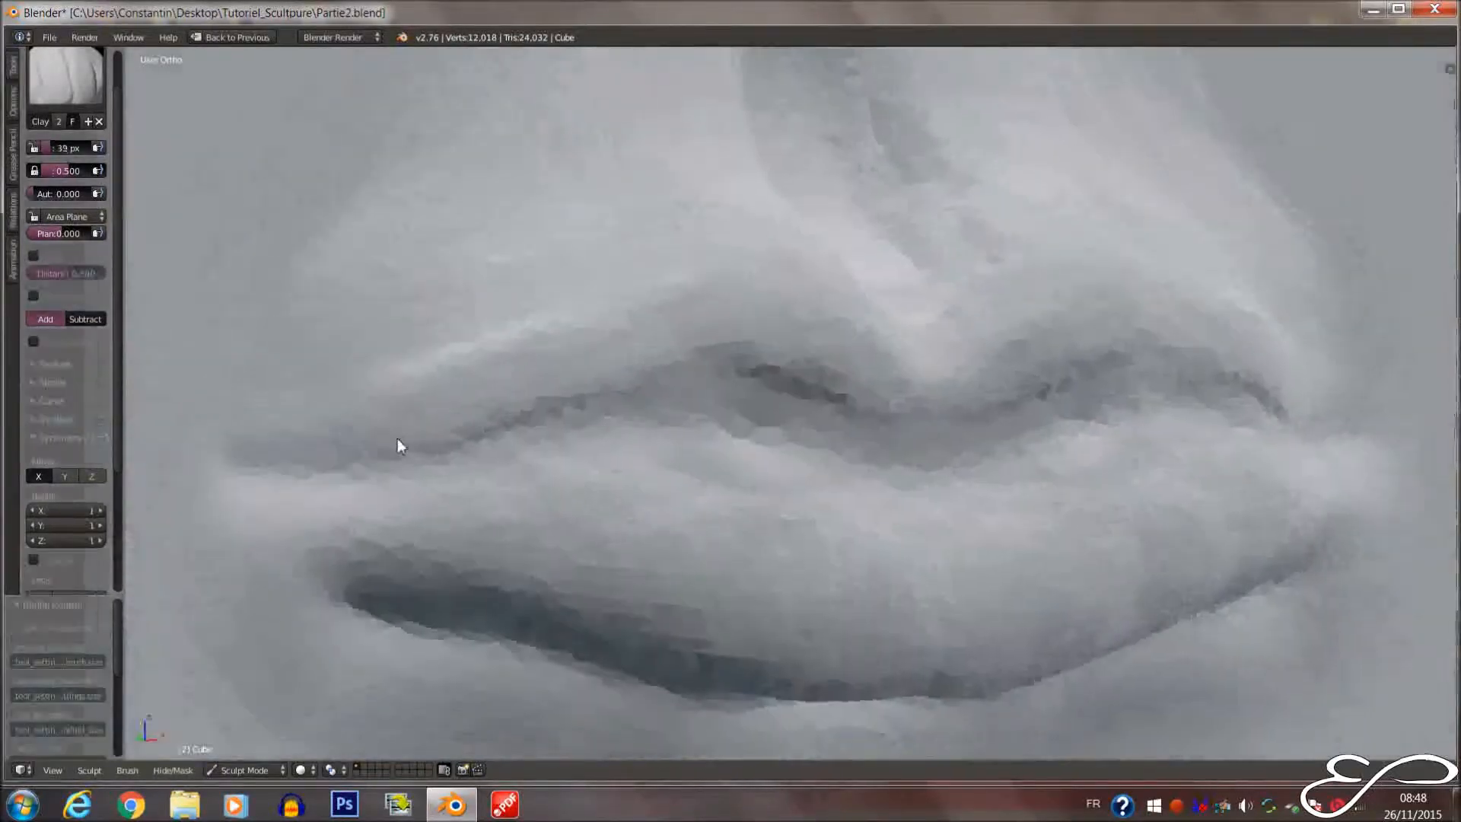
pyautogui.press('f')
pyautogui.click(400, 437)
pyautogui.moveTo(481, 404); pyautogui.dragTo(439, 388)
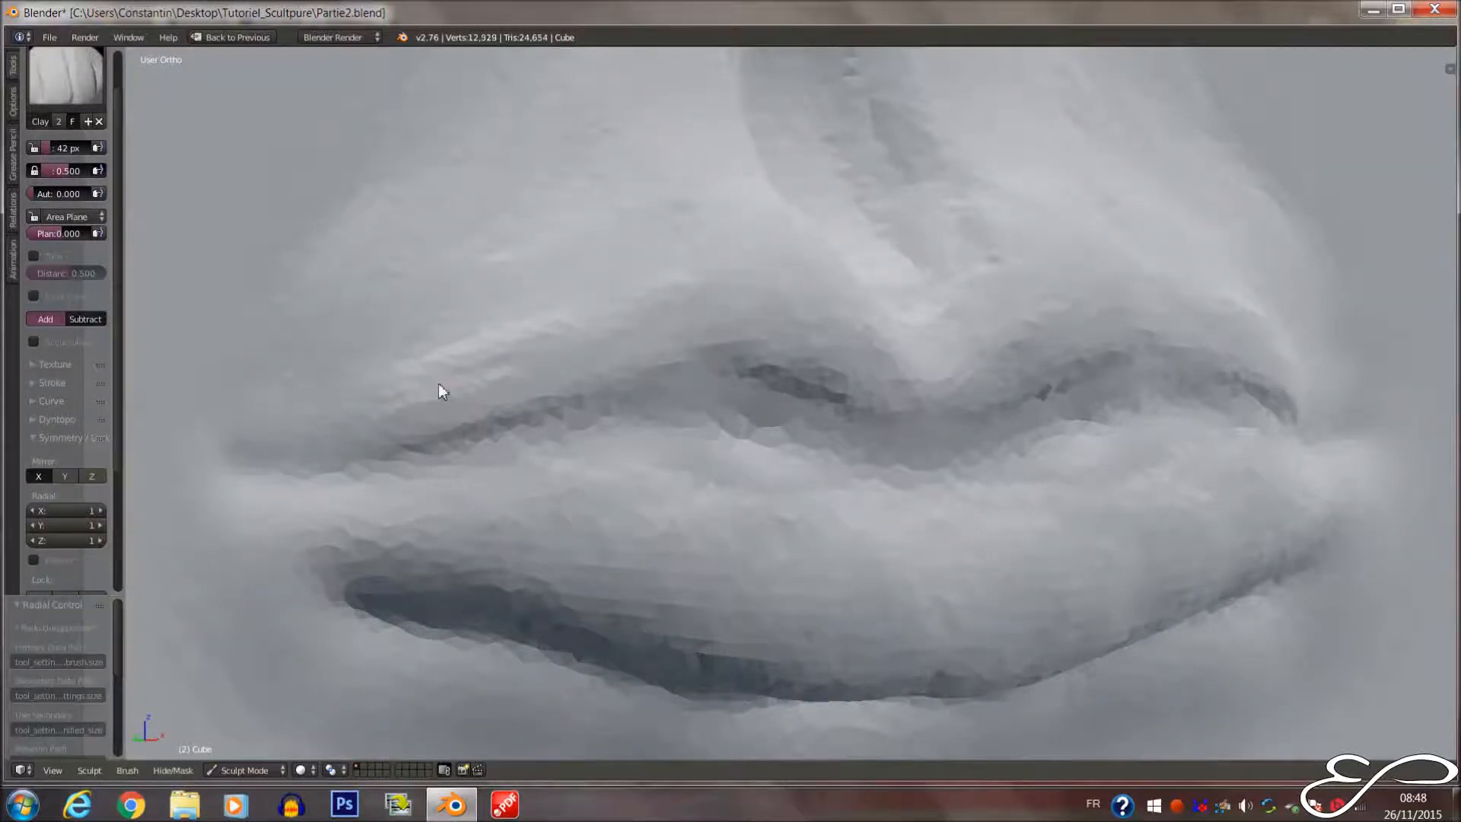
# Raise the Clay Strips strength to 0.768 and define the upper lip's lower edge with strokes of about 37 px
pyautogui.moveTo(70, 170); pyautogui.dragTo(82, 171)
pyautogui.press('f')
pyautogui.click(435, 400)
pyautogui.press('f')
pyautogui.click(431, 408)
pyautogui.moveTo(431, 409)
pyautogui.mouseDown()
pyautogui.moveTo(426, 432)
pyautogui.moveTo(648, 349)
pyautogui.moveTo(623, 366)
pyautogui.mouseUp()
pyautogui.moveTo(857, 371)
pyautogui.mouseDown()
pyautogui.moveTo(971, 392)
pyautogui.moveTo(783, 355)
pyautogui.mouseUp()
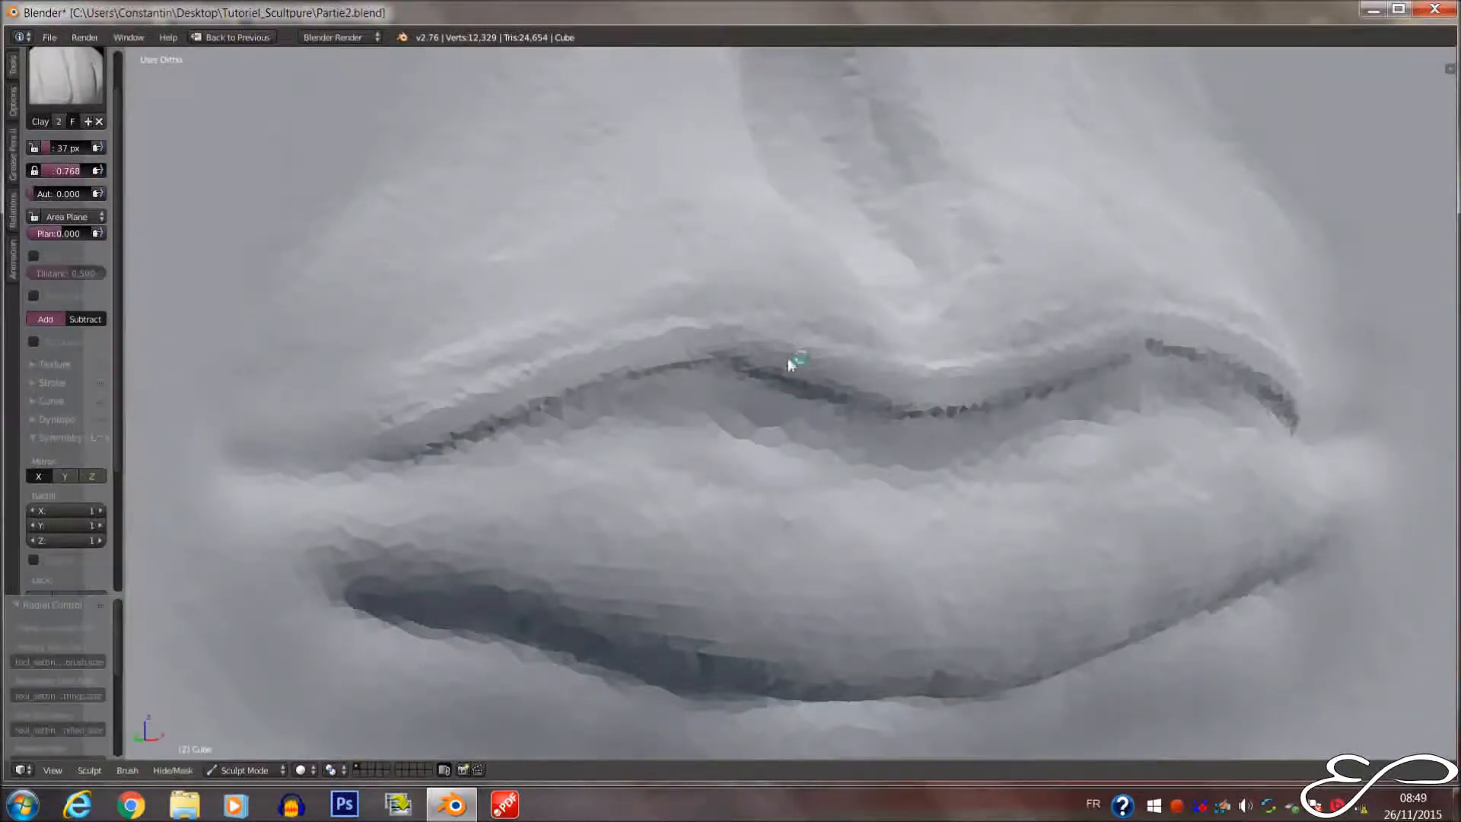
pyautogui.moveTo(467, 413)
pyautogui.mouseDown(button='middle')
pyautogui.moveTo(413, 422)
pyautogui.moveTo(444, 409)
pyautogui.moveTo(399, 441)
pyautogui.mouseUp(button='middle')
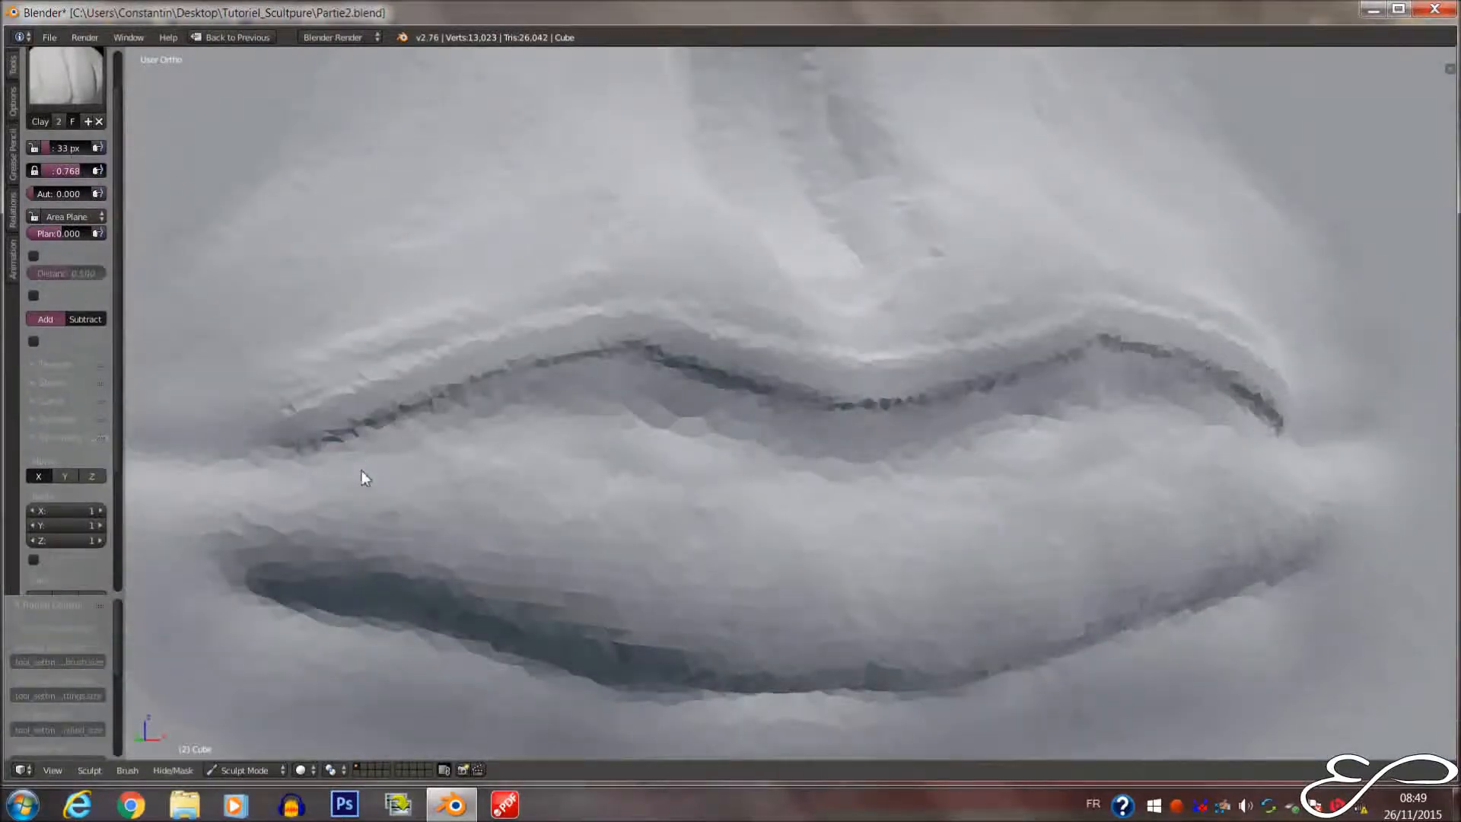
# Fill out the lower lip's surface with the Clay Strips brush at 54 px and inspect the mouth from an angle
pyautogui.moveTo(462, 456); pyautogui.dragTo(728, 464)
pyautogui.press('f')
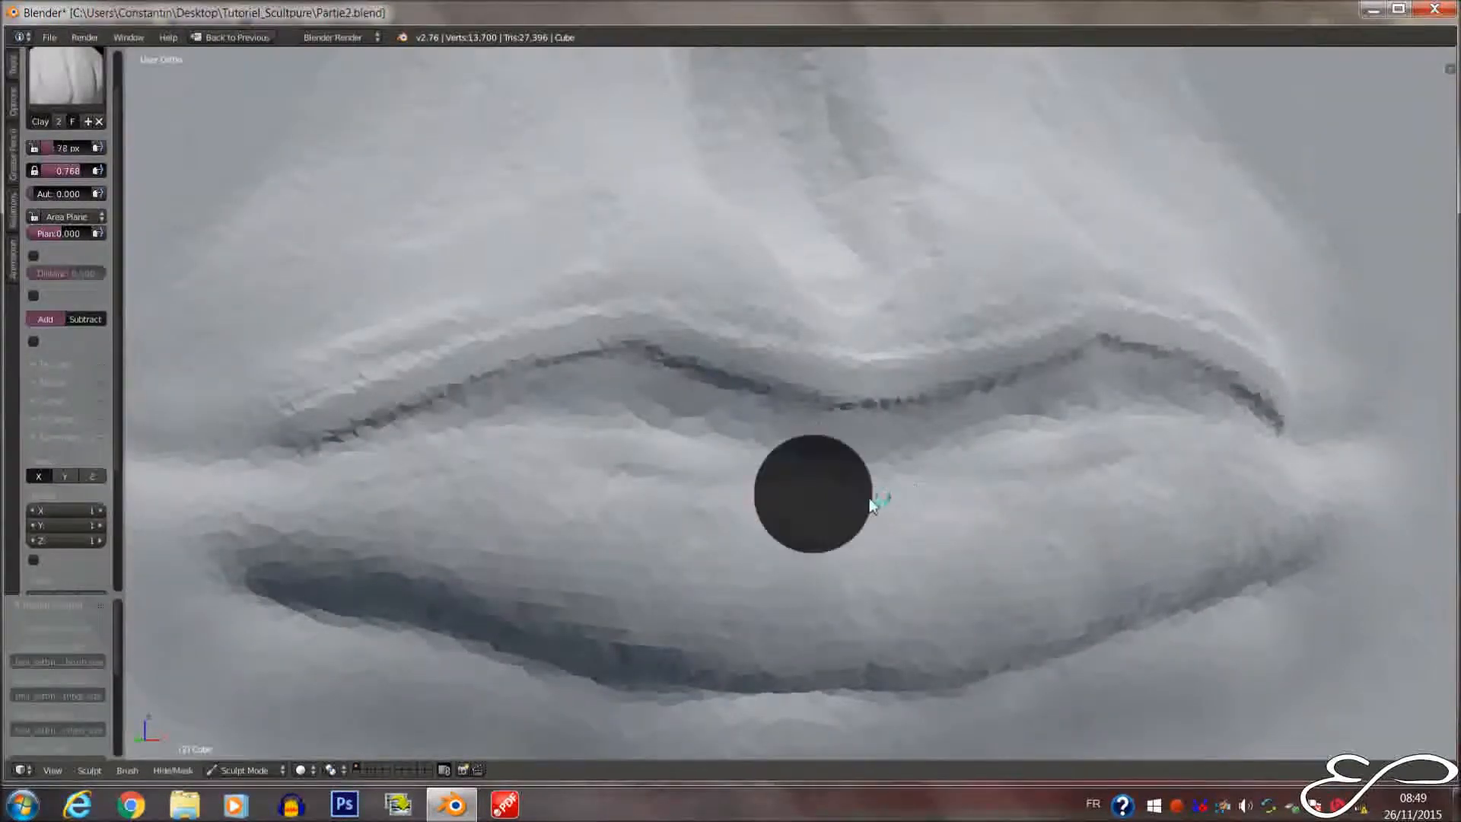
pyautogui.click(875, 532)
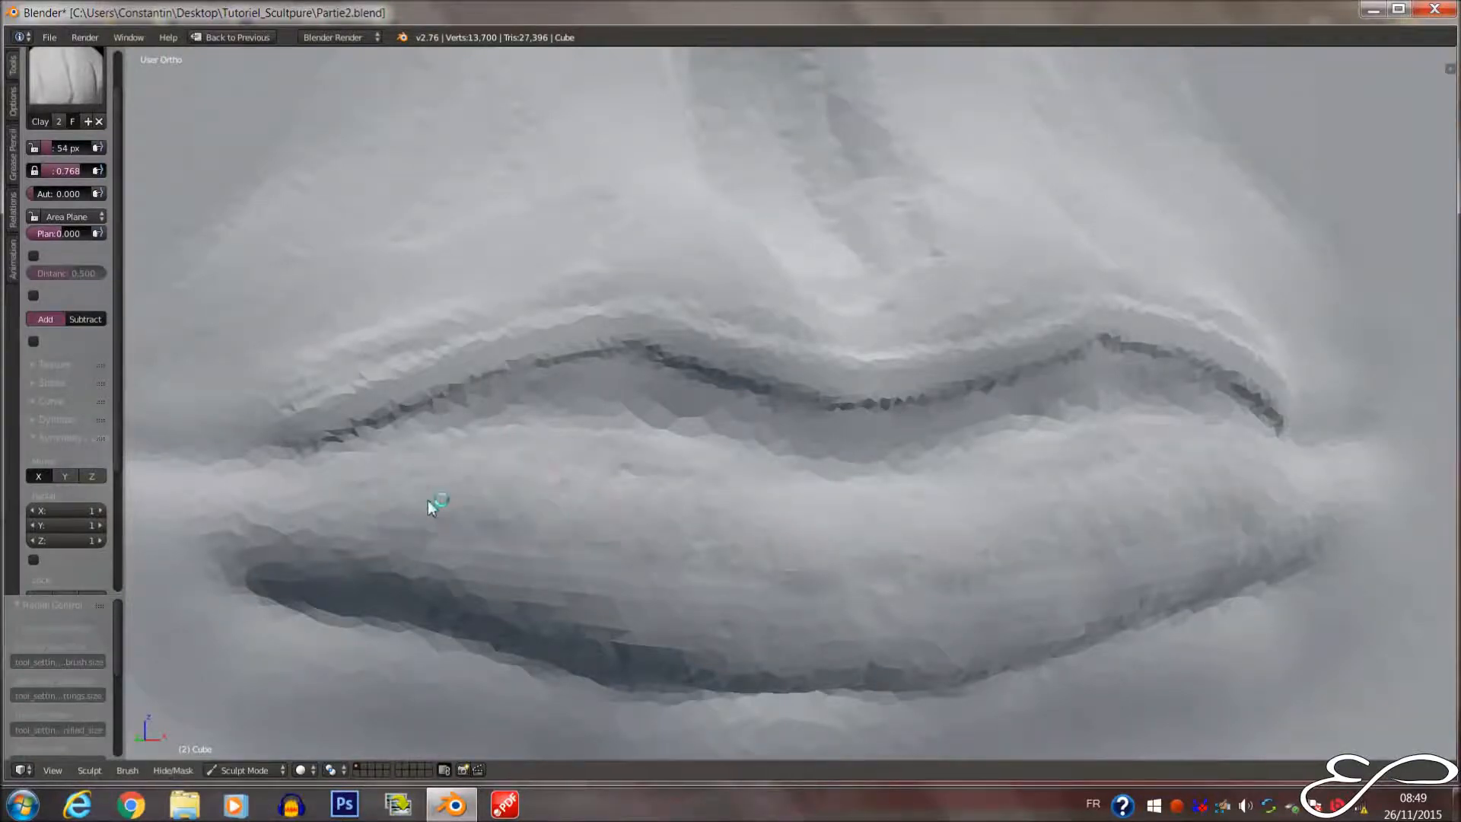
pyautogui.moveTo(865, 616)
pyautogui.mouseDown(button='middle')
pyautogui.moveTo(711, 581)
pyautogui.moveTo(652, 505)
pyautogui.moveTo(606, 522)
pyautogui.moveTo(888, 528)
pyautogui.moveTo(701, 515)
pyautogui.mouseUp(button='middle')
pyautogui.scroll(-3, 651, 505)
pyautogui.scroll(3, 701, 515)
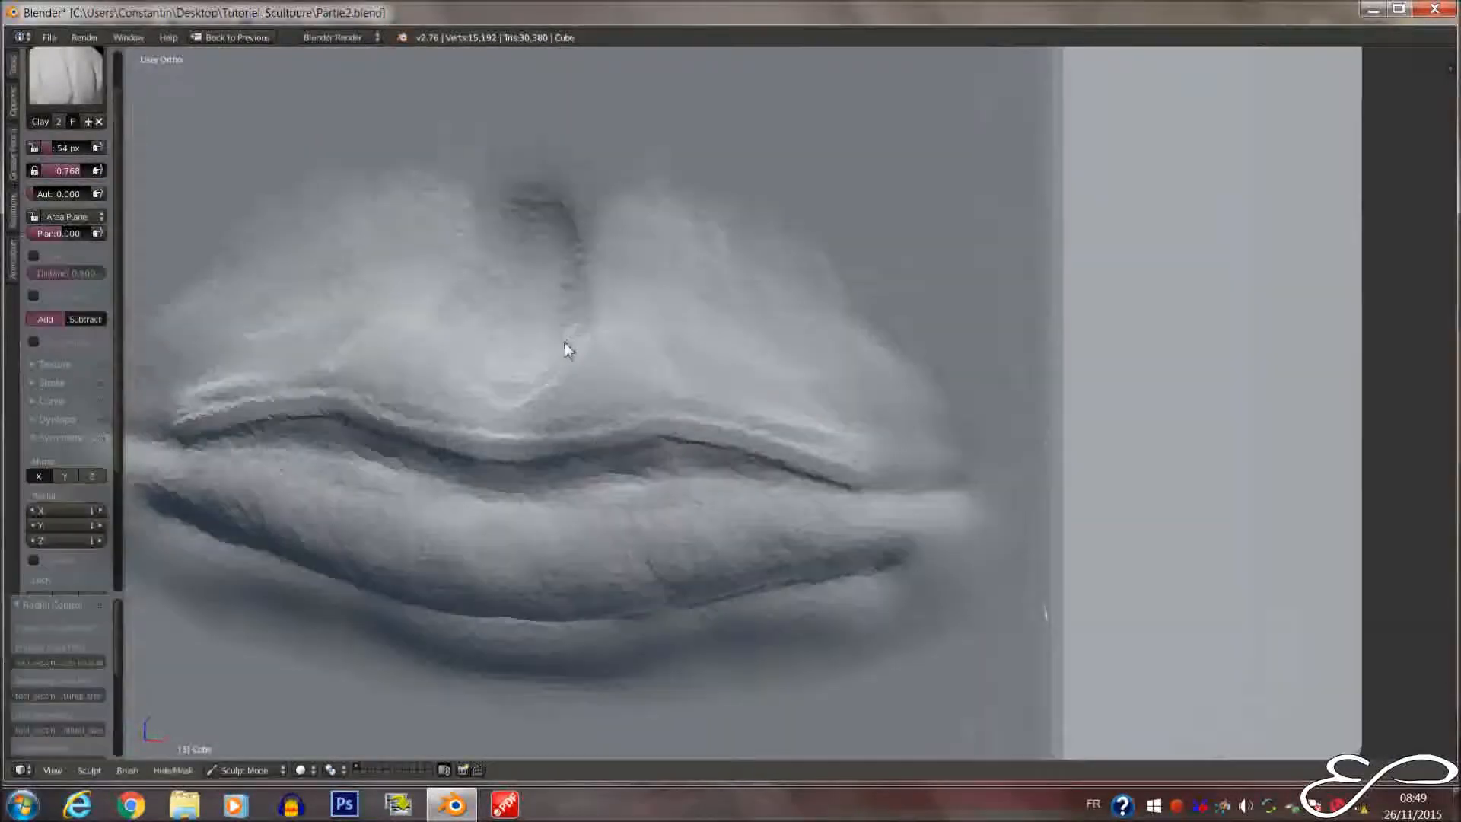
# Enlarge the Clay Strips brush to 73 px and build up the lower lip along the mouth opening in front view
pyautogui.press('KP_1')
pyautogui.scroll(3, 546, 423)
pyautogui.press('f')
pyautogui.click(555, 457)
pyautogui.moveTo(478, 441); pyautogui.dragTo(503, 438)
pyautogui.keyDown('shift'); pyautogui.moveTo(506, 439); pyautogui.dragTo(579, 439, button='middle'); pyautogui.keyUp('shift')
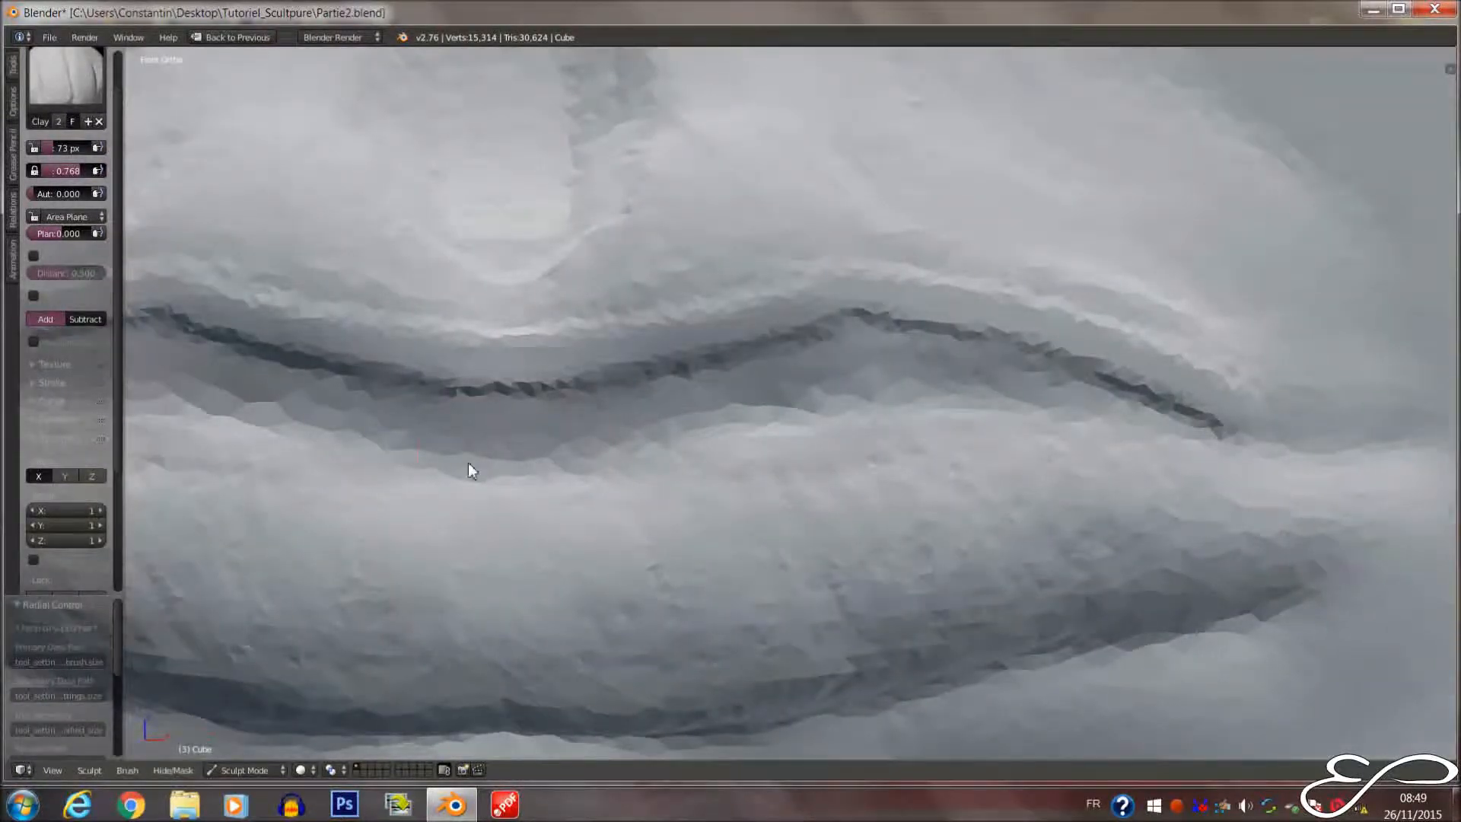
pyautogui.scroll(-2, 465, 446)
# Carve the line between the lips from the centre to the mouth corner with the Crease brush at 78 px
pyautogui.click(80, 84)
pyautogui.click(243, 156)
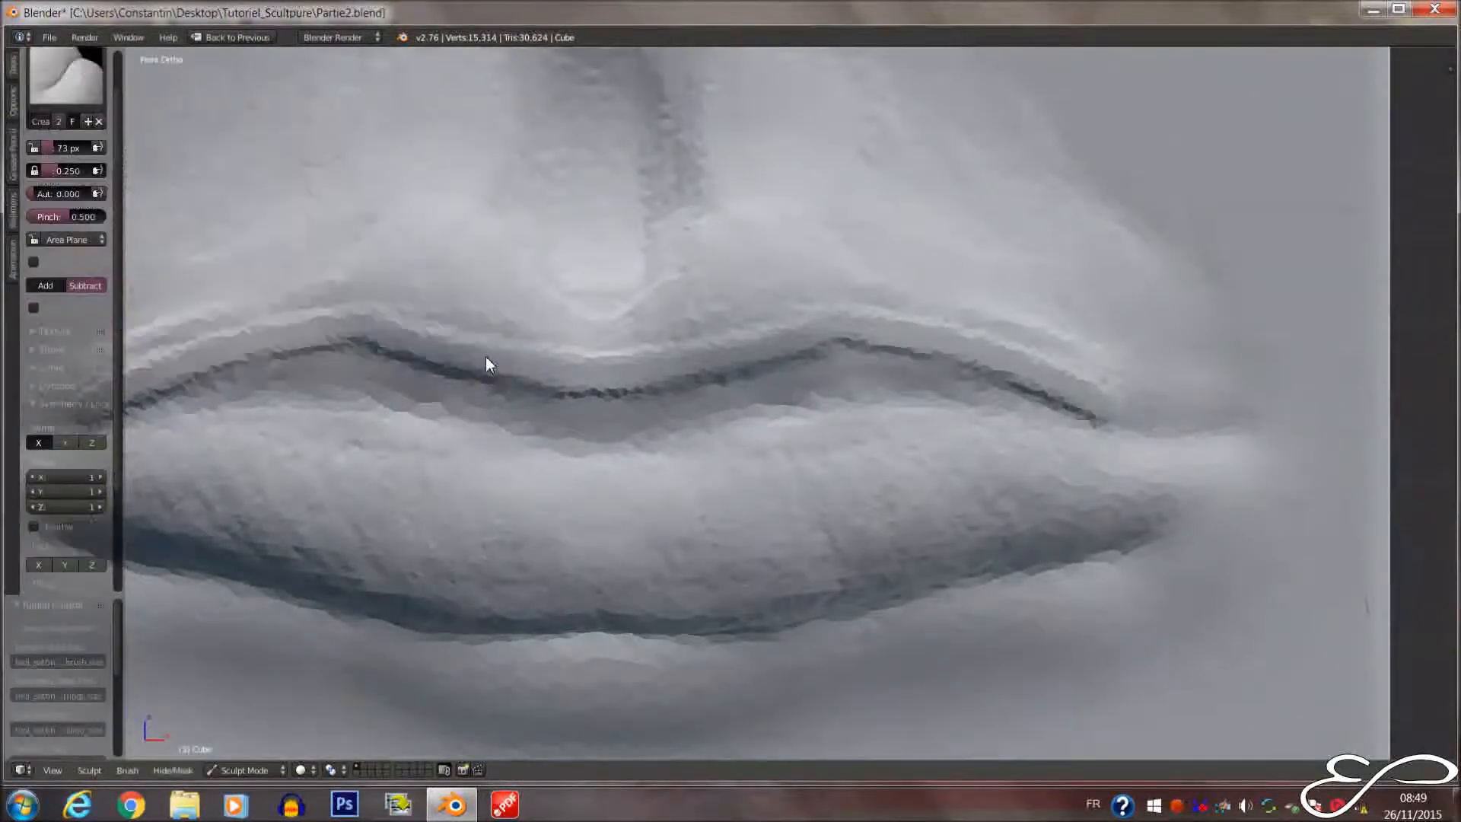
pyautogui.scroll(4, 522, 419)
pyautogui.press('f')
pyautogui.click(523, 420)
pyautogui.moveTo(523, 448)
pyautogui.mouseDown()
pyautogui.moveTo(581, 453)
pyautogui.moveTo(890, 388)
pyautogui.moveTo(1176, 437)
pyautogui.mouseUp()
pyautogui.moveTo(858, 377); pyautogui.dragTo(1151, 408)
pyautogui.keyDown('shift'); pyautogui.moveTo(1168, 422); pyautogui.dragTo(825, 388, button='middle'); pyautogui.keyUp('shift')
pyautogui.moveTo(825, 388)
pyautogui.mouseDown()
pyautogui.moveTo(1255, 411)
pyautogui.moveTo(476, 336)
pyautogui.moveTo(445, 415)
pyautogui.mouseUp()
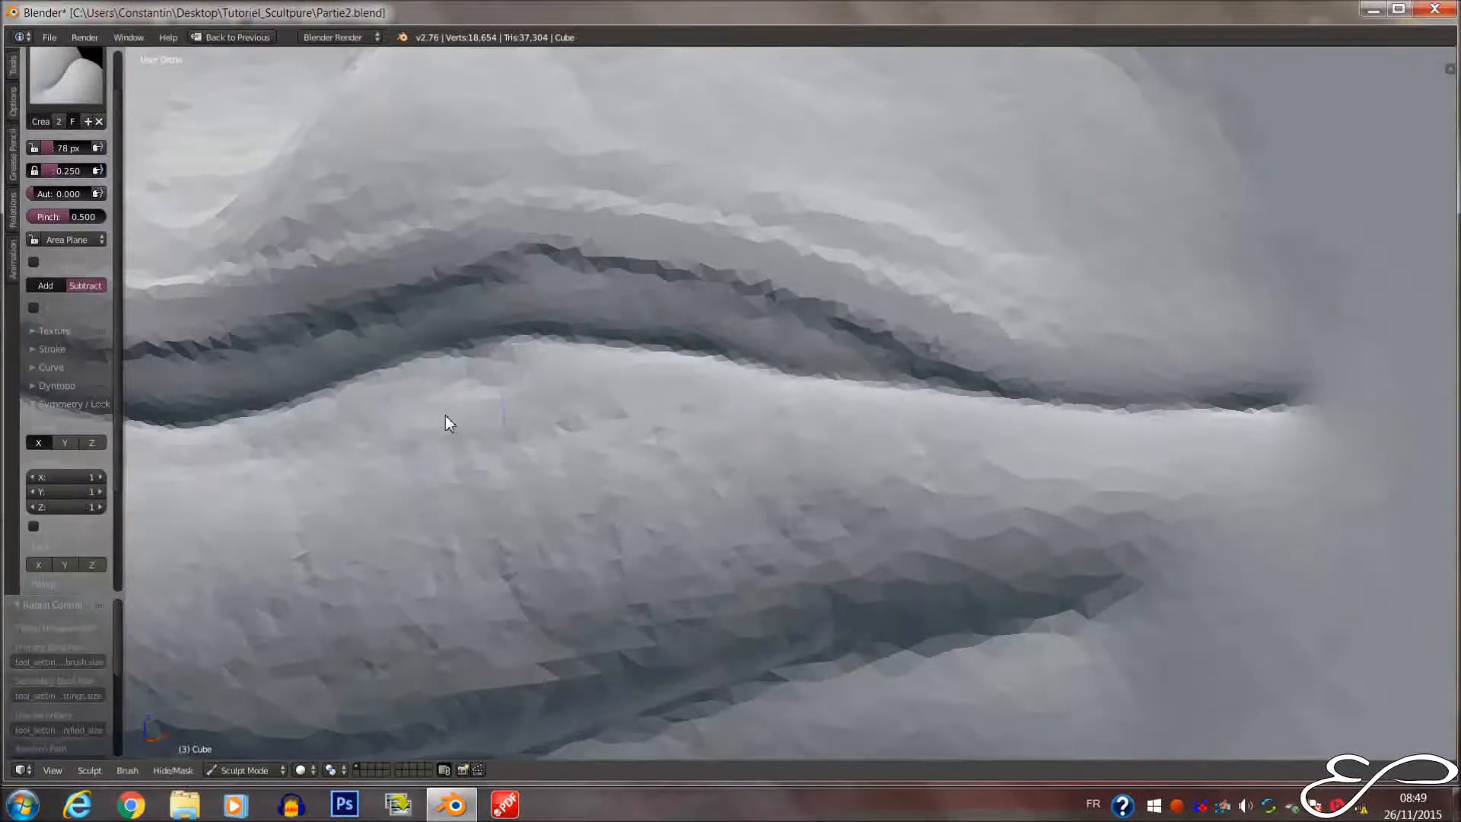
# Switch to the Clay Strips brush at about 50 px and build up the centre of the lower lip
pyautogui.press('KP_1')
pyautogui.click(49, 85)
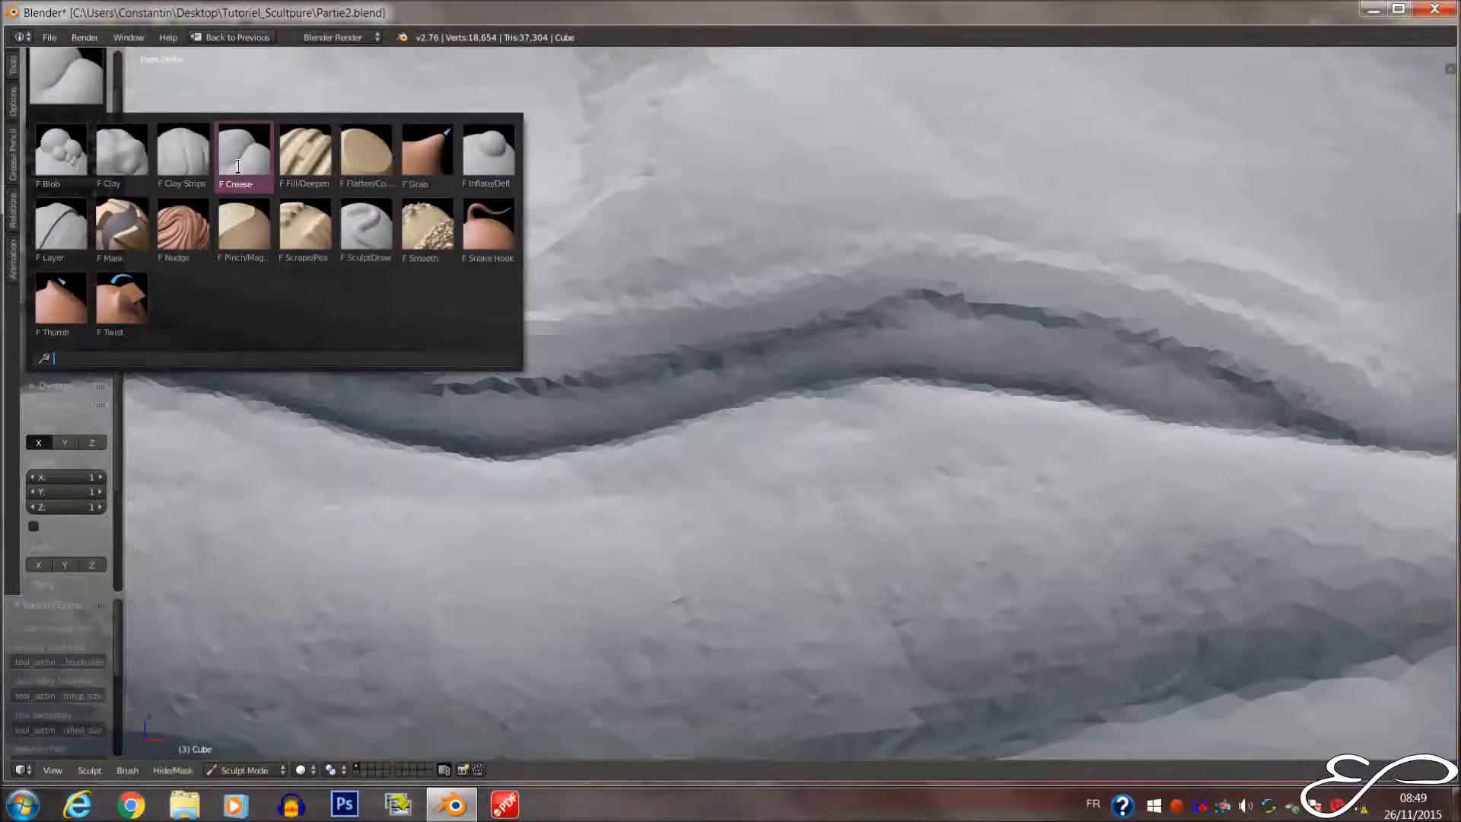
pyautogui.click(187, 160)
pyautogui.press('f')
pyautogui.click(501, 492)
pyautogui.moveTo(500, 492); pyautogui.dragTo(417, 523, button='middle')
pyautogui.scroll(-10, 385, 496)
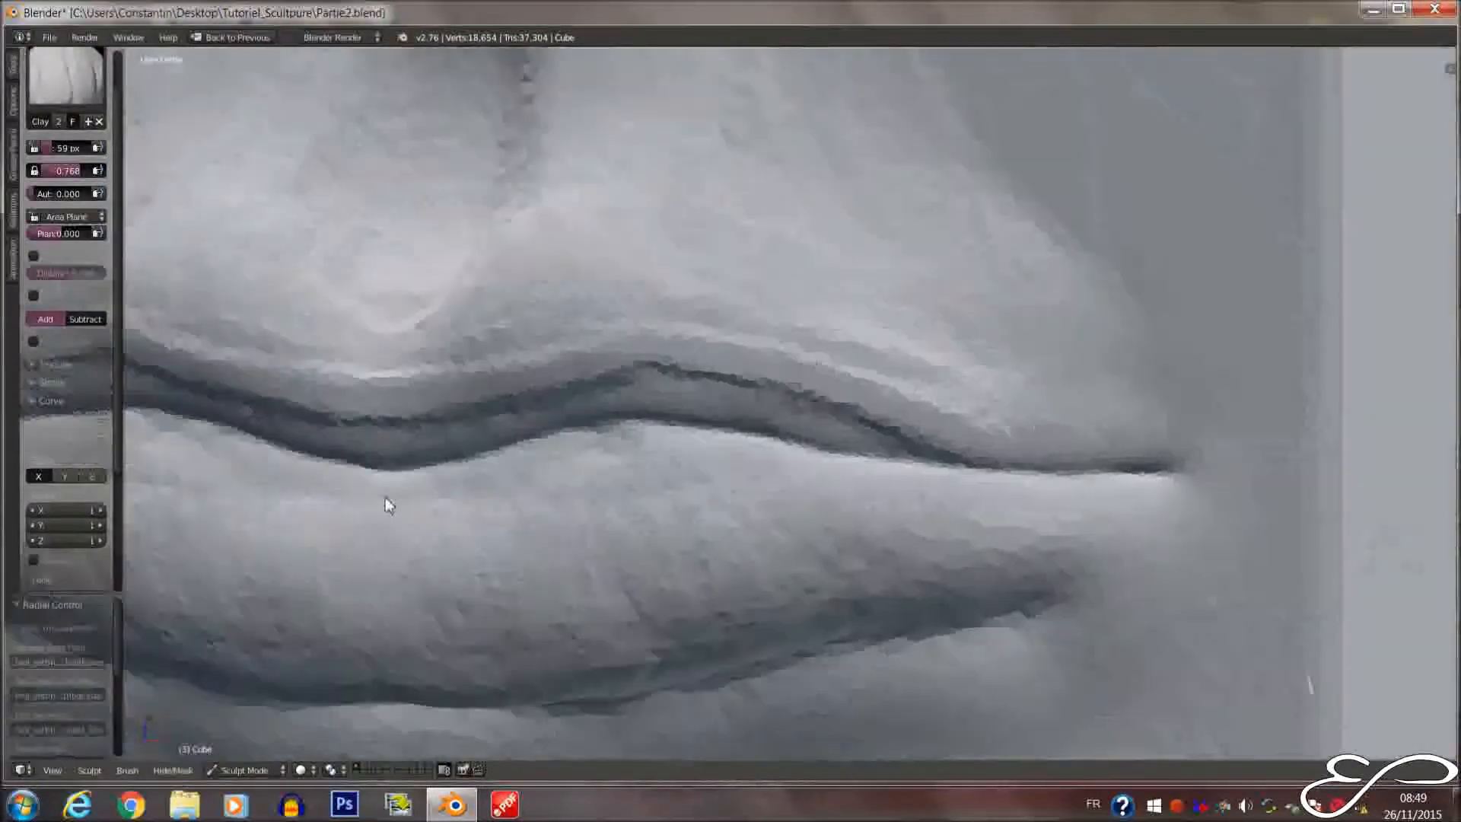
pyautogui.moveTo(459, 475); pyautogui.dragTo(654, 457, button='middle')
pyautogui.scroll(3, 475, 479)
pyautogui.scroll(-1, 608, 447)
pyautogui.scroll(6, 568, 494)
pyautogui.moveTo(563, 507); pyautogui.dragTo(572, 494, button='middle')
pyautogui.scroll(2, 567, 493)
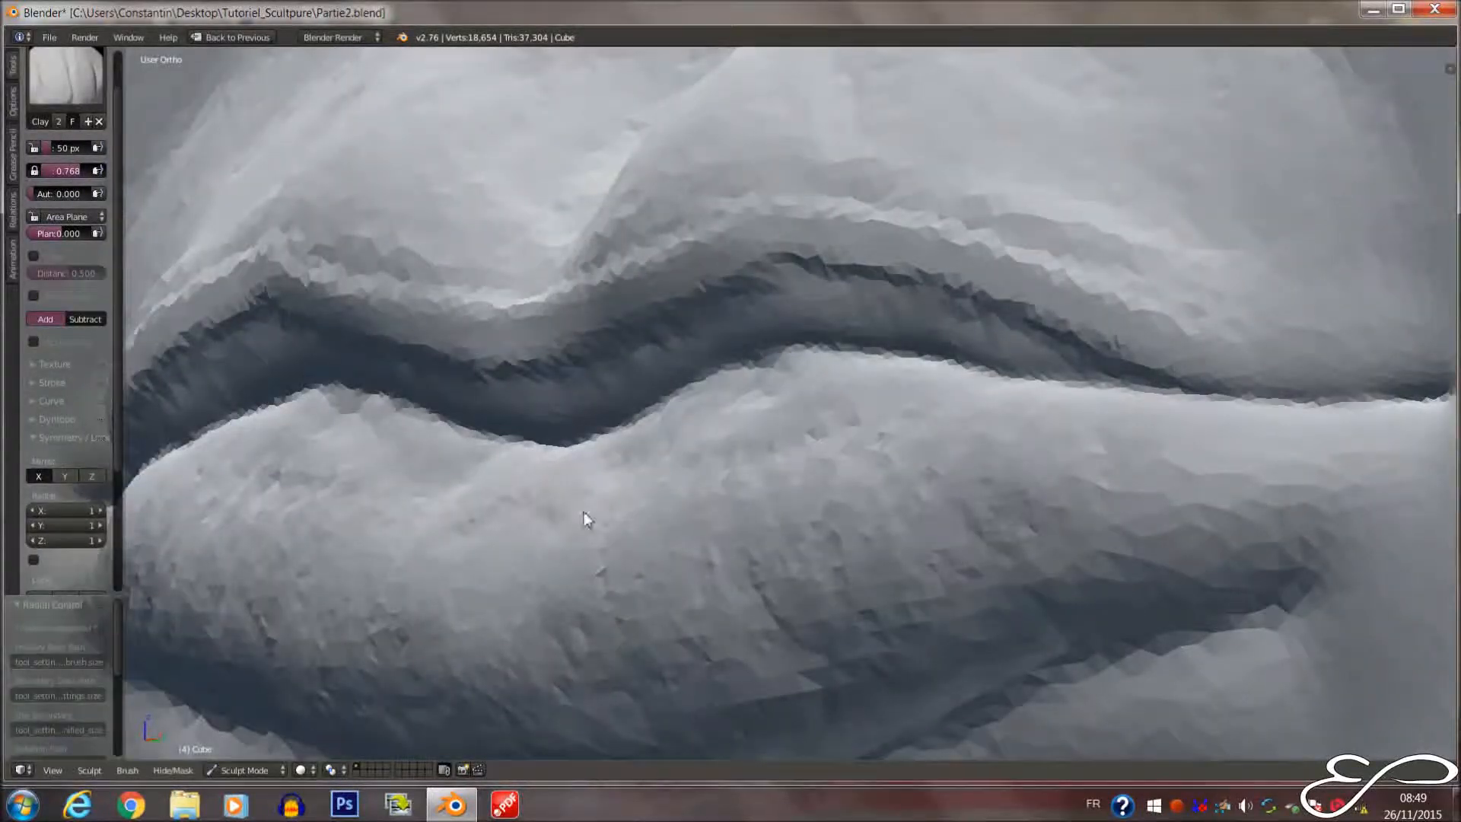
pyautogui.moveTo(582, 514); pyautogui.dragTo(638, 426)
# Enlarge the Clay Strips brush to 73 px, then 94 px, and even out the volume across the lower lip
pyautogui.press('f')
pyautogui.click(536, 478)
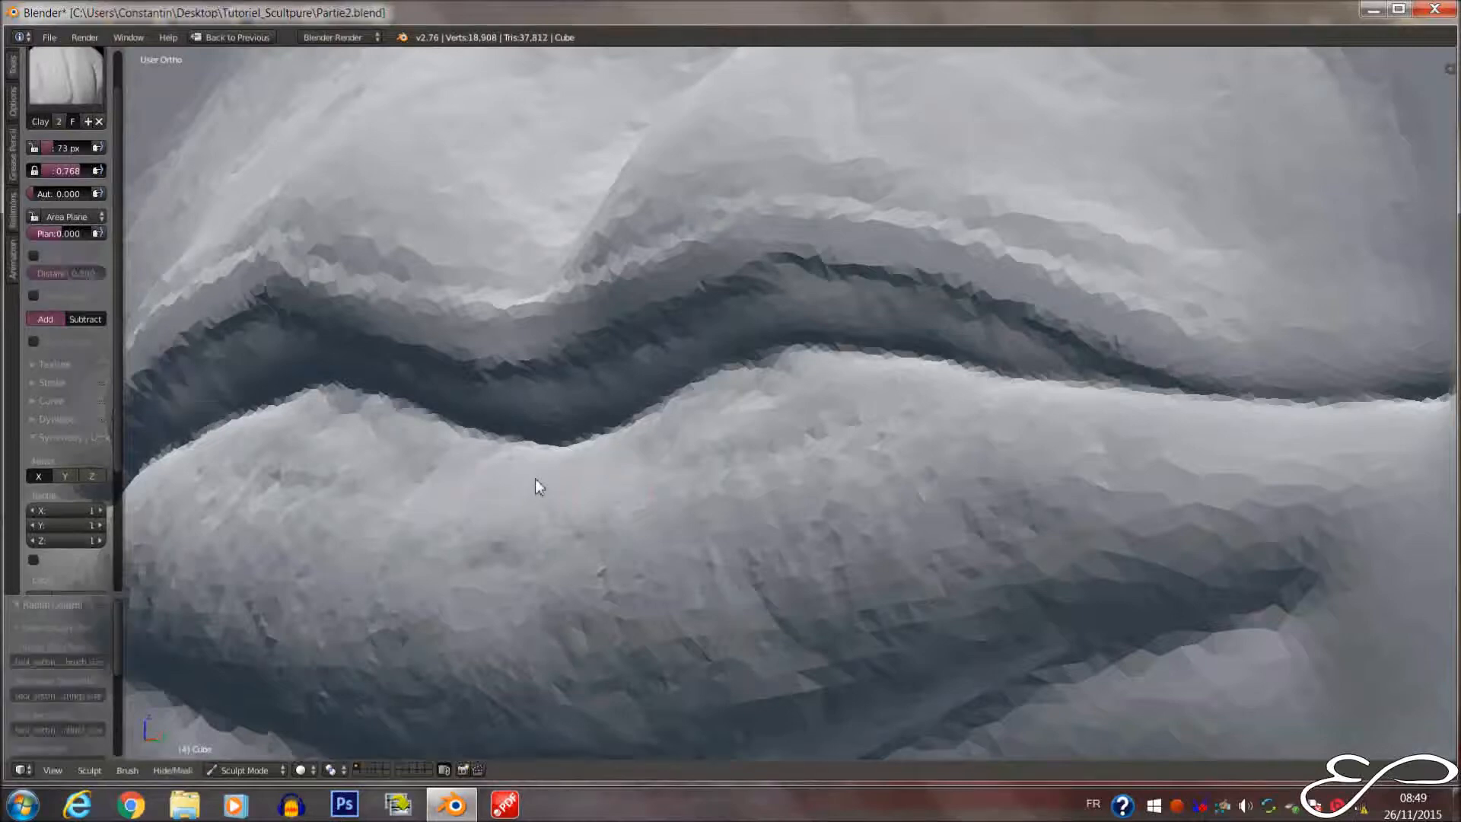
pyautogui.moveTo(532, 481)
pyautogui.mouseDown()
pyautogui.moveTo(650, 431)
pyautogui.moveTo(607, 499)
pyautogui.moveTo(586, 462)
pyautogui.moveTo(522, 538)
pyautogui.moveTo(696, 411)
pyautogui.moveTo(715, 473)
pyautogui.moveTo(795, 434)
pyautogui.moveTo(880, 441)
pyautogui.moveTo(522, 560)
pyautogui.moveTo(585, 569)
pyautogui.moveTo(505, 547)
pyautogui.moveTo(586, 480)
pyautogui.moveTo(505, 545)
pyautogui.moveTo(703, 576)
pyautogui.moveTo(633, 586)
pyautogui.moveTo(757, 440)
pyautogui.moveTo(877, 454)
pyautogui.moveTo(400, 525)
pyautogui.moveTo(536, 496)
pyautogui.mouseUp()
pyautogui.press('f')
pyautogui.click(522, 521)
pyautogui.moveTo(535, 496)
pyautogui.mouseDown(button='middle')
pyautogui.moveTo(459, 531)
pyautogui.moveTo(572, 514)
pyautogui.moveTo(730, 459)
pyautogui.moveTo(711, 453)
pyautogui.mouseUp(button='middle')
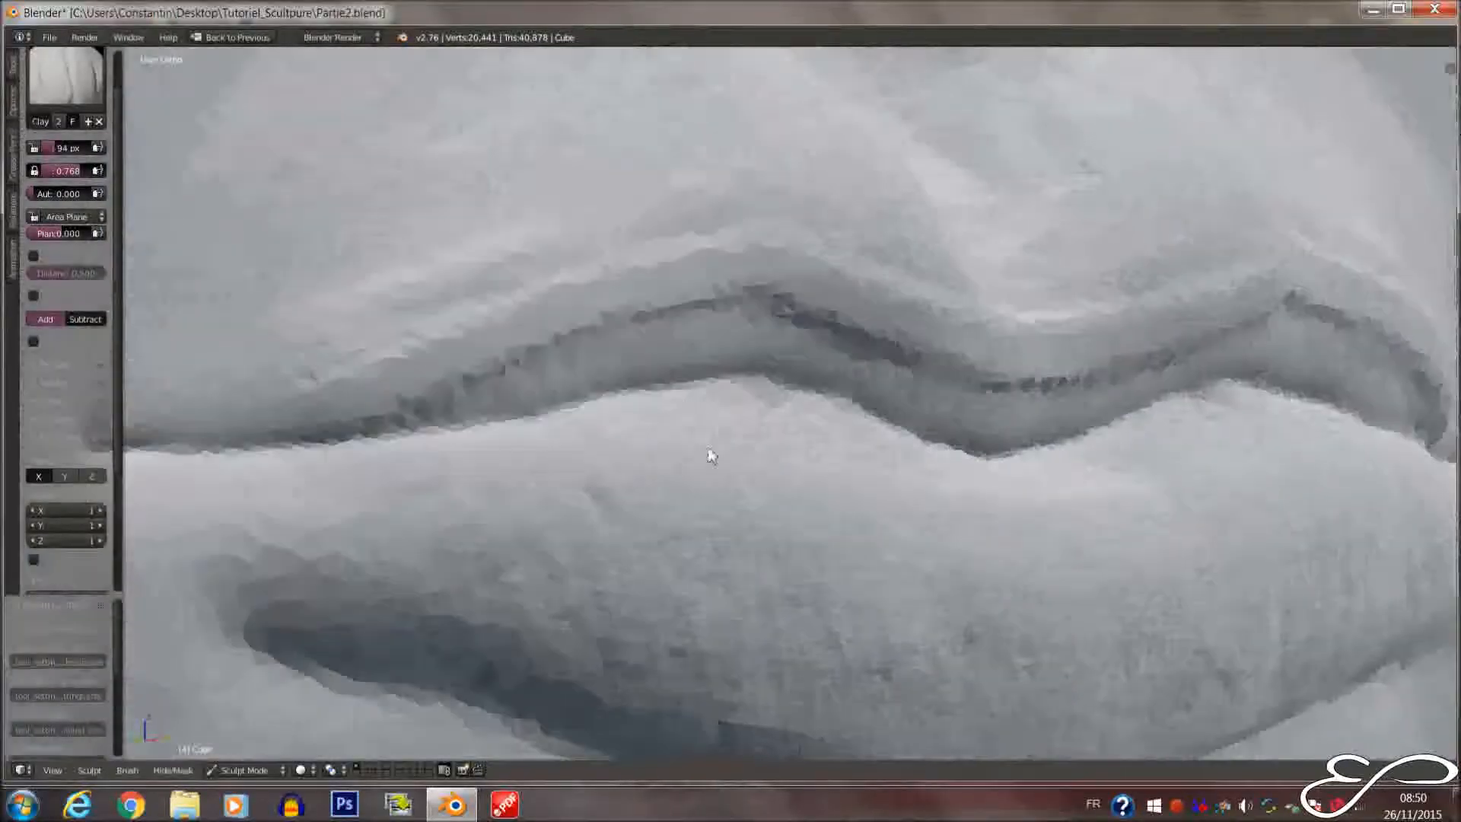
pyautogui.moveTo(504, 388)
pyautogui.mouseDown()
pyautogui.moveTo(750, 315)
pyautogui.moveTo(1004, 432)
pyautogui.mouseUp()
# Add volume to the upper lip with the Clay Strips brush at 62 px and check the mouth's profile from the side
pyautogui.scroll(-3, 782, 411)
pyautogui.moveTo(783, 411); pyautogui.dragTo(593, 362, button='middle')
pyautogui.scroll(2, 694, 420)
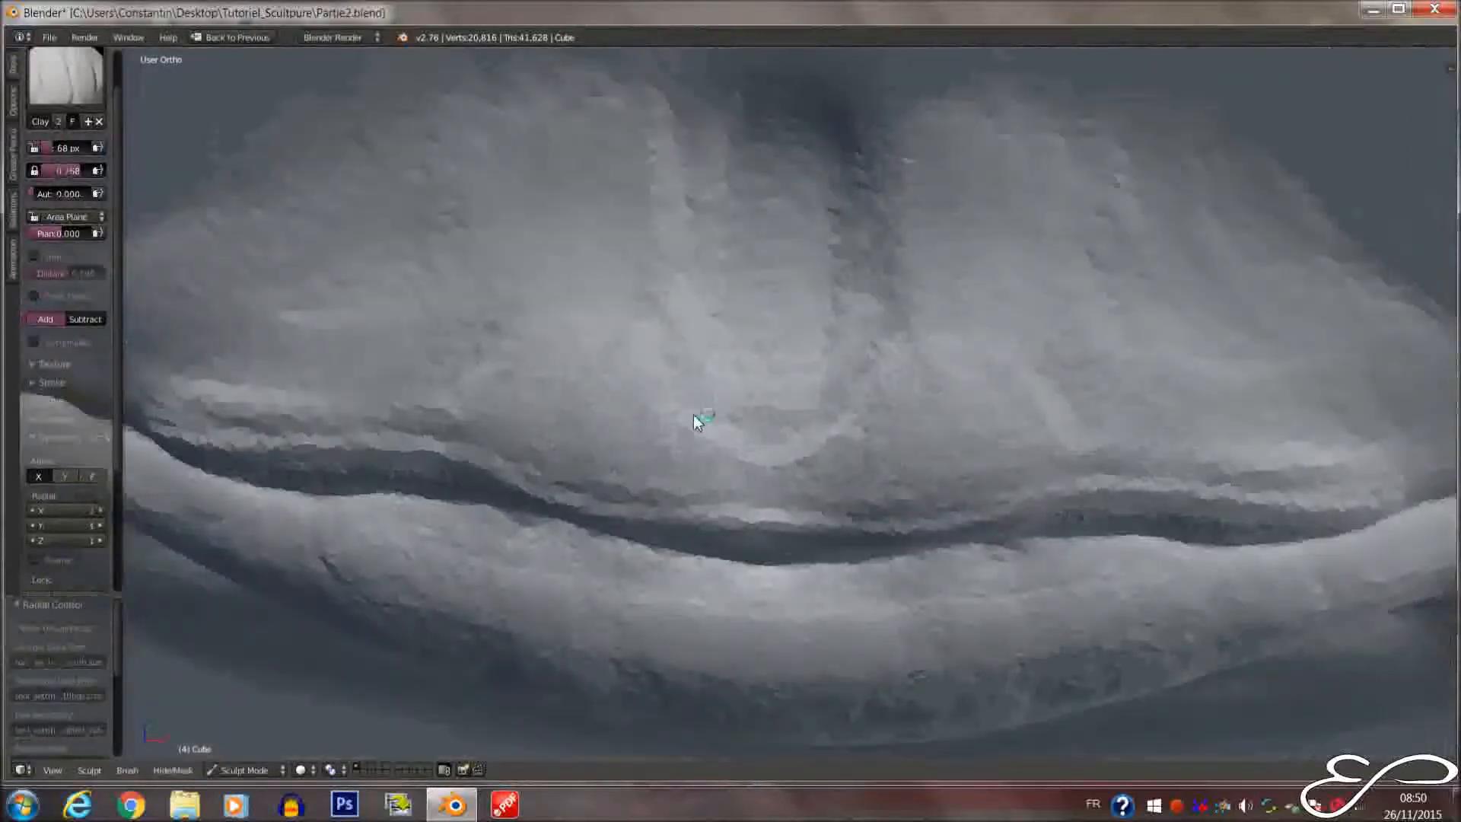
pyautogui.scroll(2, 659, 356)
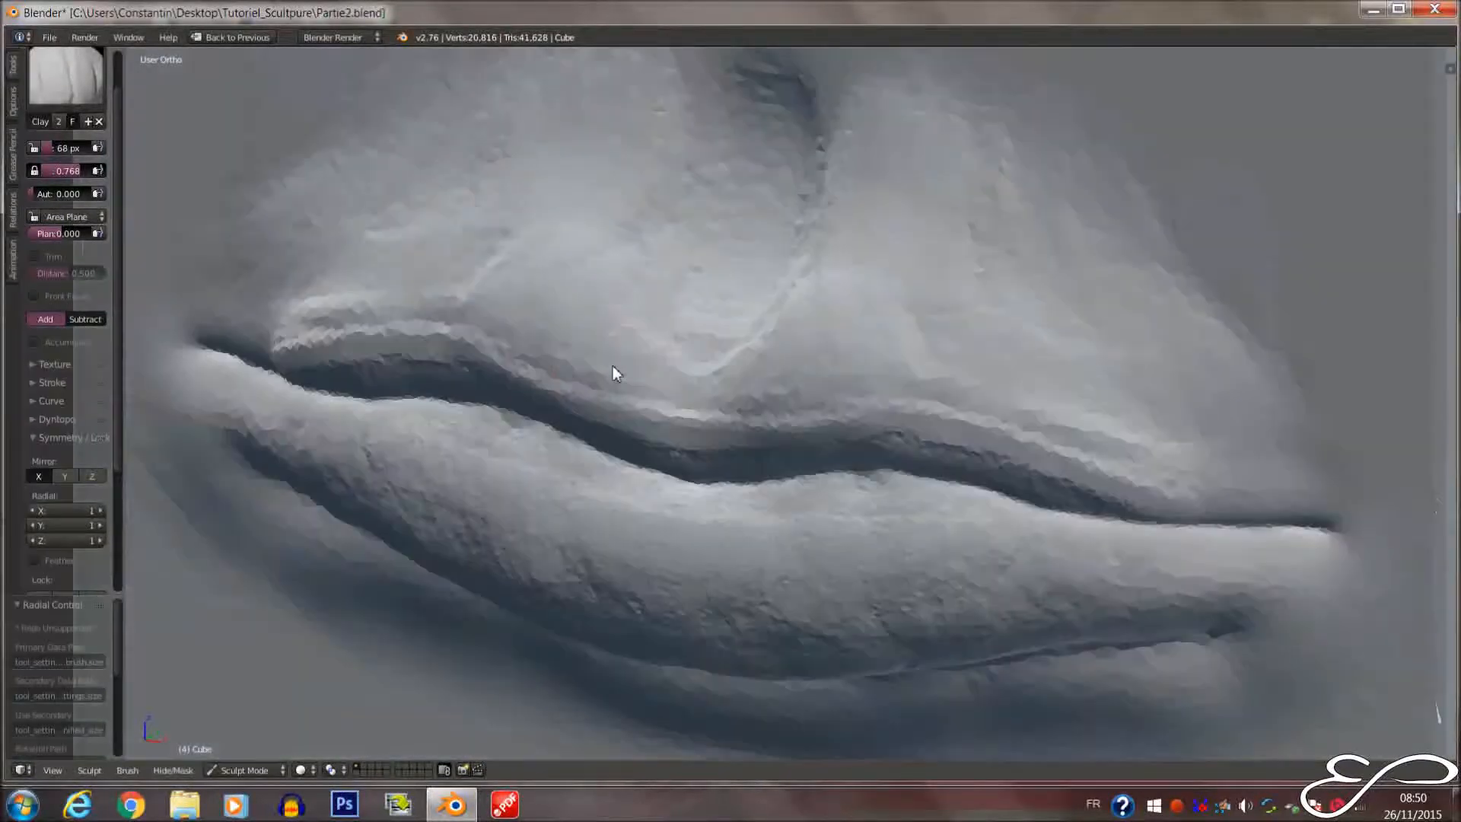
pyautogui.moveTo(609, 339); pyautogui.dragTo(680, 394, button='middle')
pyautogui.moveTo(680, 394)
pyautogui.mouseDown()
pyautogui.moveTo(582, 349)
pyautogui.moveTo(532, 260)
pyautogui.moveTo(494, 307)
pyautogui.moveTo(467, 272)
pyautogui.moveTo(261, 336)
pyautogui.moveTo(515, 358)
pyautogui.mouseUp()
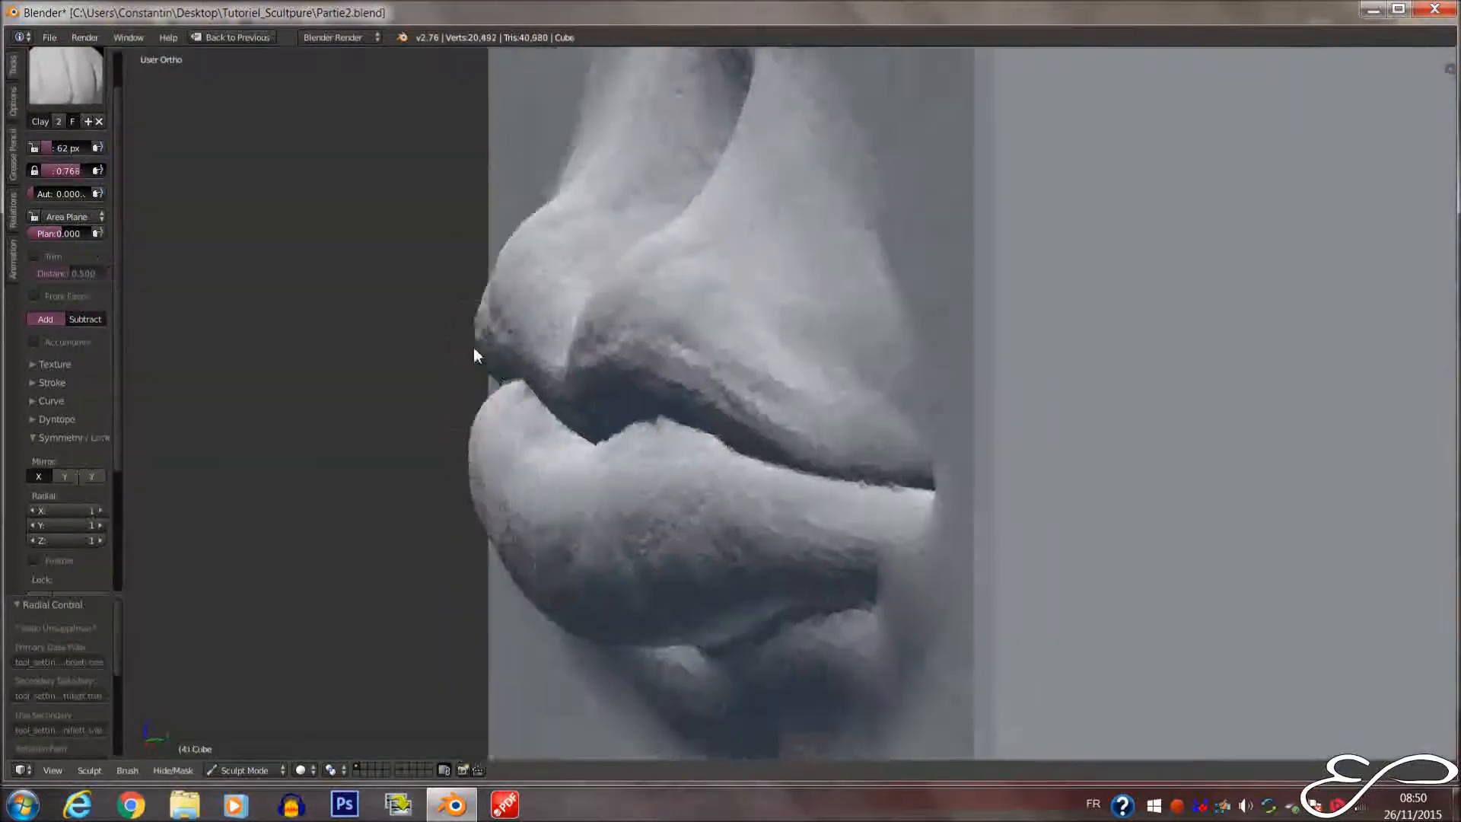
pyautogui.moveTo(474, 356)
pyautogui.mouseDown(button='middle')
pyautogui.moveTo(454, 349)
pyautogui.moveTo(470, 349)
pyautogui.mouseUp(button='middle')
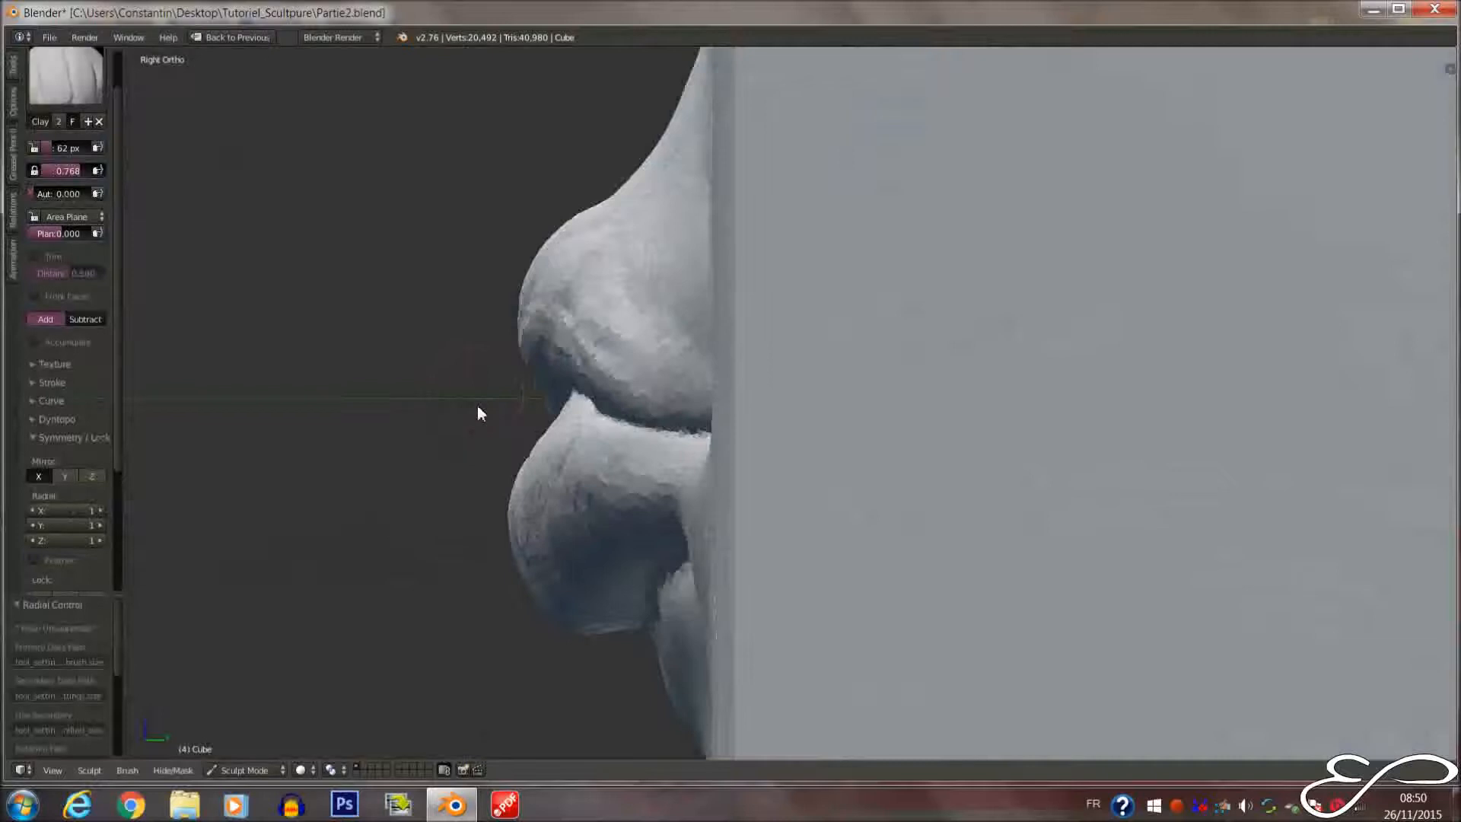
pyautogui.scroll(-4, 486, 388)
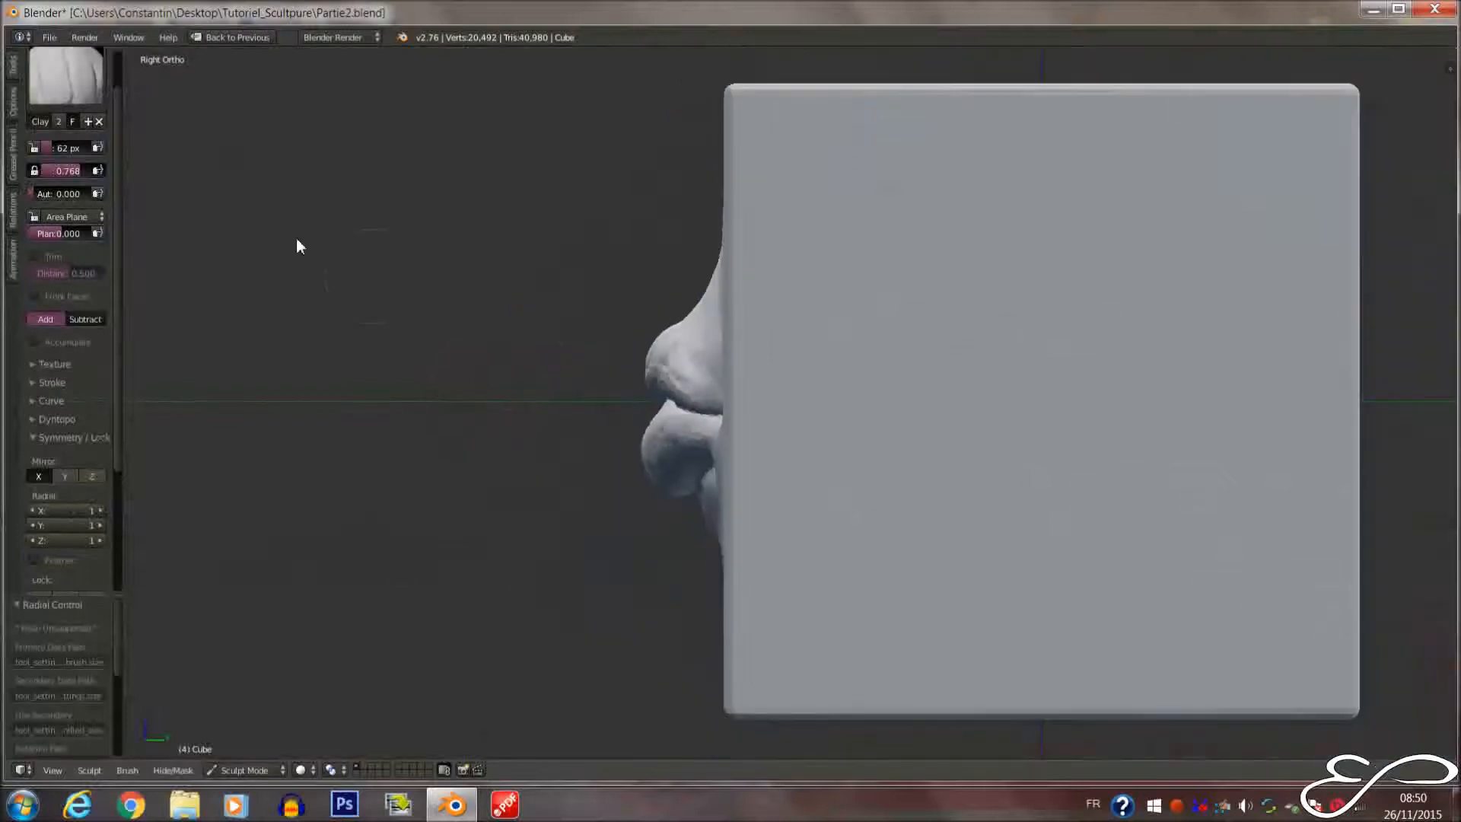
# Smooth the surface of the lips with the Smooth brush at 134 px and strength 0.500
pyautogui.click(65, 75)
pyautogui.click(427, 239)
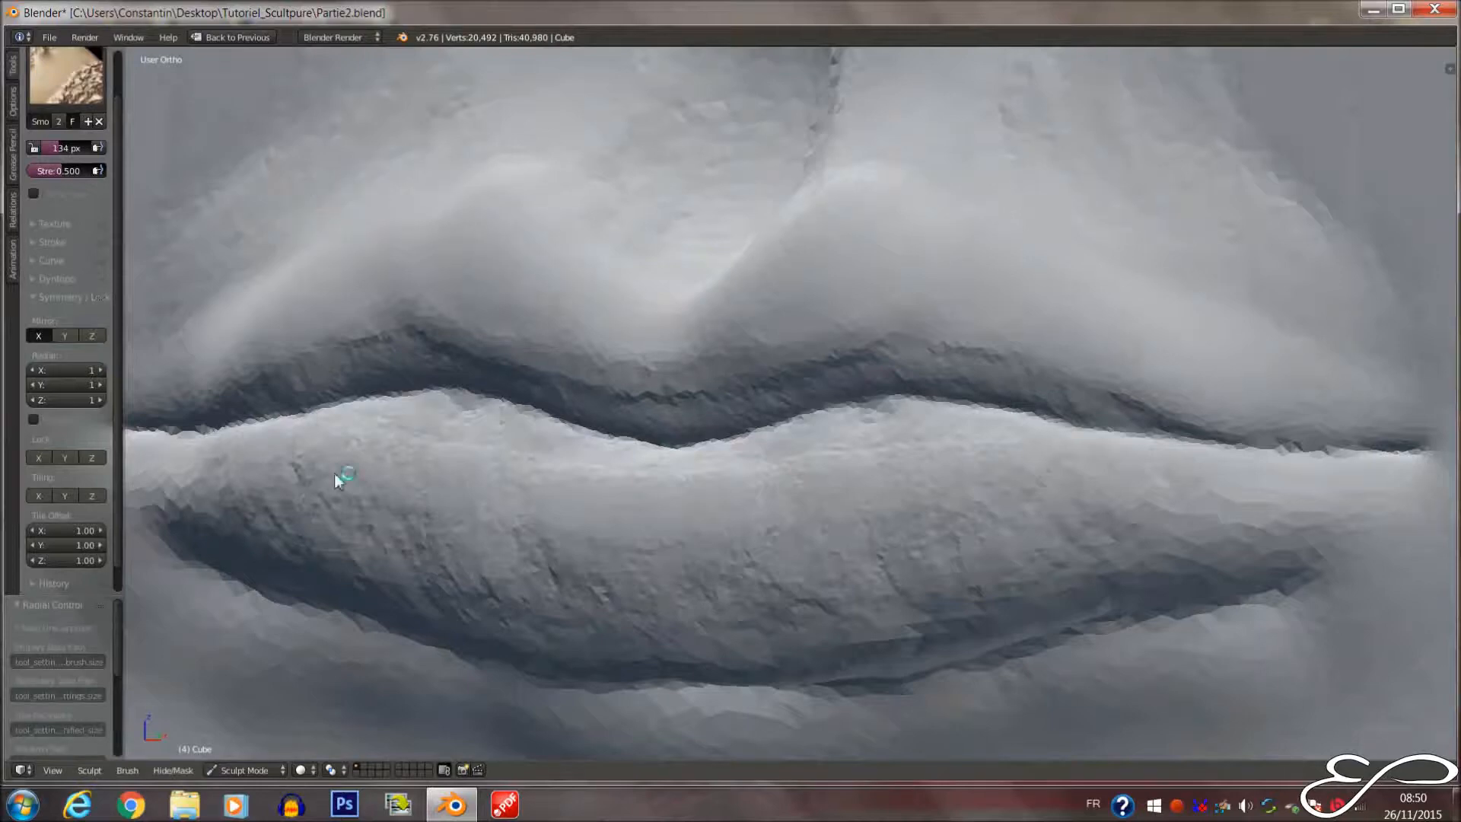
pyautogui.moveTo(335, 475)
pyautogui.mouseDown()
pyautogui.moveTo(752, 524)
pyautogui.moveTo(735, 582)
pyautogui.moveTo(1266, 537)
pyautogui.moveTo(873, 475)
pyautogui.mouseUp()
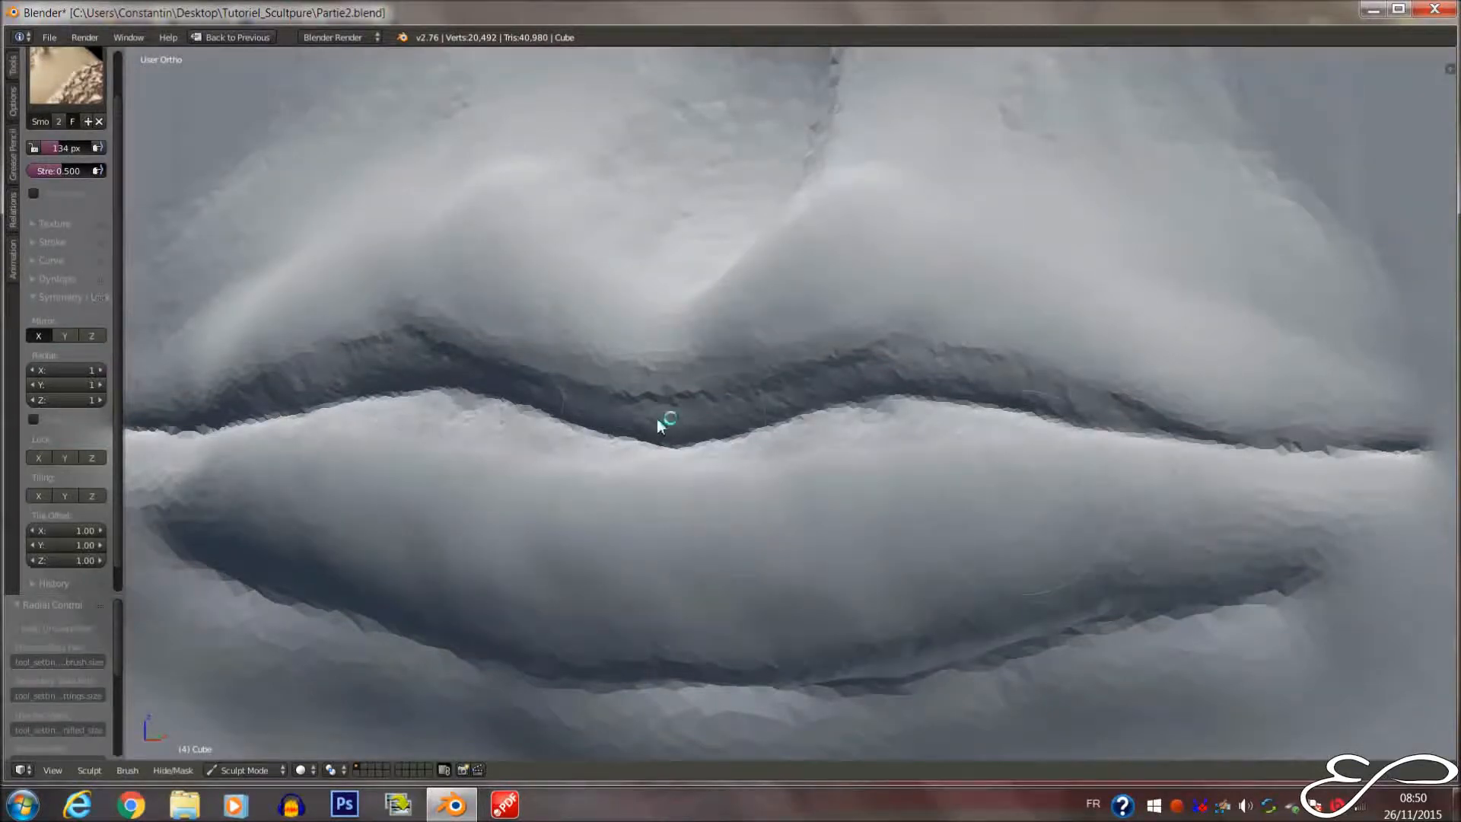
# Reduce the Smooth brush to 79 px and soften the area below the mouth and the philtrum
pyautogui.press('f')
pyautogui.click(838, 381)
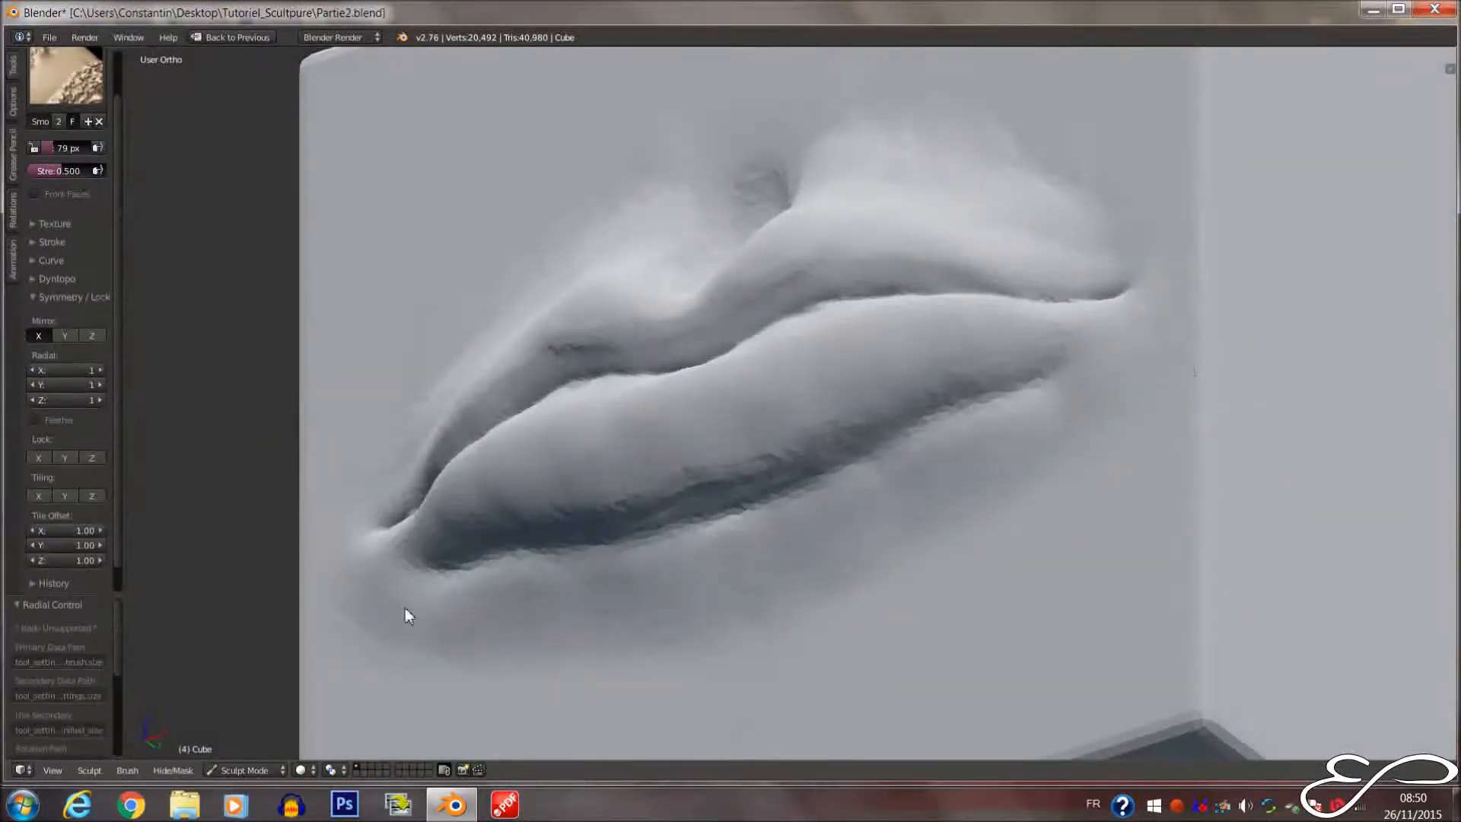
pyautogui.moveTo(405, 613); pyautogui.dragTo(505, 555)
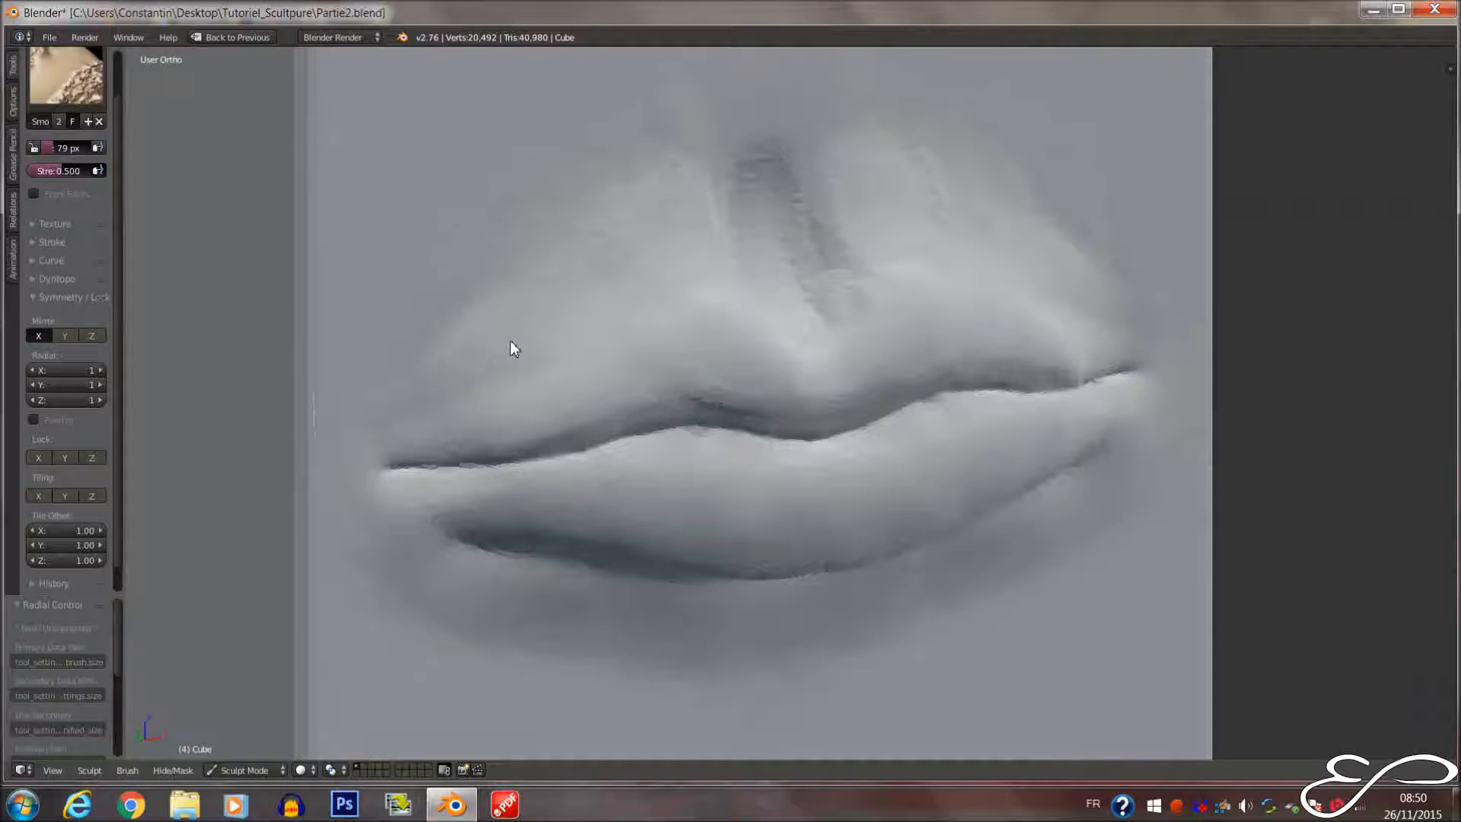
pyautogui.click(779, 191)
# Enable smooth shading for dynamic topology and inspect the mouth on the whole cube
pyautogui.click(35, 298)
pyautogui.click(55, 280)
pyautogui.click(34, 374)
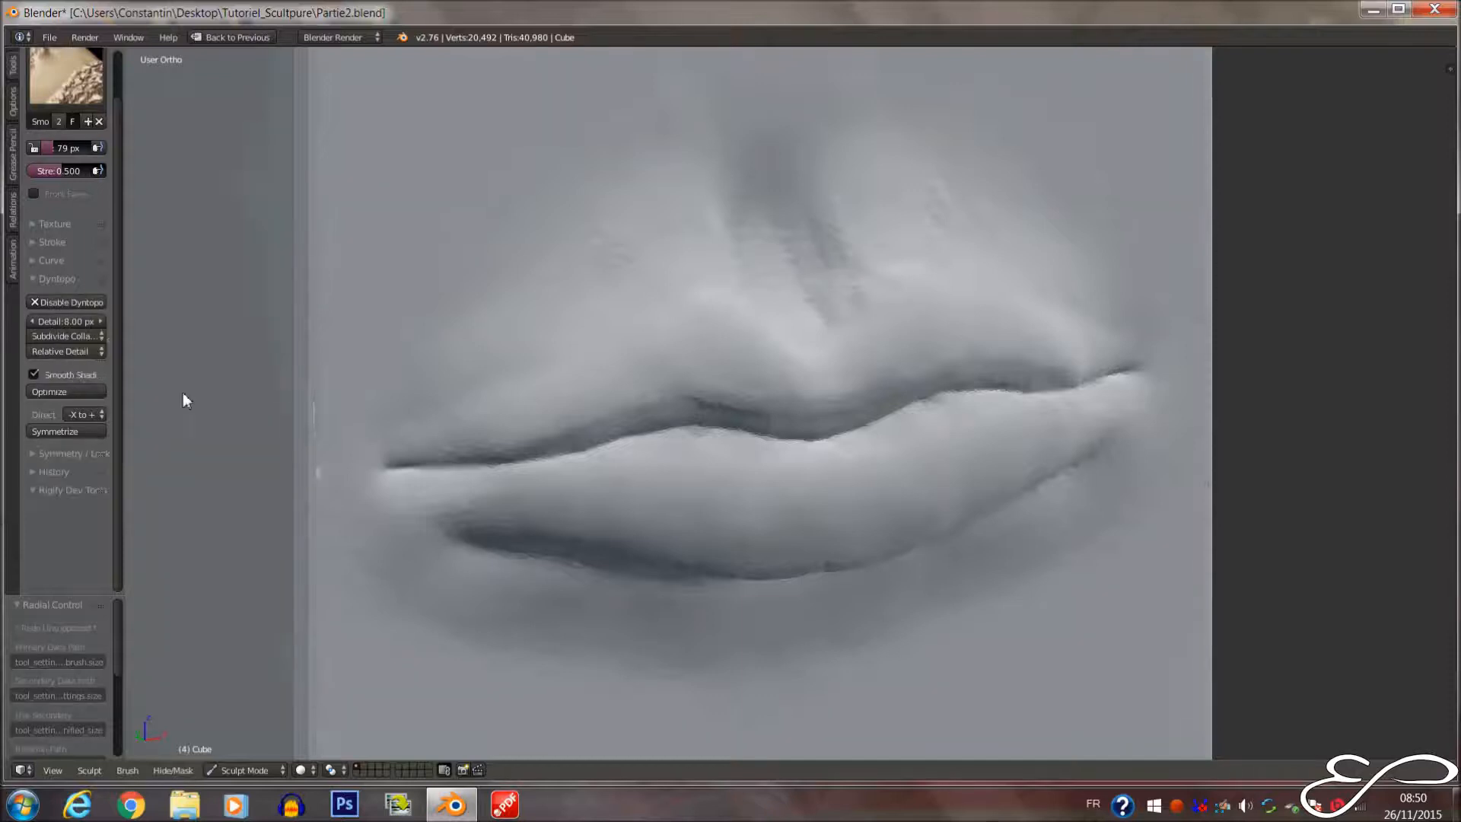
pyautogui.scroll(-10, 773, 419)
pyautogui.moveTo(809, 418)
pyautogui.mouseDown(button='middle')
pyautogui.moveTo(725, 423)
pyautogui.moveTo(944, 421)
pyautogui.moveTo(761, 417)
pyautogui.moveTo(778, 420)
pyautogui.mouseUp(button='middle')
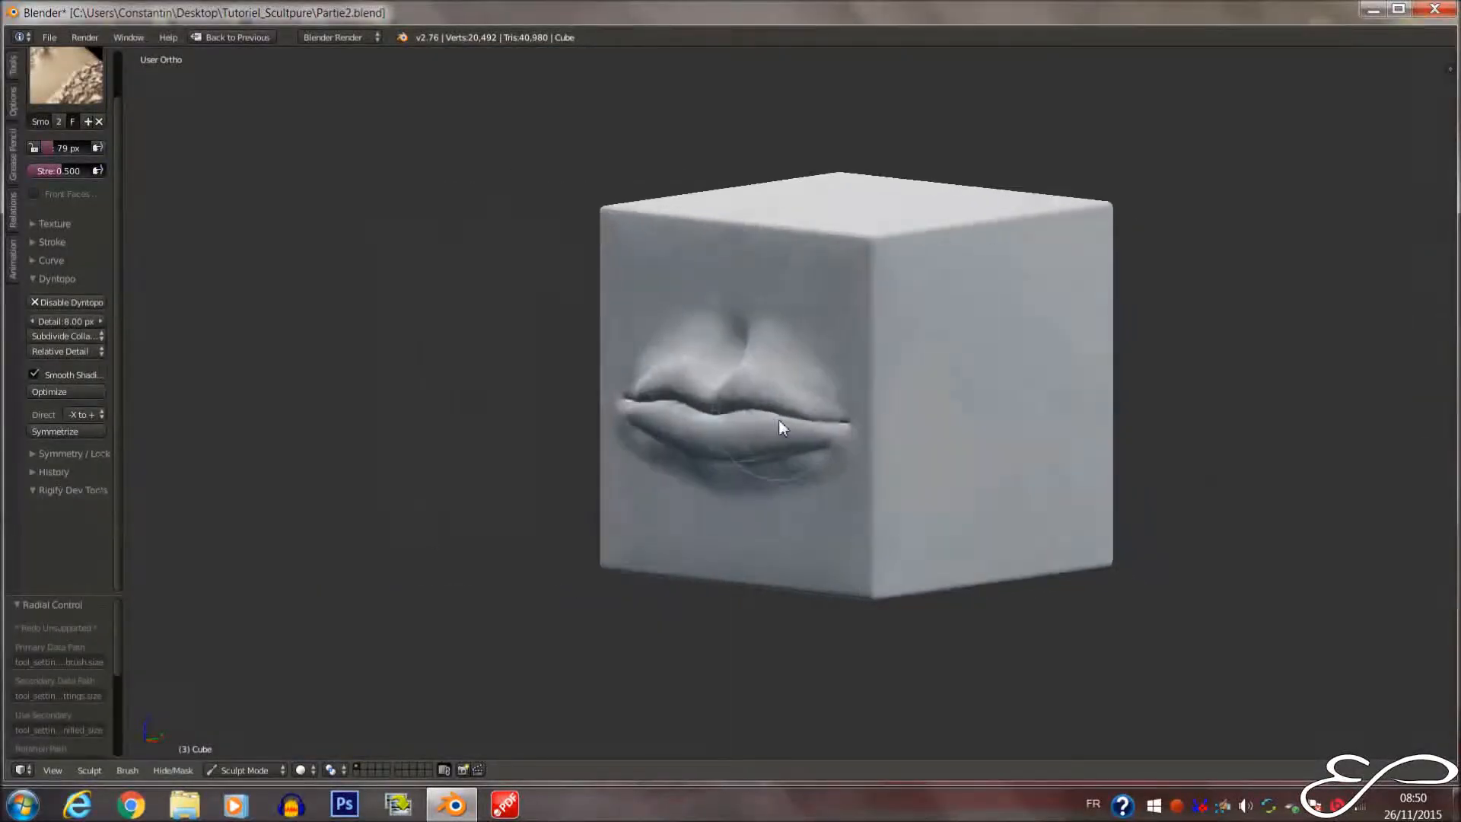
# Sharpen the line between the lips from the centre to the mouth corners with the Crease brush at 55 px
pyautogui.press('KP_1')
pyautogui.scroll(3, 804, 411)
pyautogui.scroll(2, 807, 420)
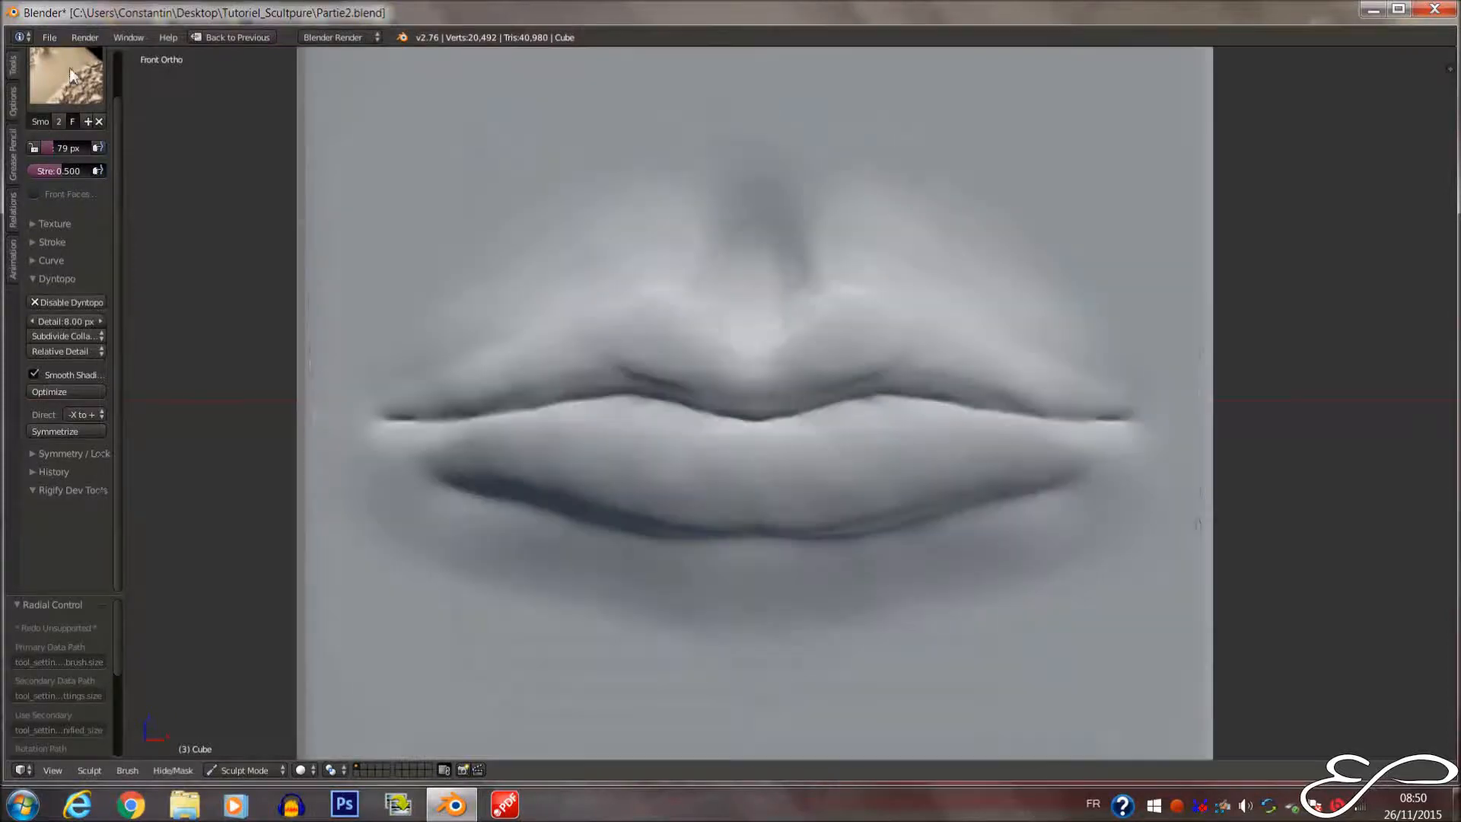
pyautogui.click(70, 67)
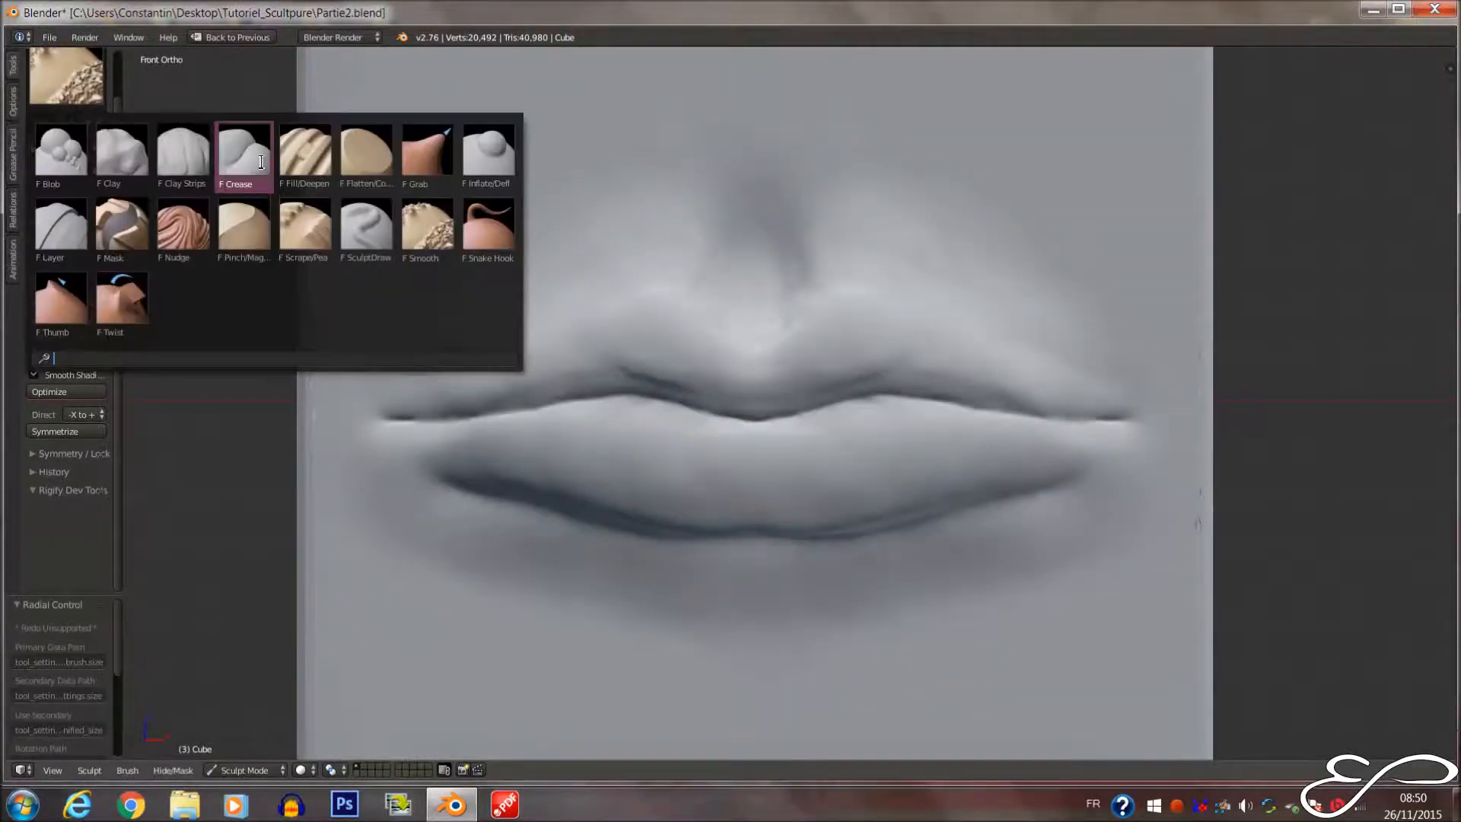
pyautogui.click(274, 194)
pyautogui.scroll(2, 850, 417)
pyautogui.moveTo(847, 412); pyautogui.dragTo(700, 423, button='middle')
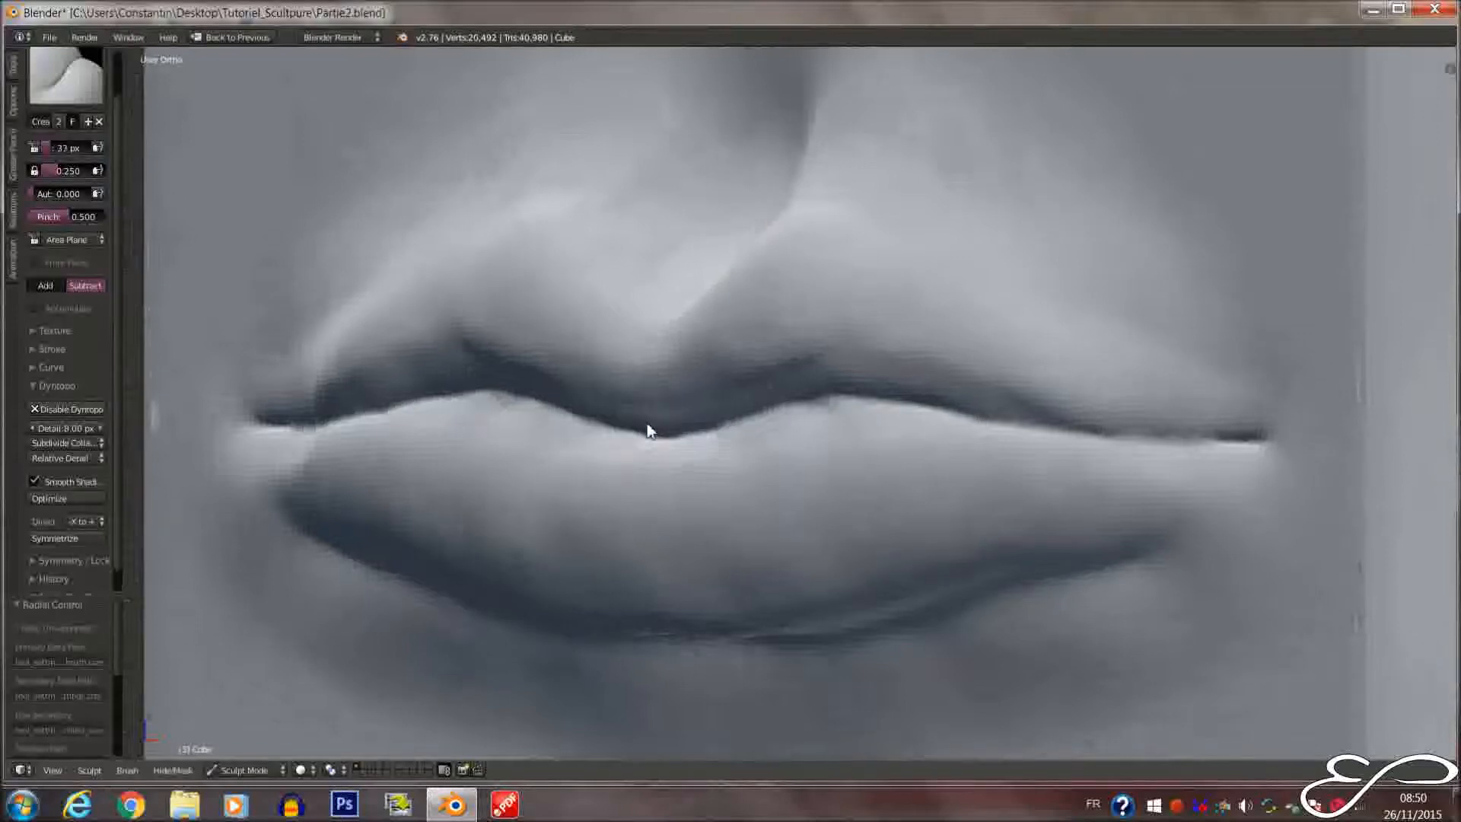
pyautogui.scroll(2, 700, 427)
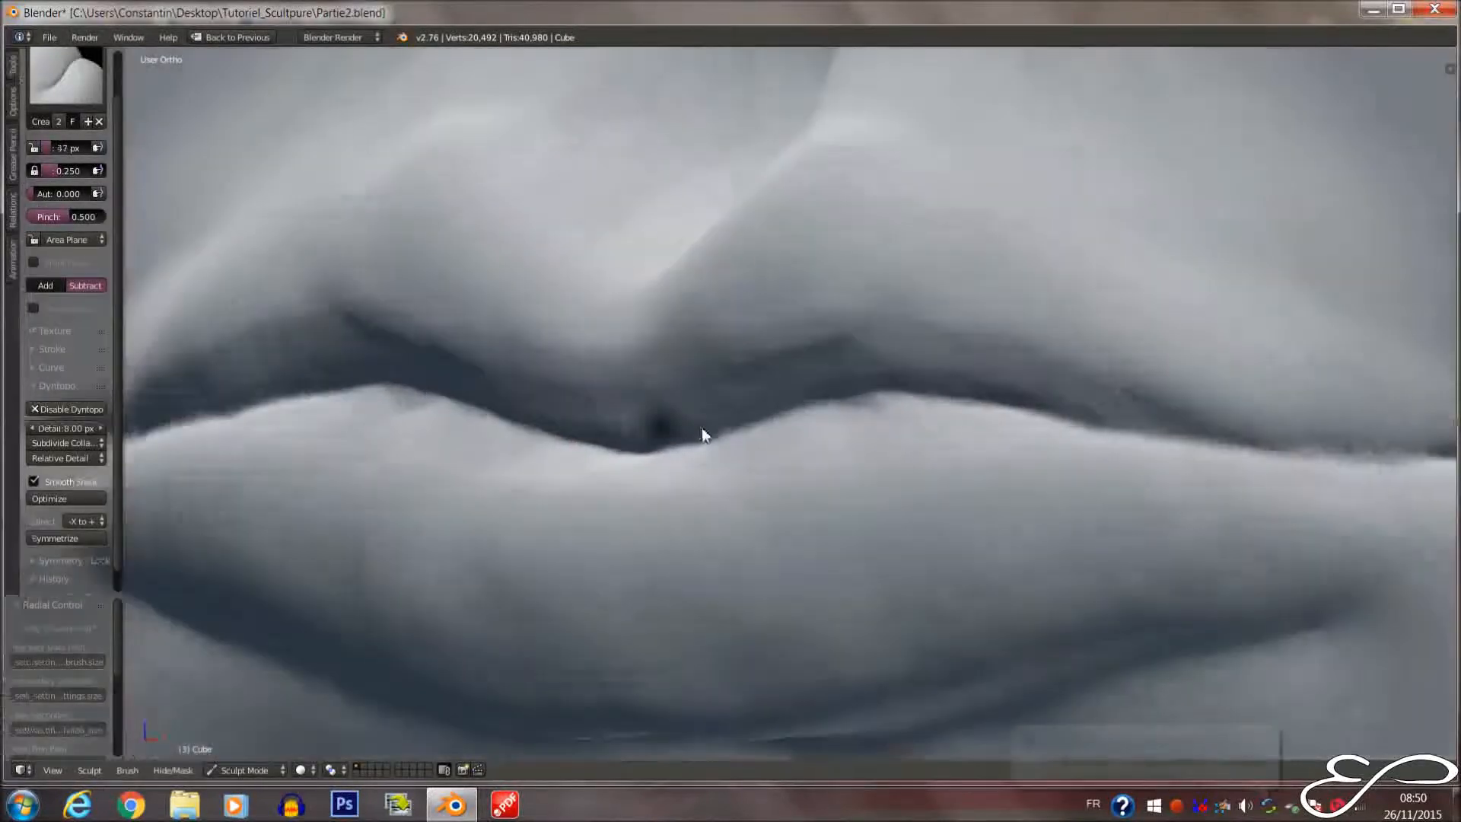
pyautogui.moveTo(652, 445)
pyautogui.mouseDown()
pyautogui.moveTo(639, 454)
pyautogui.moveTo(842, 394)
pyautogui.moveTo(1001, 404)
pyautogui.moveTo(1316, 460)
pyautogui.moveTo(664, 439)
pyautogui.moveTo(842, 396)
pyautogui.moveTo(928, 394)
pyautogui.moveTo(1424, 479)
pyautogui.mouseUp()
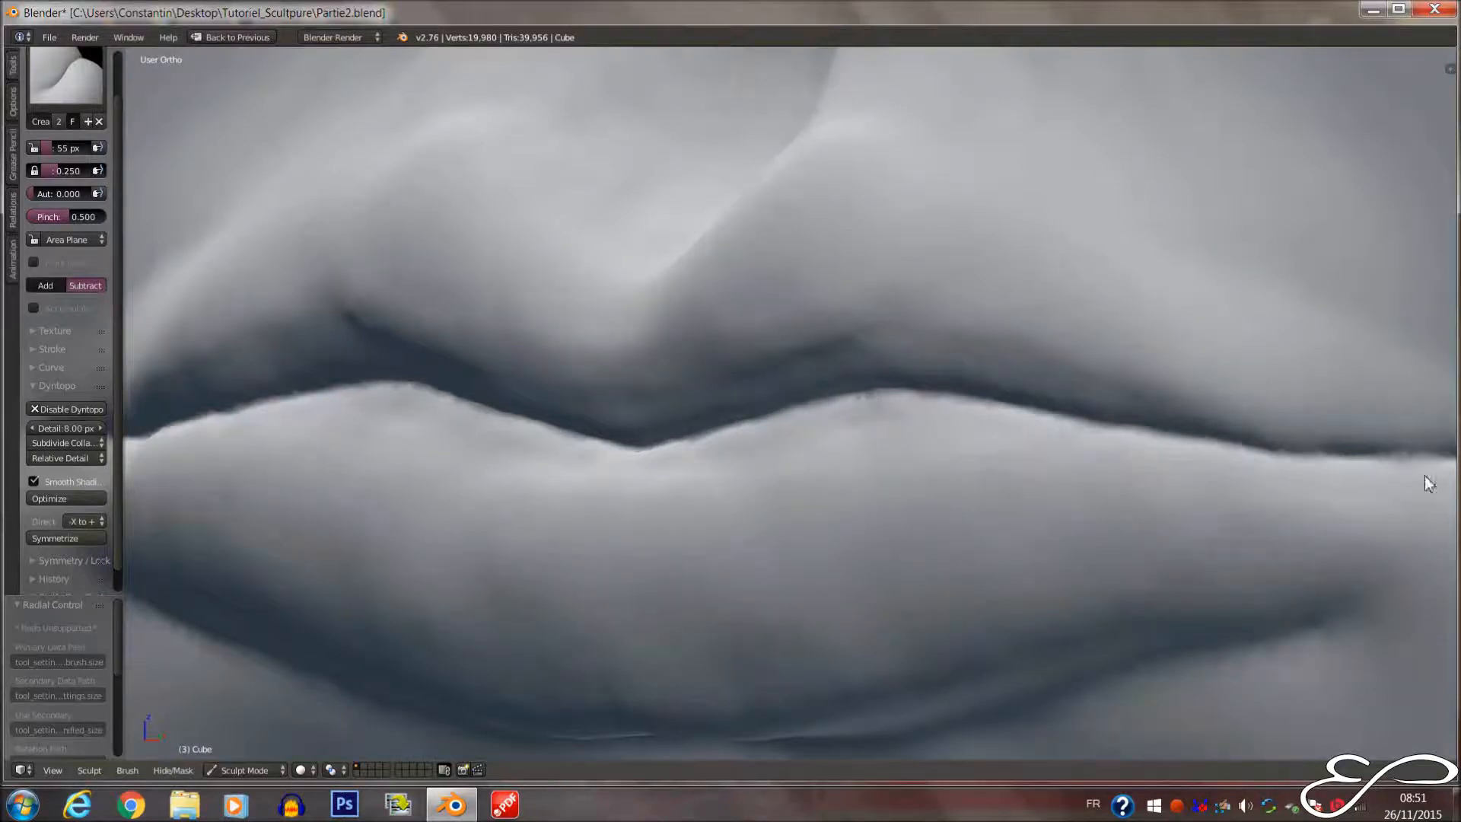
pyautogui.moveTo(1425, 480); pyautogui.dragTo(867, 434, button='middle')
pyautogui.moveTo(716, 414); pyautogui.dragTo(956, 388)
pyautogui.moveTo(955, 388)
pyautogui.mouseDown(button='middle')
pyautogui.moveTo(684, 411)
pyautogui.moveTo(553, 354)
pyautogui.mouseUp(button='middle')
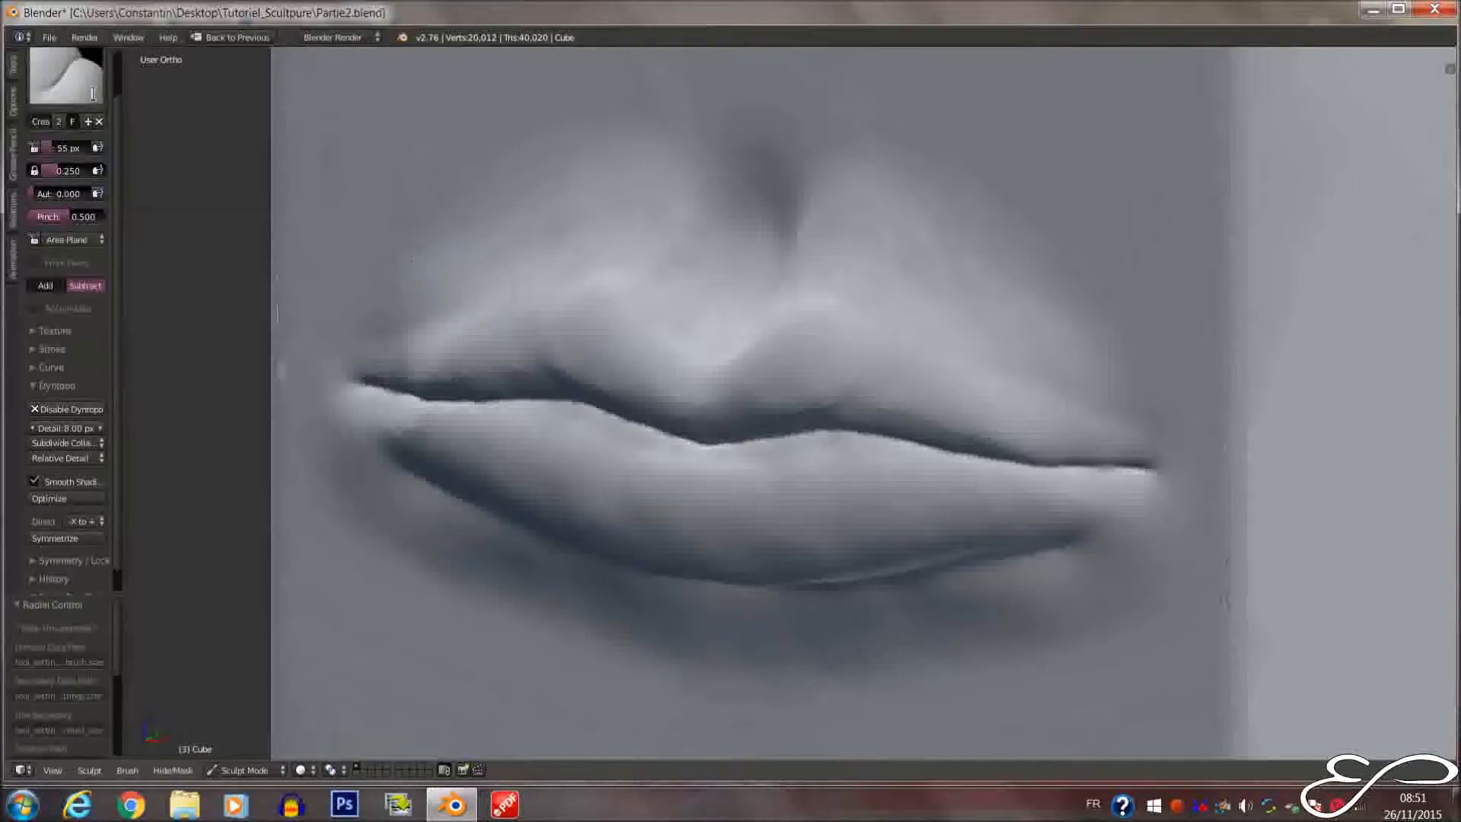
# Tighten the upper lip's lower edge along the mouth opening with the Pinch brush at 82 px and strength 0.500
pyautogui.click(66, 76)
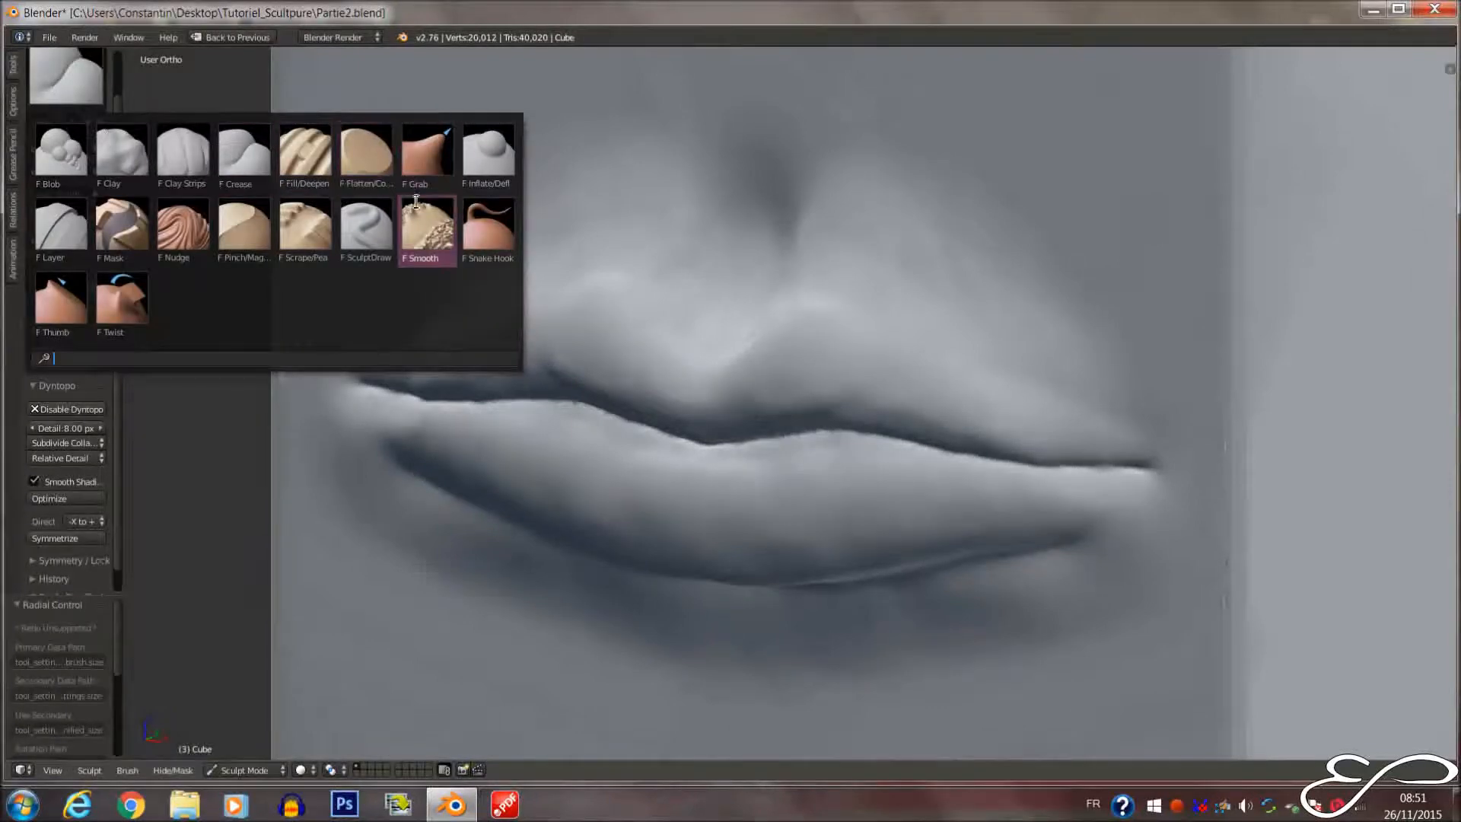
pyautogui.click(243, 225)
pyautogui.scroll(5, 631, 359)
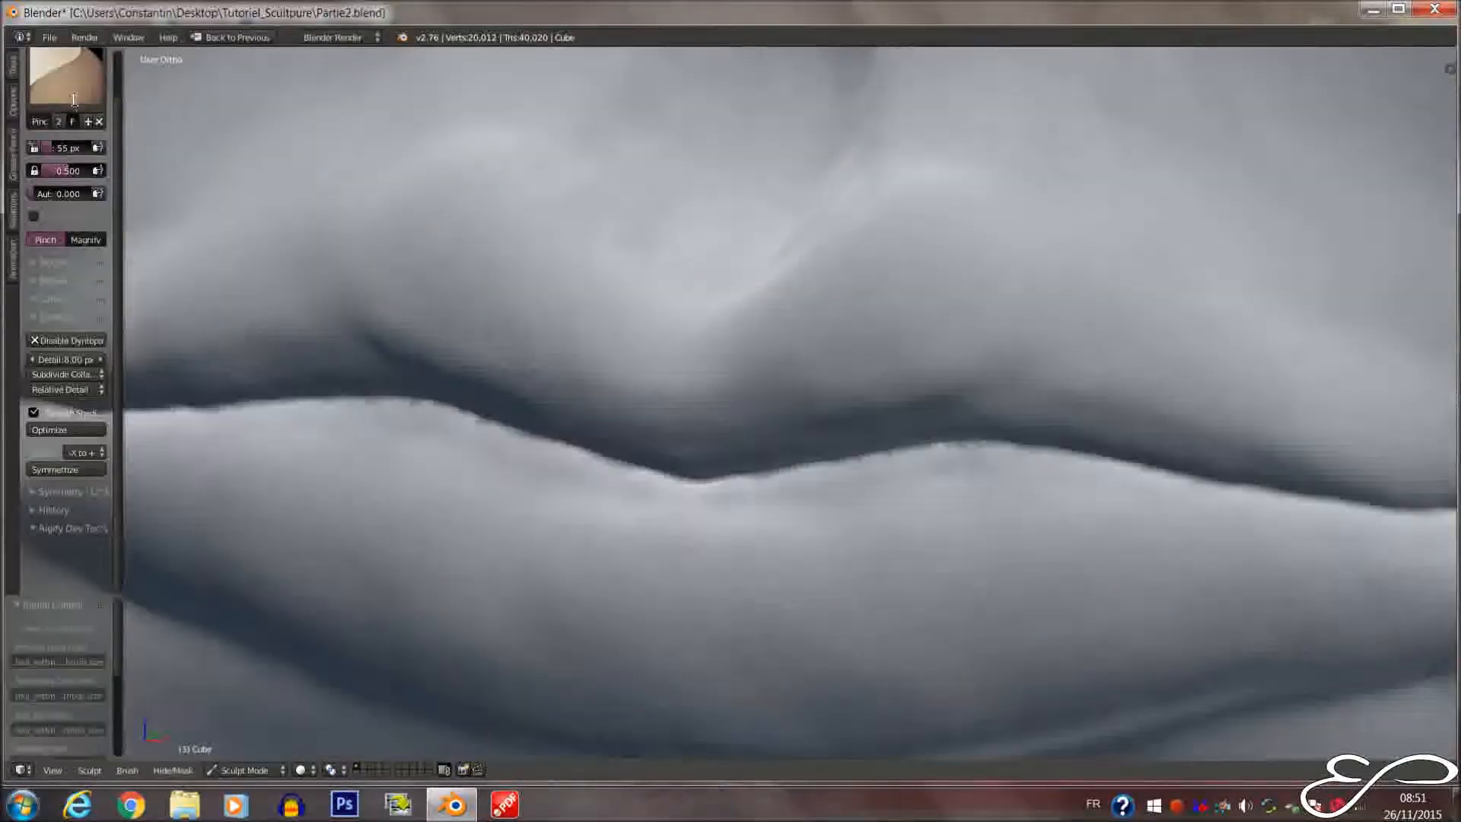
pyautogui.click(67, 76)
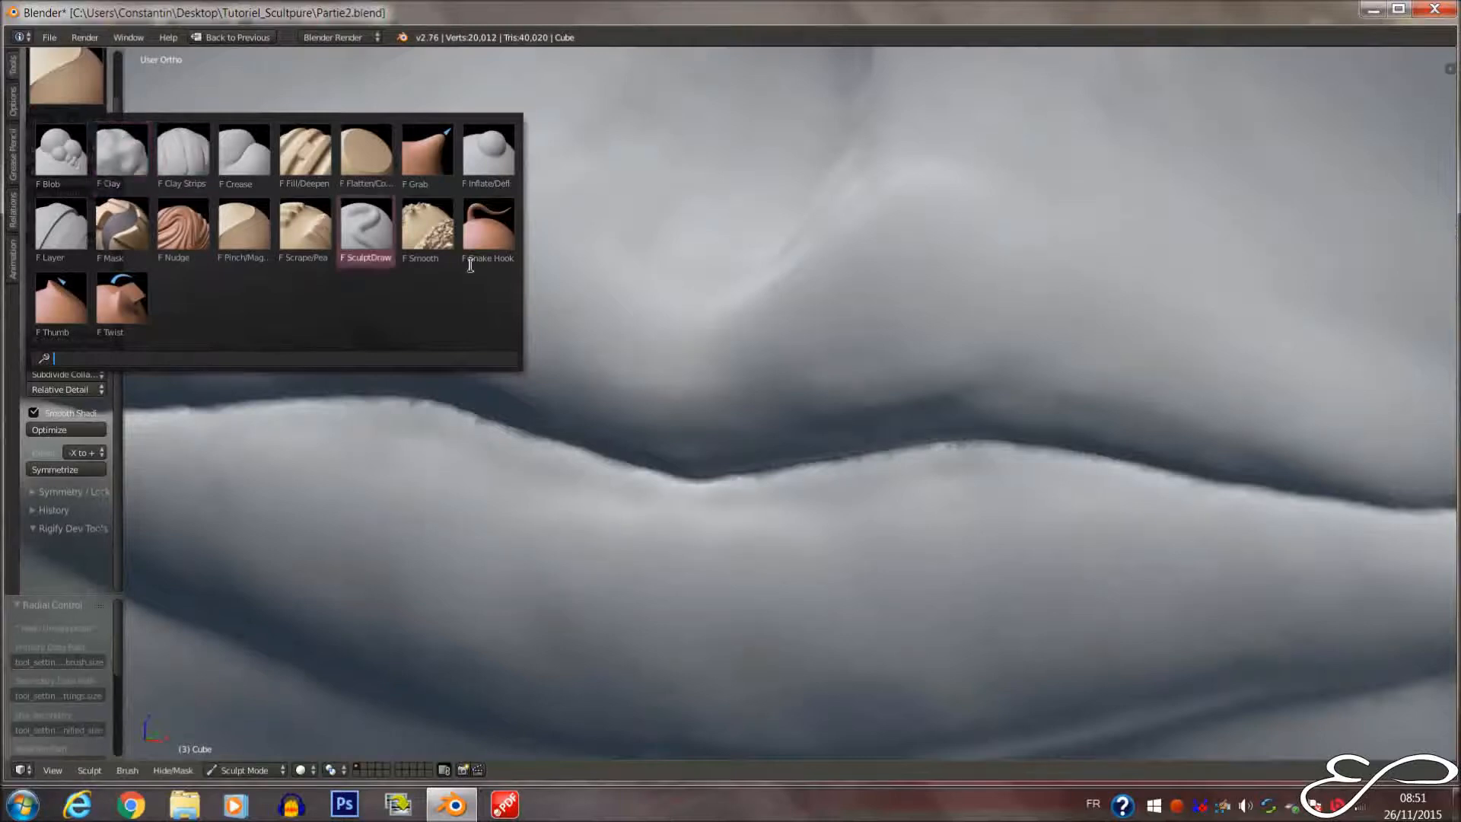
pyautogui.press('f')
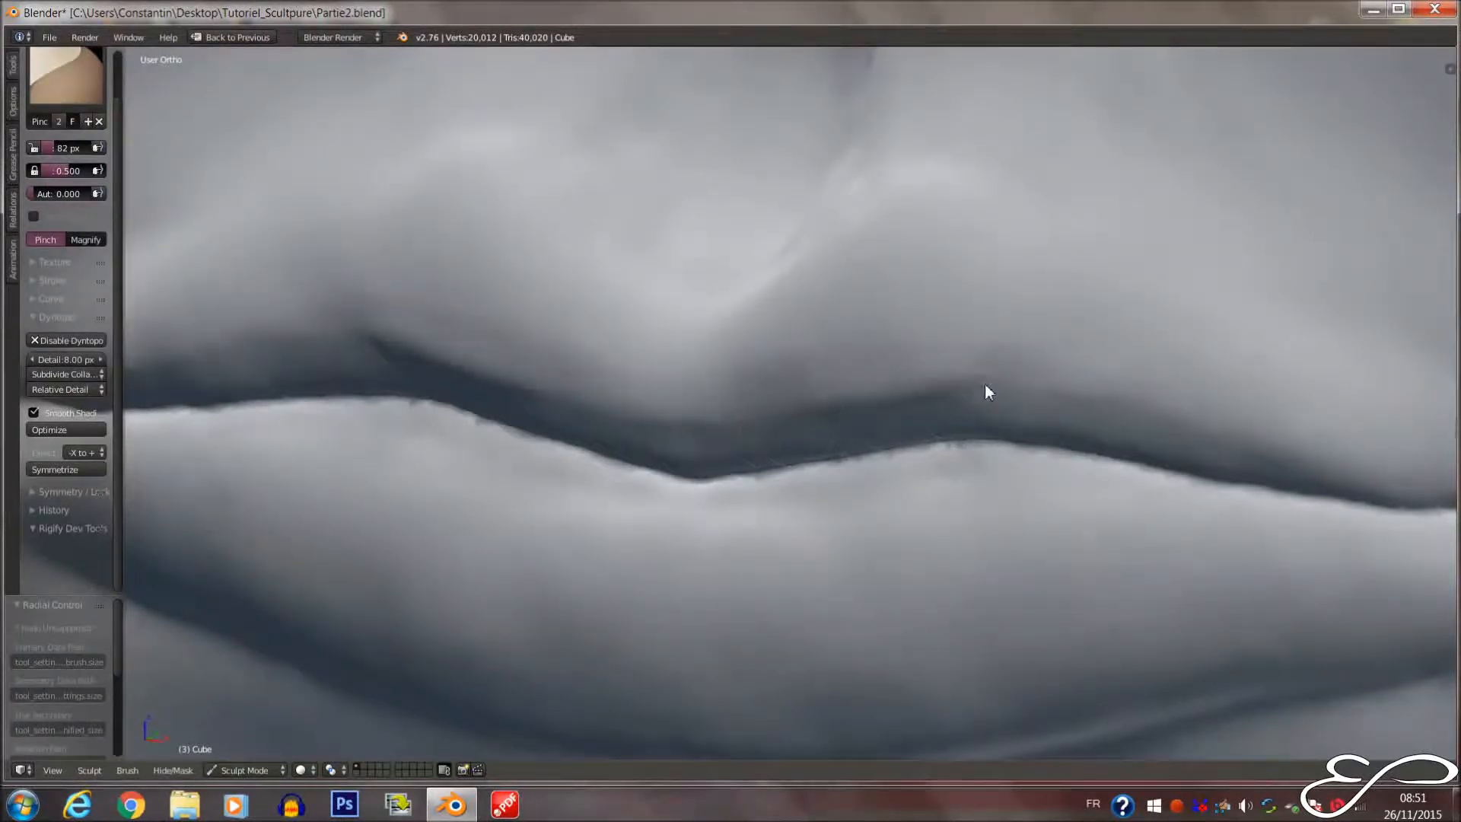
pyautogui.moveTo(1086, 405); pyautogui.dragTo(935, 407)
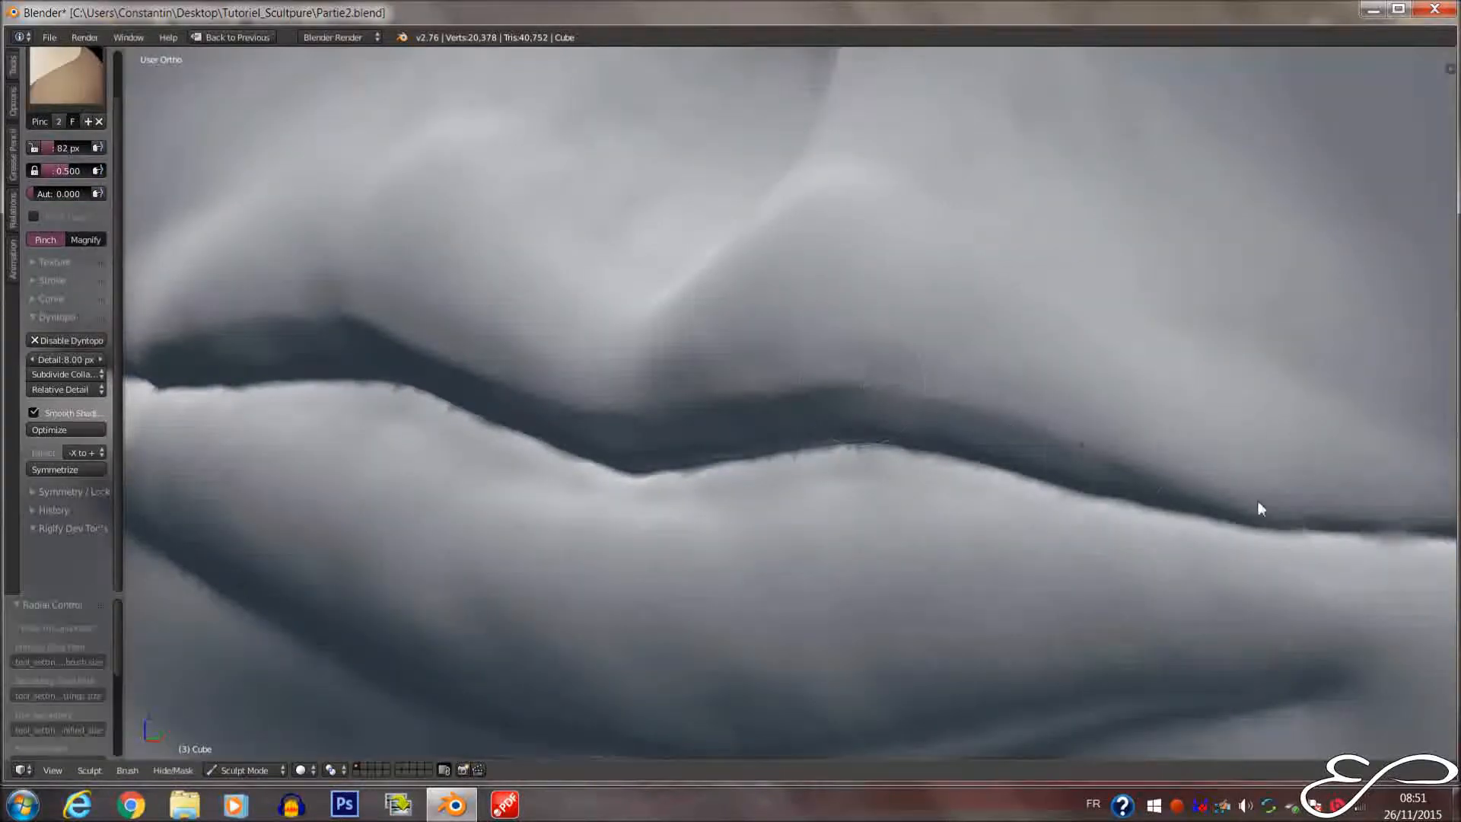
# Pinch the upper lip's contour at the base of the philtrum and along the mouth line at 82 px
pyautogui.moveTo(1187, 464); pyautogui.dragTo(1123, 448, button='middle')
pyautogui.moveTo(700, 441); pyautogui.dragTo(814, 436, button='middle')
pyautogui.moveTo(624, 373); pyautogui.dragTo(593, 356, button='middle')
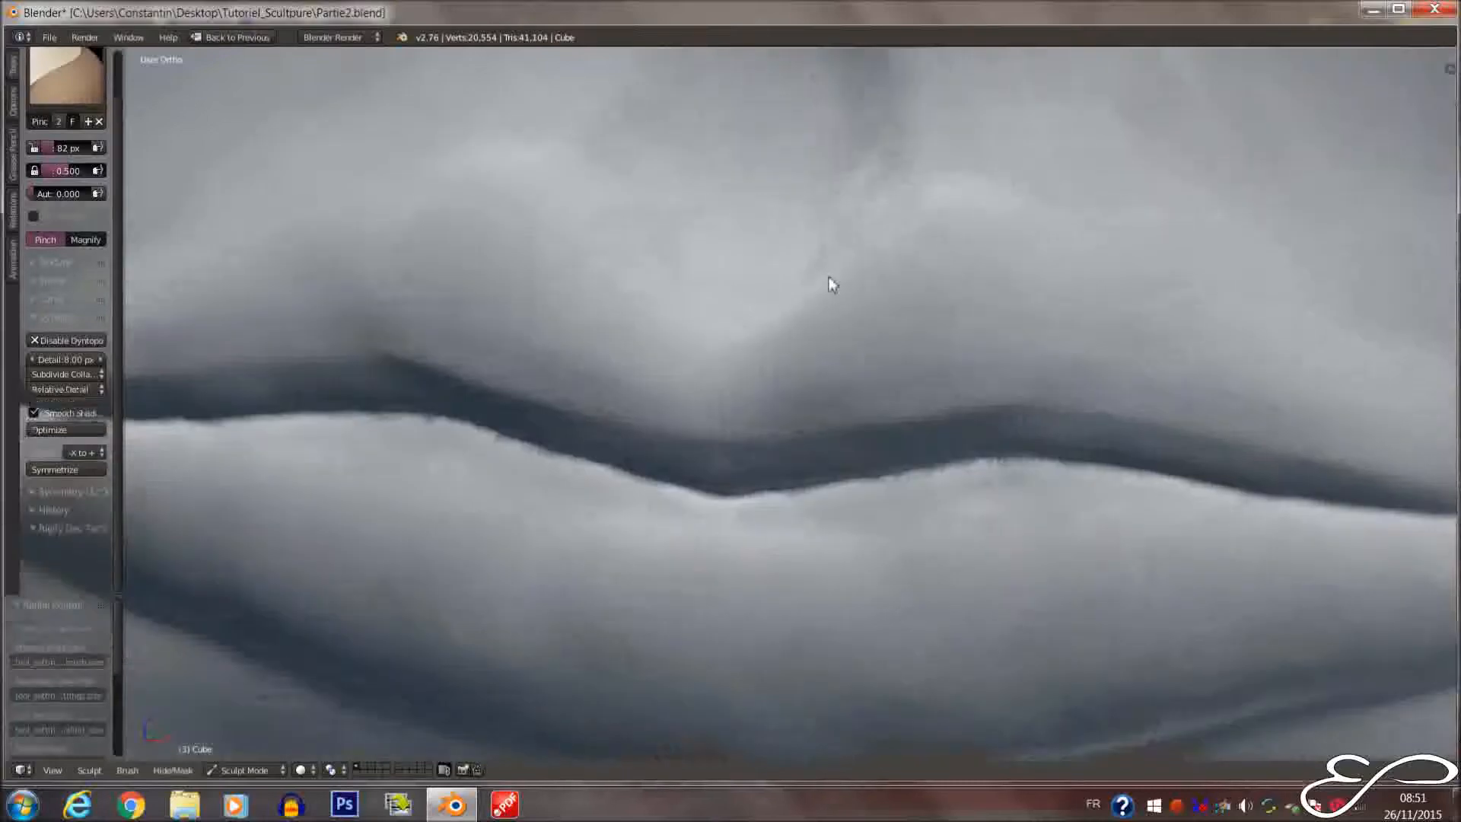
pyautogui.moveTo(832, 283)
pyautogui.mouseDown()
pyautogui.moveTo(862, 269)
pyautogui.moveTo(738, 335)
pyautogui.mouseUp()
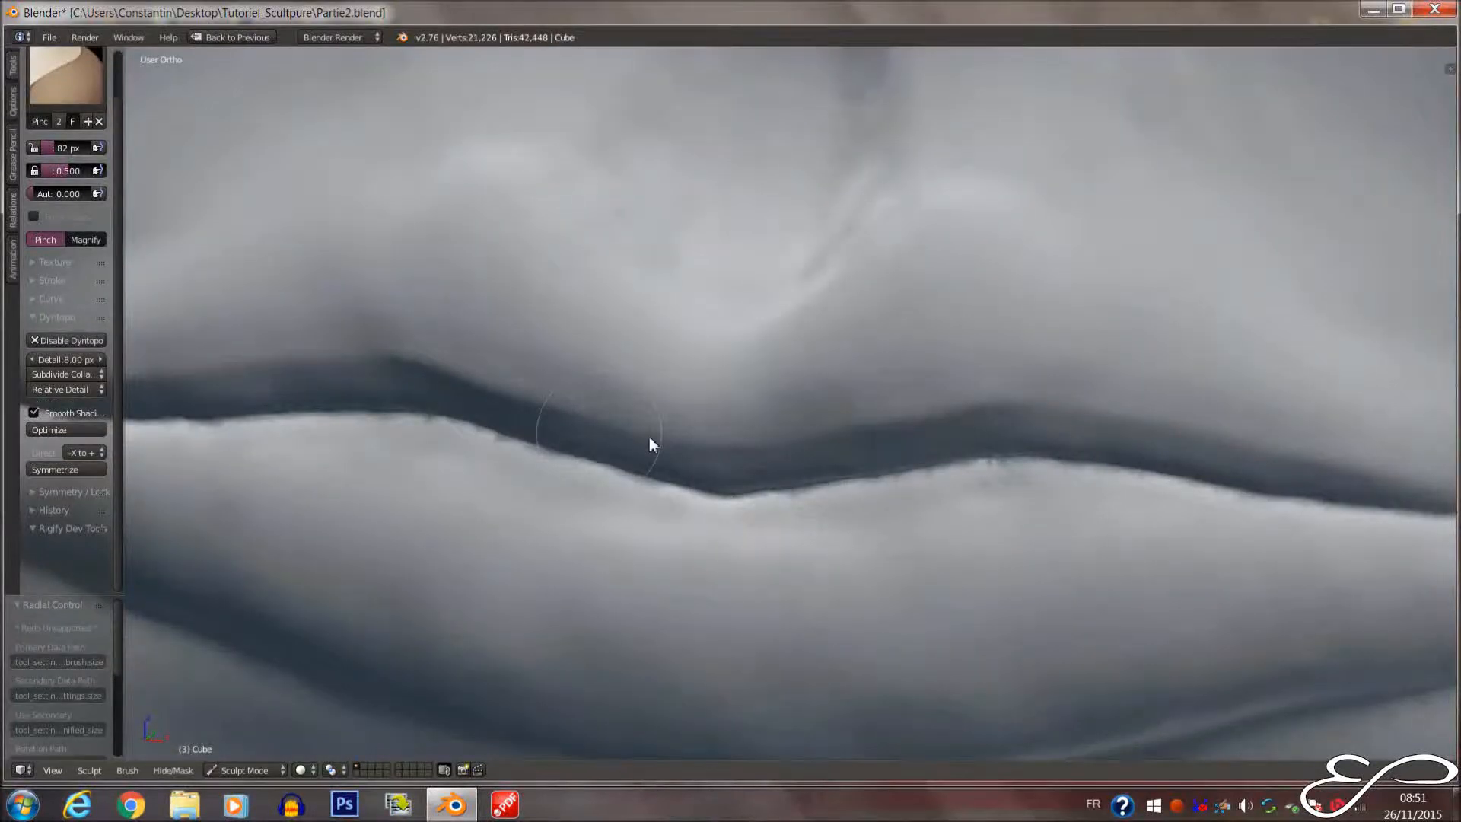
pyautogui.moveTo(1118, 408); pyautogui.dragTo(1171, 454)
pyautogui.moveTo(1171, 453)
pyautogui.mouseDown(button='middle')
pyautogui.moveTo(772, 436)
pyautogui.moveTo(854, 414)
pyautogui.moveTo(788, 425)
pyautogui.mouseUp(button='middle')
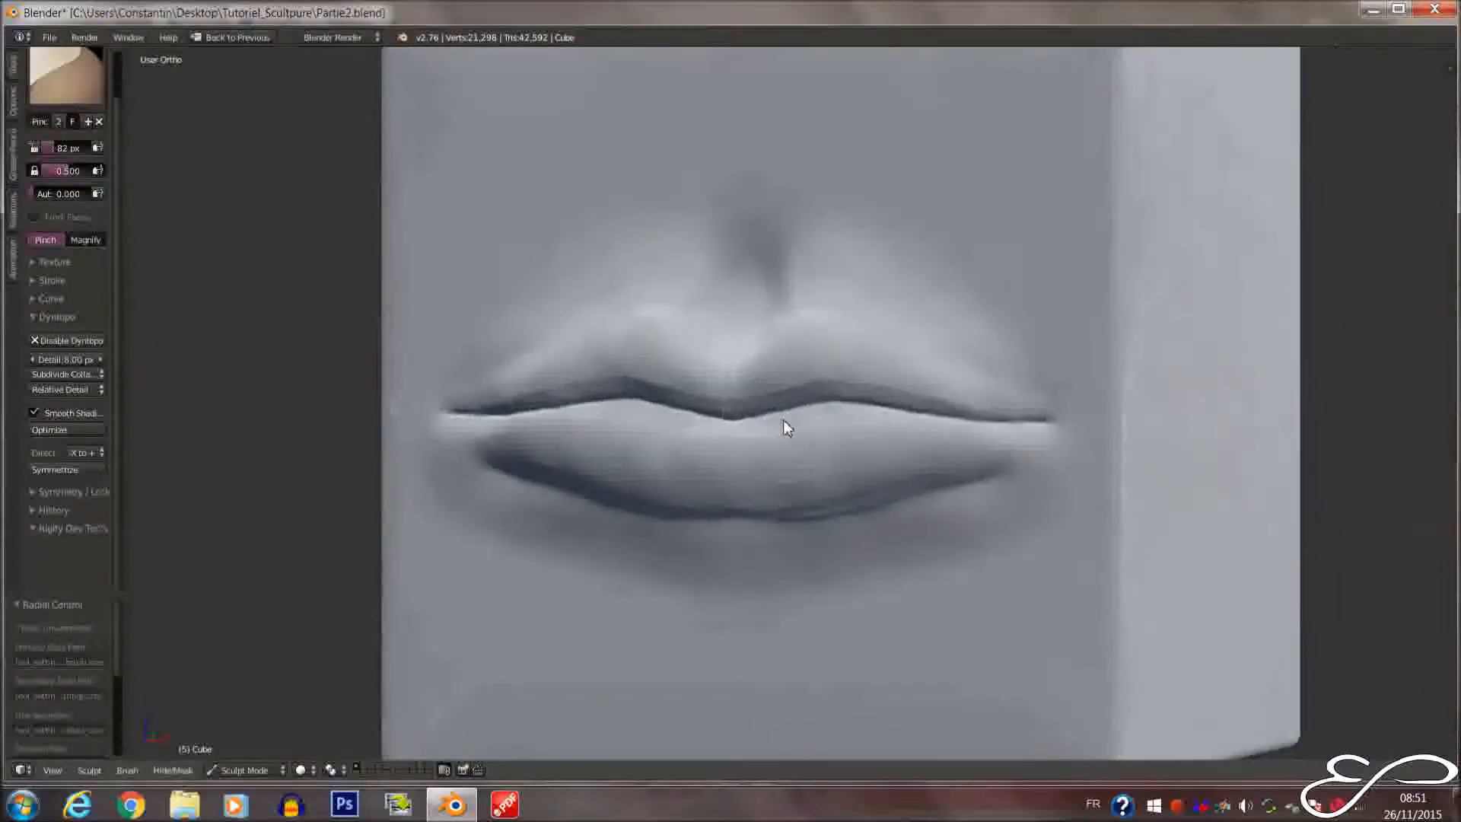
# Pinch the lower lip's underside, then carve the crease beneath it with the Crease brush at 42 px
pyautogui.scroll(8, 805, 336)
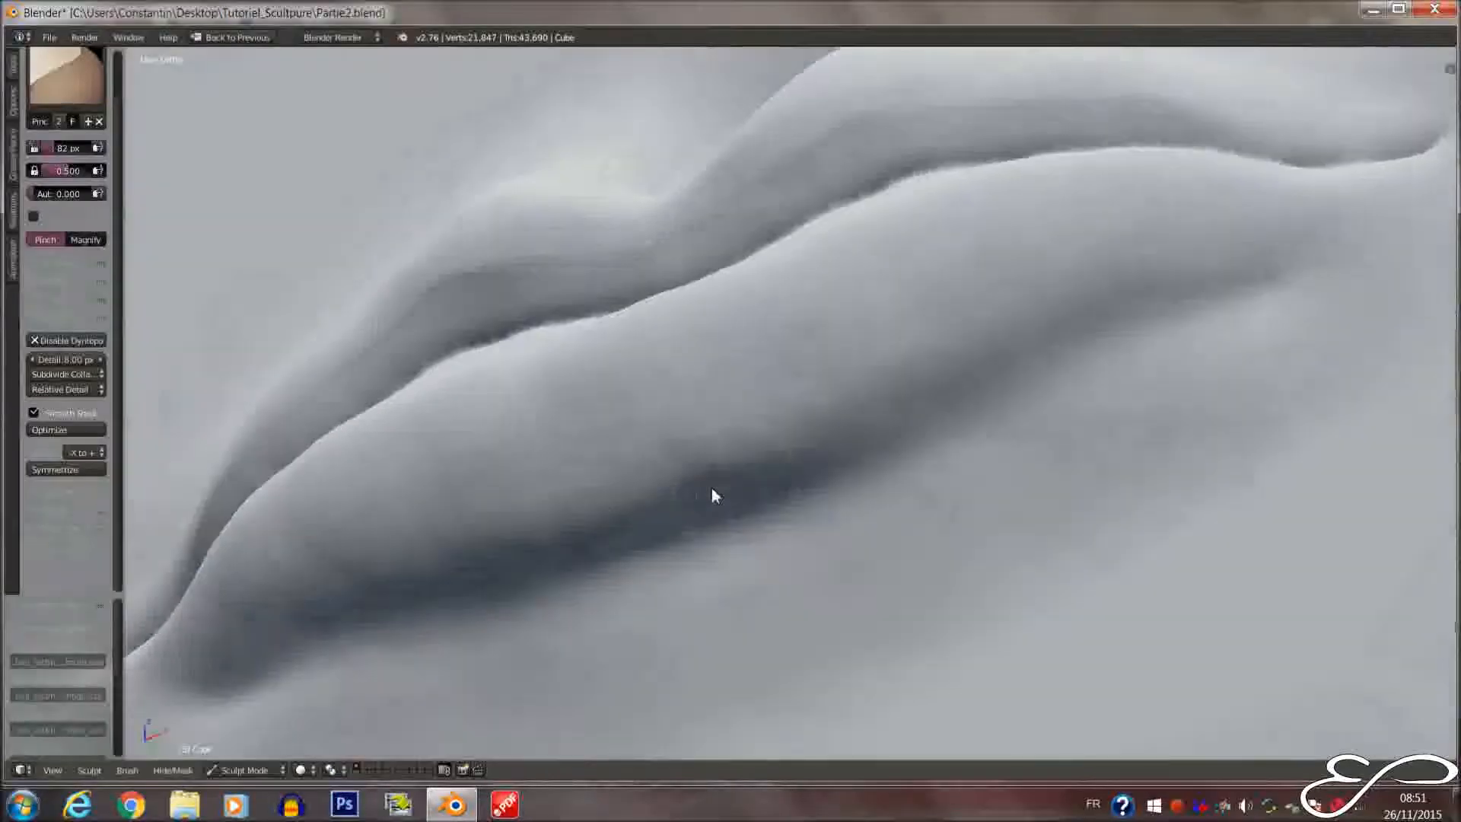
pyautogui.click(80, 92)
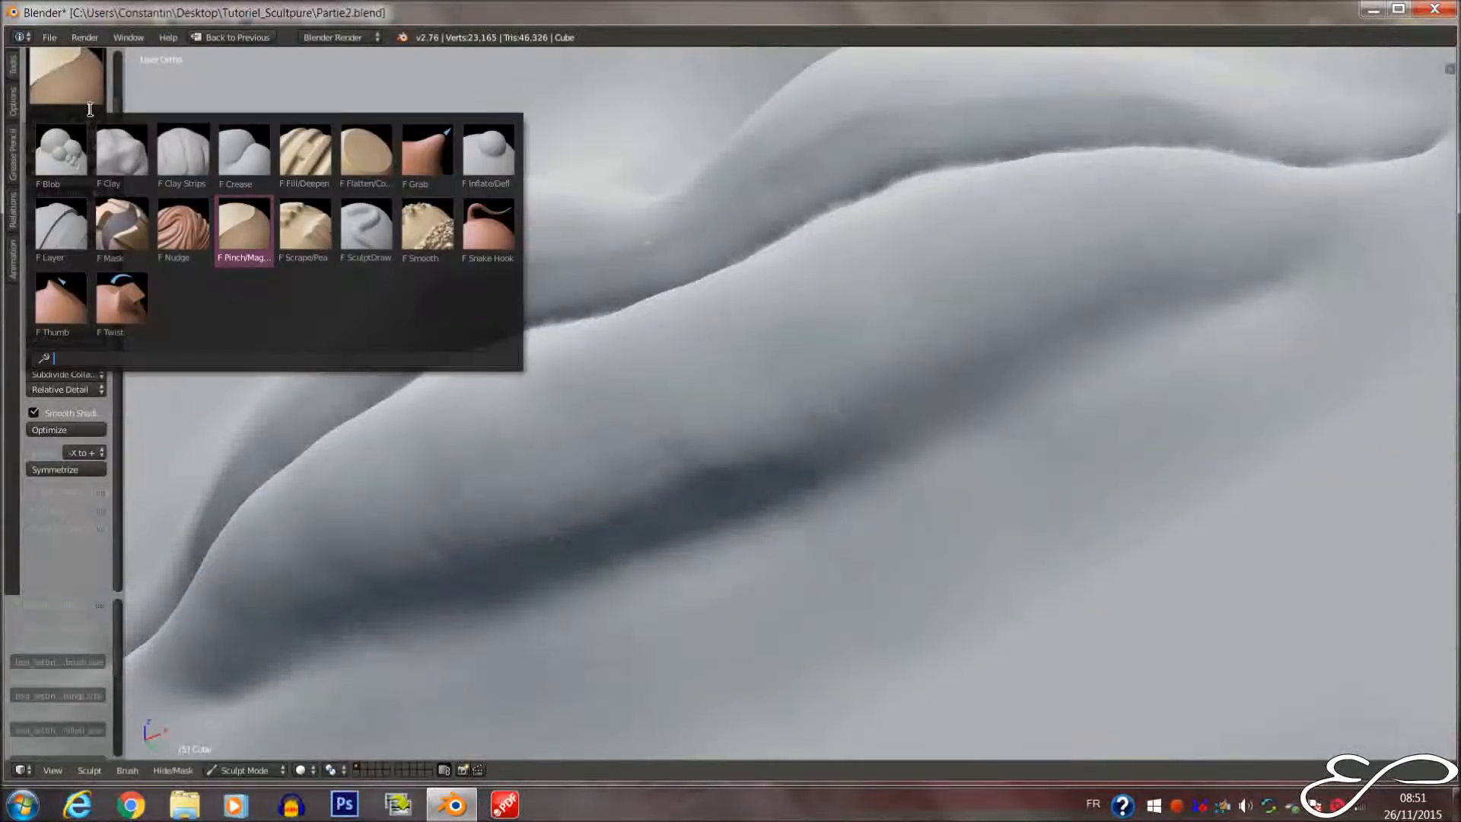
pyautogui.click(240, 164)
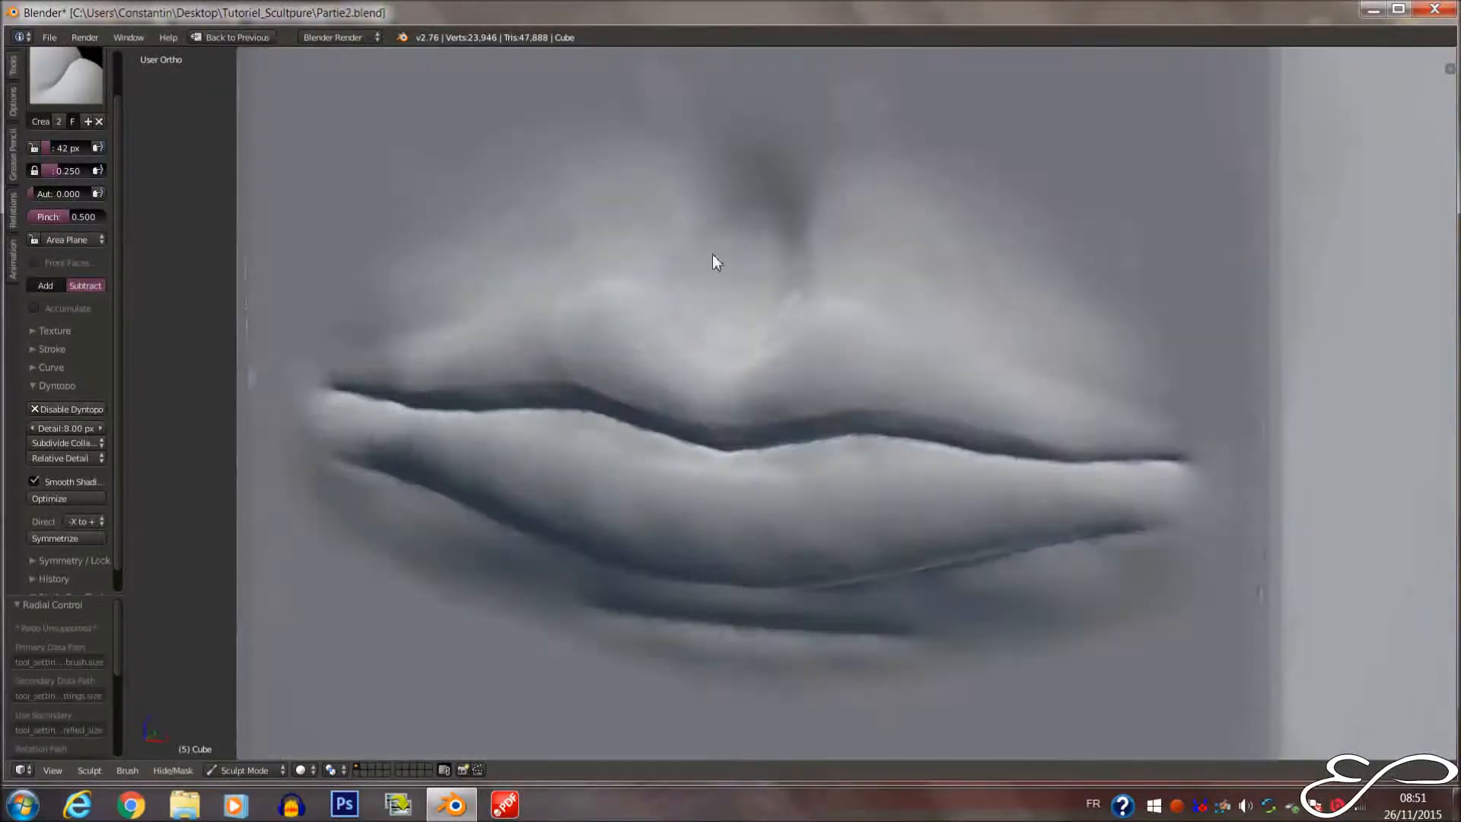
# Crease the sides of the philtrum and the upper lip's outer contour with the Crease brush at 42 px
pyautogui.moveTo(712, 254)
pyautogui.mouseDown()
pyautogui.moveTo(707, 212)
pyautogui.moveTo(701, 304)
pyautogui.moveTo(696, 266)
pyautogui.mouseUp()
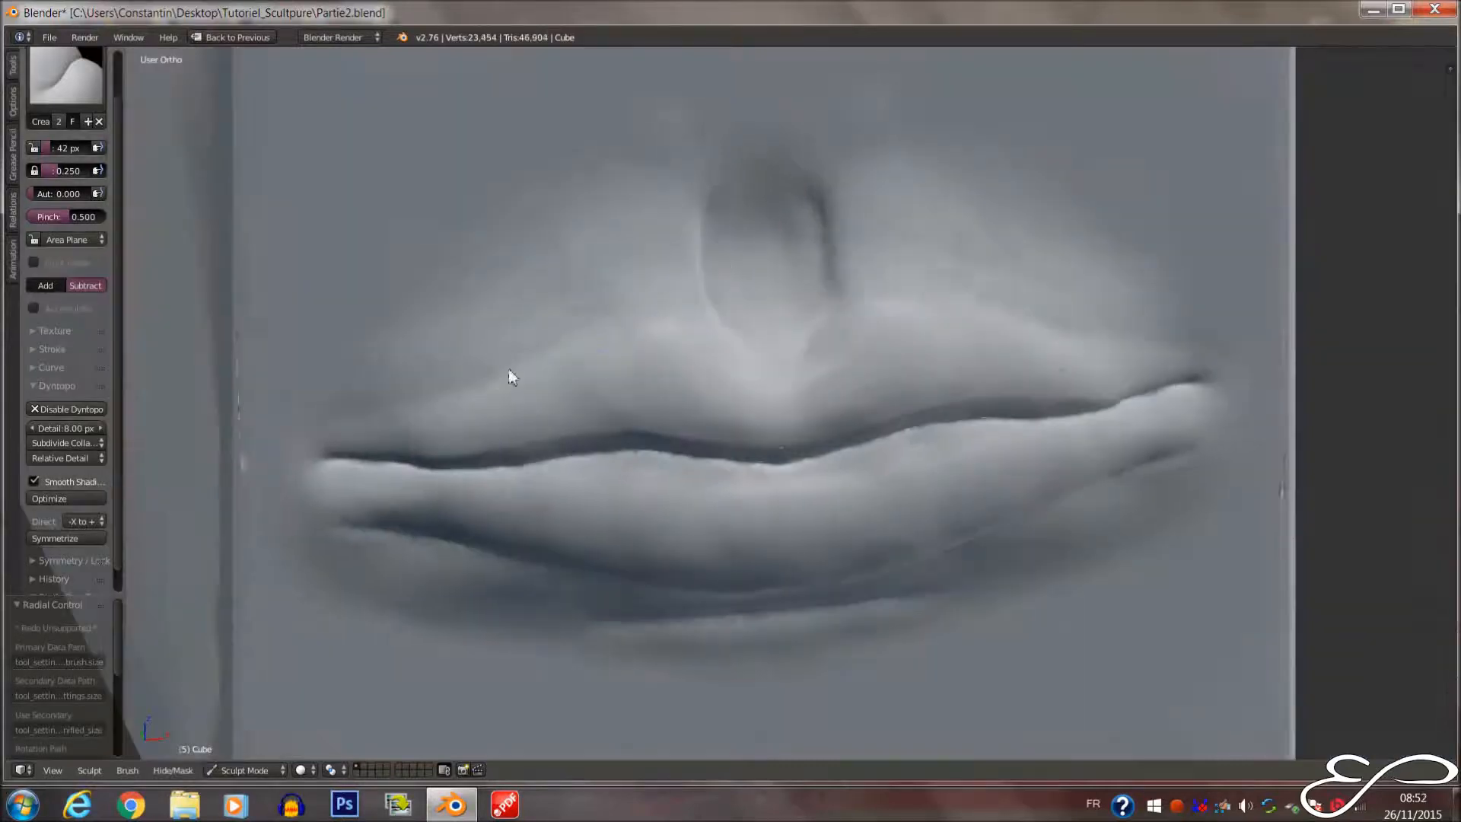
pyautogui.moveTo(508, 369); pyautogui.dragTo(620, 288)
pyautogui.moveTo(546, 350); pyautogui.dragTo(622, 288)
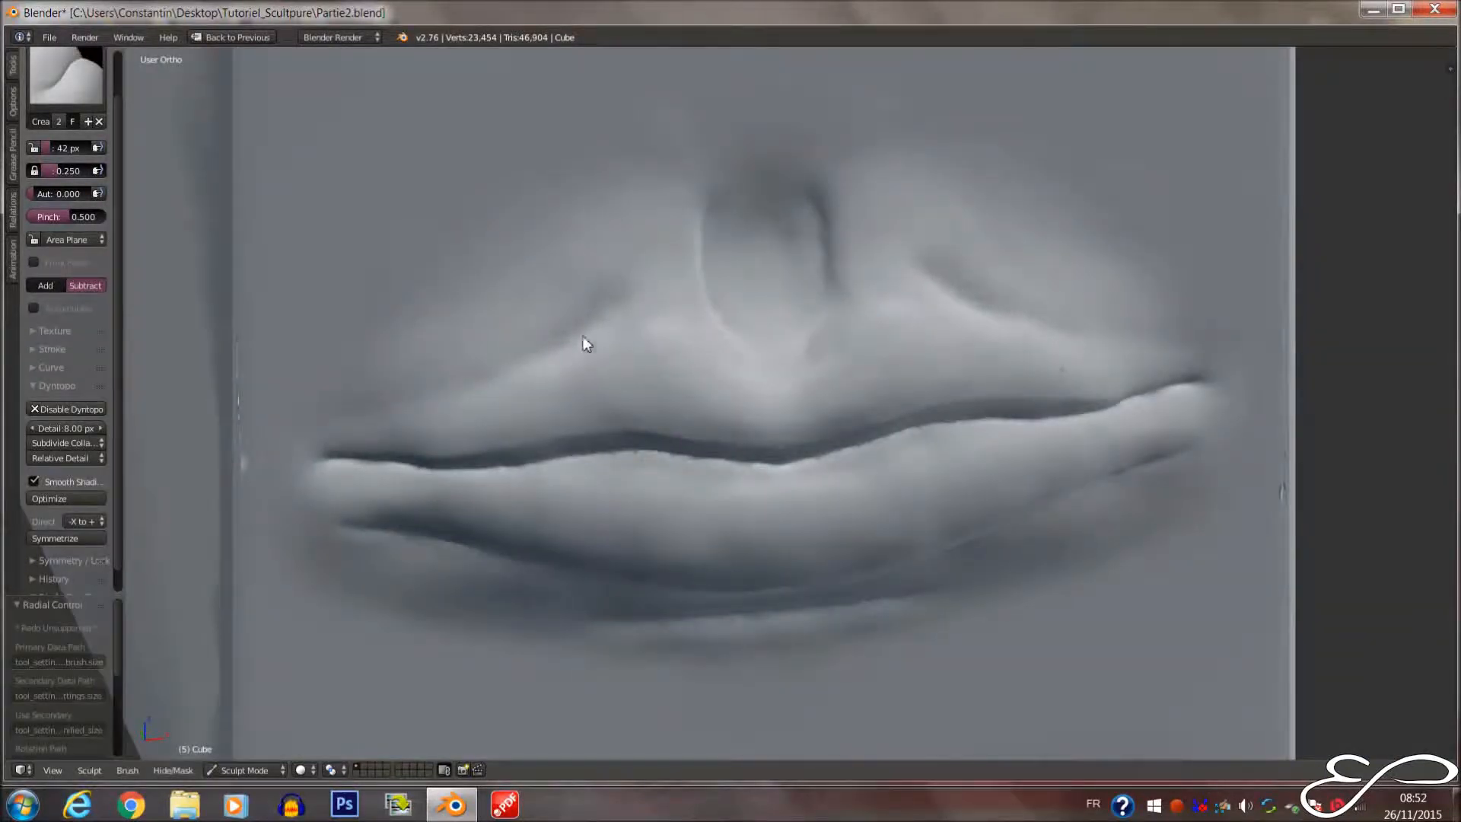
# Crease around the corners of the mouth and down beside the lower lip with the Crease brush at 36 px
pyautogui.scroll(-1, 472, 382)
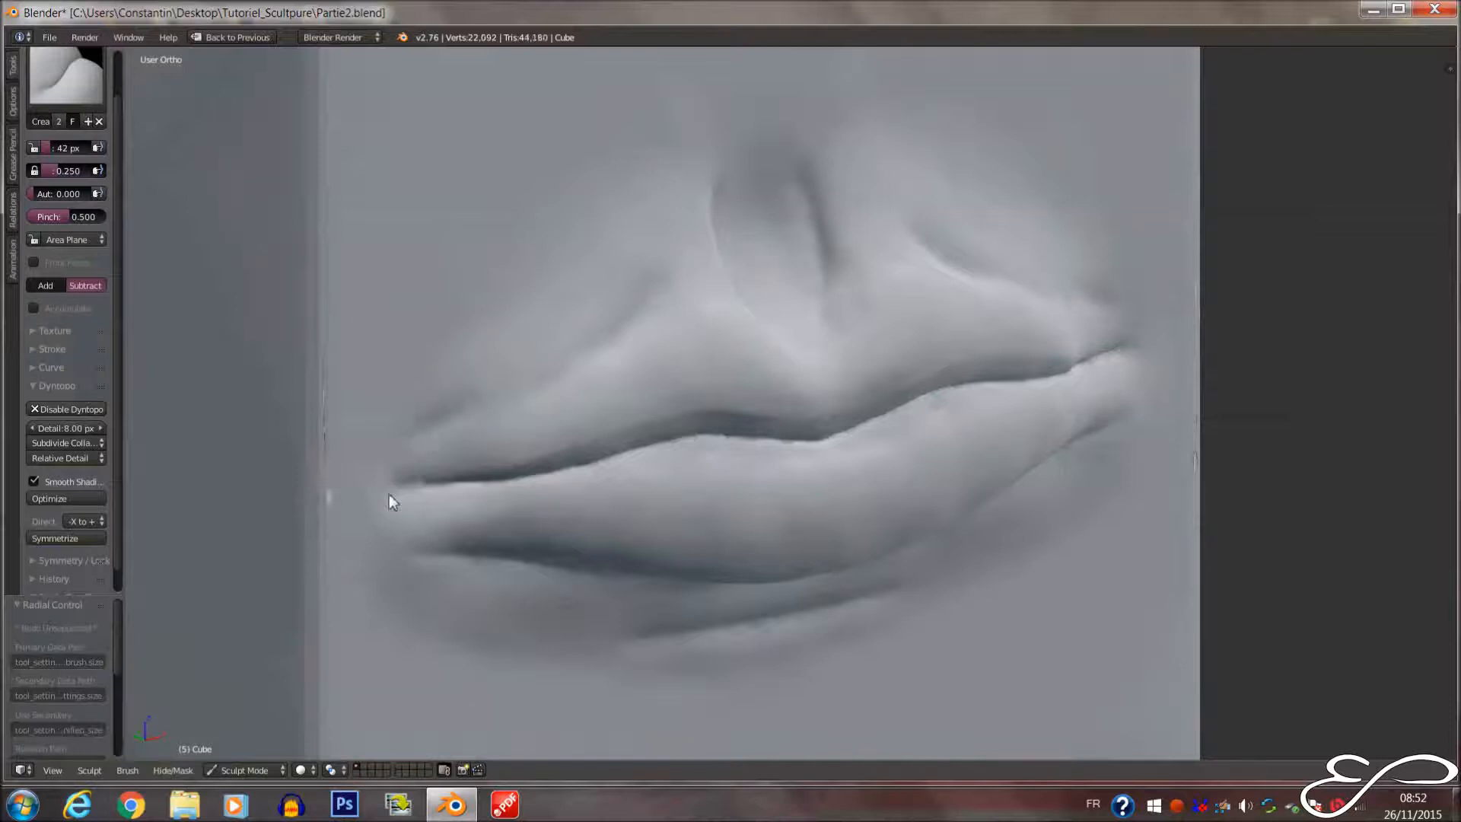
pyautogui.press('f')
pyautogui.click(394, 514)
pyautogui.moveTo(394, 521); pyautogui.dragTo(391, 519)
pyautogui.press('f')
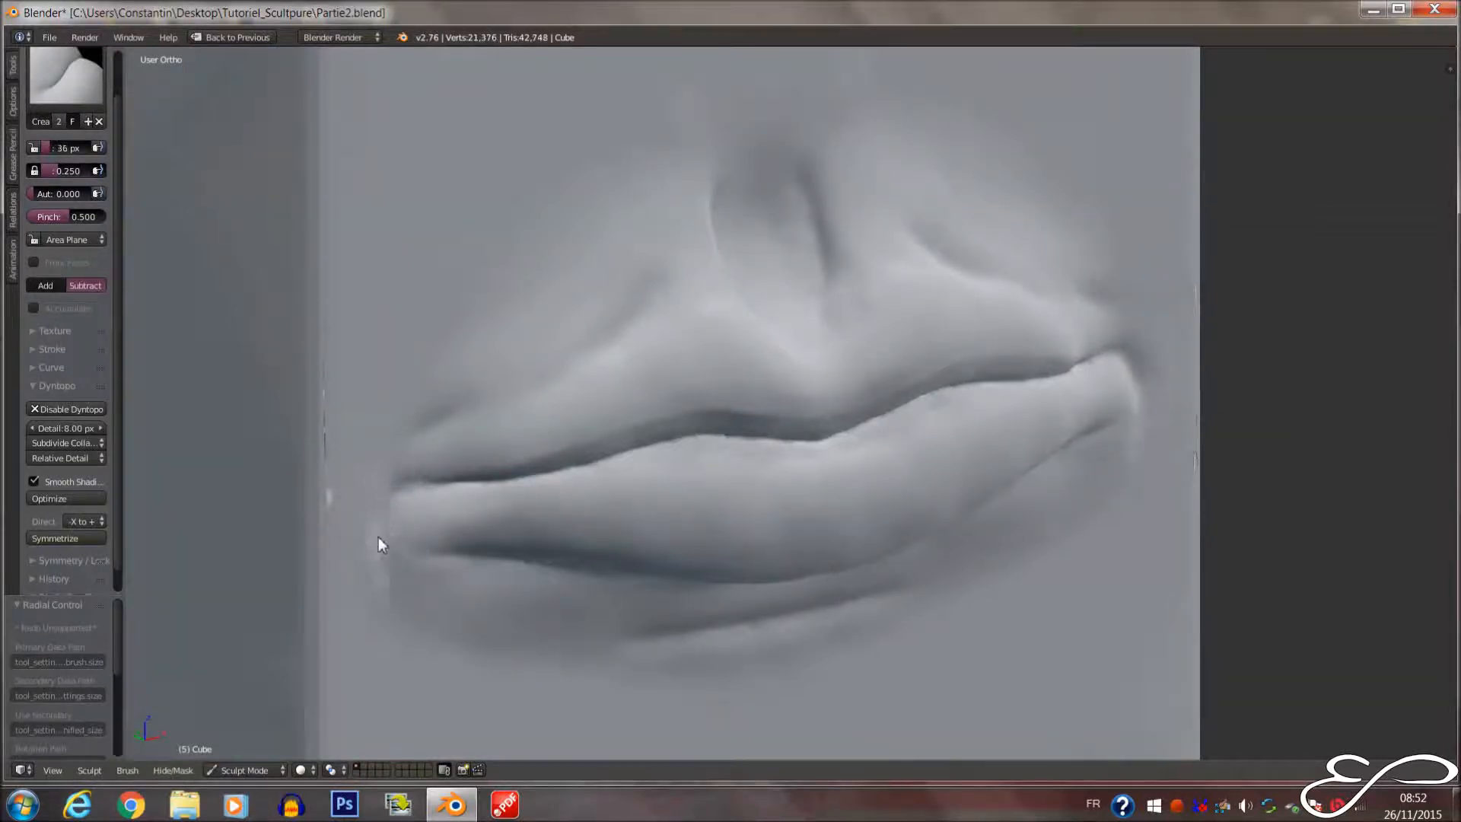
pyautogui.moveTo(375, 535); pyautogui.dragTo(375, 506)
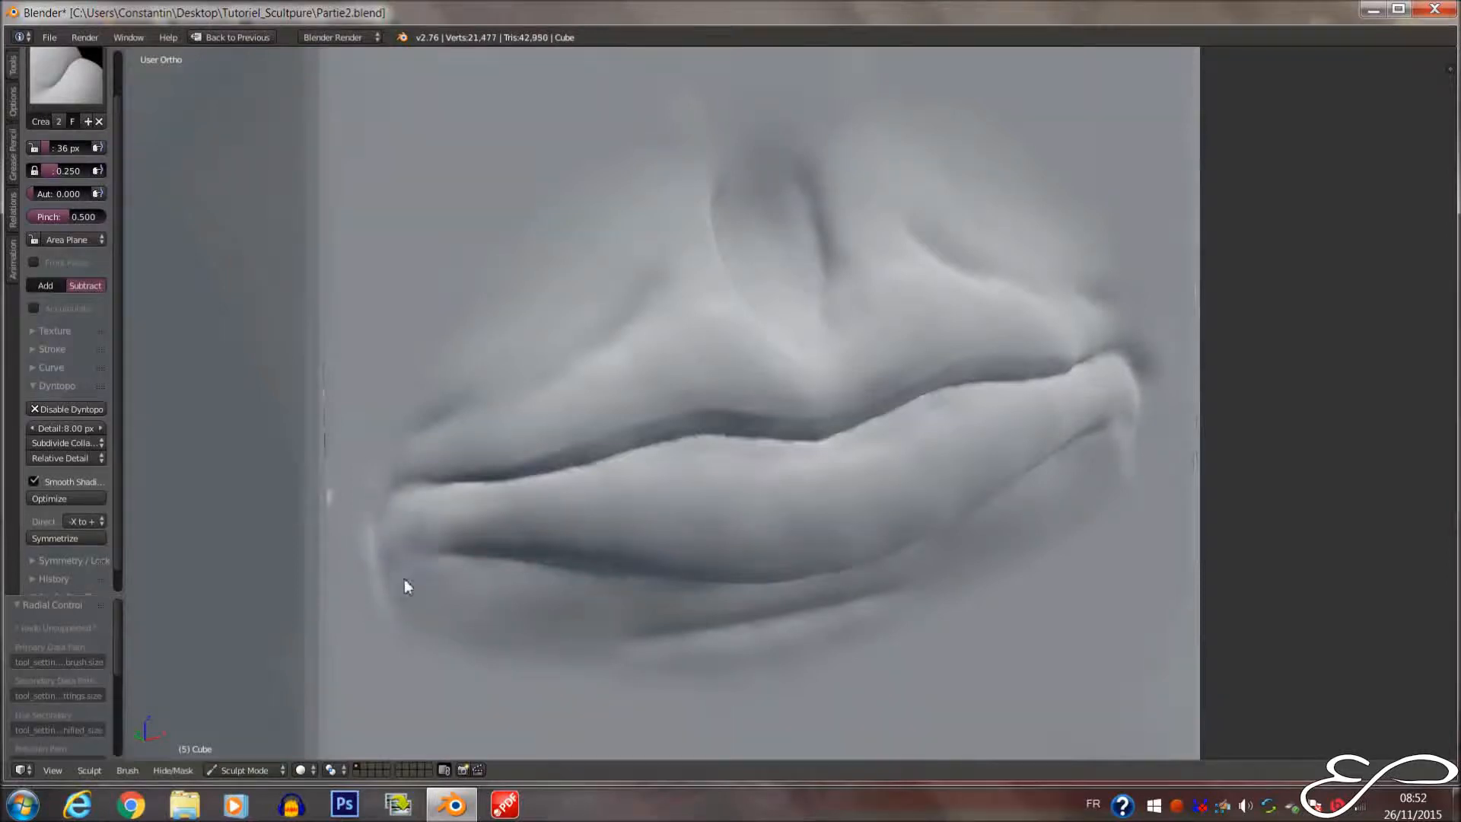
pyautogui.moveTo(473, 497); pyautogui.dragTo(411, 515, button='middle')
pyautogui.scroll(-6, 590, 415)
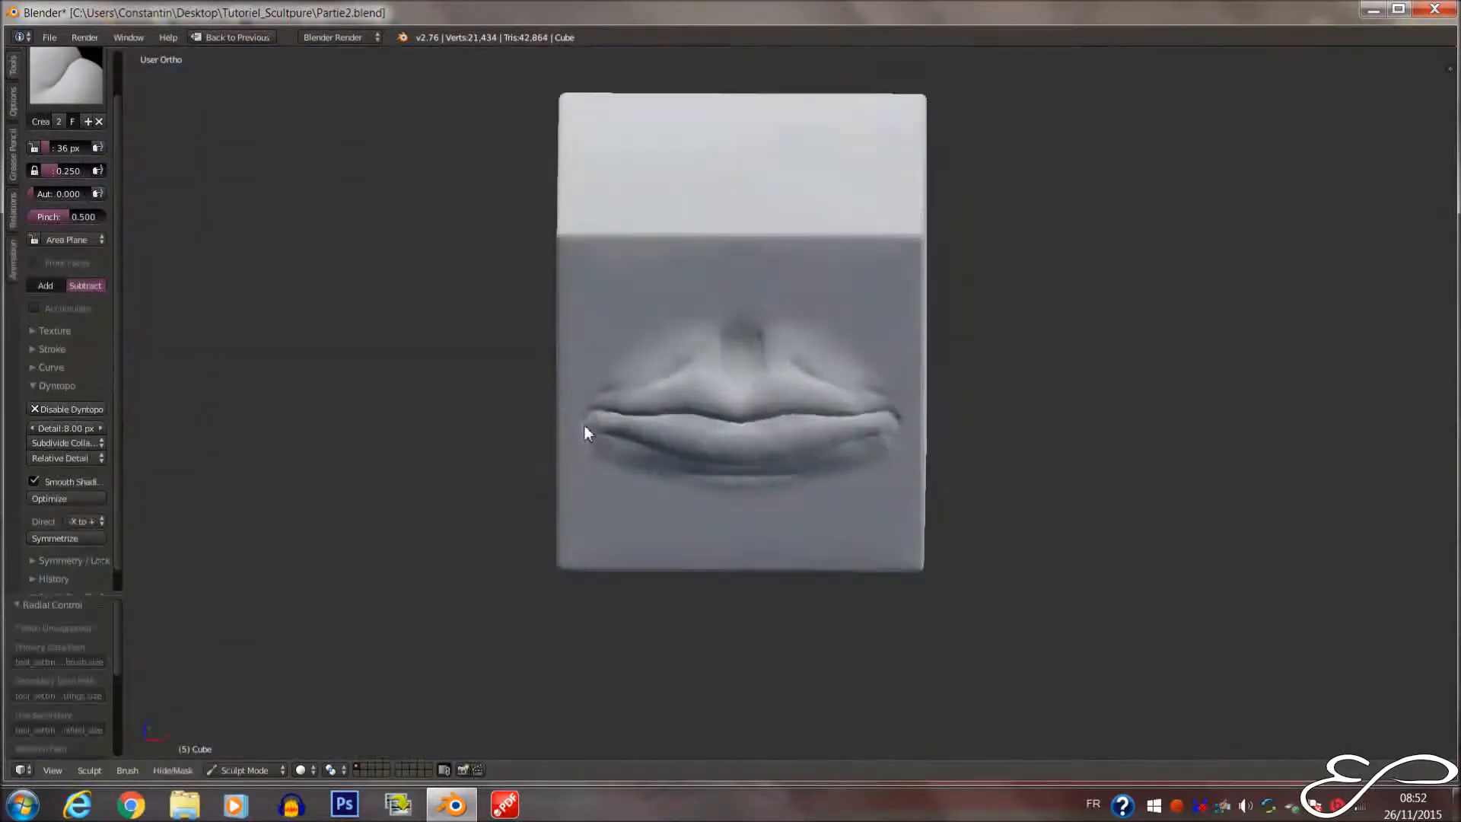
# Stroke vertical wrinkles into the middle of the lower lip with the Clay Strips brush at strength 0.768, undoing a bad stroke
pyautogui.press('KP_1')
pyautogui.scroll(4, 852, 407)
pyautogui.moveTo(815, 430); pyautogui.dragTo(768, 430, button='middle')
pyautogui.click(66, 75)
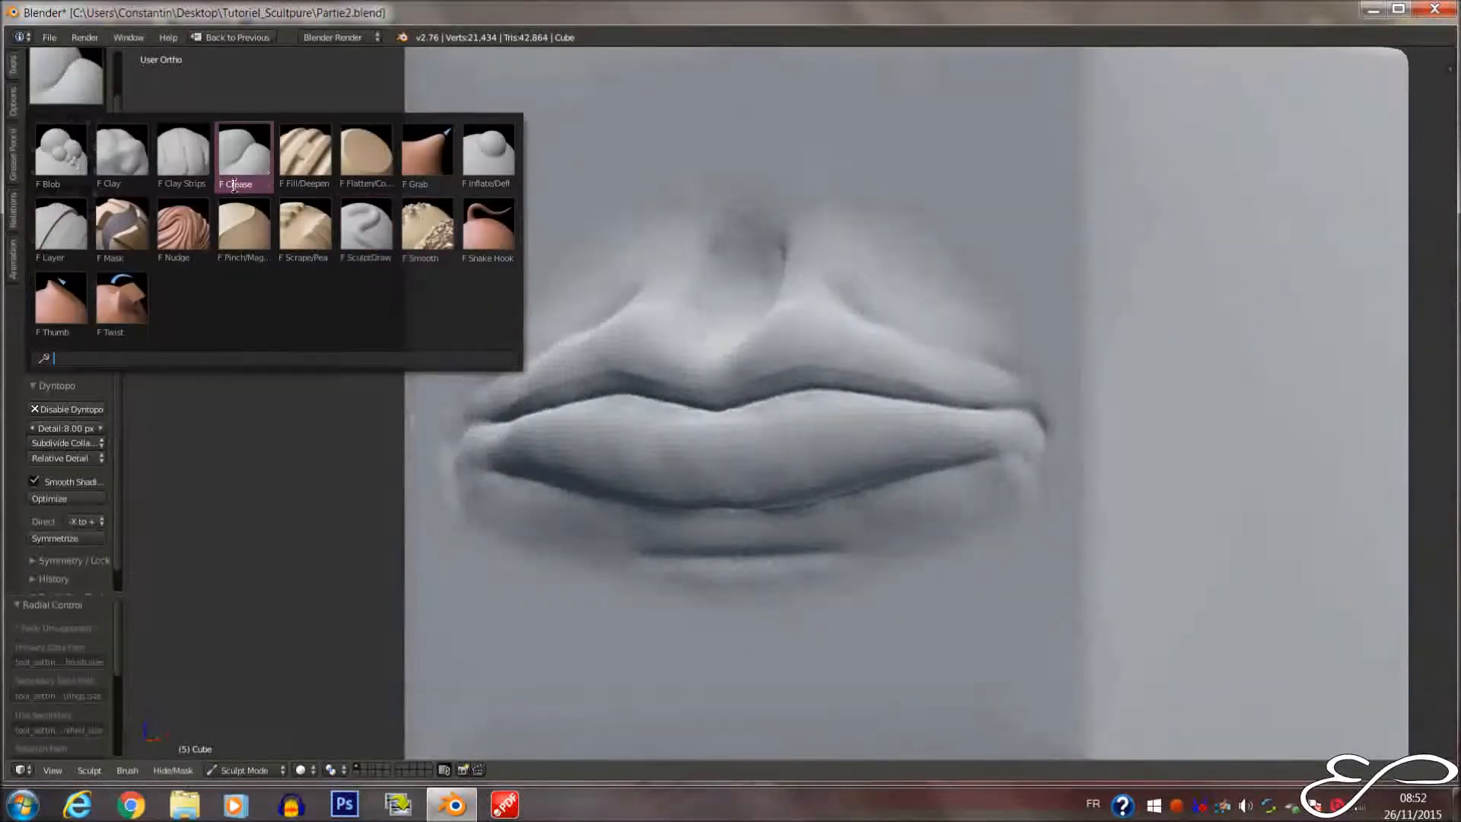
pyautogui.click(245, 156)
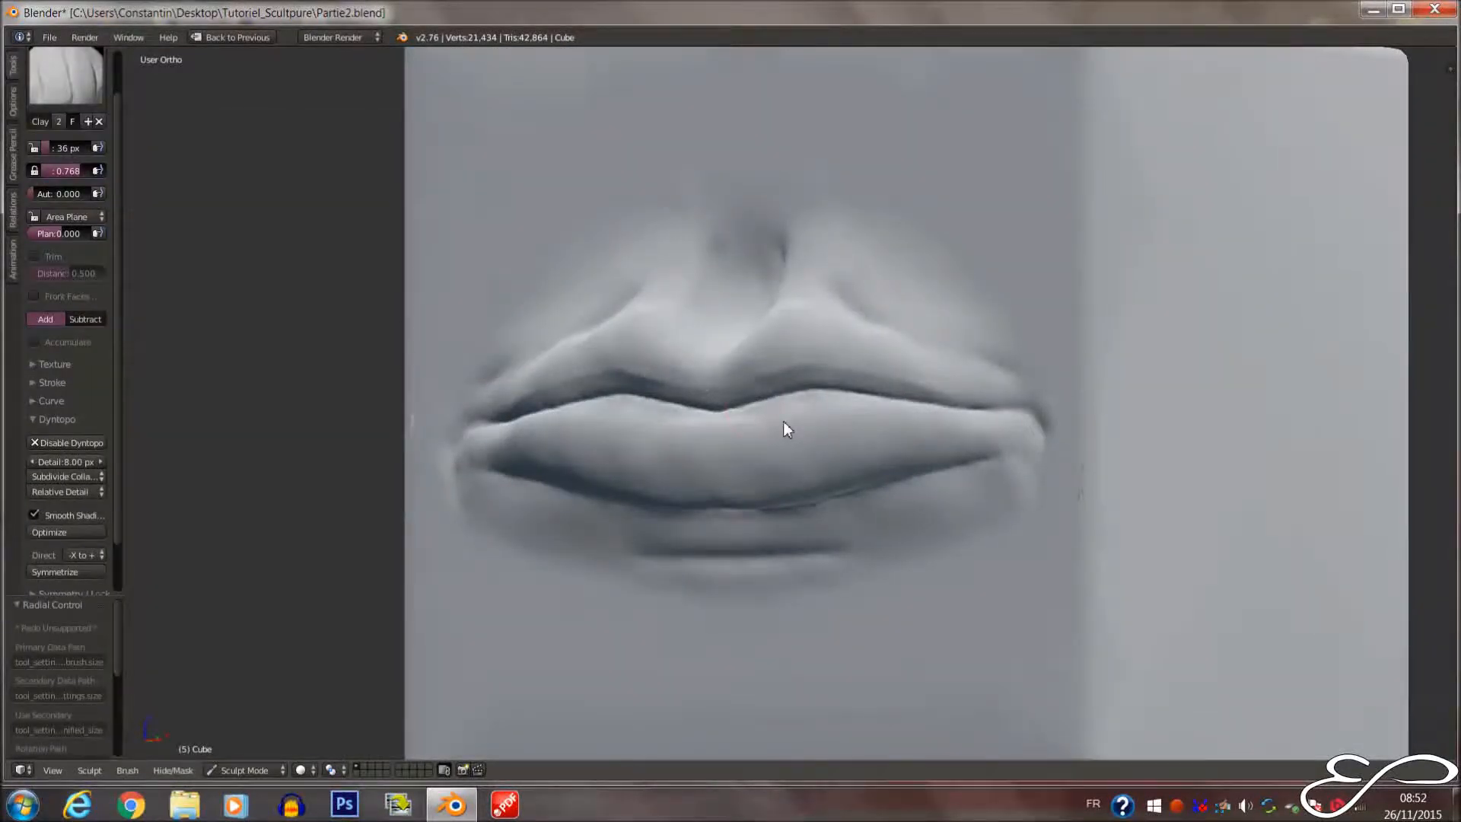
pyautogui.scroll(2, 783, 422)
pyautogui.press('f')
pyautogui.click(749, 486)
pyautogui.scroll(2, 750, 478)
pyautogui.press('f')
pyautogui.click(736, 503)
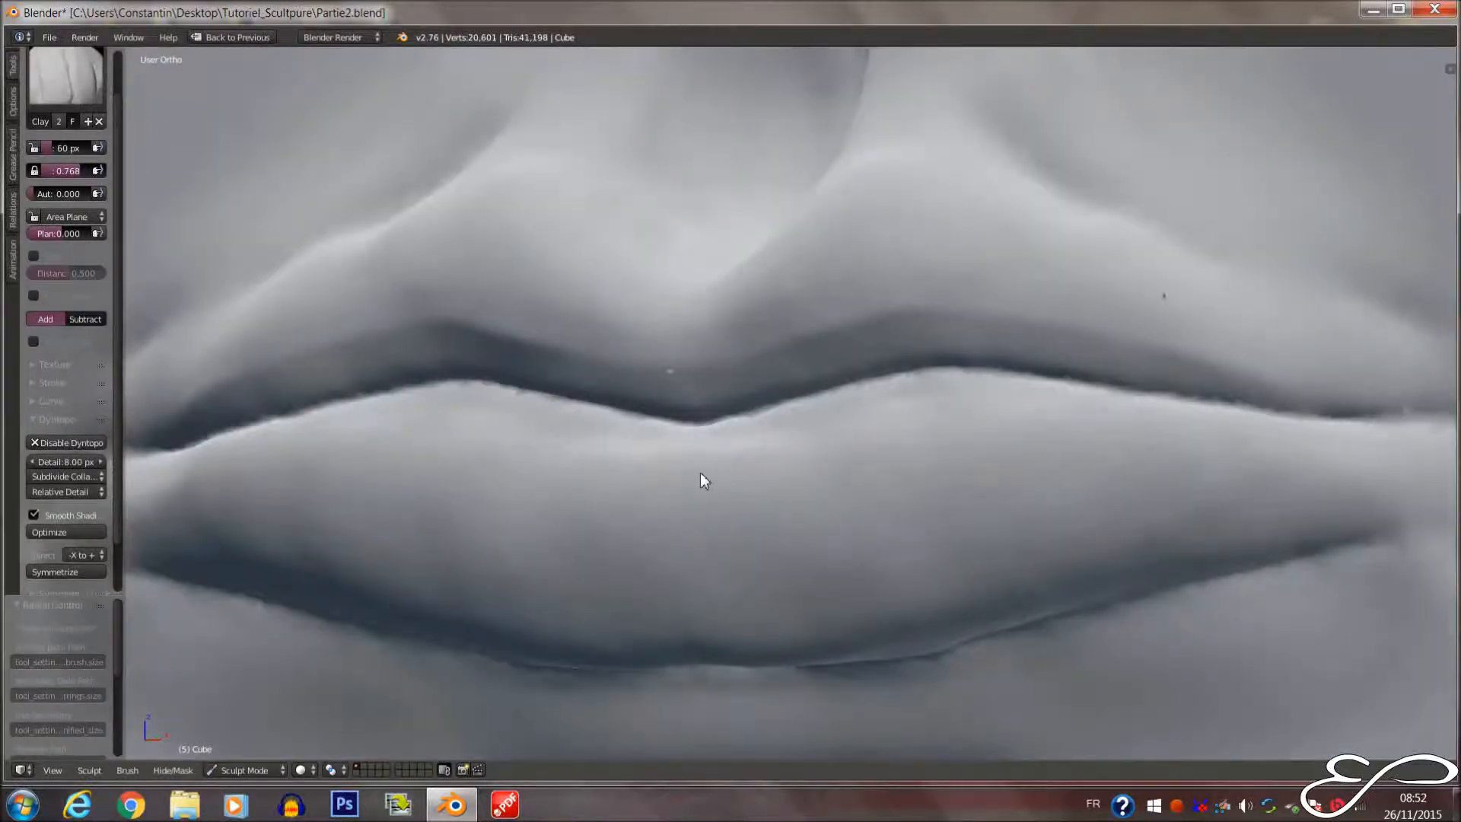
pyautogui.moveTo(703, 469)
pyautogui.mouseDown()
pyautogui.moveTo(708, 593)
pyautogui.moveTo(743, 460)
pyautogui.moveTo(766, 627)
pyautogui.moveTo(793, 500)
pyautogui.mouseUp()
pyautogui.hotkey('ctrl', 'z')
pyautogui.moveTo(869, 526); pyautogui.dragTo(783, 461, button='middle')
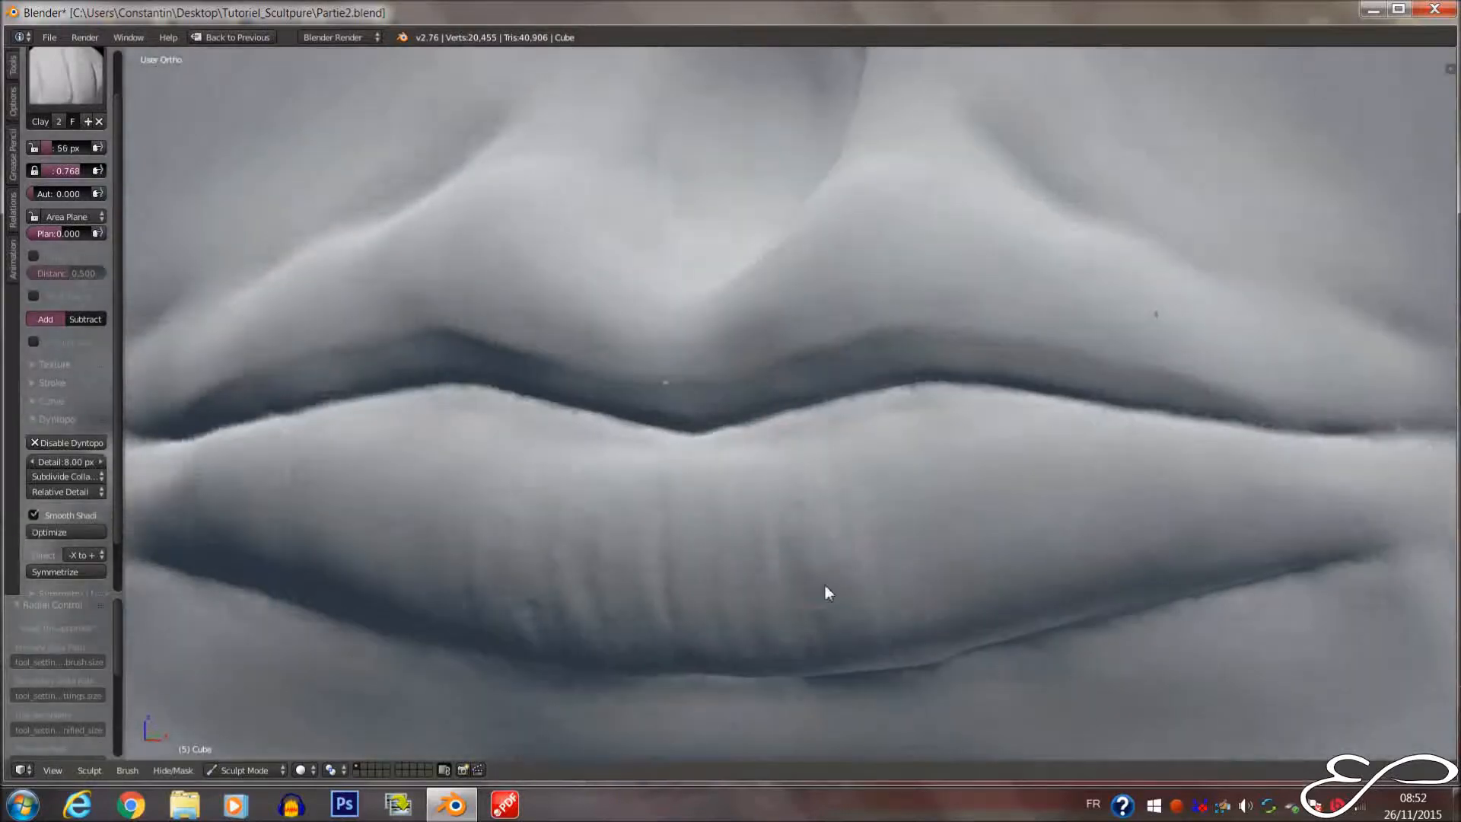
# Extend the vertical wrinkles outward along the lower lip to its corners with Clay Strips at 56 px, undoing misplaced strokes
pyautogui.hotkey('ctrl', 'z')
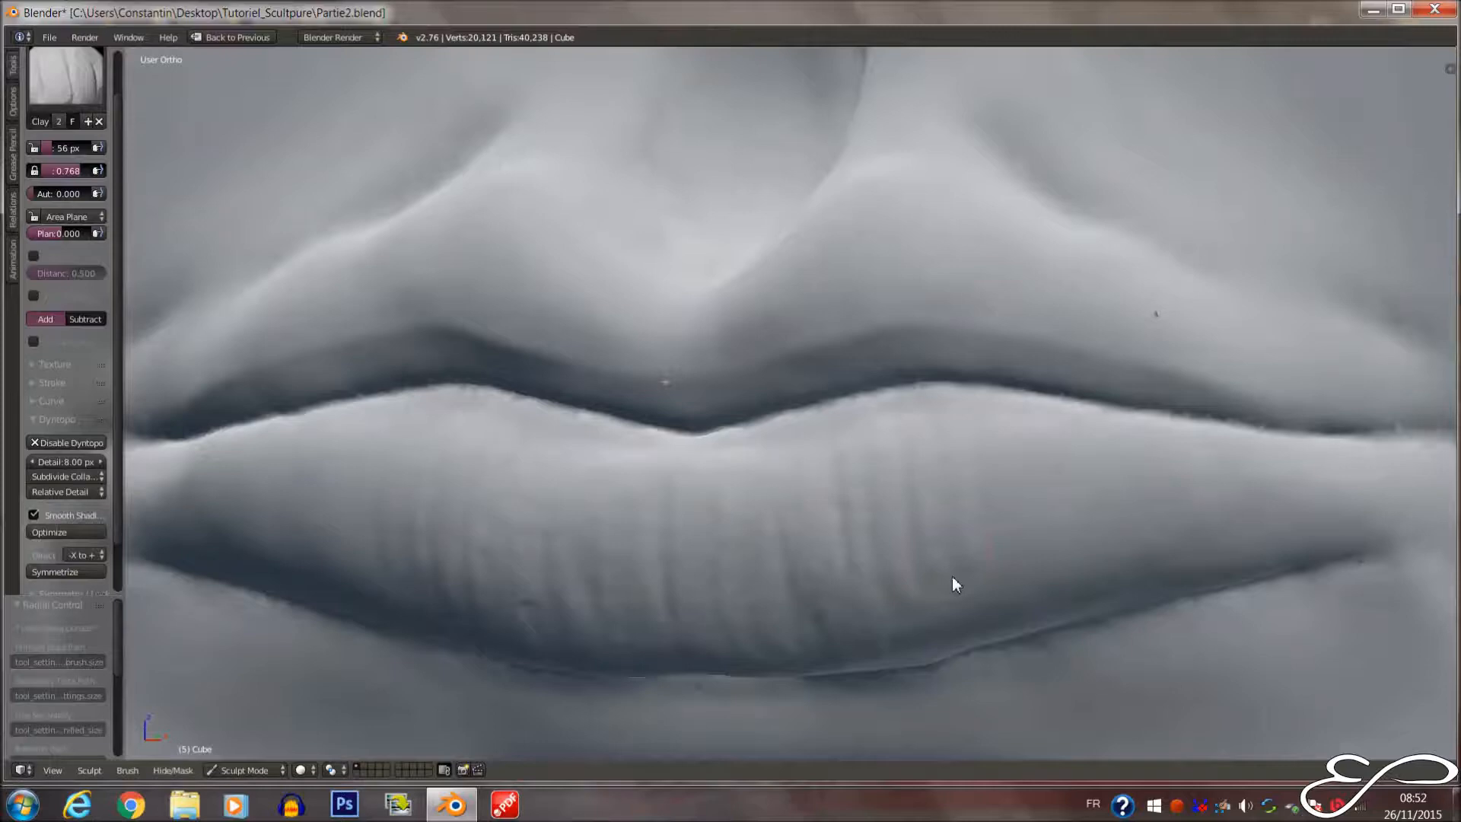
pyautogui.hotkey('ctrl', 'z')
pyautogui.hotkey('ctrl', 'z')
pyautogui.moveTo(1253, 507); pyautogui.dragTo(1177, 485, button='middle')
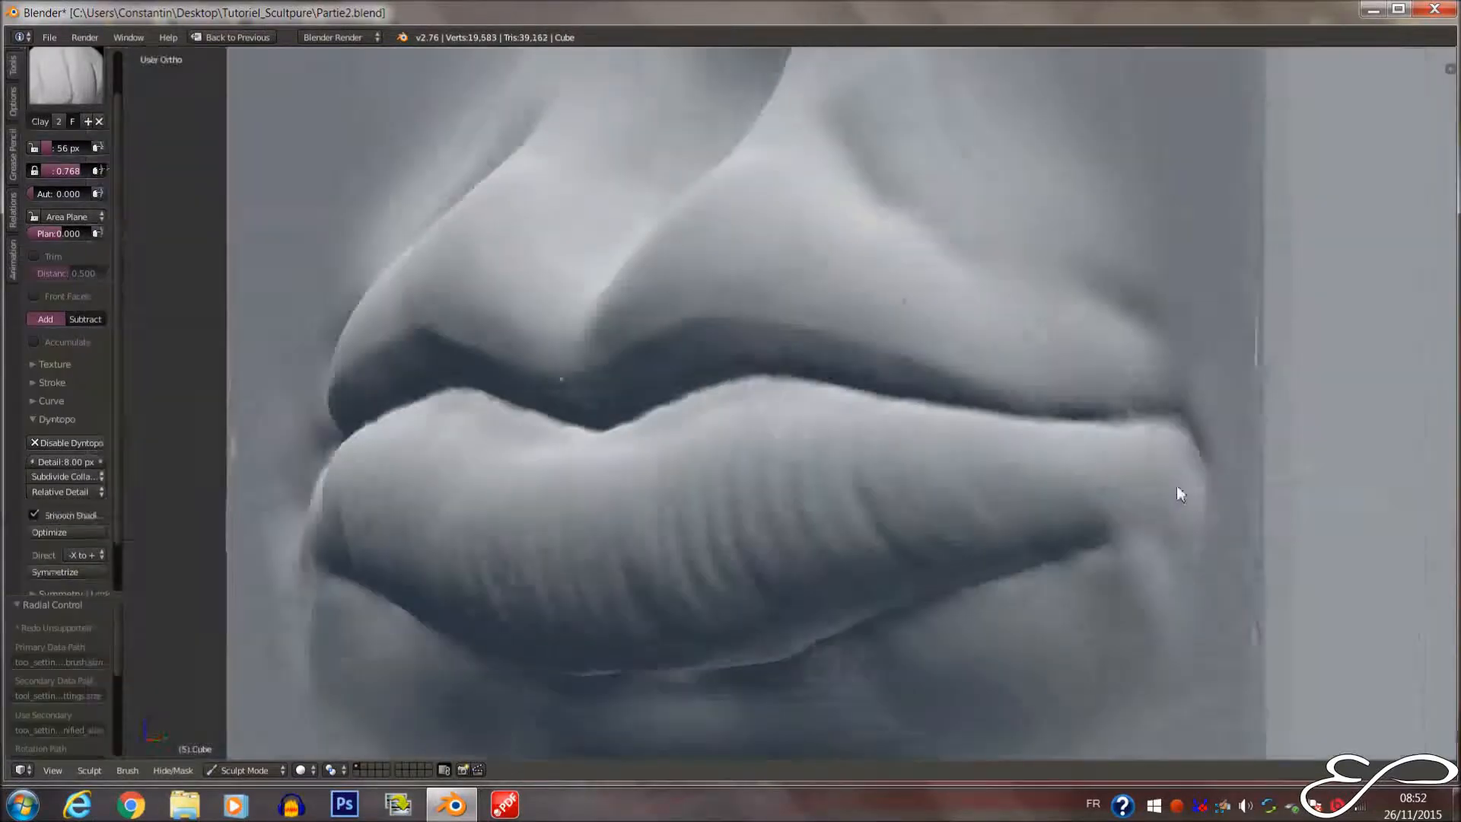
pyautogui.moveTo(1120, 532); pyautogui.dragTo(1135, 472)
pyautogui.moveTo(1135, 471); pyautogui.dragTo(729, 506, button='middle')
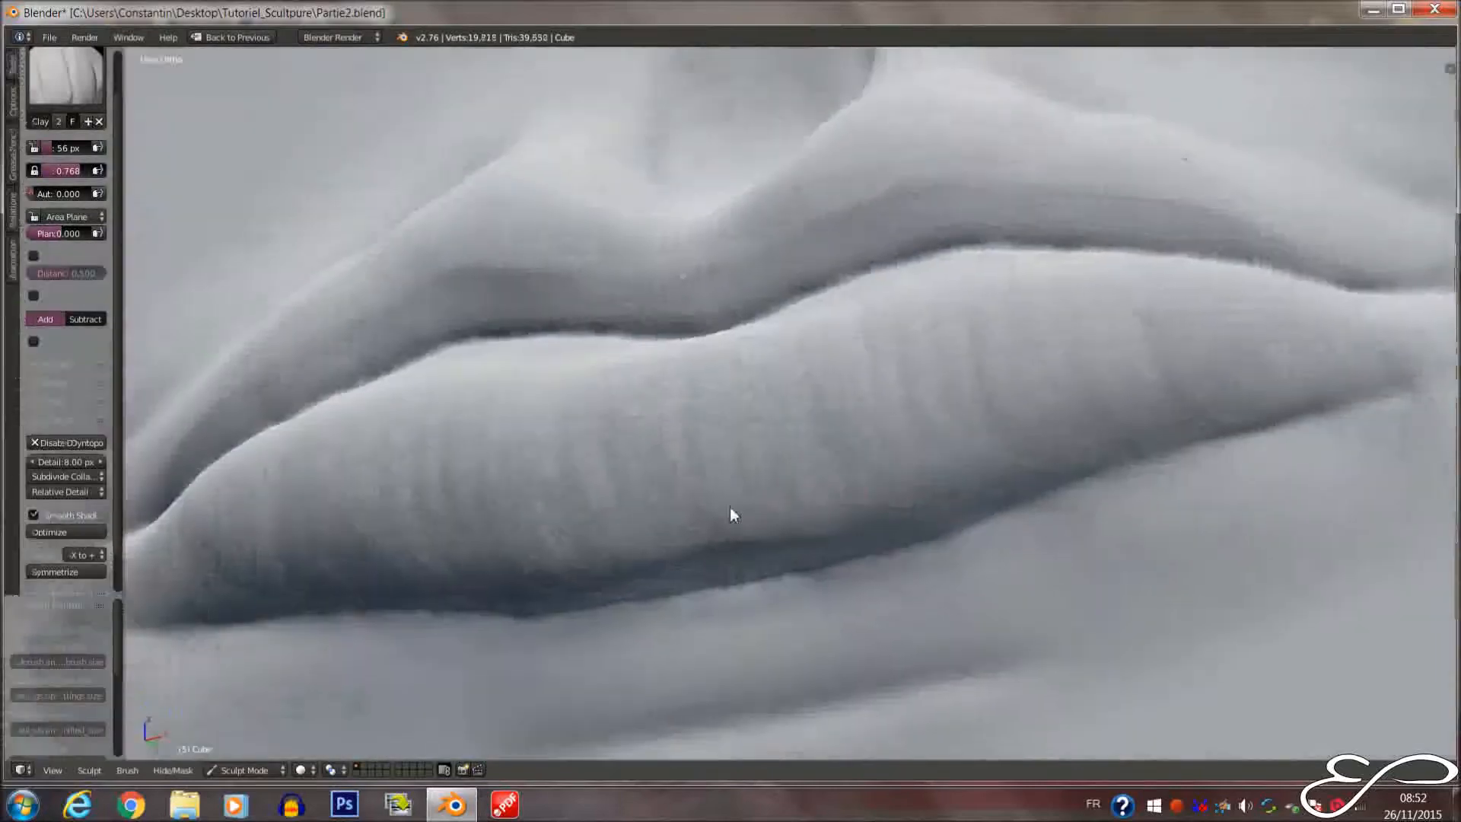
pyautogui.moveTo(739, 559); pyautogui.dragTo(694, 545, button='middle')
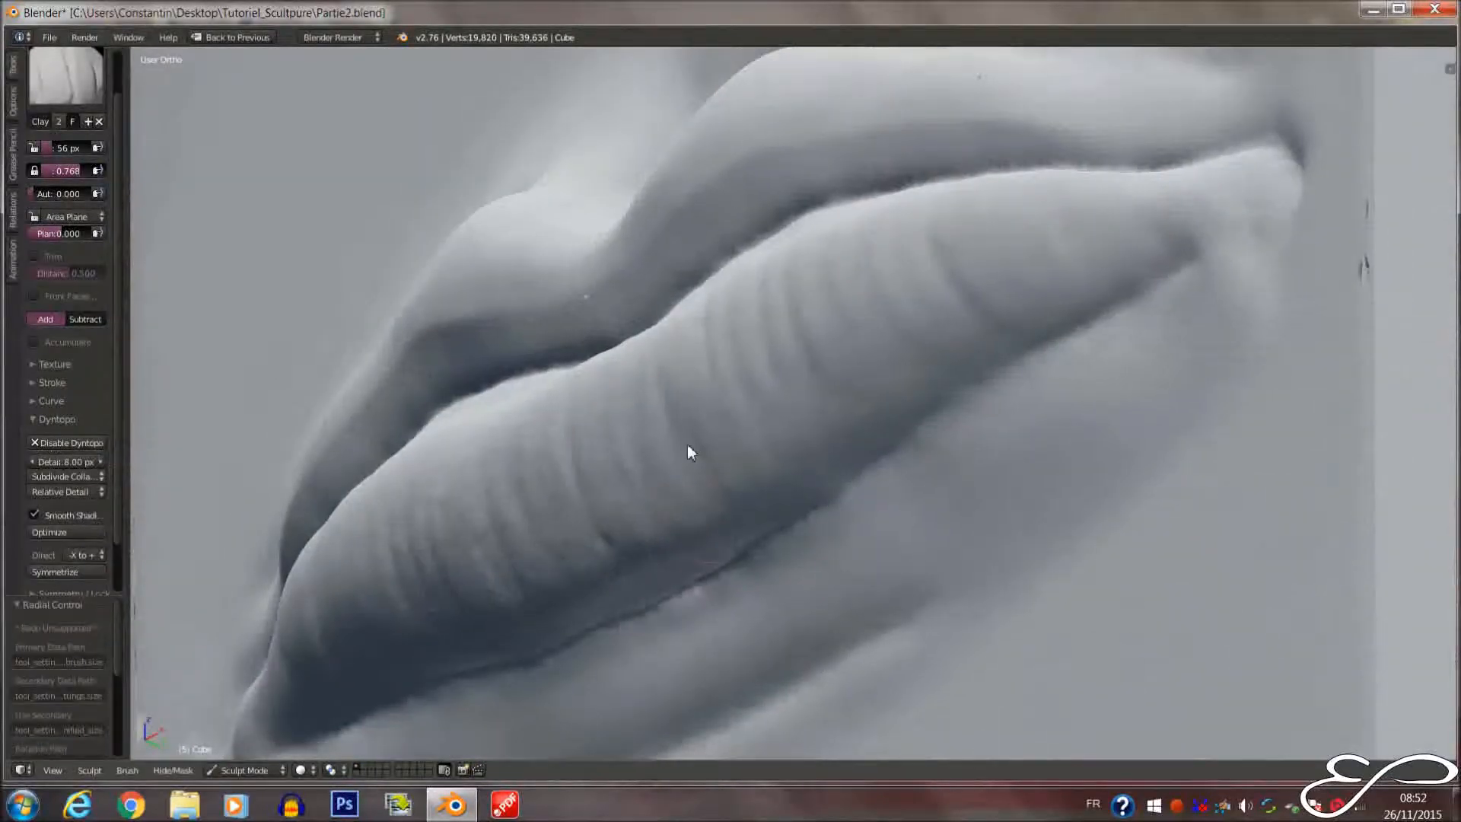
# Add finer wrinkles between the existing ones across the lower lip with Clay Strips at 33 px
pyautogui.moveTo(730, 446); pyautogui.dragTo(755, 469)
pyautogui.moveTo(705, 446); pyautogui.dragTo(714, 482, button='middle')
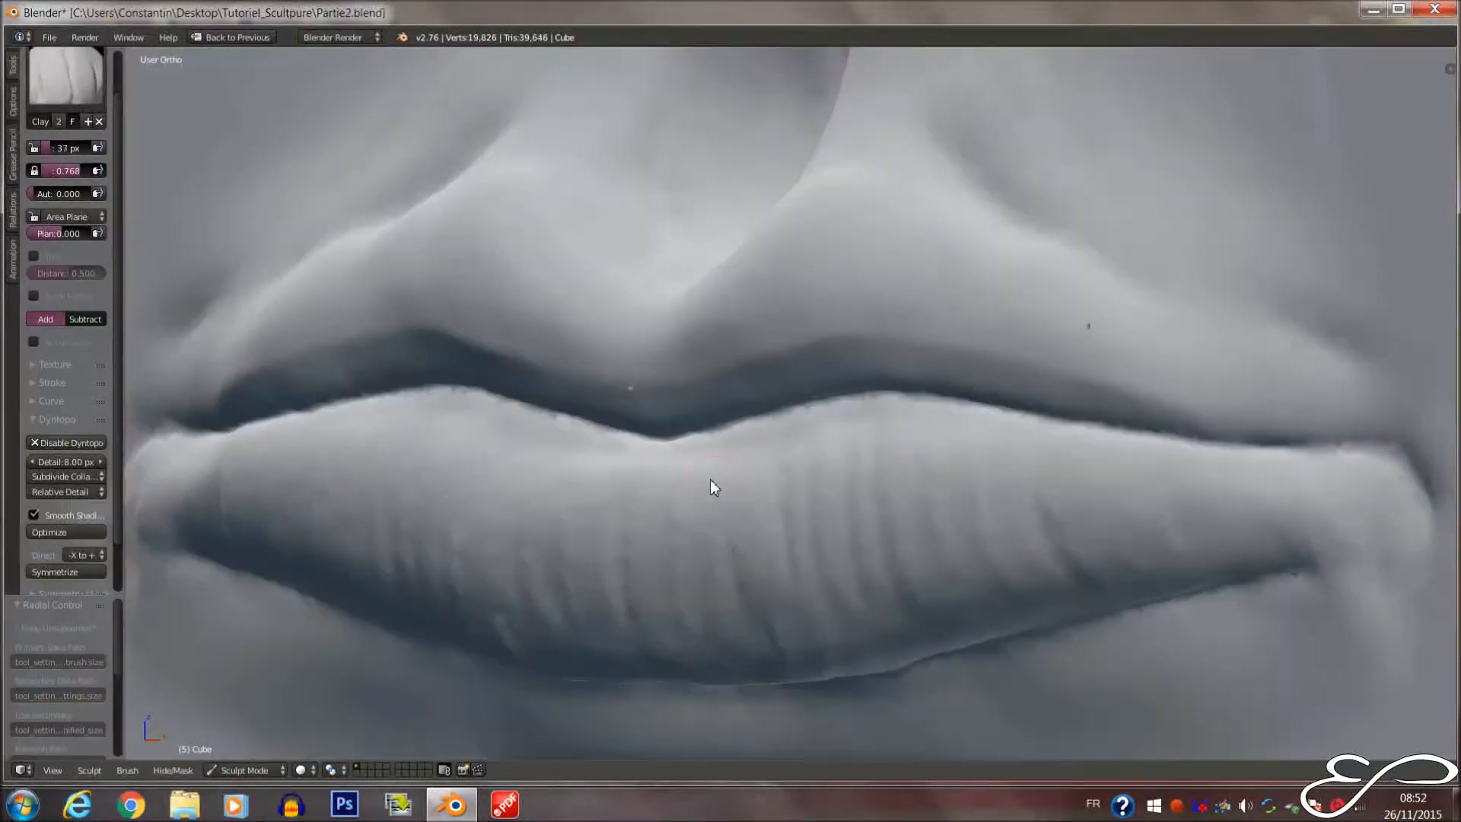
pyautogui.moveTo(699, 561); pyautogui.dragTo(758, 476)
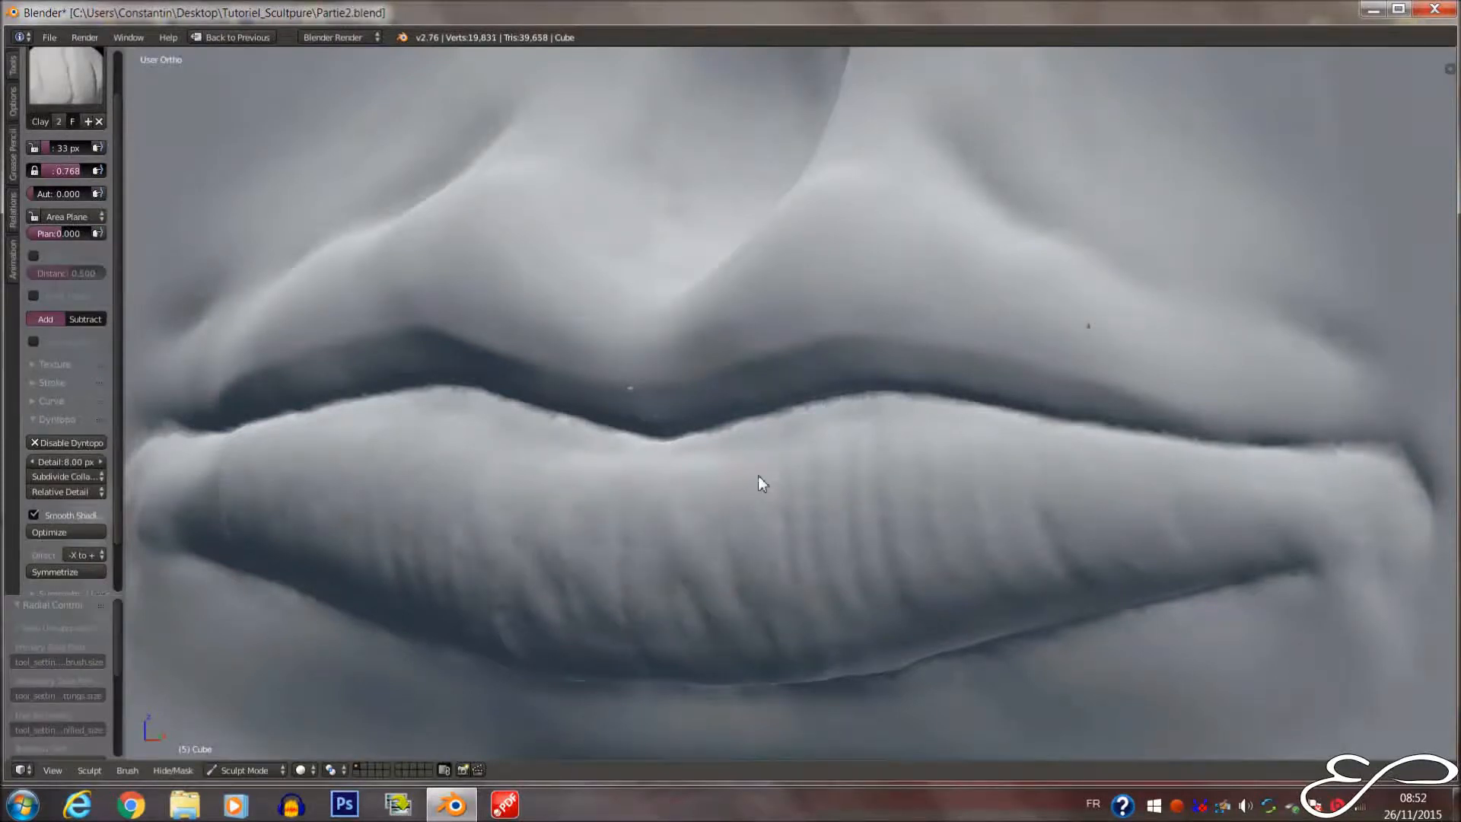
pyautogui.moveTo(871, 515); pyautogui.dragTo(865, 599)
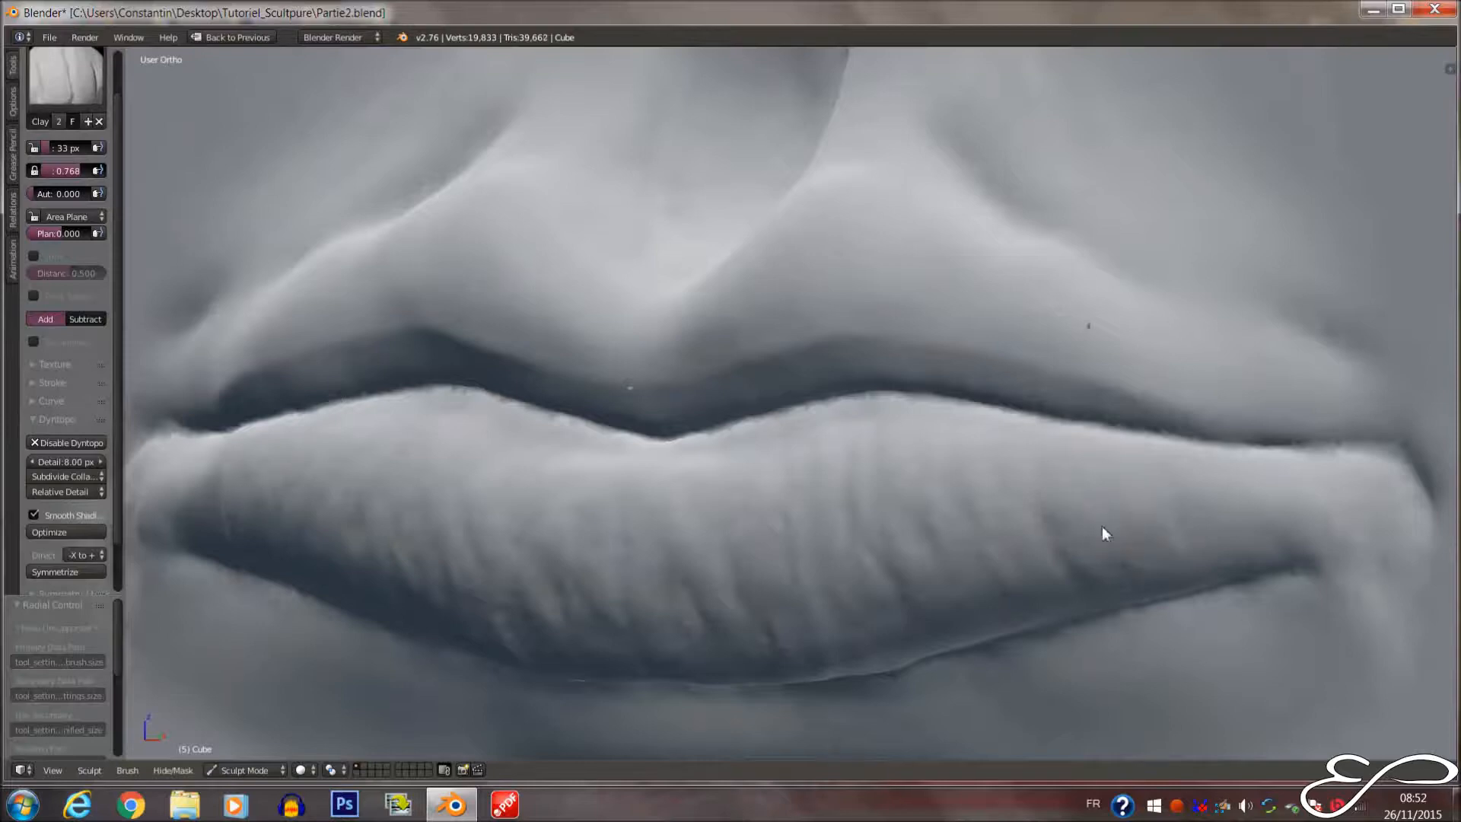
# Set the Dyntopo detail size to 6.30 px and build up the upper lip's outer contour with Clay Strips at 52 px
pyautogui.scroll(-5, 993, 502)
pyautogui.moveTo(1014, 544); pyautogui.dragTo(794, 430, button='middle')
pyautogui.scroll(6, 677, 468)
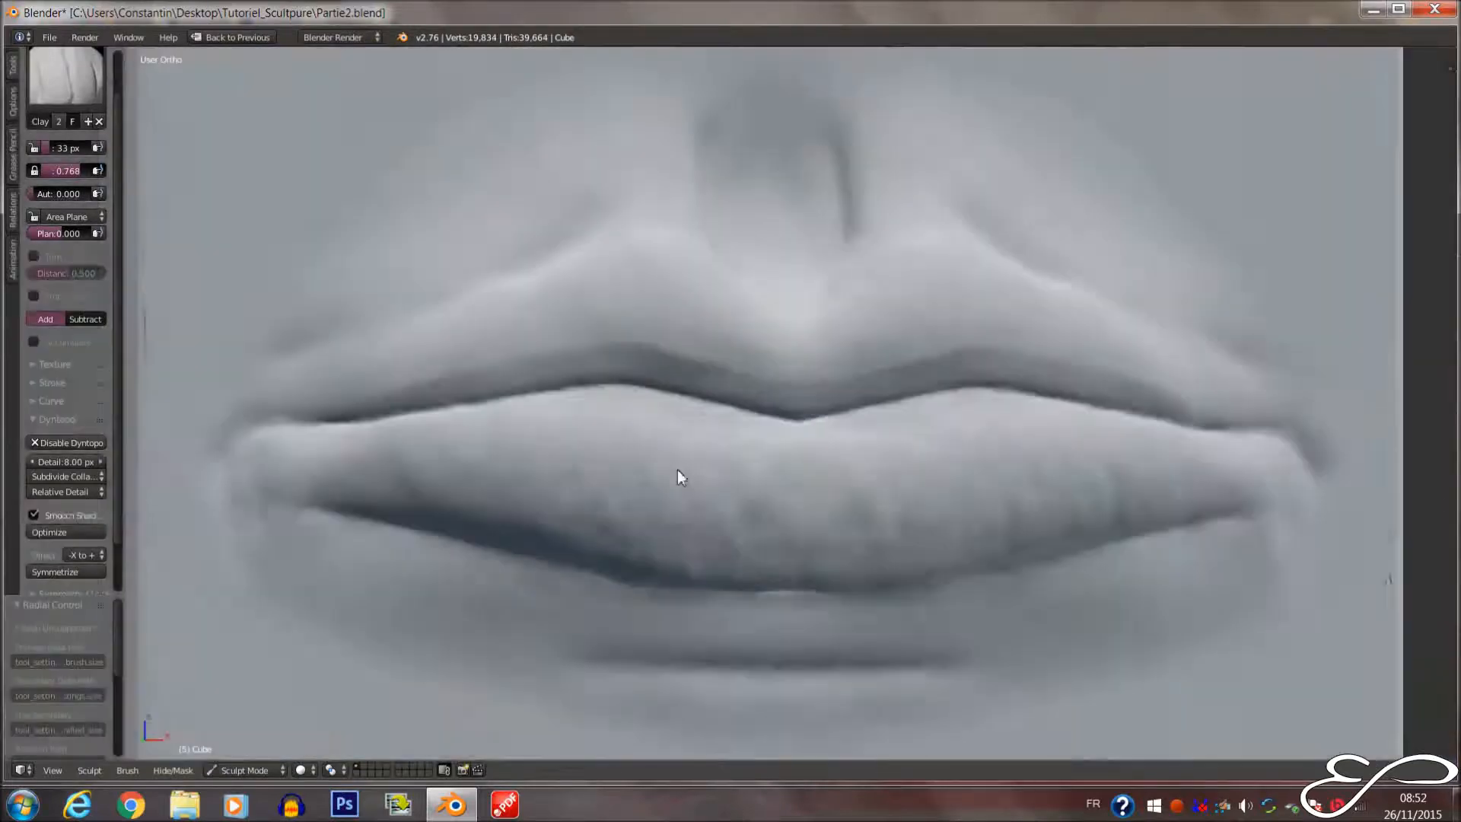
pyautogui.scroll(2, 677, 469)
pyautogui.moveTo(651, 427); pyautogui.dragTo(703, 462, button='middle')
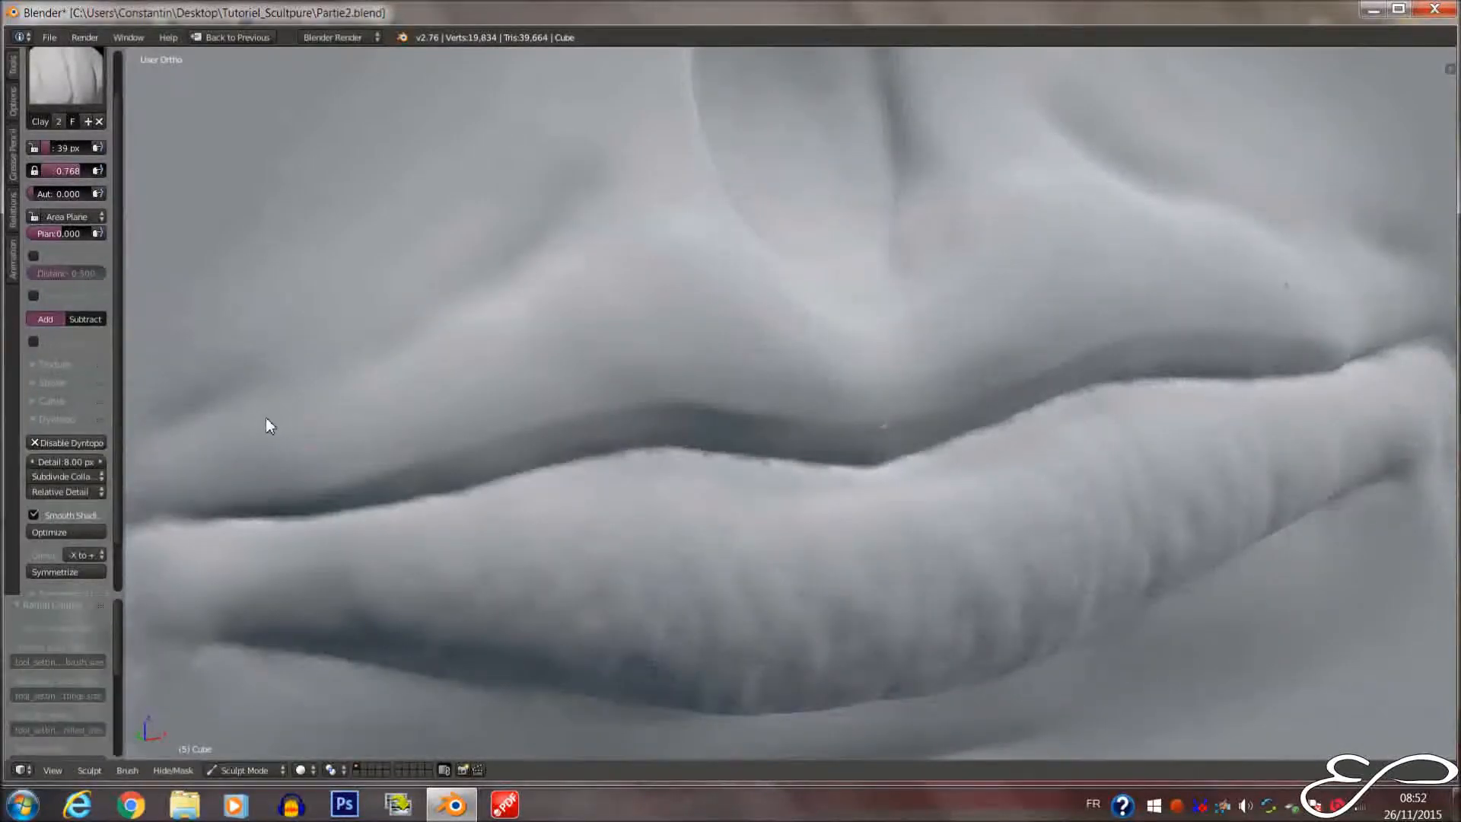
pyautogui.moveTo(273, 353); pyautogui.dragTo(257, 355)
pyautogui.moveTo(73, 462); pyautogui.dragTo(70, 461)
pyautogui.press('f')
pyautogui.click(245, 391)
pyautogui.moveTo(228, 407)
pyautogui.mouseDown()
pyautogui.moveTo(196, 427)
pyautogui.moveTo(252, 388)
pyautogui.moveTo(322, 374)
pyautogui.moveTo(361, 328)
pyautogui.moveTo(408, 327)
pyautogui.moveTo(465, 256)
pyautogui.moveTo(507, 246)
pyautogui.moveTo(505, 277)
pyautogui.moveTo(628, 175)
pyautogui.mouseUp()
pyautogui.moveTo(572, 264)
pyautogui.mouseDown()
pyautogui.moveTo(622, 242)
pyautogui.moveTo(652, 271)
pyautogui.mouseUp()
# Add Clay Strips strokes to the upper lip's surface beside the base of the philtrum at 52 px
pyautogui.moveTo(652, 270); pyautogui.dragTo(582, 213, button='middle')
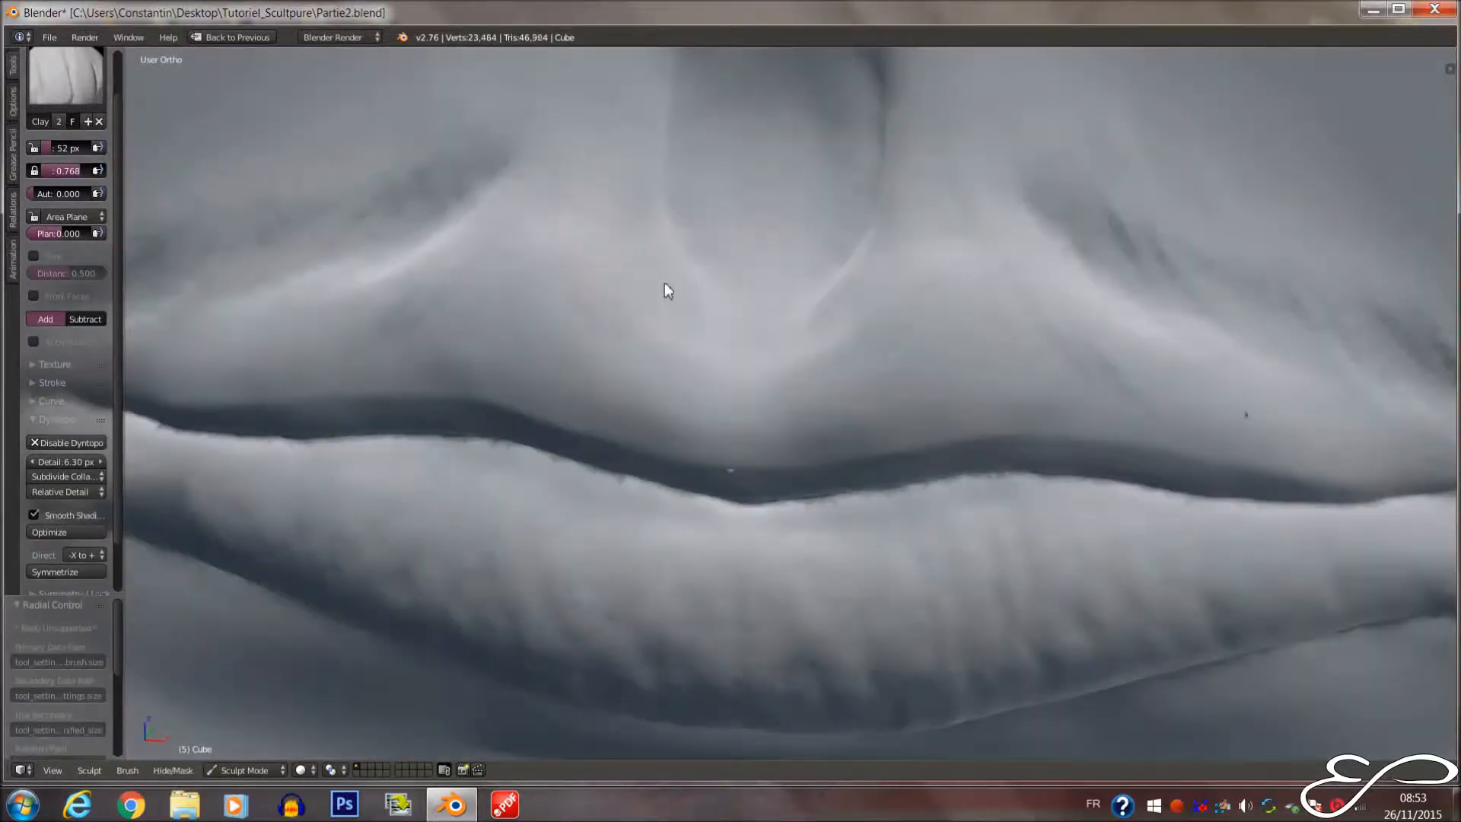
pyautogui.moveTo(664, 284)
pyautogui.mouseDown()
pyautogui.moveTo(646, 275)
pyautogui.moveTo(696, 304)
pyautogui.moveTo(756, 297)
pyautogui.moveTo(703, 364)
pyautogui.moveTo(634, 349)
pyautogui.moveTo(531, 280)
pyautogui.mouseUp()
pyautogui.moveTo(531, 280)
pyautogui.mouseDown(button='middle')
pyautogui.moveTo(706, 276)
pyautogui.moveTo(826, 312)
pyautogui.moveTo(760, 284)
pyautogui.moveTo(730, 235)
pyautogui.moveTo(587, 317)
pyautogui.moveTo(604, 311)
pyautogui.mouseUp(button='middle')
# Soften the strokes on the upper lip and the lower lip's wrinkles with the Smooth brush at 109 px and strength 0.500
pyautogui.scroll(-6, 744, 286)
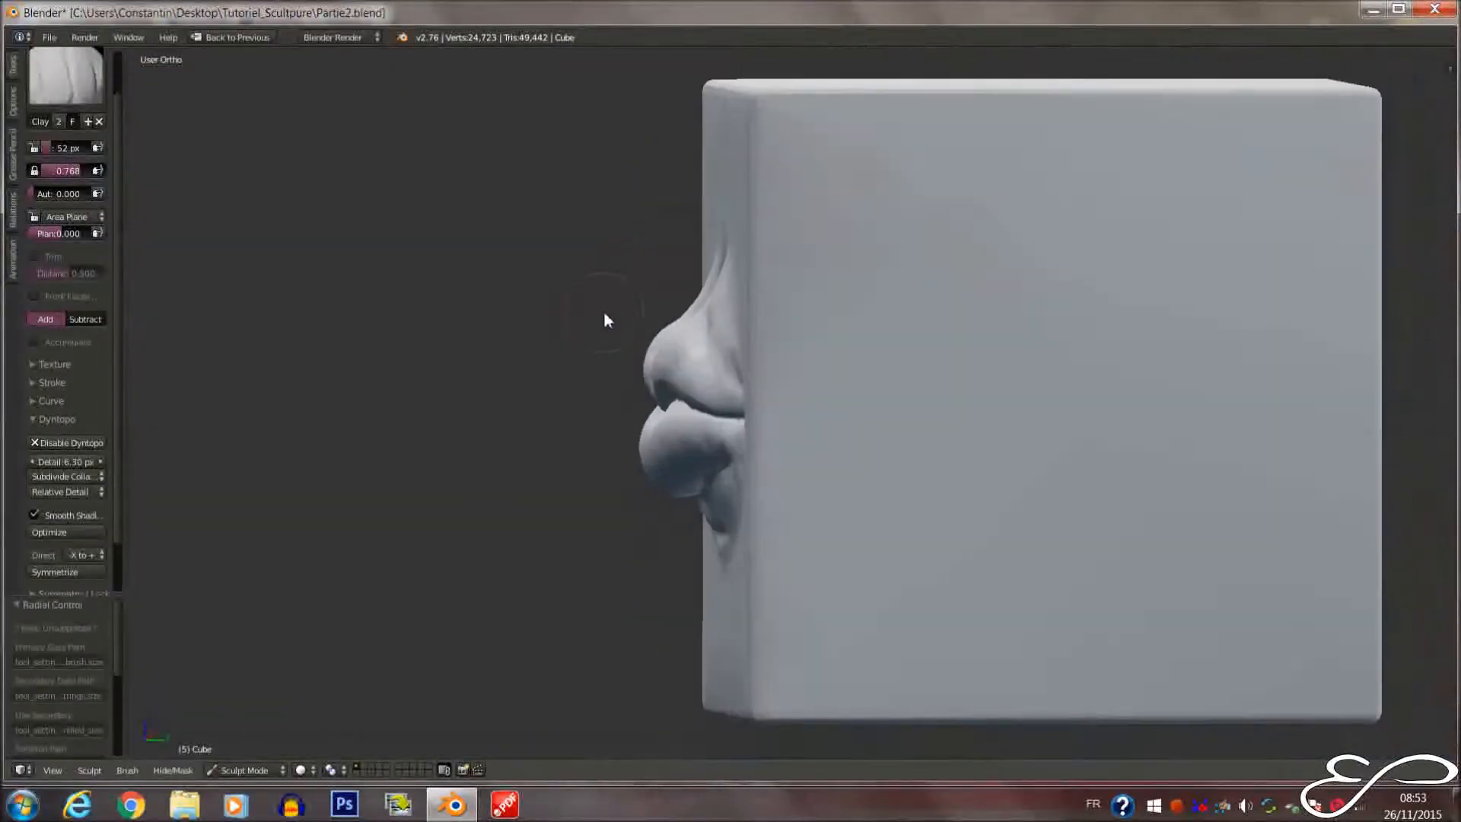
pyautogui.press('KP_3')
pyautogui.click(66, 76)
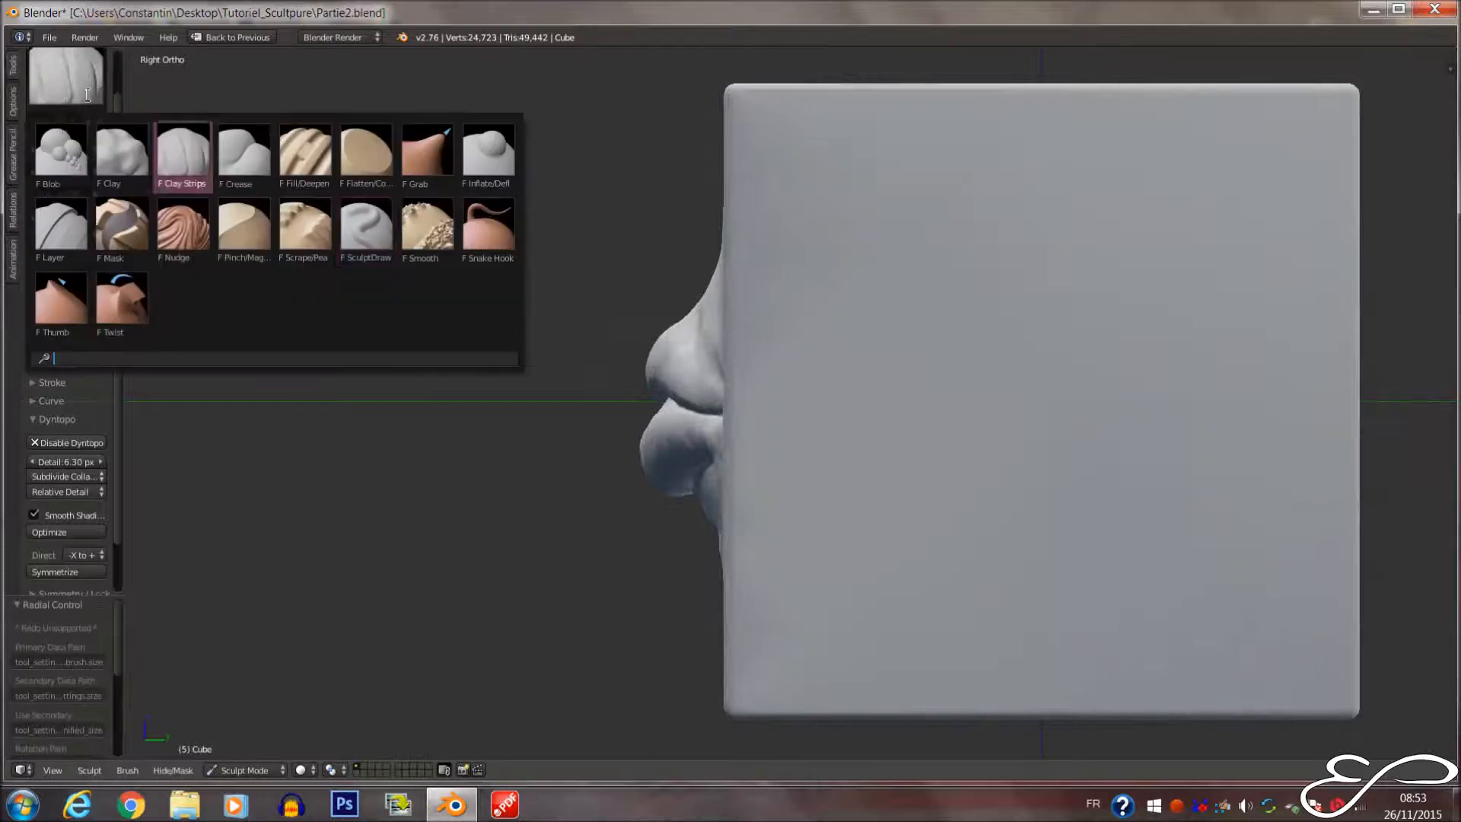
pyautogui.click(426, 249)
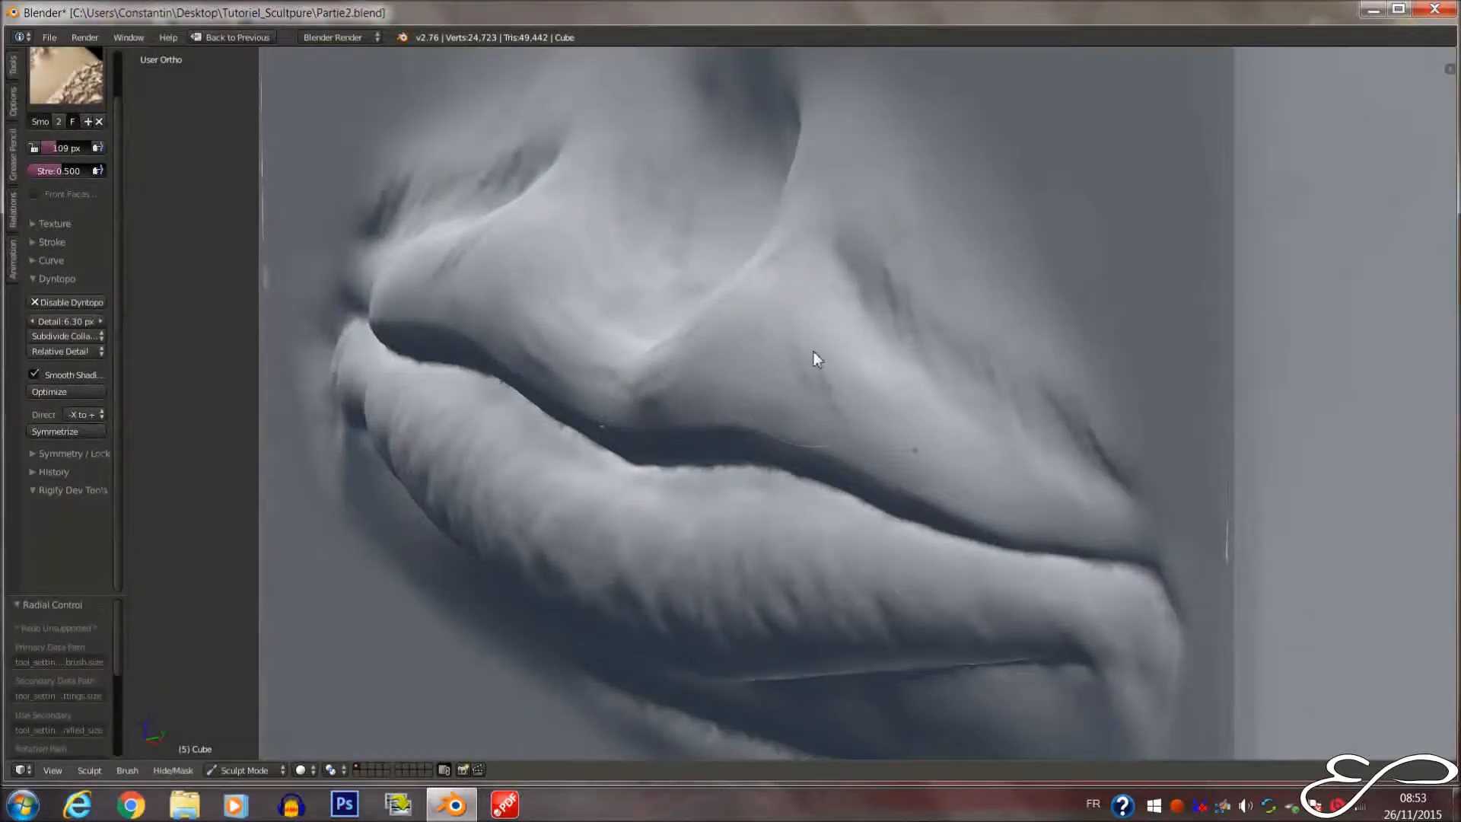
pyautogui.moveTo(814, 352)
pyautogui.mouseDown()
pyautogui.moveTo(839, 375)
pyautogui.moveTo(1052, 435)
pyautogui.mouseUp()
pyautogui.moveTo(1052, 443); pyautogui.dragTo(727, 420, button='middle')
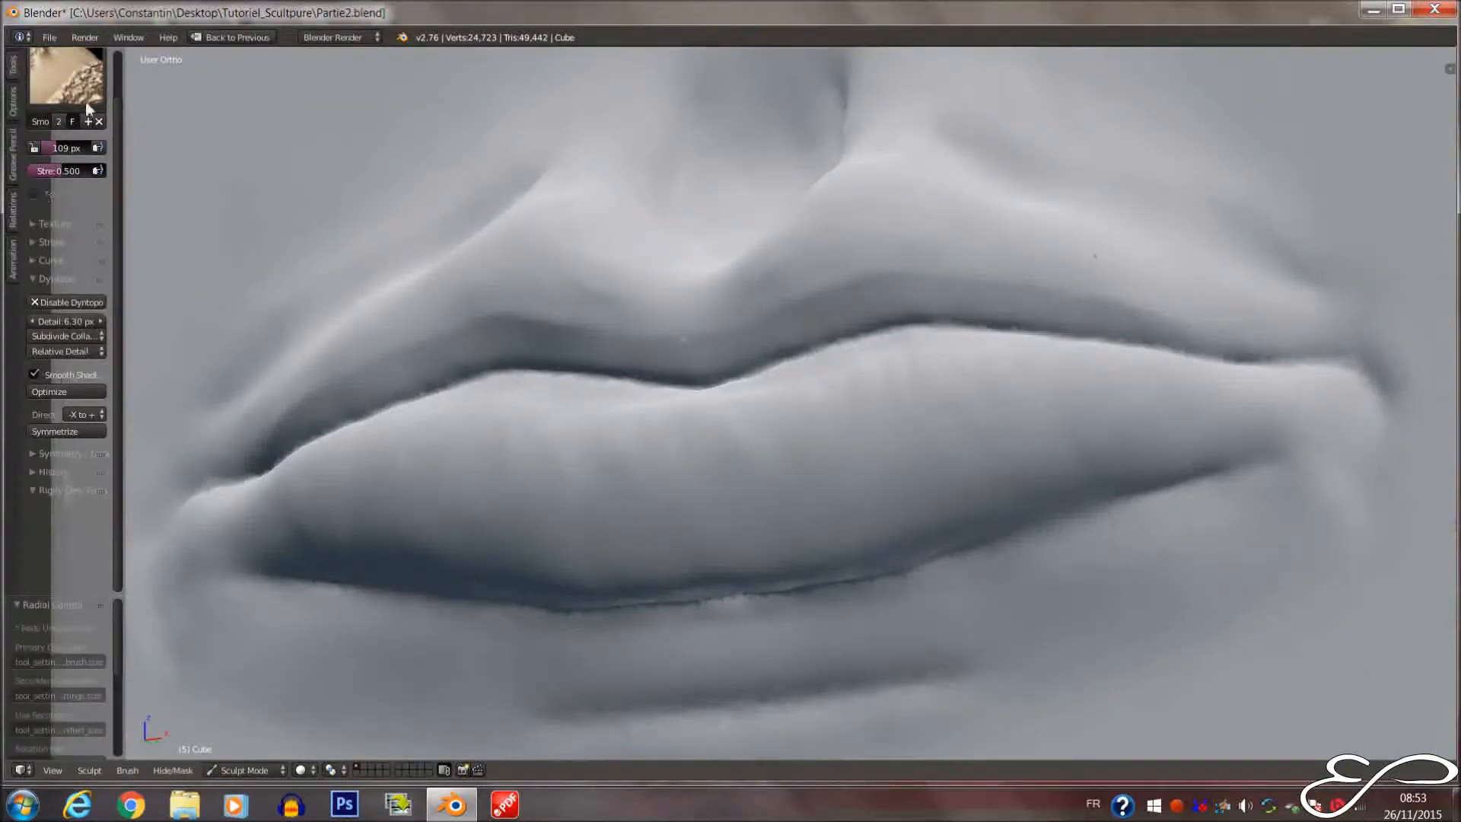
# Flatten the lower lip's underside with the Flatten brush at 116 px and strength 0.500
pyautogui.click(85, 99)
pyautogui.click(366, 236)
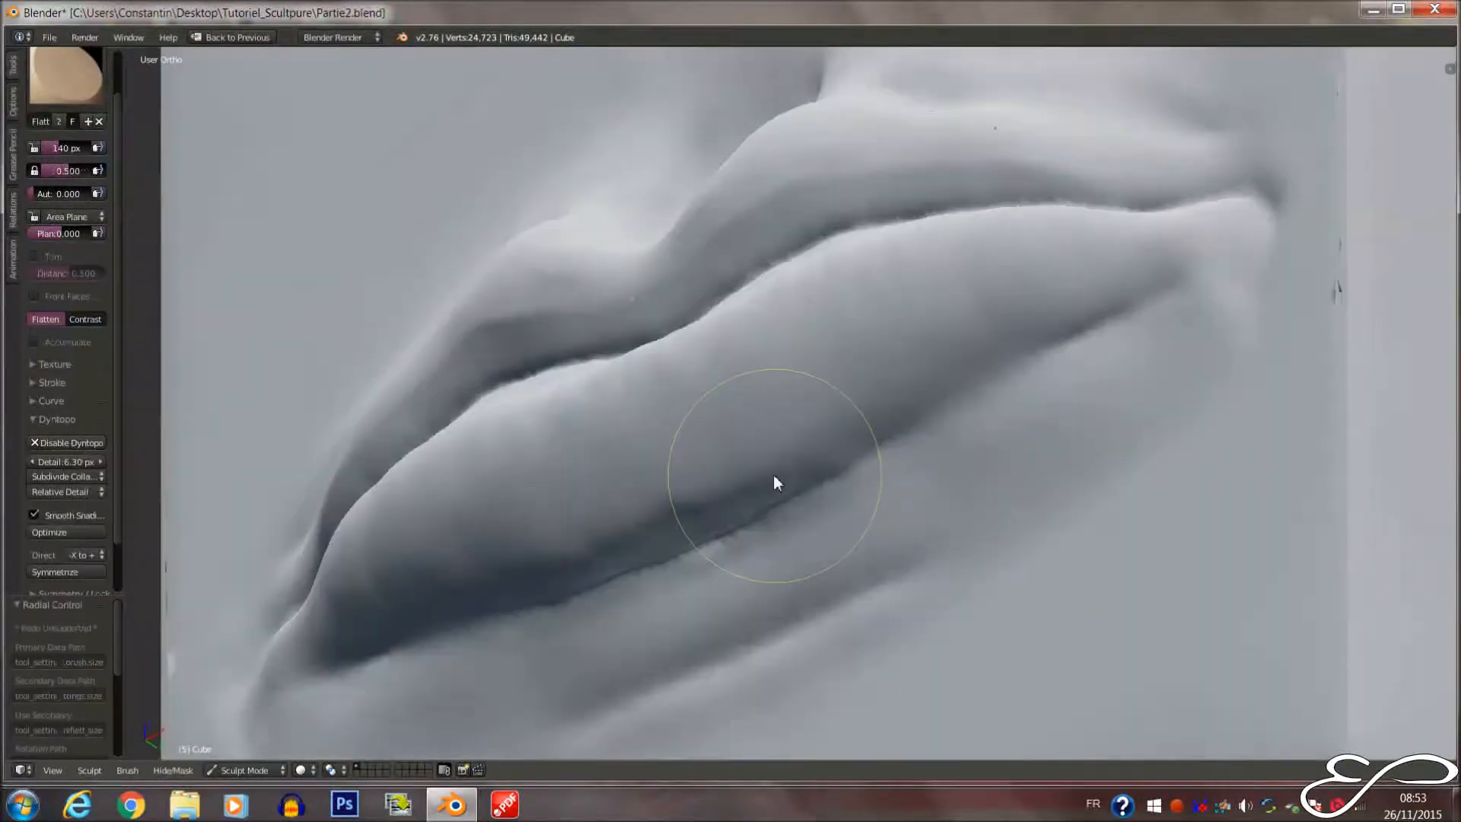
pyautogui.press('f')
pyautogui.click(761, 483)
pyautogui.moveTo(630, 529); pyautogui.dragTo(930, 371)
# Flatten the upper lip's surface below its outer contour with the Flatten brush at 116 px
pyautogui.moveTo(1001, 321)
pyautogui.mouseDown(button='middle')
pyautogui.moveTo(773, 422)
pyautogui.moveTo(767, 432)
pyautogui.moveTo(818, 463)
pyautogui.mouseUp(button='middle')
pyautogui.scroll(3, 684, 283)
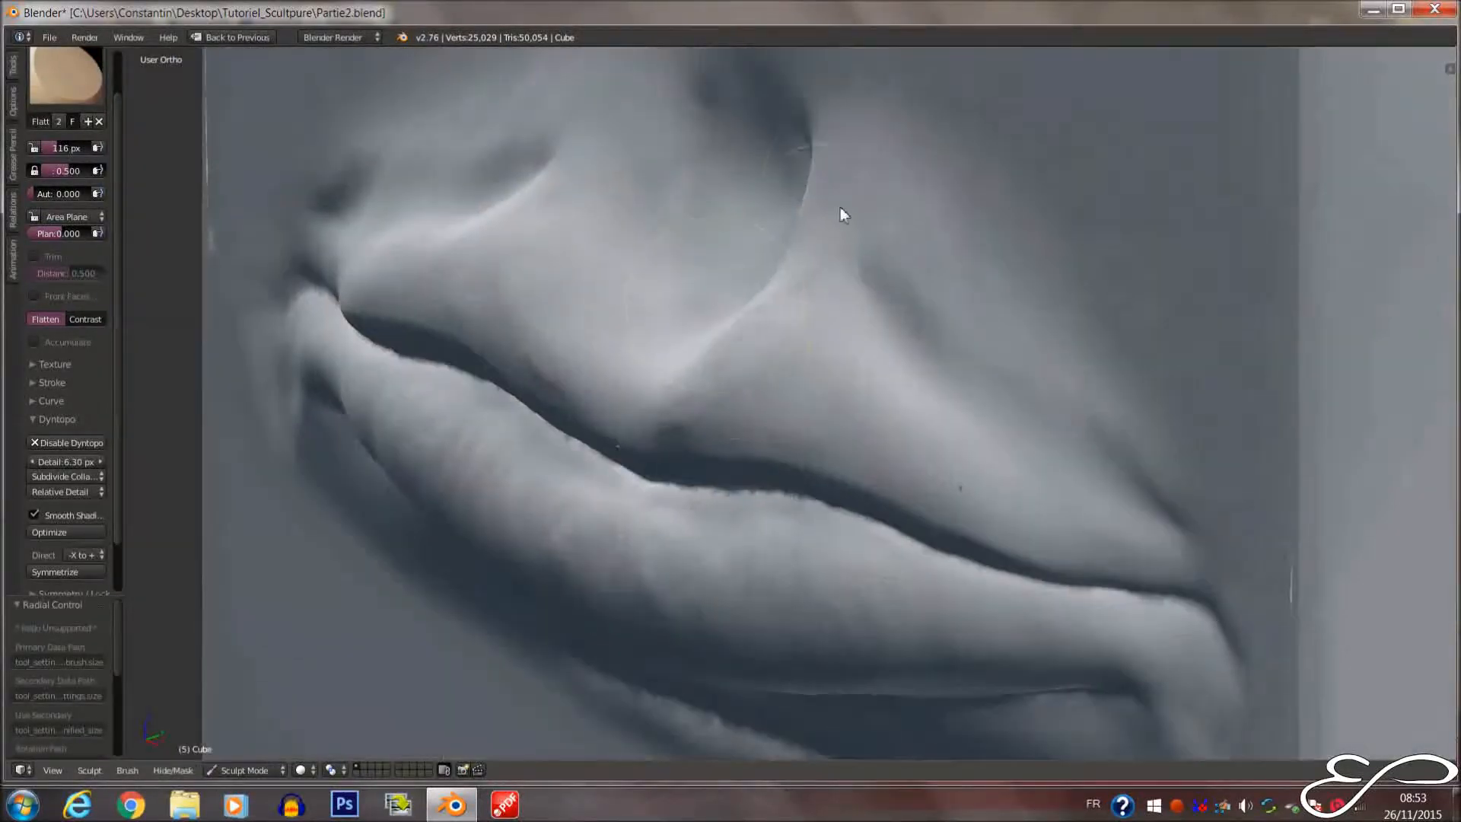
pyautogui.moveTo(743, 339); pyautogui.dragTo(873, 391, button='middle')
pyautogui.moveTo(874, 391); pyautogui.dragTo(964, 489)
# Flatten the upper lip's outer part toward the mouth corner with the Flatten brush at 90 px
pyautogui.moveTo(1057, 528)
pyautogui.mouseDown(button='middle')
pyautogui.moveTo(792, 340)
pyautogui.moveTo(718, 339)
pyautogui.moveTo(810, 317)
pyautogui.moveTo(847, 259)
pyautogui.mouseUp(button='middle')
pyautogui.scroll(2, 847, 259)
pyautogui.press('f')
pyautogui.click(806, 247)
pyautogui.moveTo(906, 205); pyautogui.dragTo(993, 231, button='middle')
pyautogui.moveTo(994, 237); pyautogui.dragTo(1171, 277)
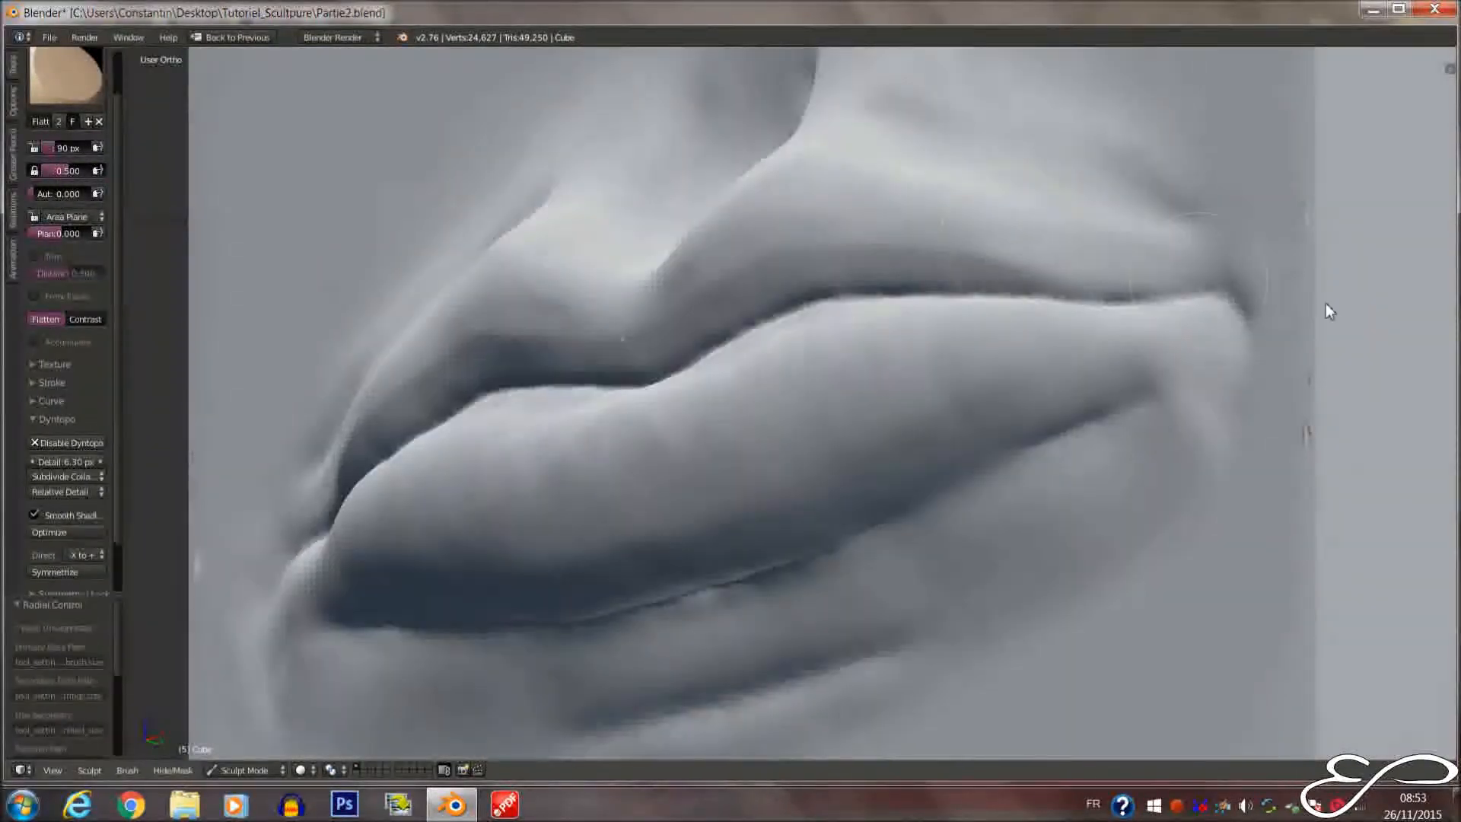
# Check the lips in side profile and nudge the middle of the lower lip's upper edge with the Grab brush at 154 px
pyautogui.moveTo(1047, 312)
pyautogui.mouseDown(button='middle')
pyautogui.moveTo(824, 414)
pyautogui.moveTo(828, 444)
pyautogui.mouseUp(button='middle')
pyautogui.press('KP_1')
pyautogui.press('KP_3')
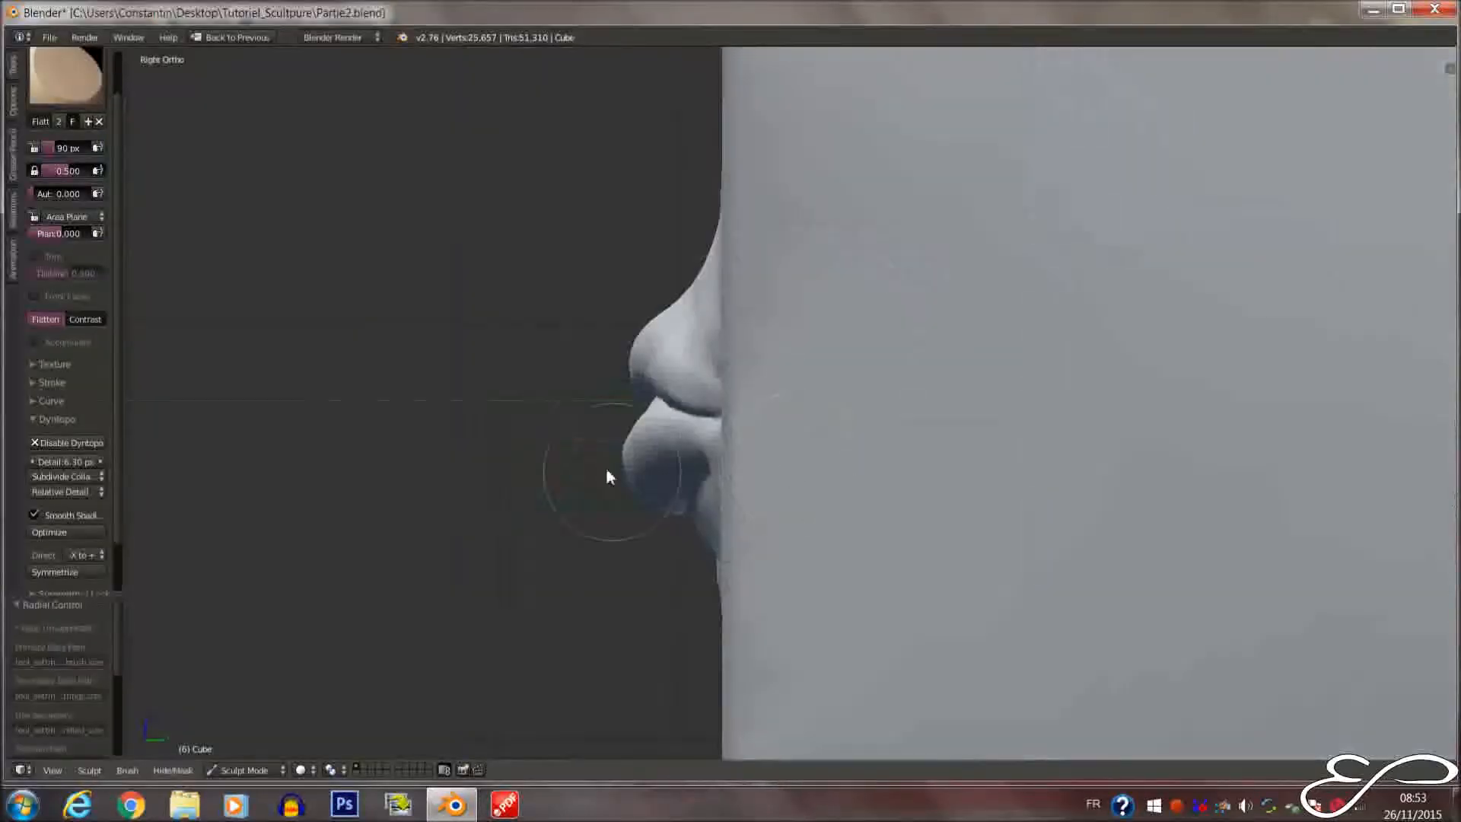
pyautogui.scroll(-5, 612, 415)
pyautogui.scroll(1, 634, 405)
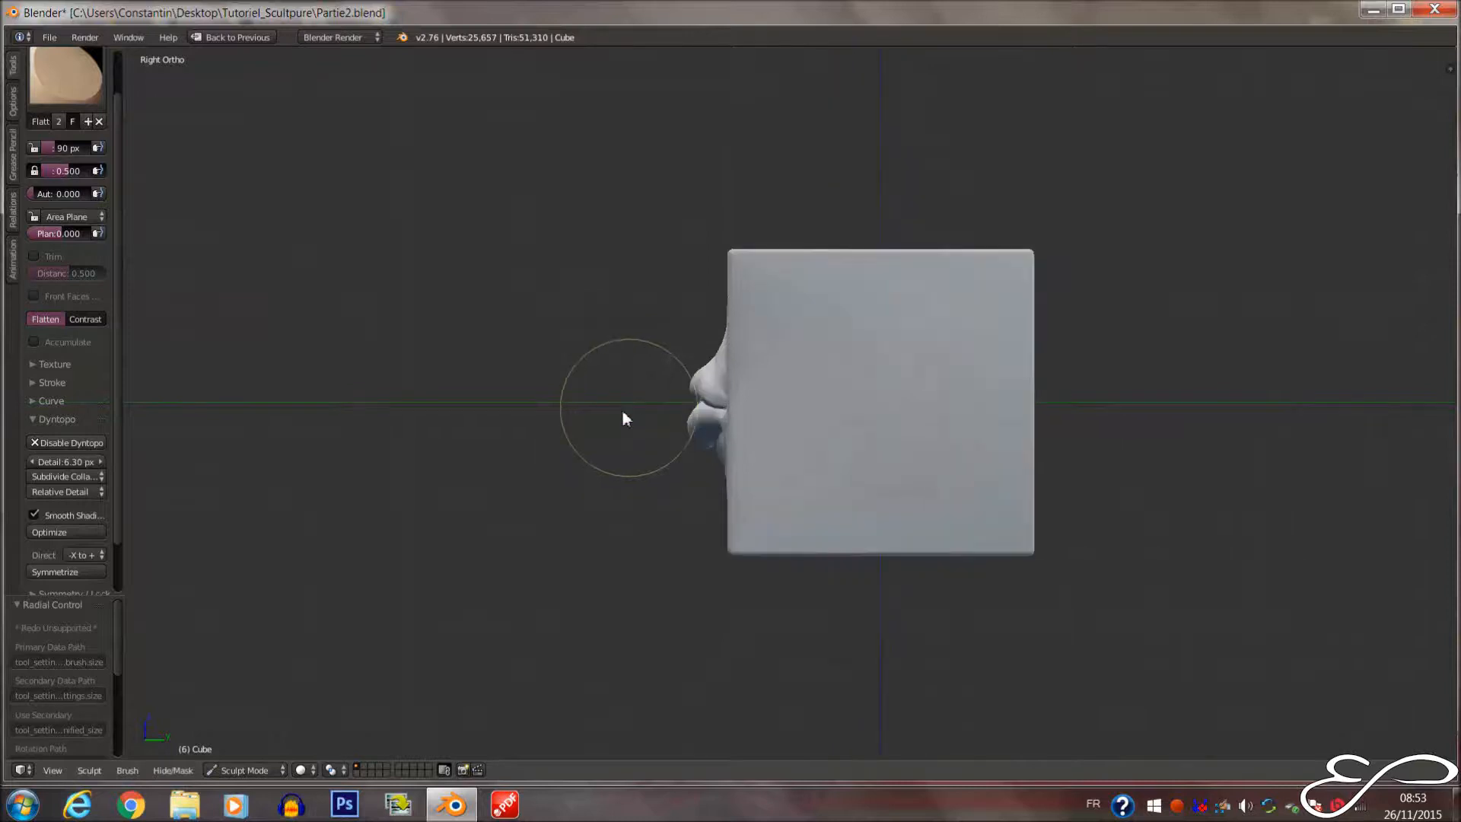
pyautogui.scroll(5, 502, 375)
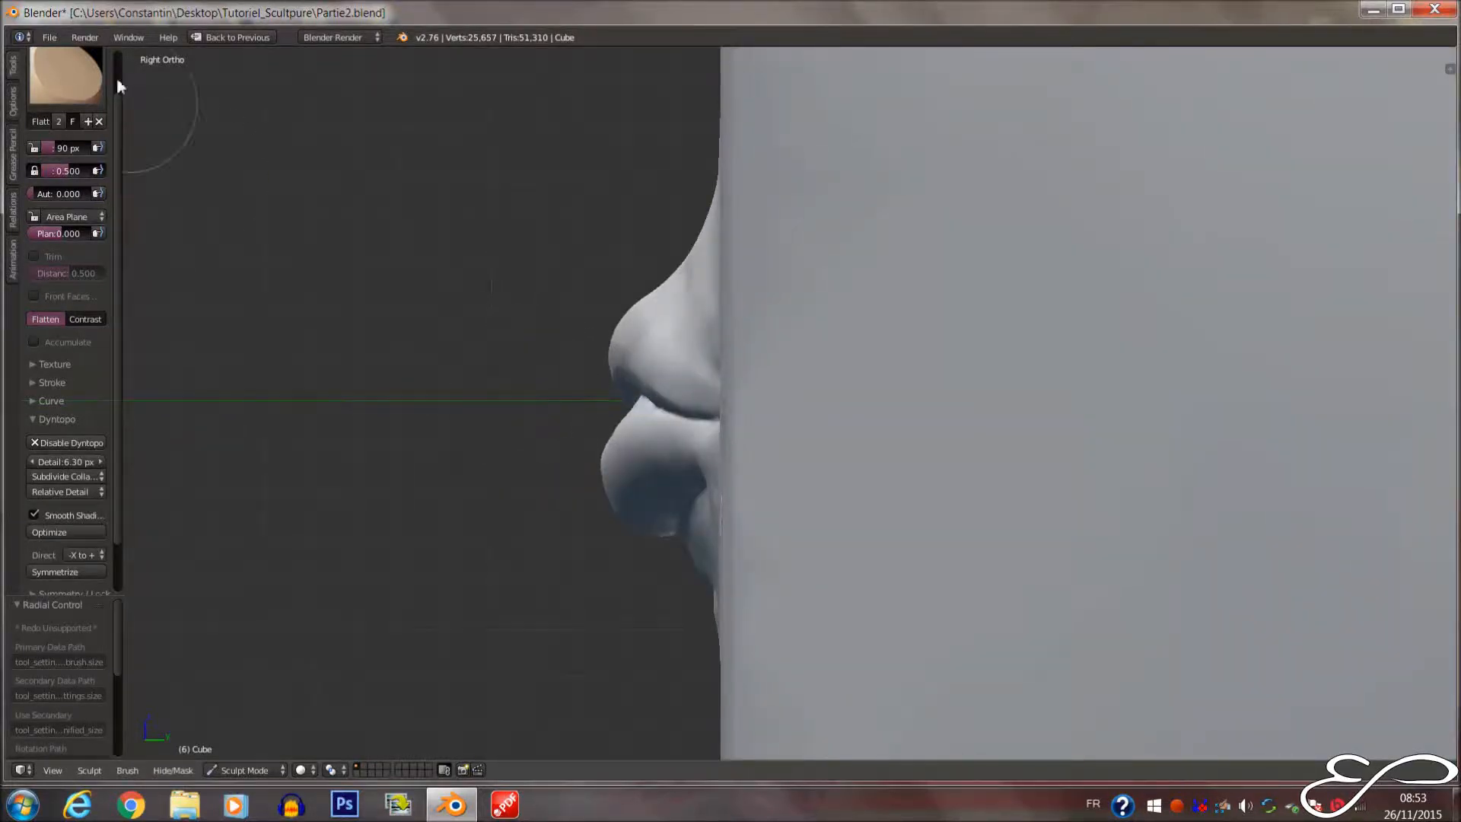
pyautogui.click(62, 64)
pyautogui.click(426, 152)
pyautogui.moveTo(548, 394)
pyautogui.mouseDown(button='middle')
pyautogui.moveTo(631, 435)
pyautogui.moveTo(606, 446)
pyautogui.mouseUp(button='middle')
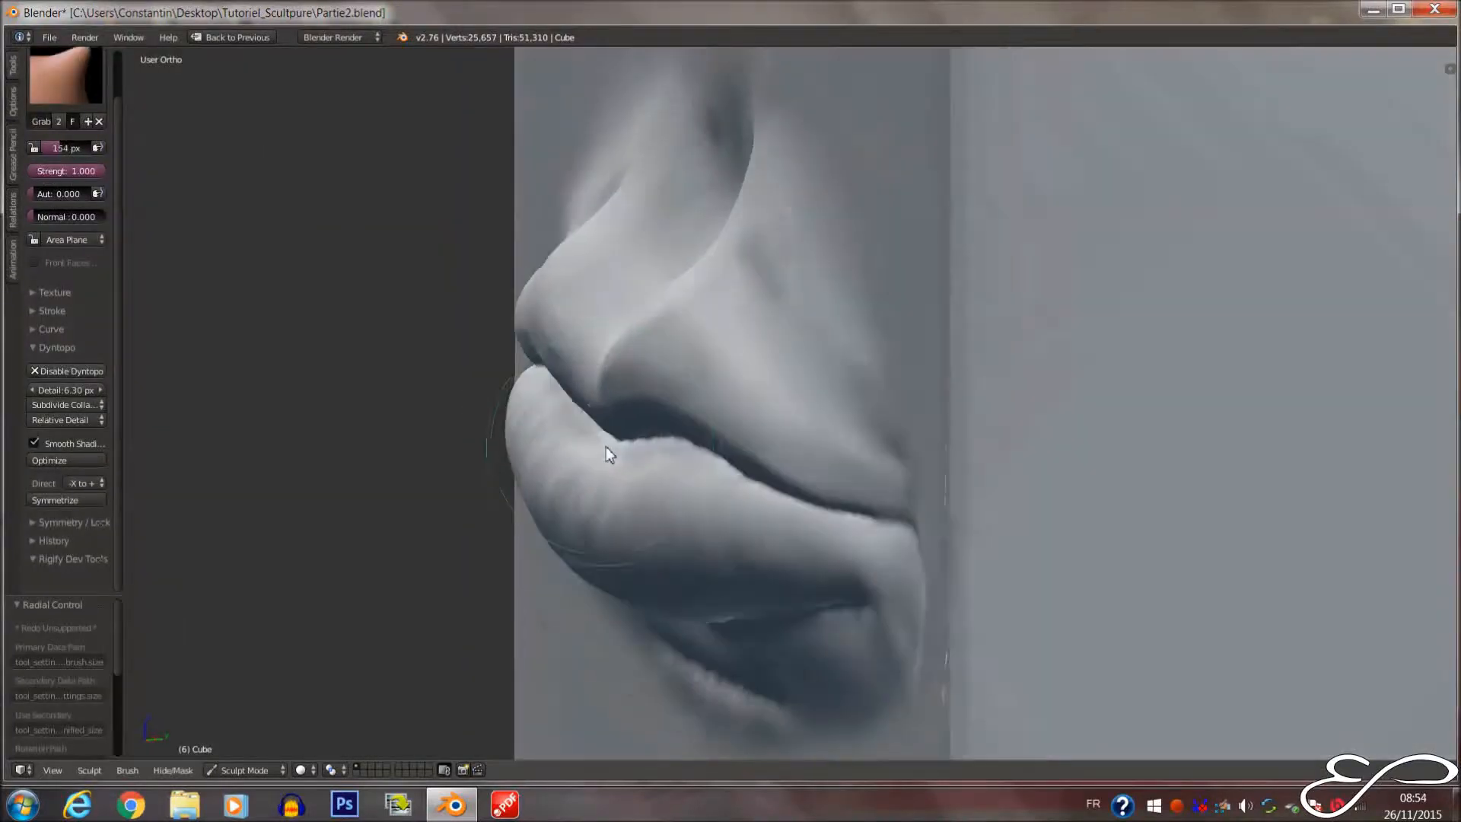
pyautogui.moveTo(610, 441); pyautogui.dragTo(607, 444)
# Reshape the middle of the mouth opening along the lower lip's upper edge with a smaller Grab brush of about 106 px
pyautogui.press('f')
pyautogui.click(572, 457)
pyautogui.moveTo(572, 456); pyautogui.dragTo(633, 425, button='middle')
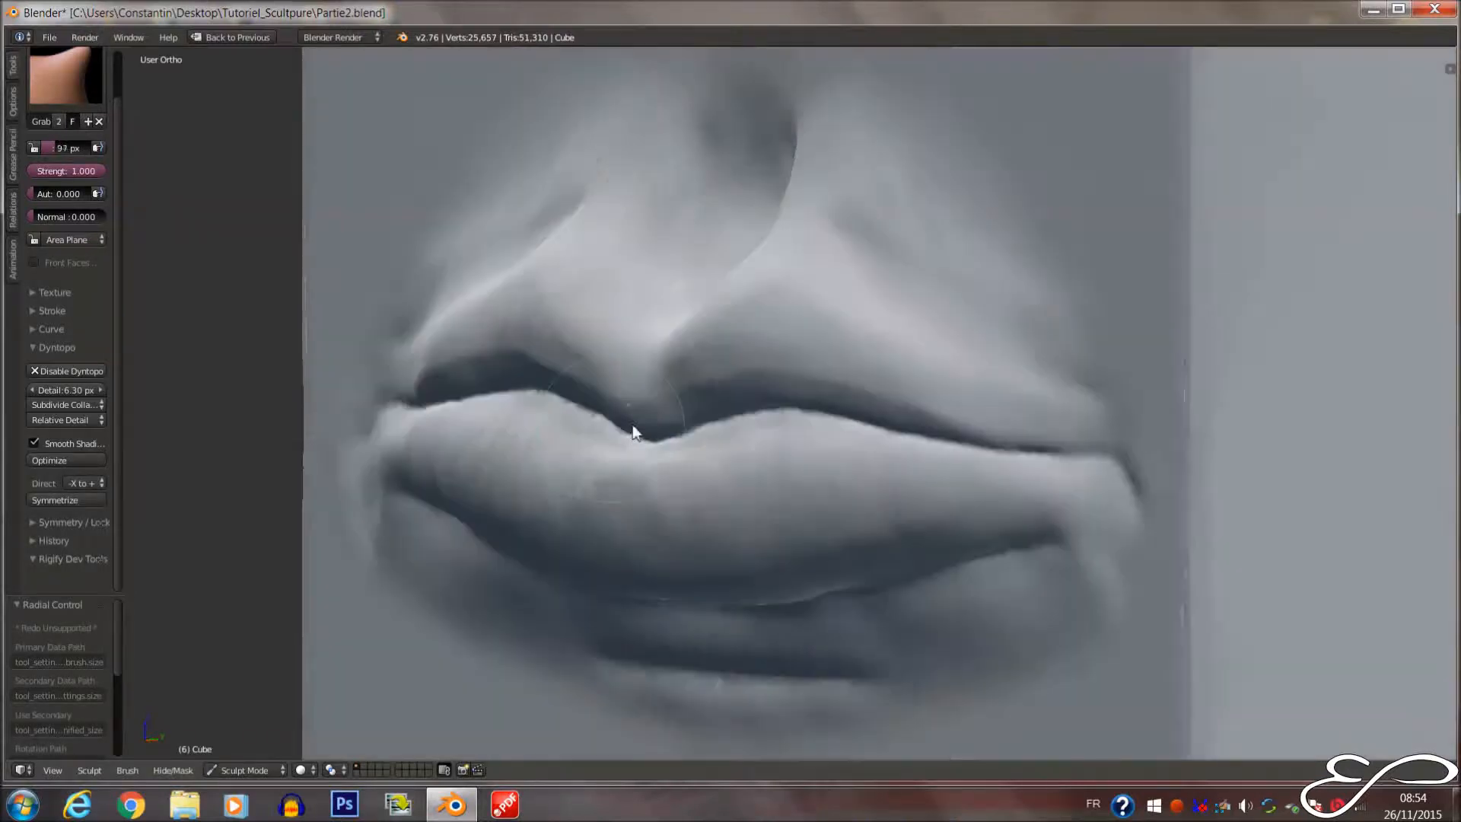
pyautogui.scroll(4, 661, 411)
pyautogui.moveTo(720, 417); pyautogui.dragTo(648, 466, button='middle')
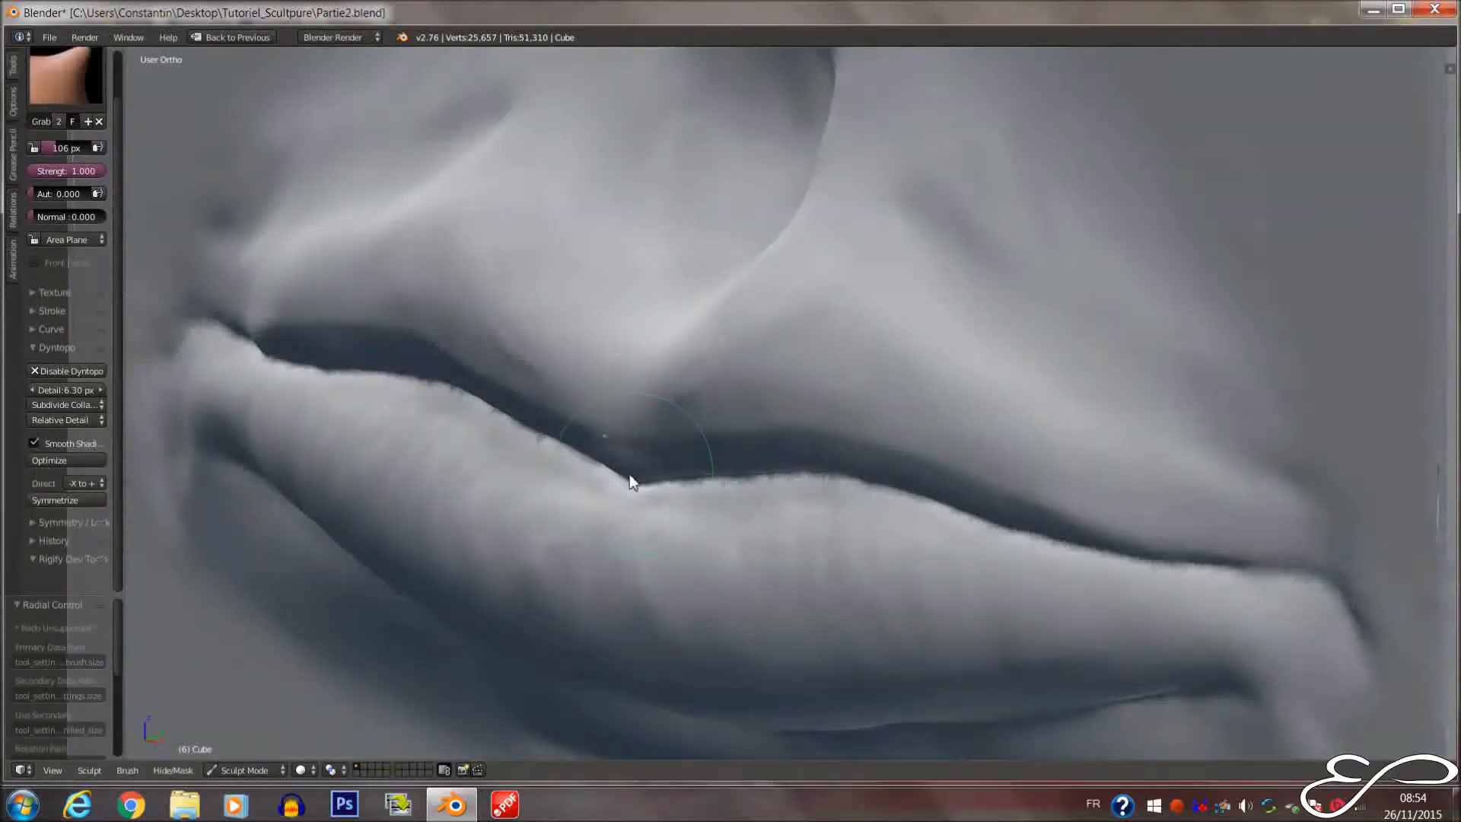
pyautogui.moveTo(636, 482); pyautogui.dragTo(604, 476, button='middle')
pyautogui.moveTo(553, 470); pyautogui.dragTo(541, 464)
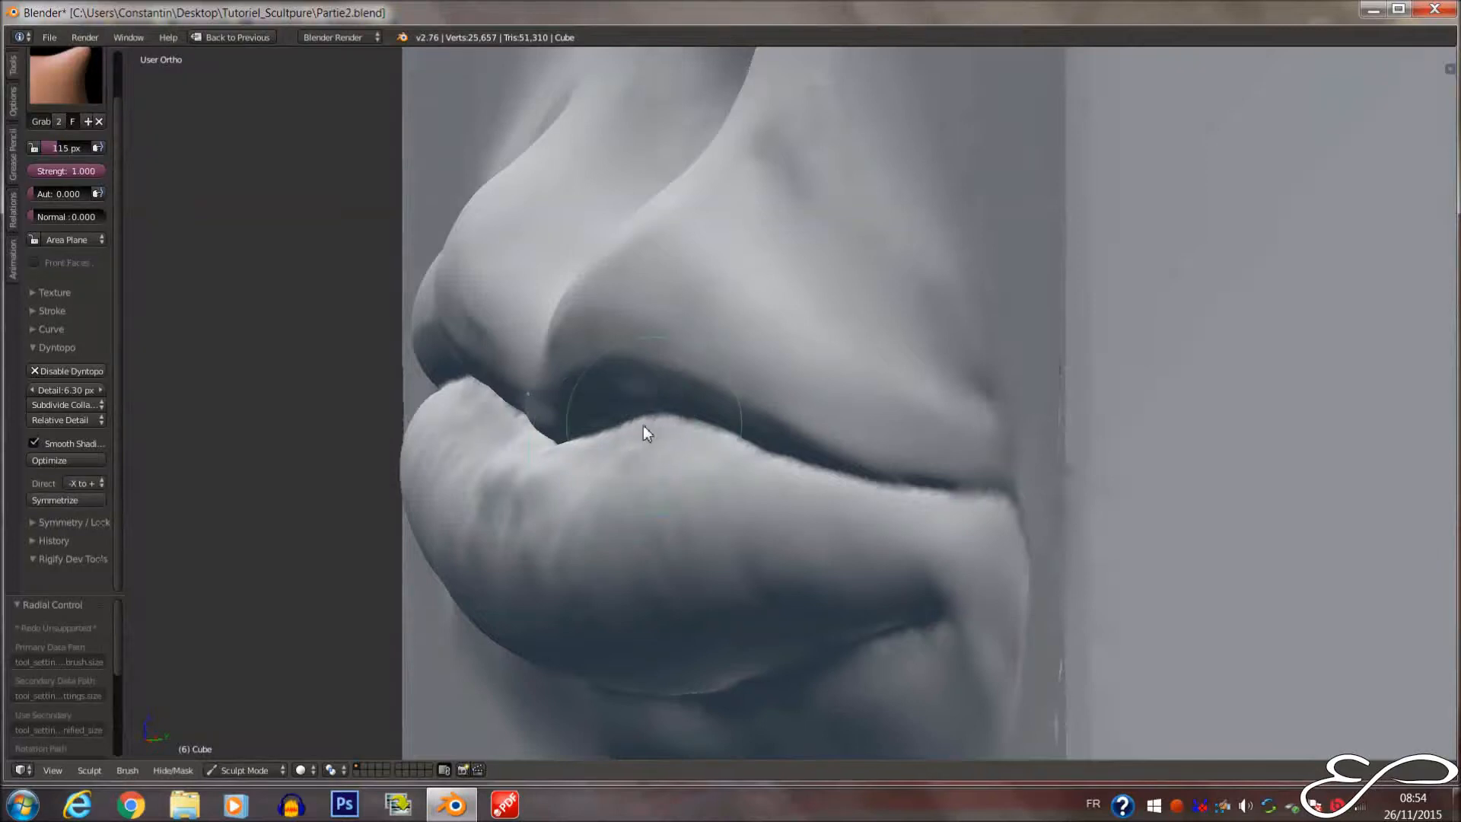
# Enlarge the Grab brush to 219 px over the mouth opening
pyautogui.scroll(4, 645, 407)
pyautogui.press('f')
pyautogui.click(654, 399)
pyautogui.moveTo(654, 400)
pyautogui.mouseDown(button='middle')
pyautogui.moveTo(606, 399)
pyautogui.moveTo(651, 346)
pyautogui.mouseUp(button='middle')
pyautogui.scroll(-2, 624, 328)
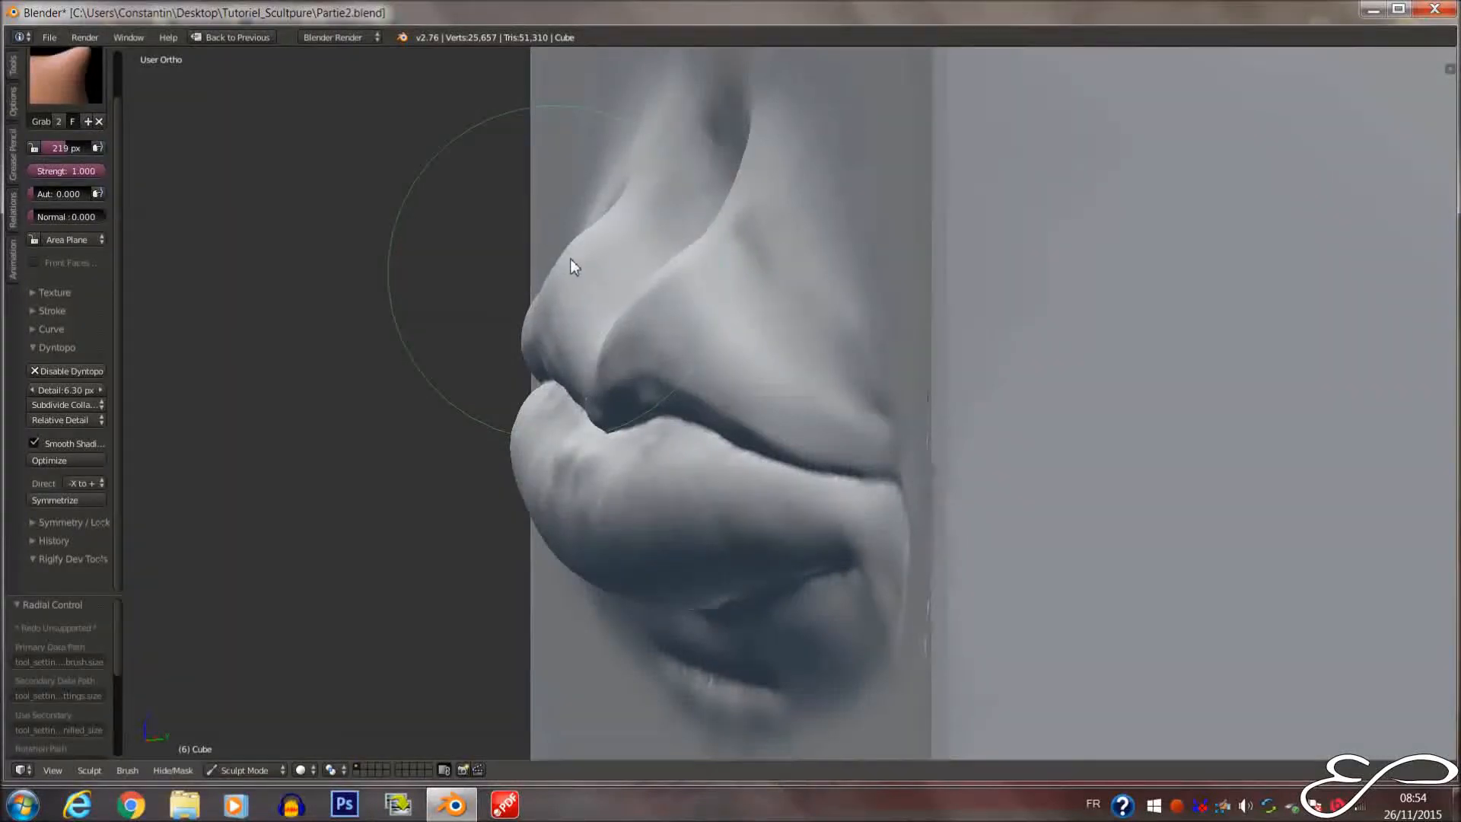
pyautogui.moveTo(591, 241)
pyautogui.mouseDown(button='middle')
pyautogui.moveTo(797, 268)
pyautogui.moveTo(890, 255)
pyautogui.moveTo(710, 251)
pyautogui.mouseUp(button='middle')
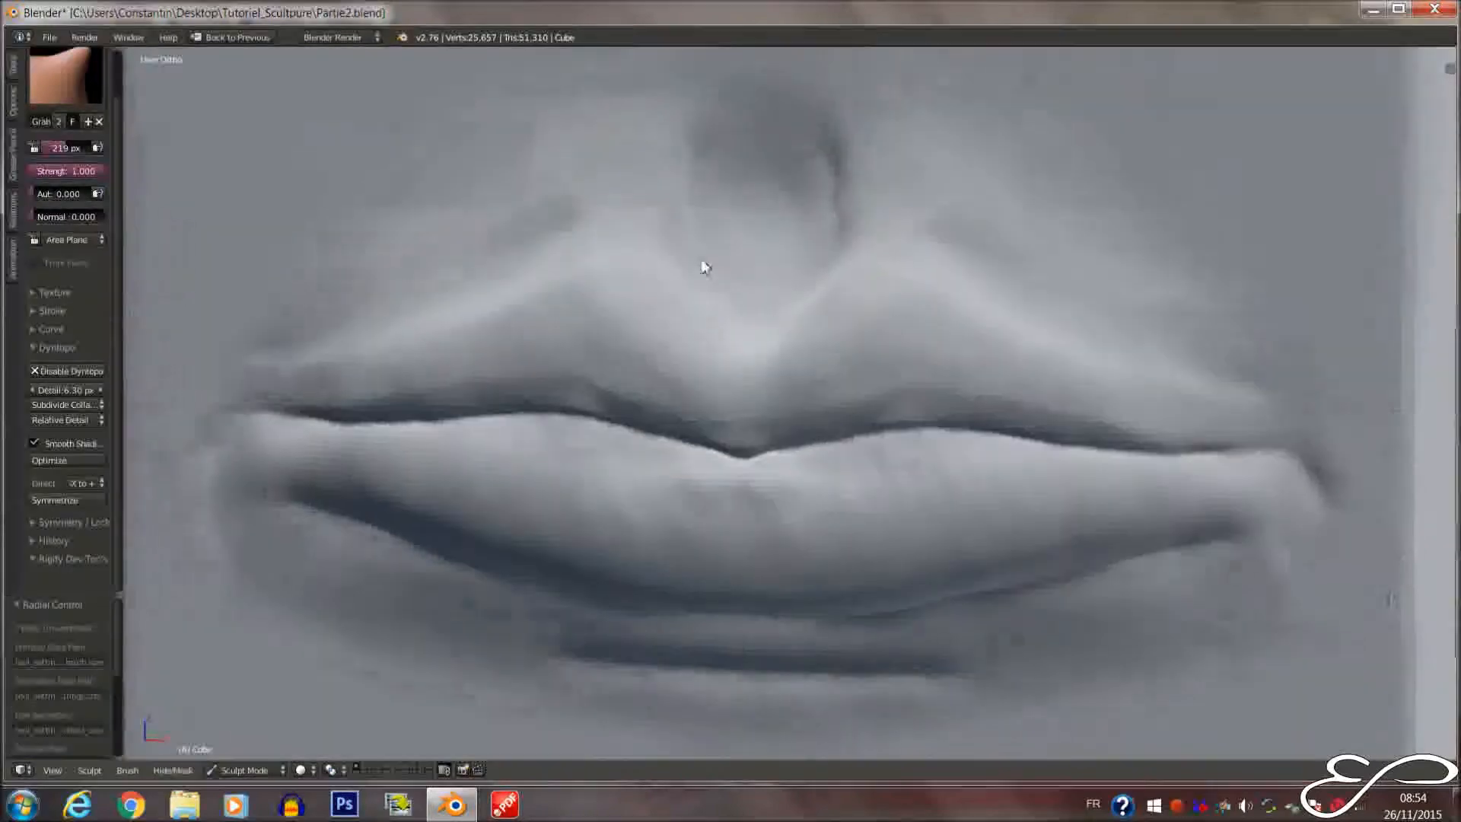
# Build up the philtrum ridges above the upper lip with the Clay Strips brush at 56 px
pyautogui.click(68, 76)
pyautogui.click(199, 154)
pyautogui.press('f')
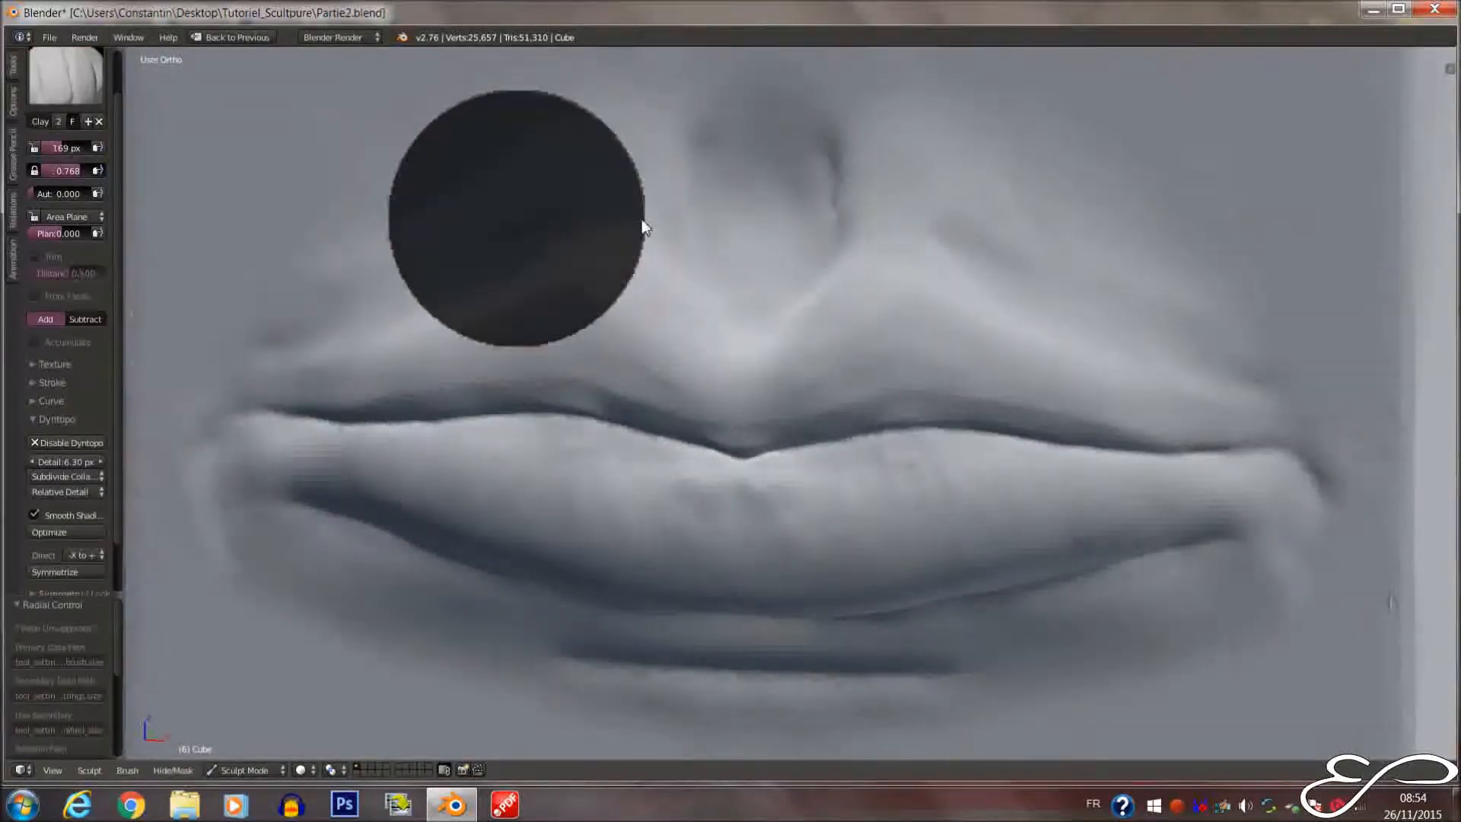
pyautogui.click(641, 221)
pyautogui.moveTo(661, 246); pyautogui.dragTo(675, 247, button='middle')
pyautogui.press('f')
pyautogui.click(634, 241)
pyautogui.press('f')
pyautogui.click(668, 250)
pyautogui.moveTo(672, 286)
pyautogui.mouseDown()
pyautogui.moveTo(746, 106)
pyautogui.moveTo(723, 249)
pyautogui.moveTo(665, 202)
pyautogui.moveTo(603, 216)
pyautogui.moveTo(552, 190)
pyautogui.moveTo(563, 196)
pyautogui.moveTo(528, 228)
pyautogui.moveTo(675, 206)
pyautogui.mouseUp()
pyautogui.moveTo(675, 205)
pyautogui.mouseDown(button='middle')
pyautogui.moveTo(577, 225)
pyautogui.moveTo(382, 175)
pyautogui.mouseUp(button='middle')
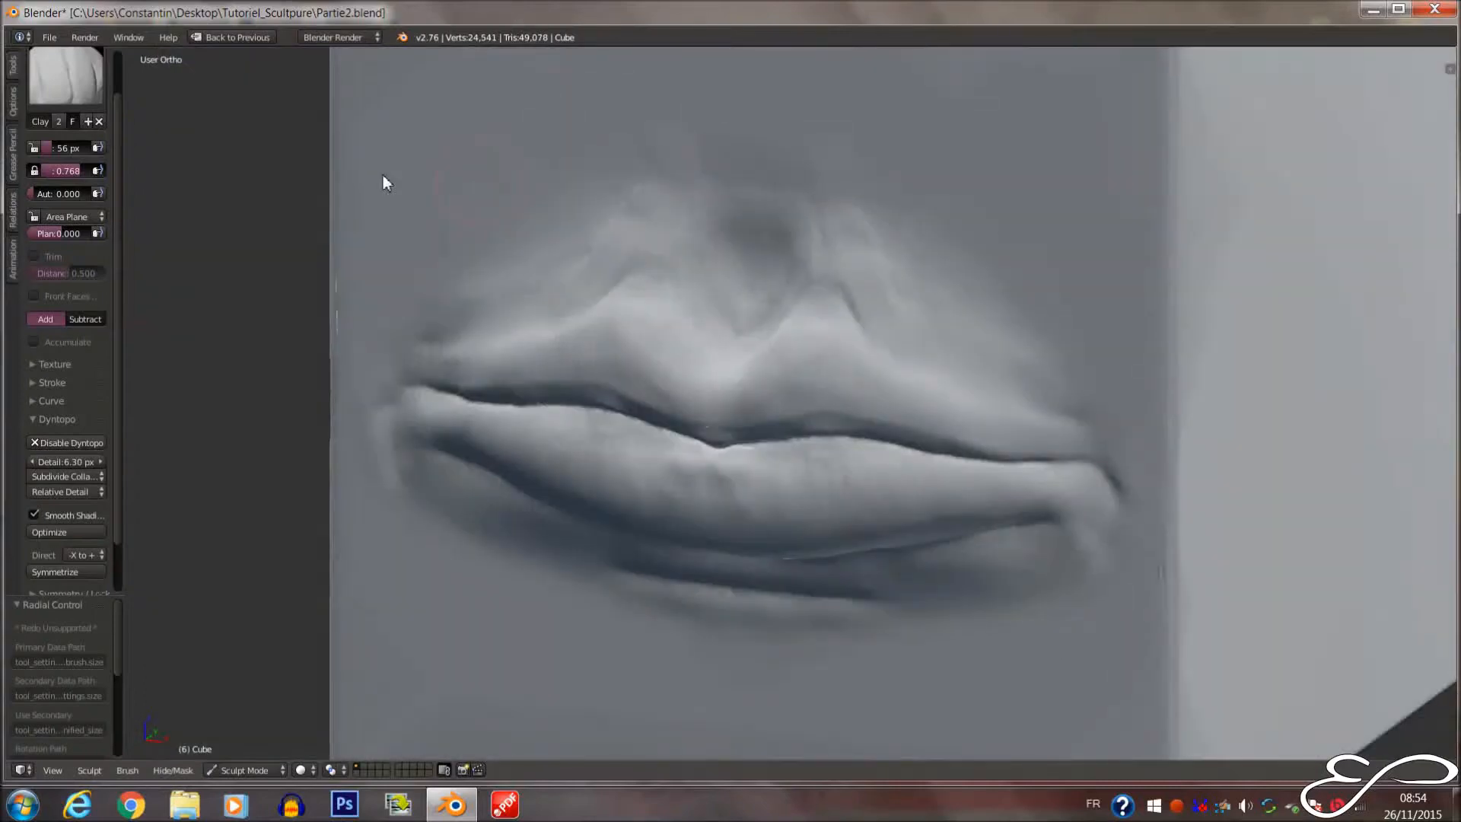
# Smooth the philtrum and the skin around the lips with the Smooth brush at 103 px
pyautogui.click(99, 90)
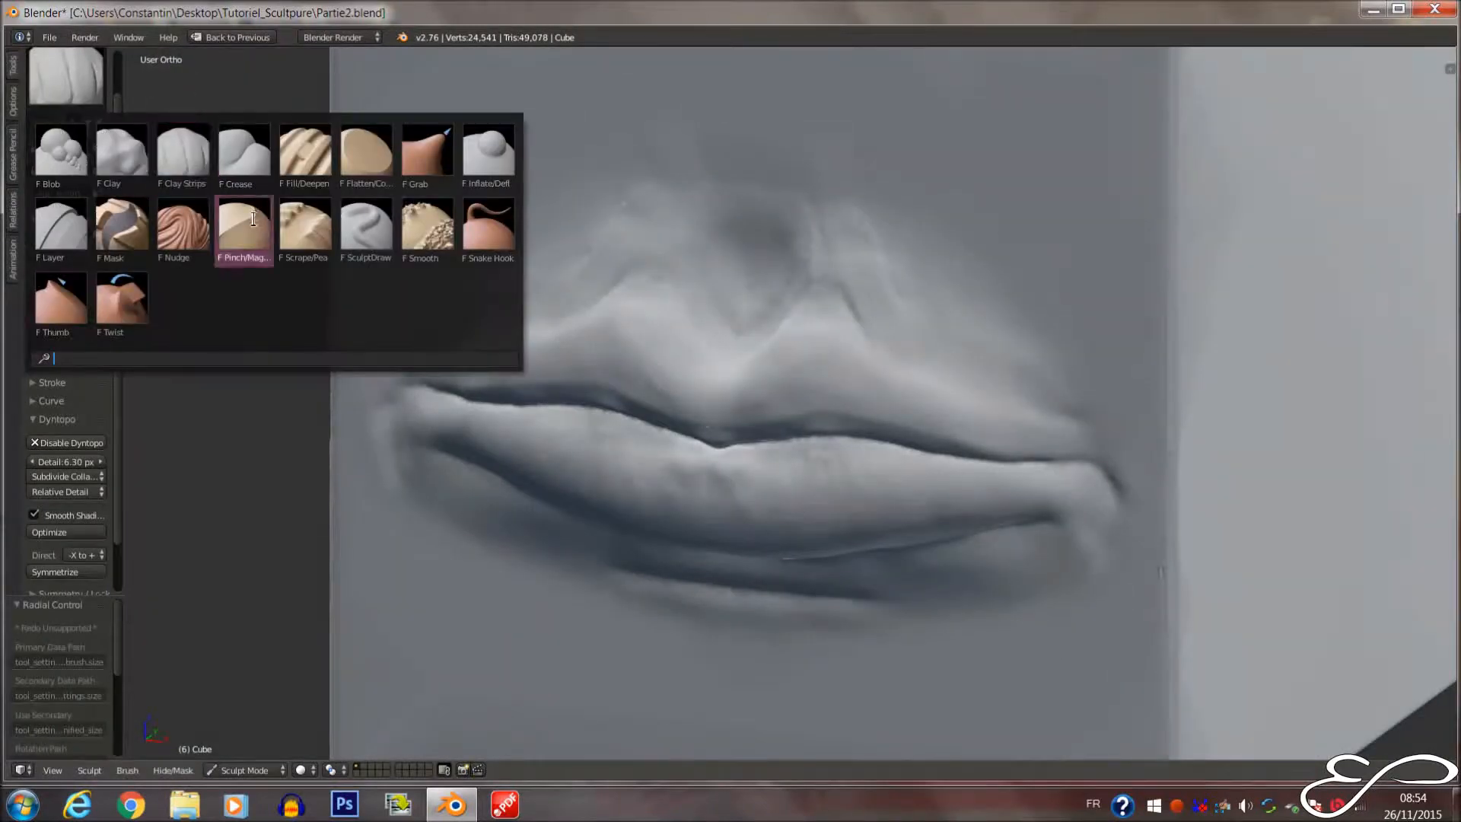
pyautogui.click(427, 225)
pyautogui.moveTo(829, 286); pyautogui.dragTo(773, 298)
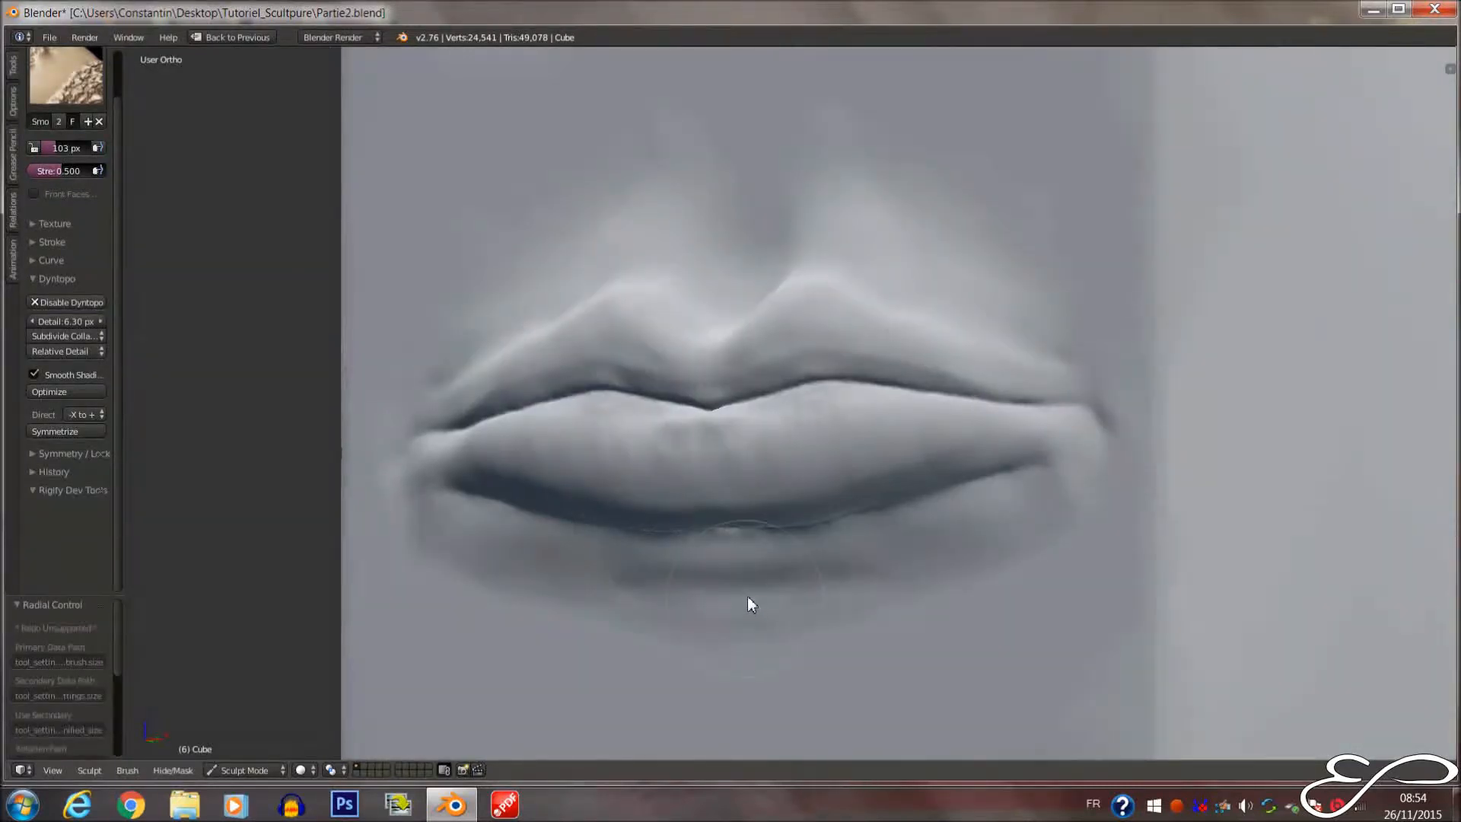
pyautogui.moveTo(746, 603); pyautogui.dragTo(746, 521, button='middle')
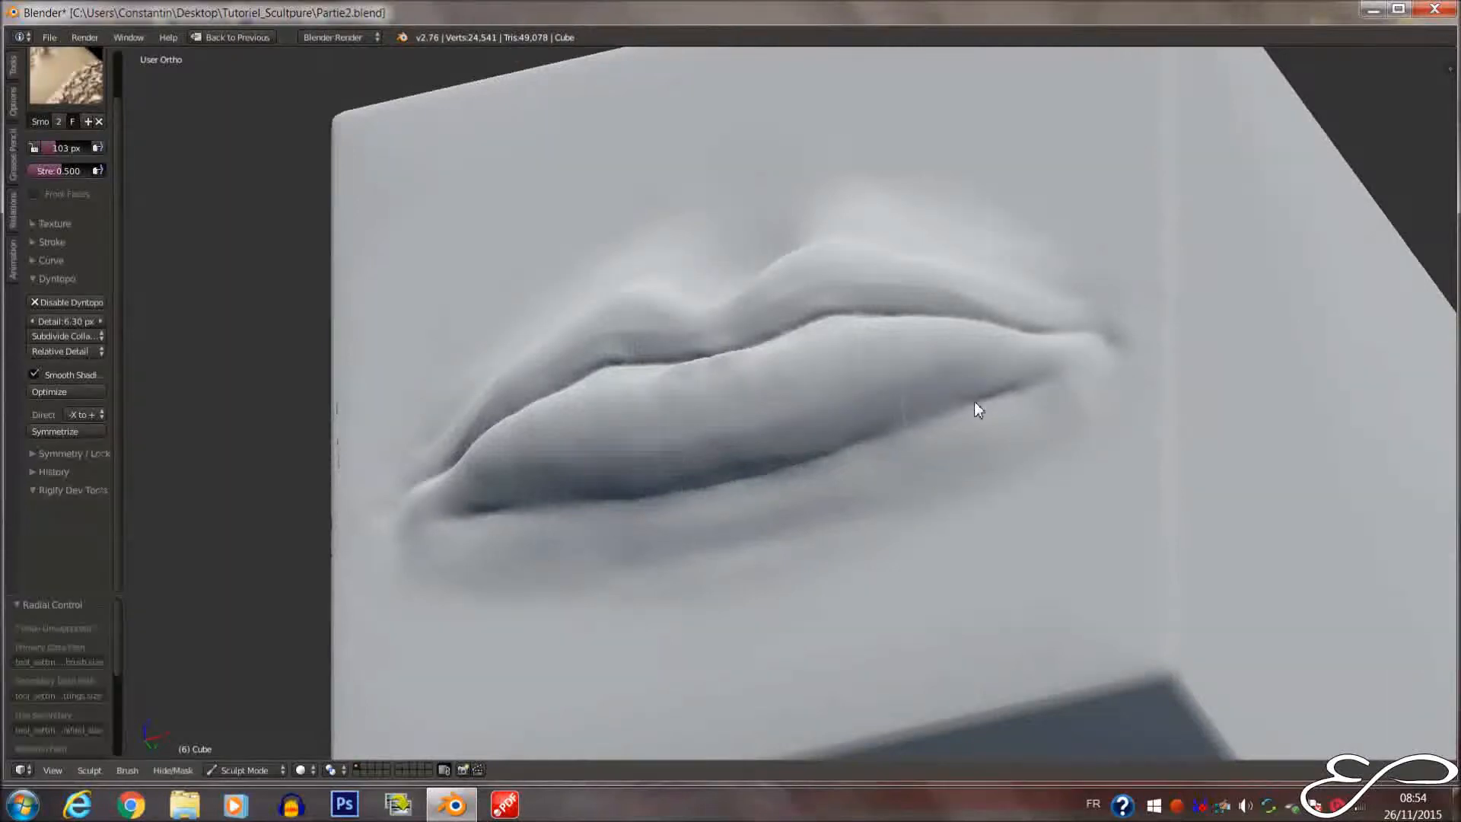
# Examine the mouth's shape from the front and three-quarter views, both close up and on the whole cube
pyautogui.click(41, 98)
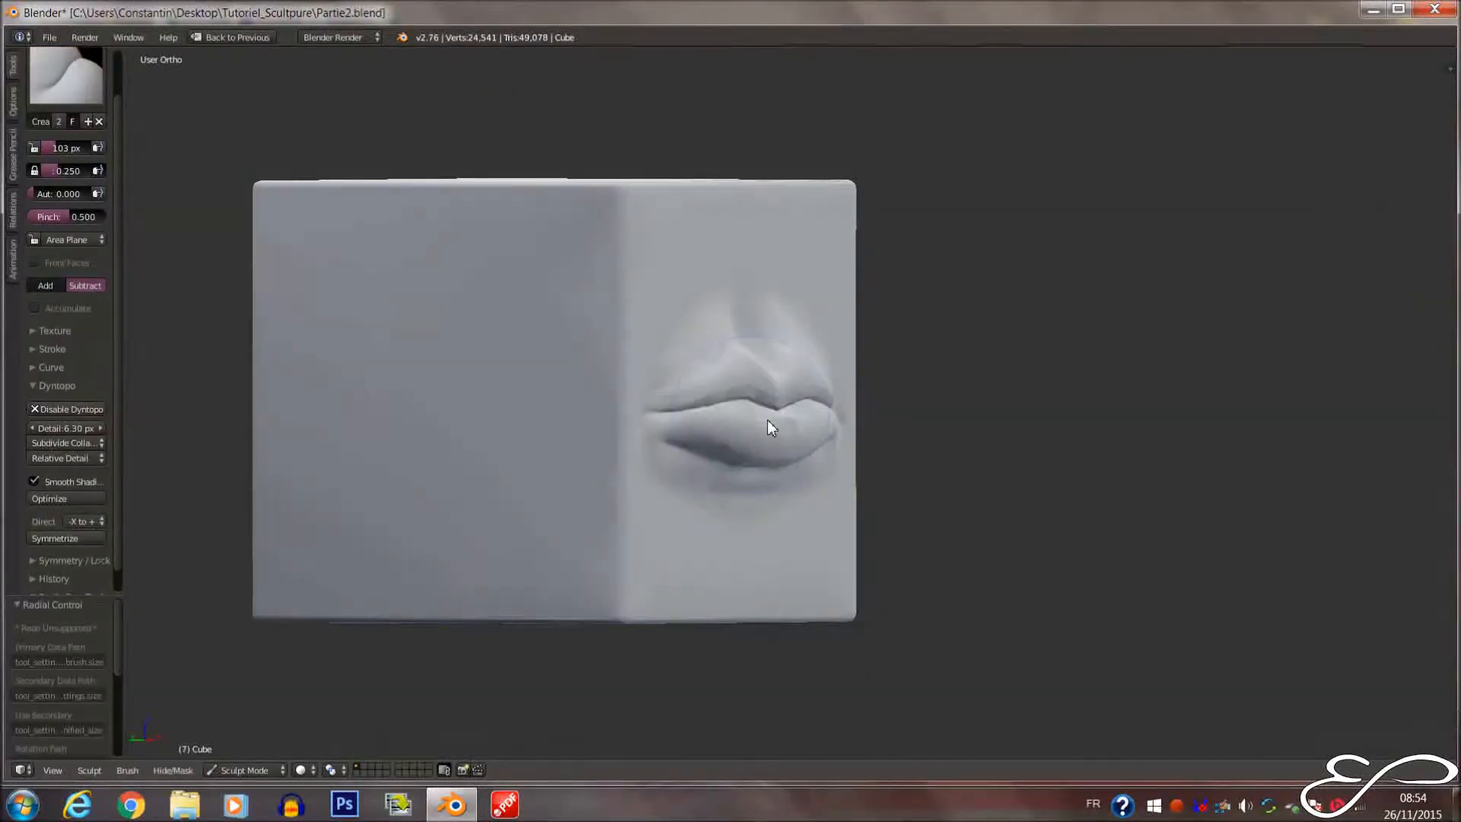
pyautogui.moveTo(767, 419); pyautogui.dragTo(627, 414, button='middle')
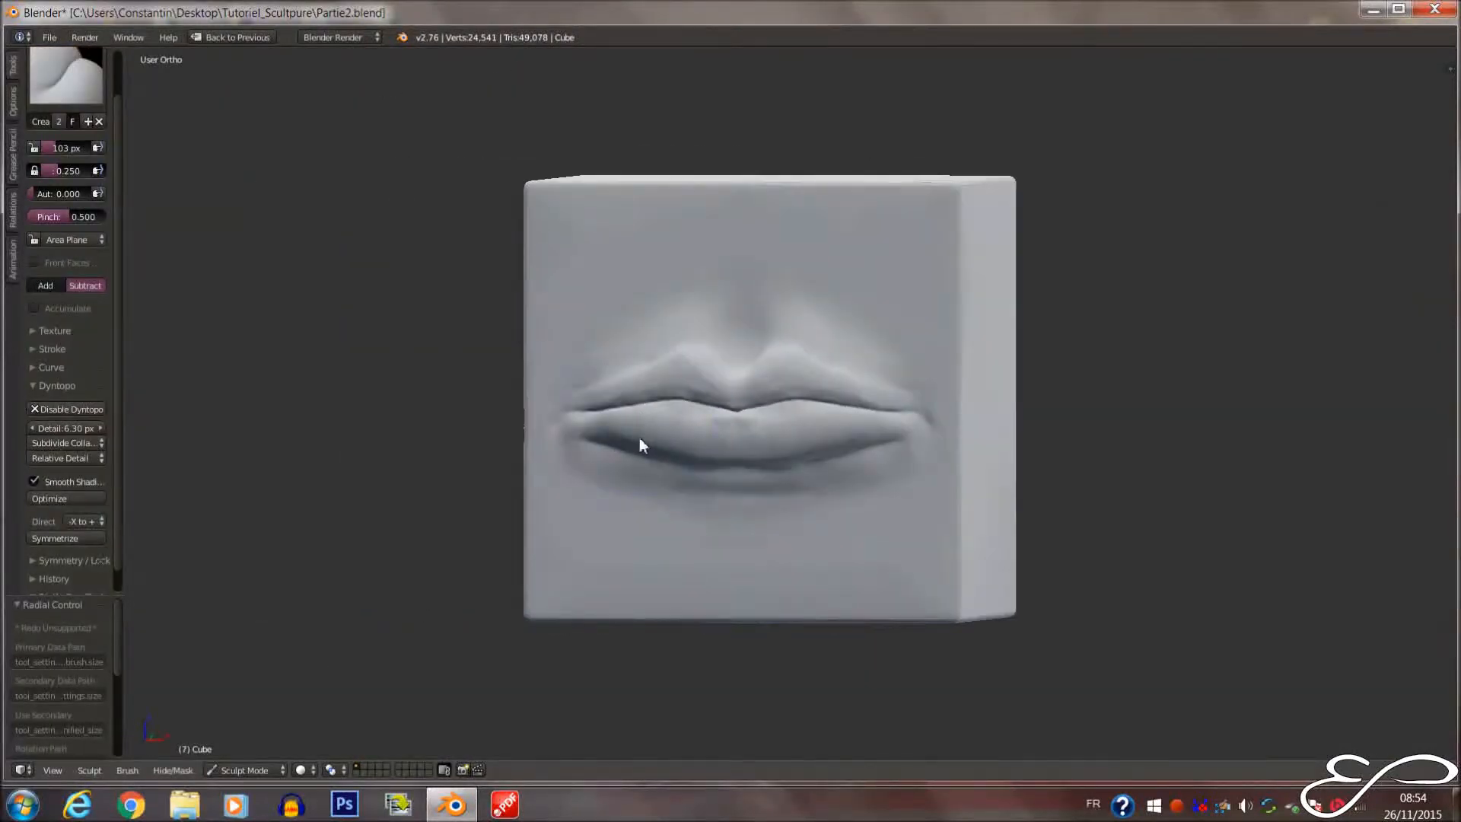
pyautogui.press('KP_1')
pyautogui.moveTo(842, 443); pyautogui.dragTo(812, 489, button='middle')
pyautogui.press('KP_1')
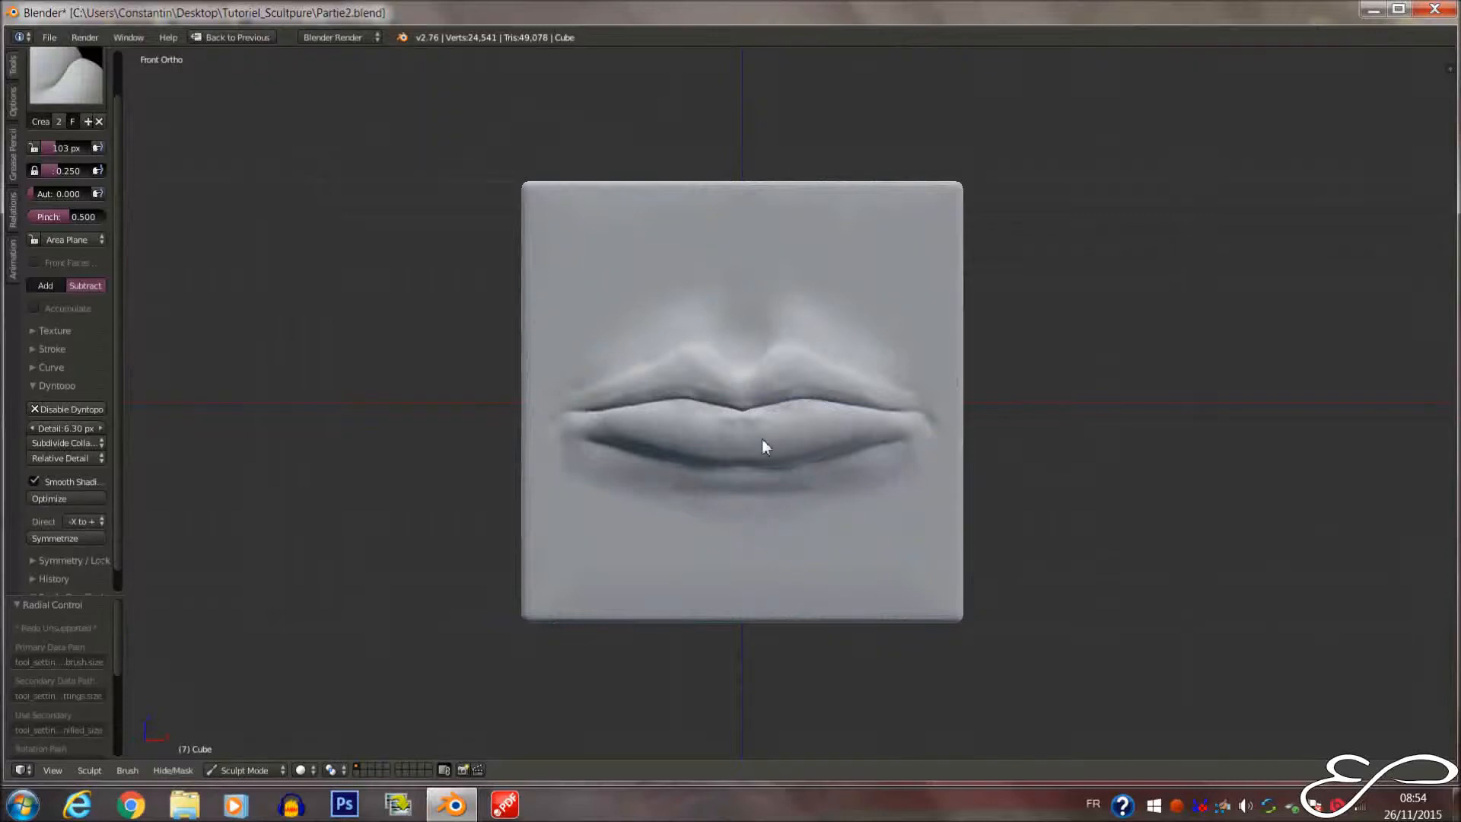
pyautogui.scroll(4, 719, 344)
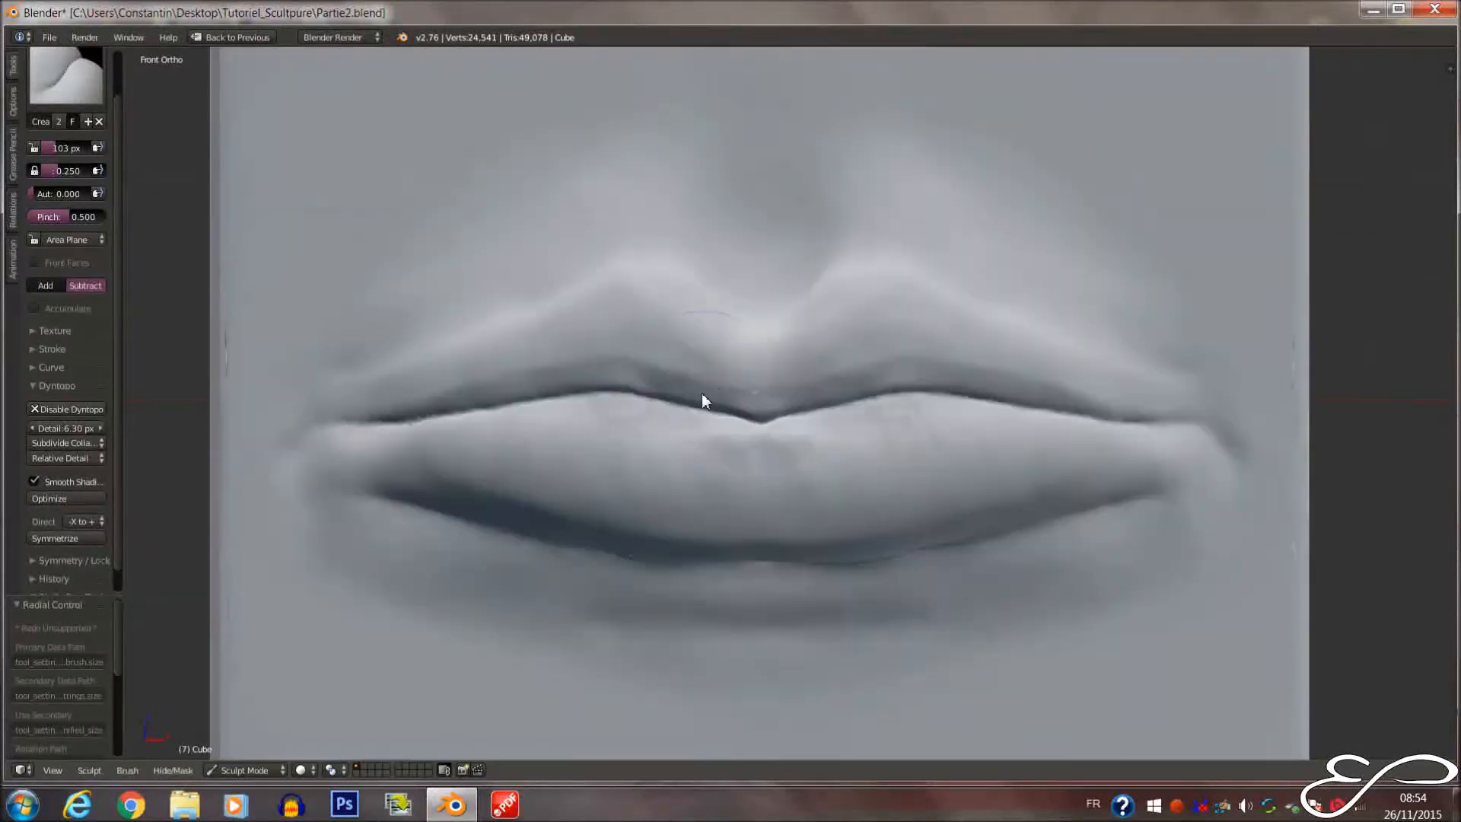
pyautogui.scroll(-6, 704, 398)
pyautogui.scroll(6, 700, 447)
pyautogui.moveTo(700, 447); pyautogui.dragTo(601, 439, button='middle')
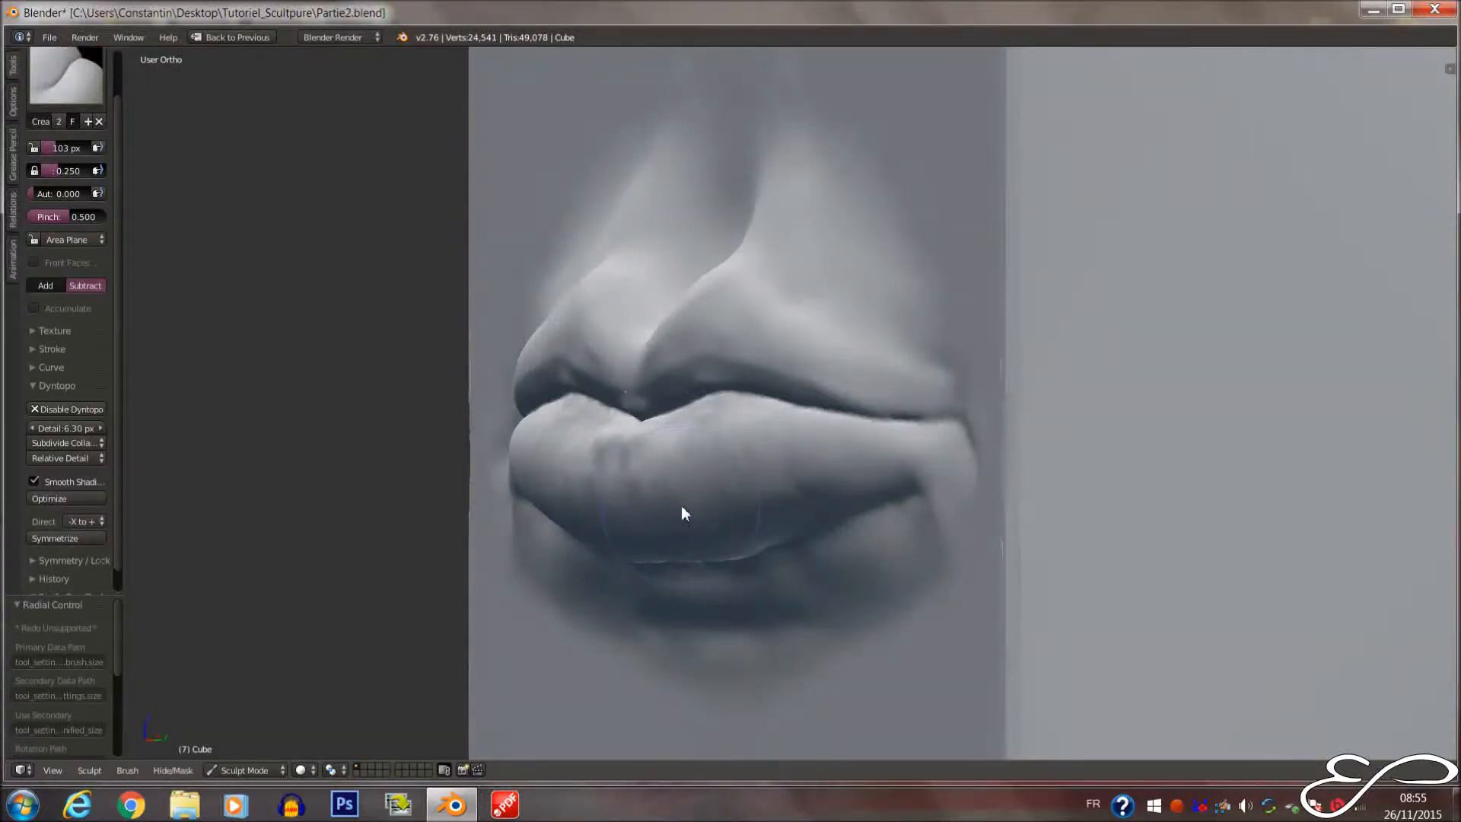
pyautogui.moveTo(636, 499); pyautogui.dragTo(677, 462, button='middle')
pyautogui.scroll(1, 700, 488)
pyautogui.scroll(-4, 808, 475)
pyautogui.scroll(2, 680, 469)
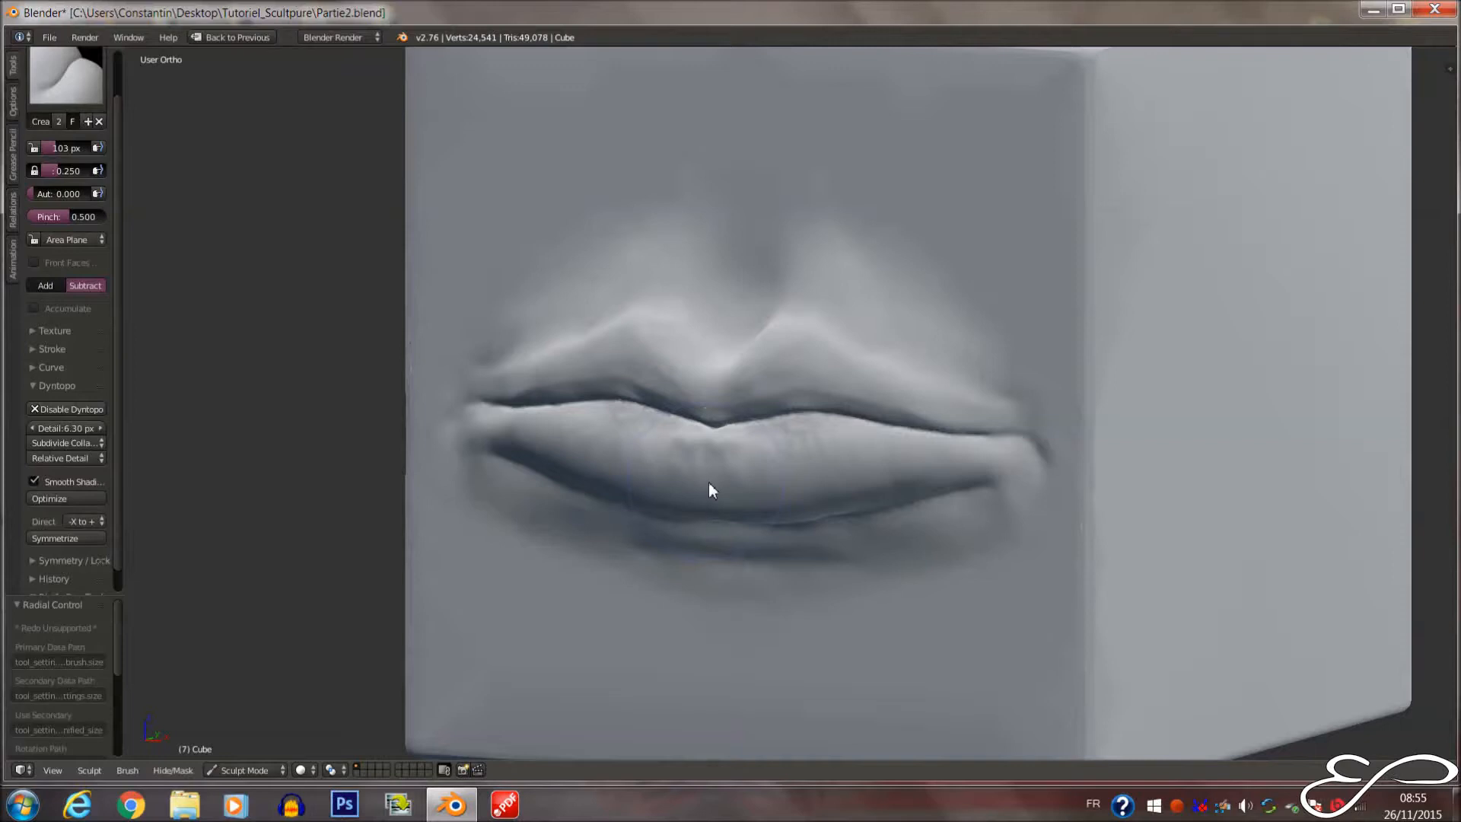
pyautogui.scroll(2, 709, 483)
pyautogui.moveTo(715, 473)
pyautogui.mouseDown(button='middle')
pyautogui.moveTo(679, 476)
pyautogui.moveTo(695, 467)
pyautogui.mouseUp(button='middle')
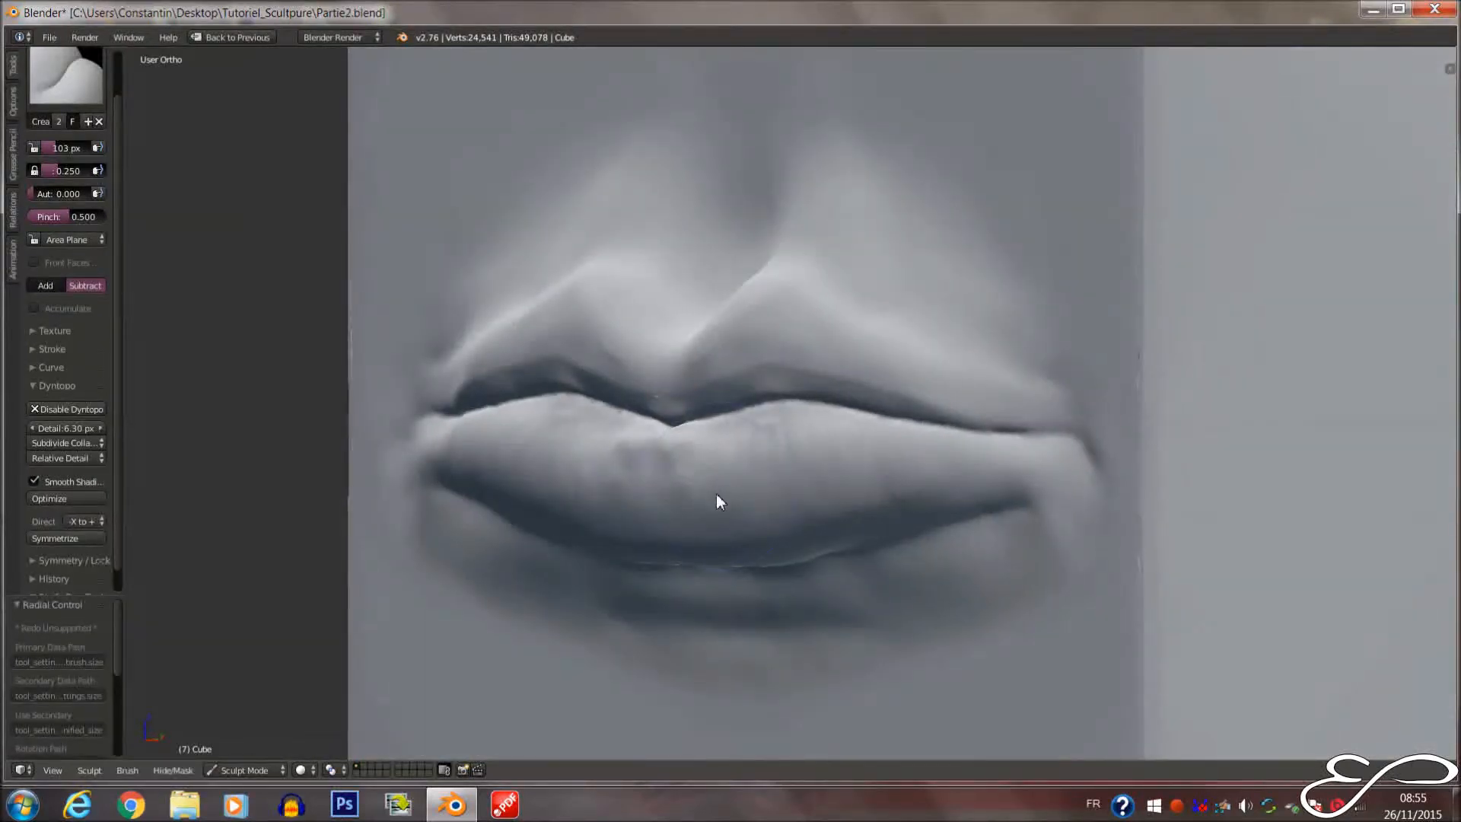
pyautogui.press('Home')
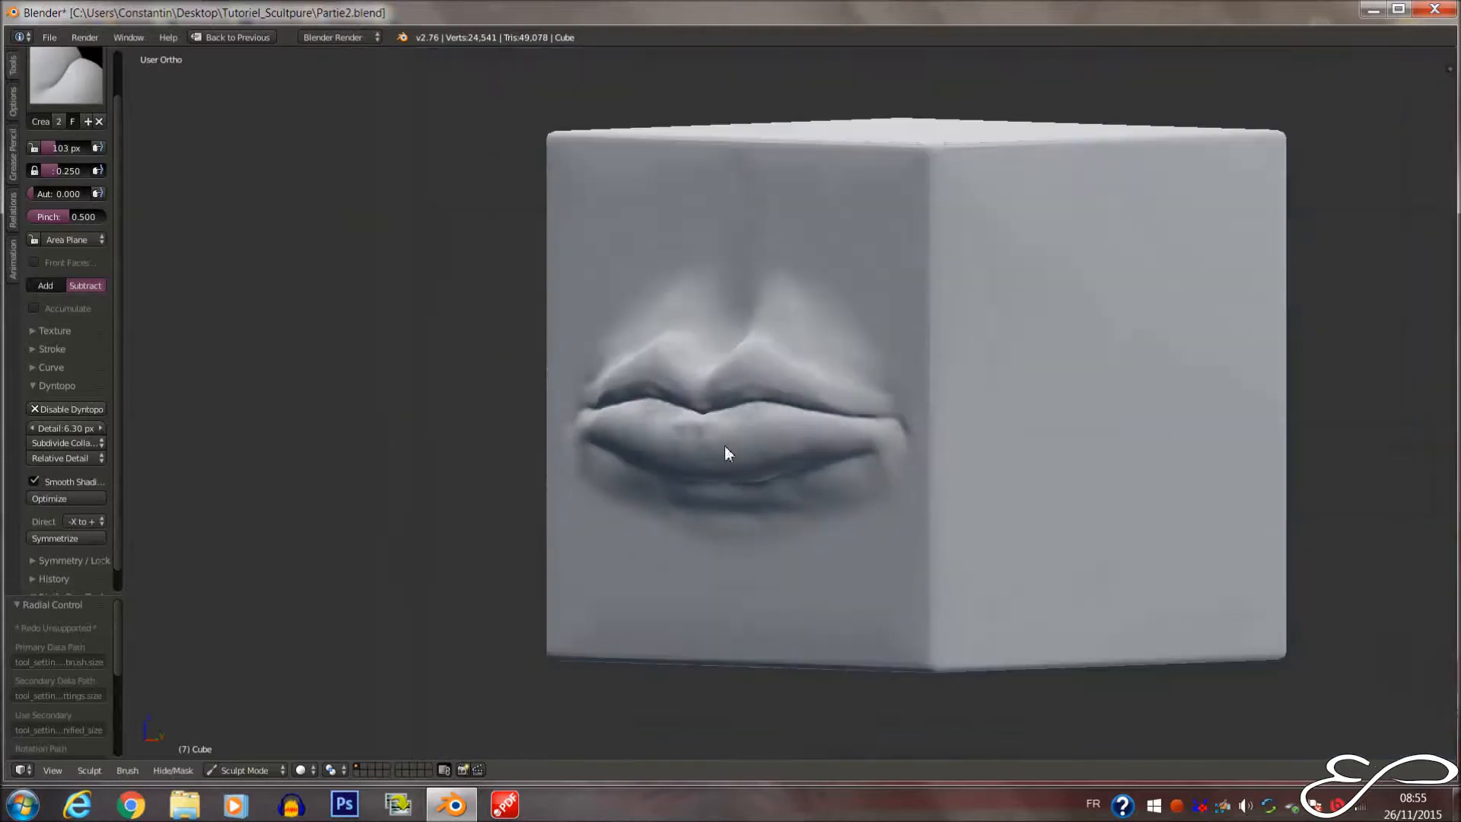
pyautogui.press('KP_1')
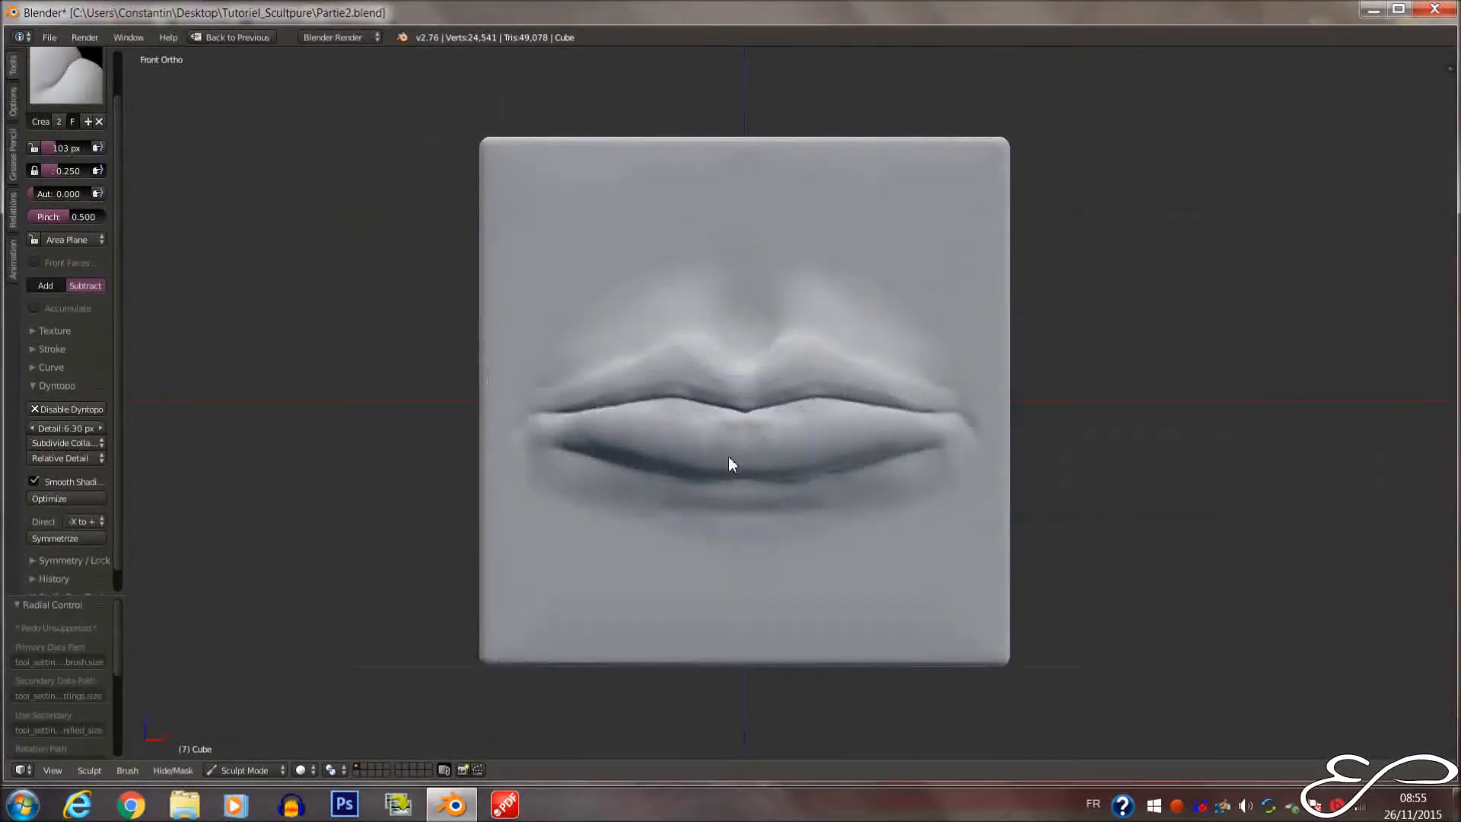
# Switch to the Grab brush and enlarge it to 161 px over the front of the mouth
pyautogui.click(55, 74)
pyautogui.click(426, 153)
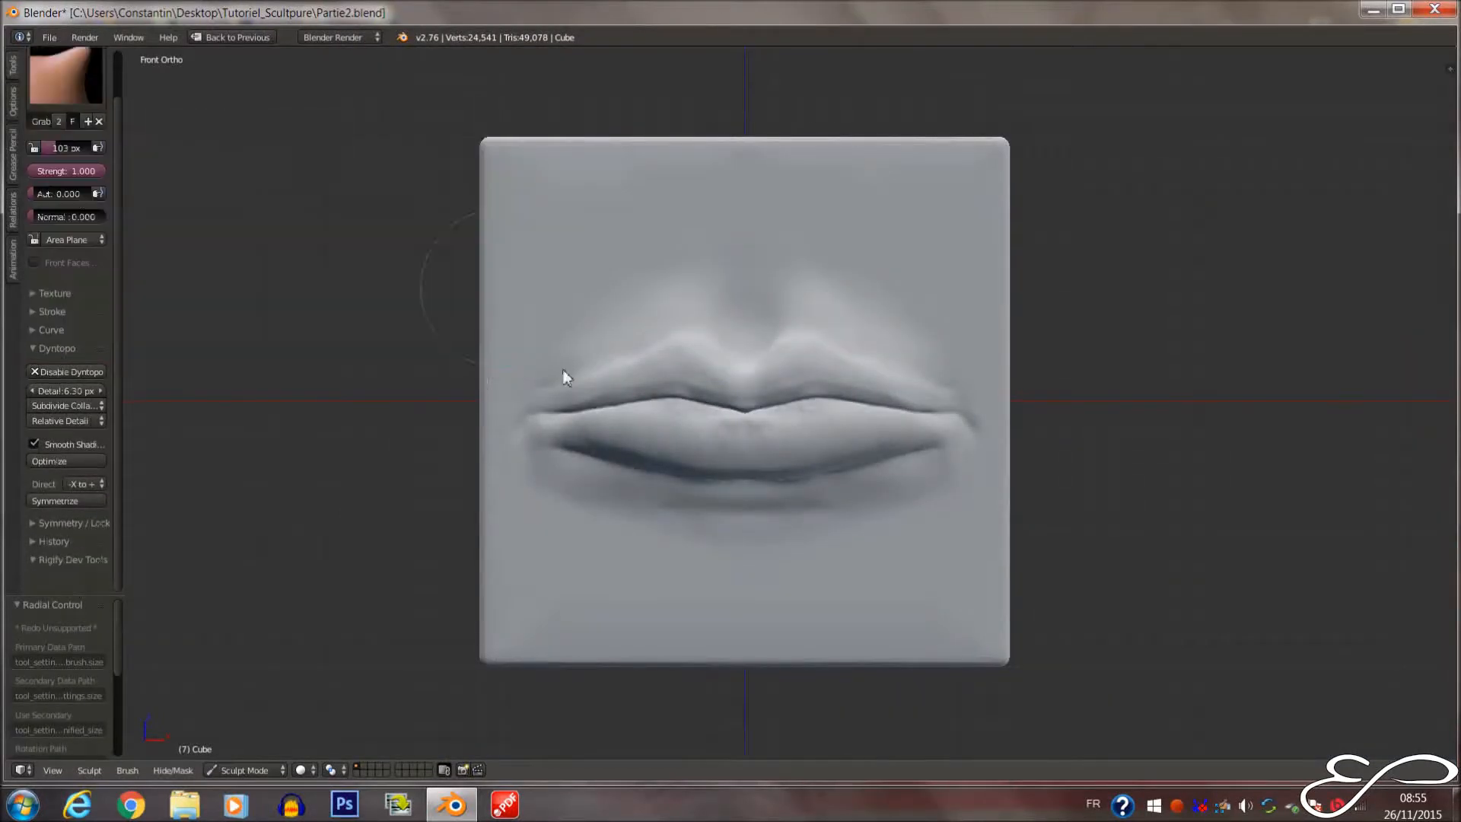
pyautogui.scroll(-3, 609, 395)
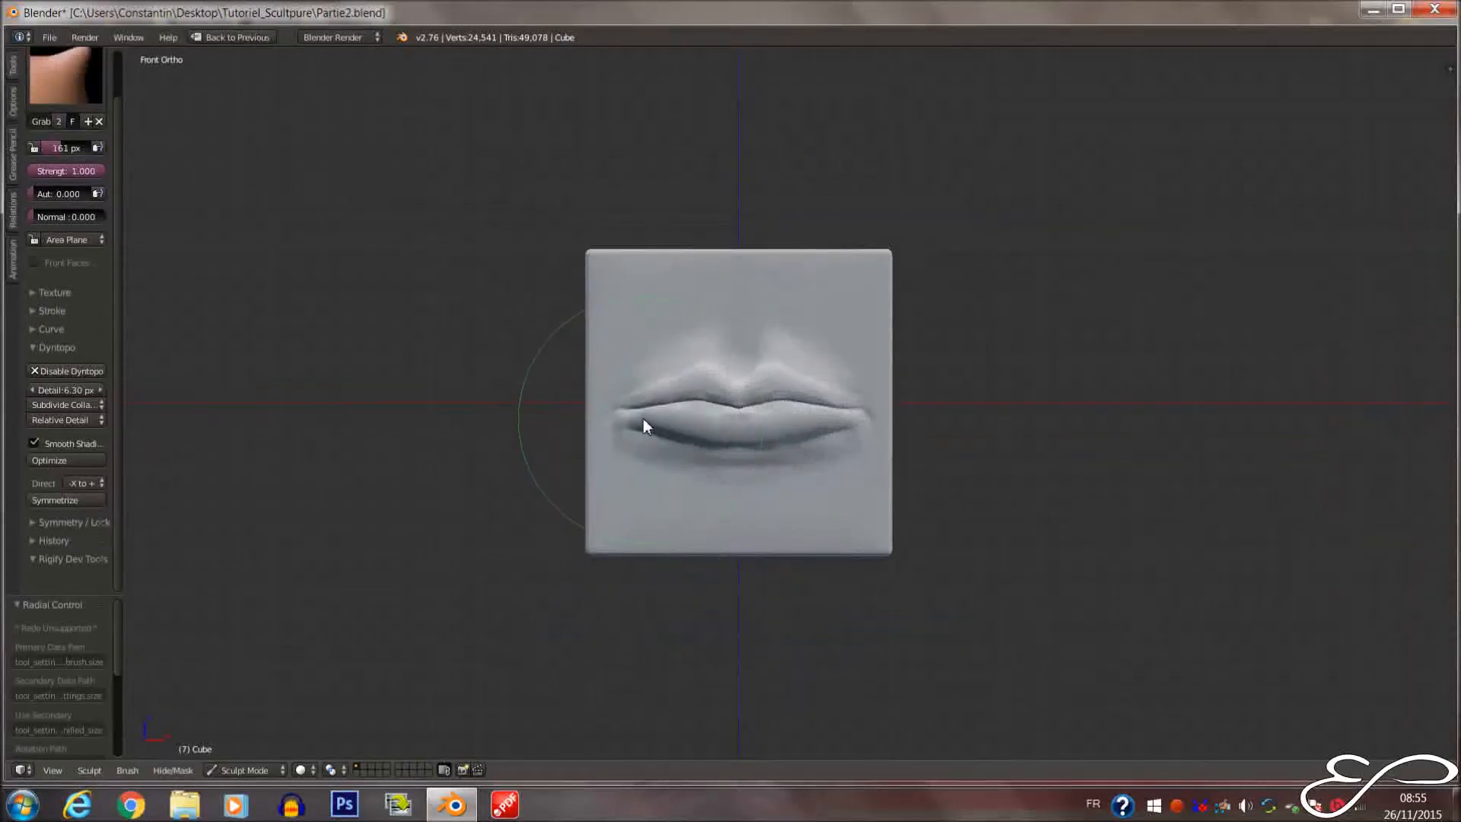
# Review the lips and philtrum from a three-quarter angle, close up and with the whole cube in view
pyautogui.moveTo(714, 441); pyautogui.dragTo(673, 422, button='middle')
pyautogui.scroll(6, 669, 431)
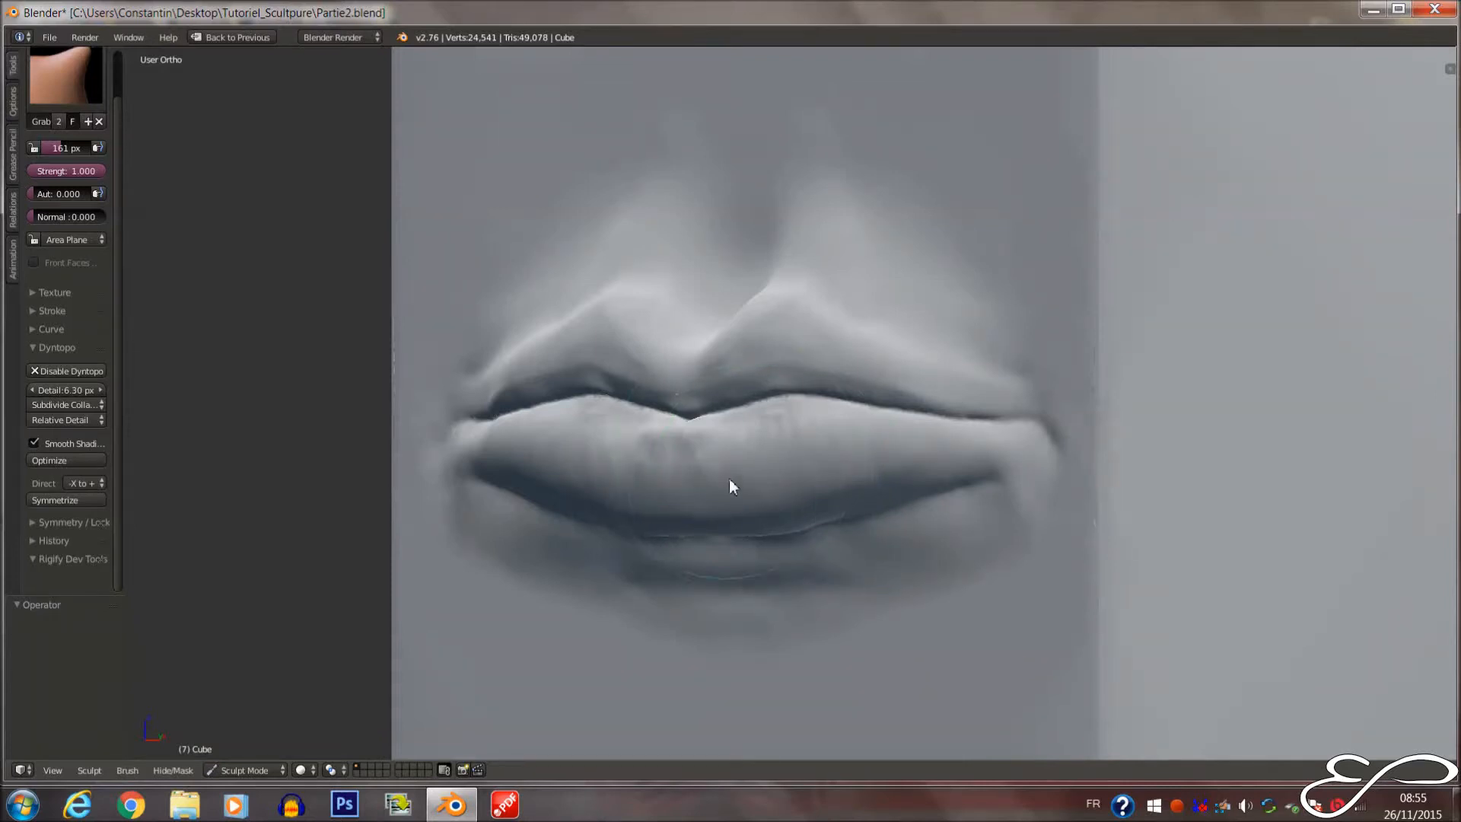
pyautogui.moveTo(723, 466)
pyautogui.mouseDown(button='middle')
pyautogui.moveTo(656, 483)
pyautogui.moveTo(857, 479)
pyautogui.moveTo(720, 459)
pyautogui.mouseUp(button='middle')
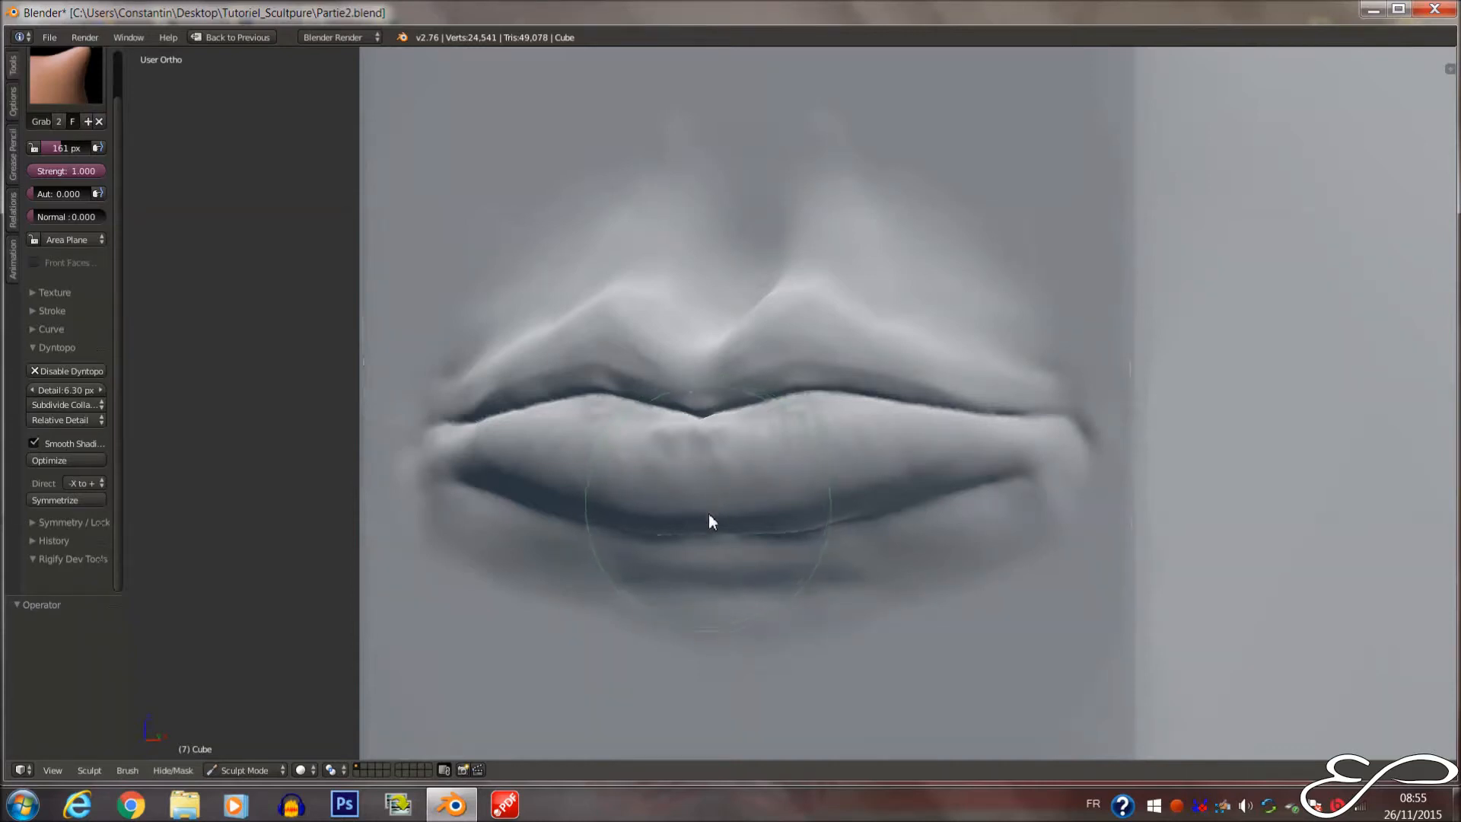
pyautogui.scroll(-6, 692, 504)
pyautogui.moveTo(719, 477)
pyautogui.mouseDown(button='middle')
pyautogui.moveTo(841, 505)
pyautogui.moveTo(711, 501)
pyautogui.mouseUp(button='middle')
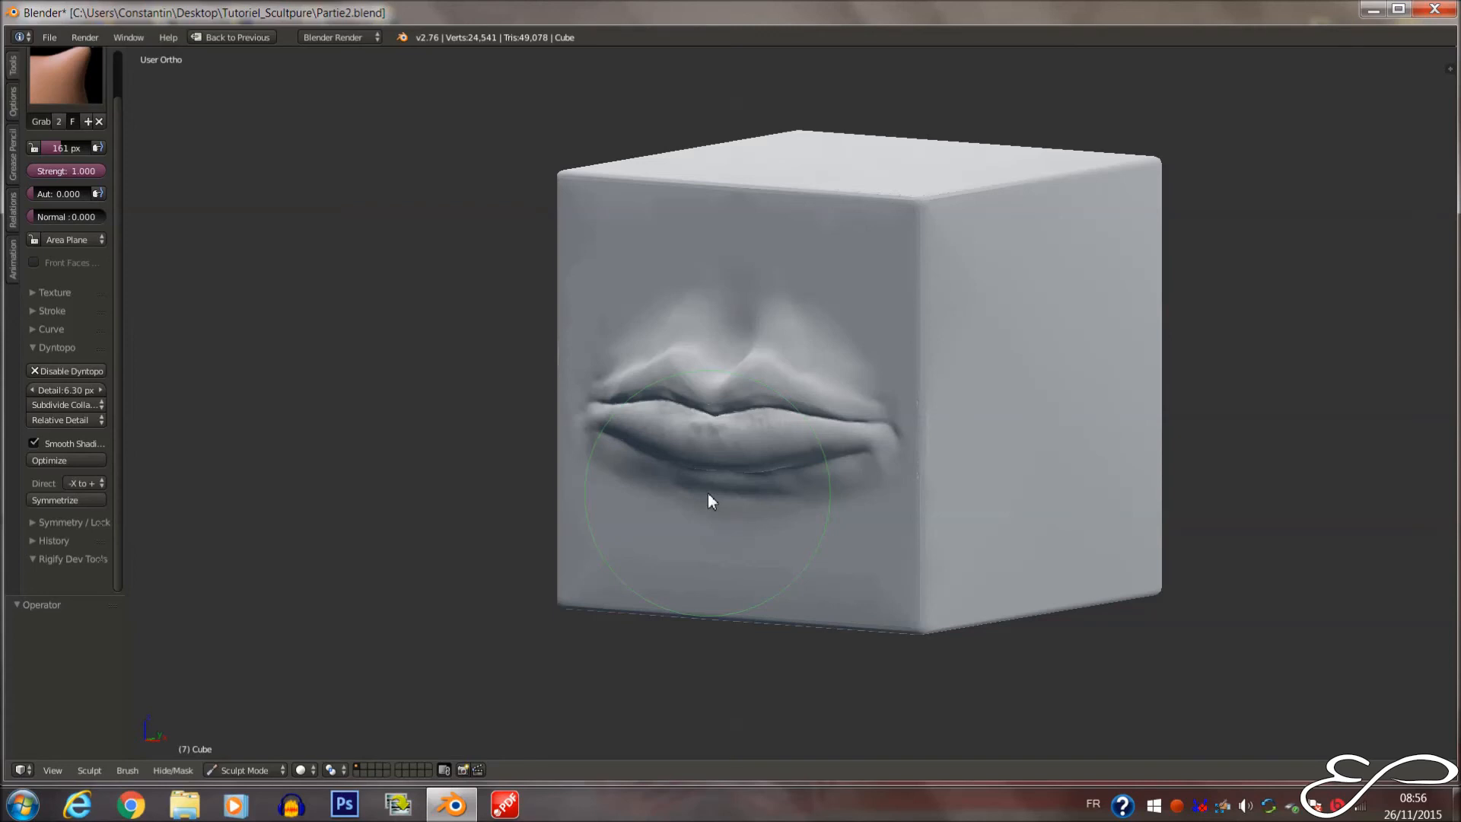
pyautogui.scroll(-1, 729, 312)
pyautogui.scroll(-1, 719, 387)
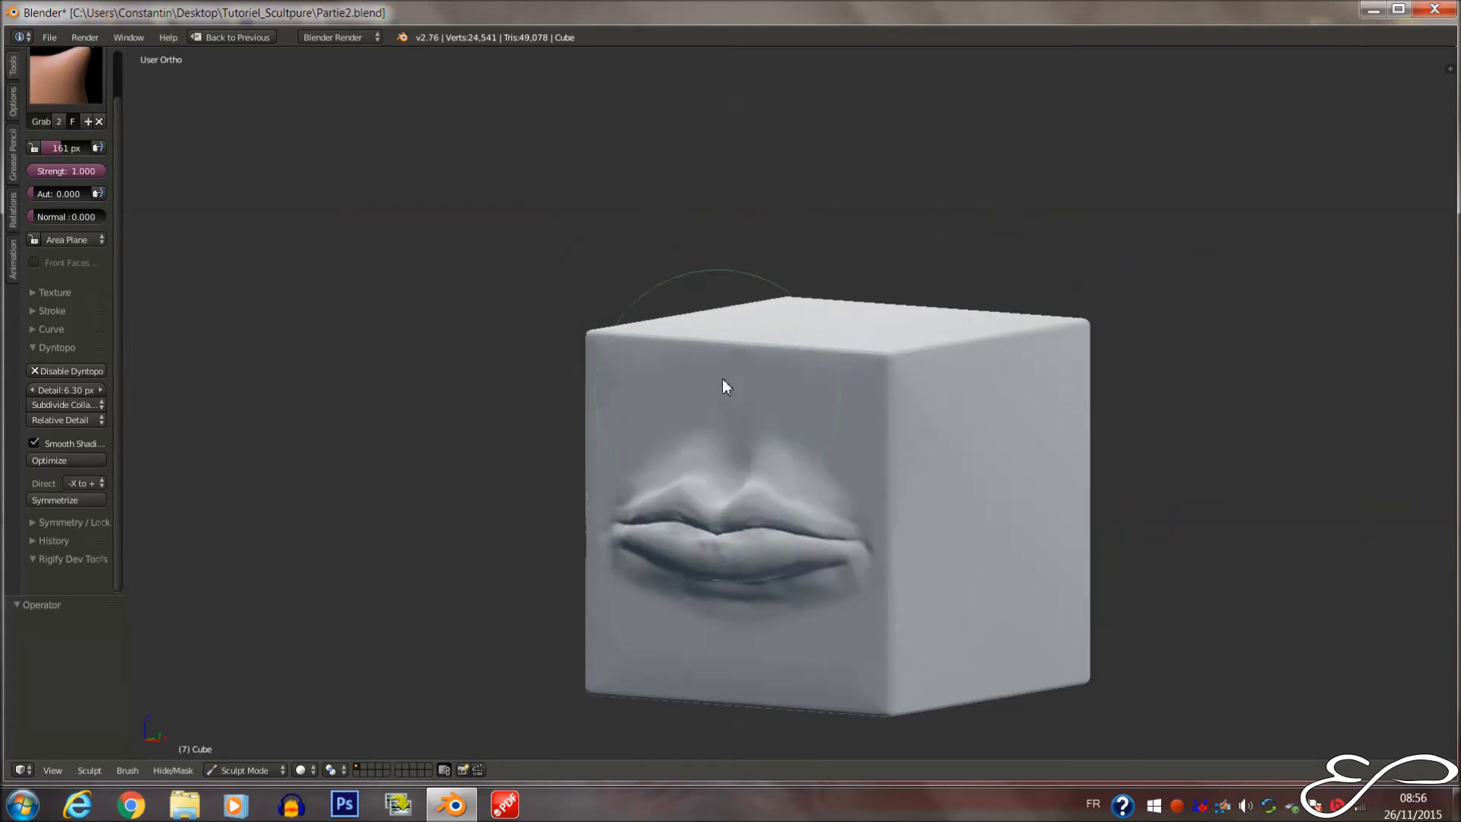